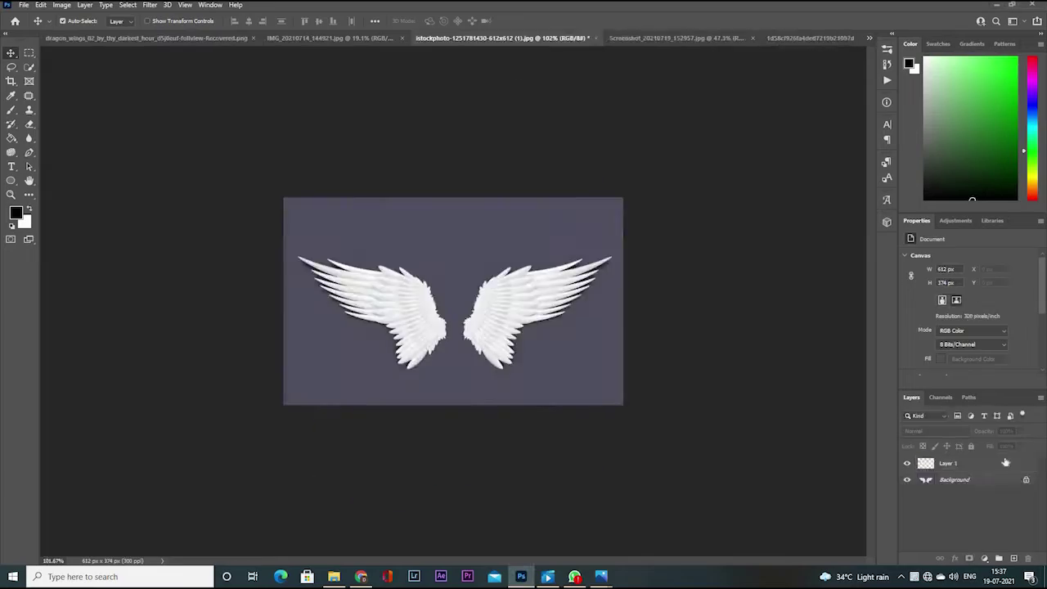
{"action": "key", "text": "ctrl+Tab"}
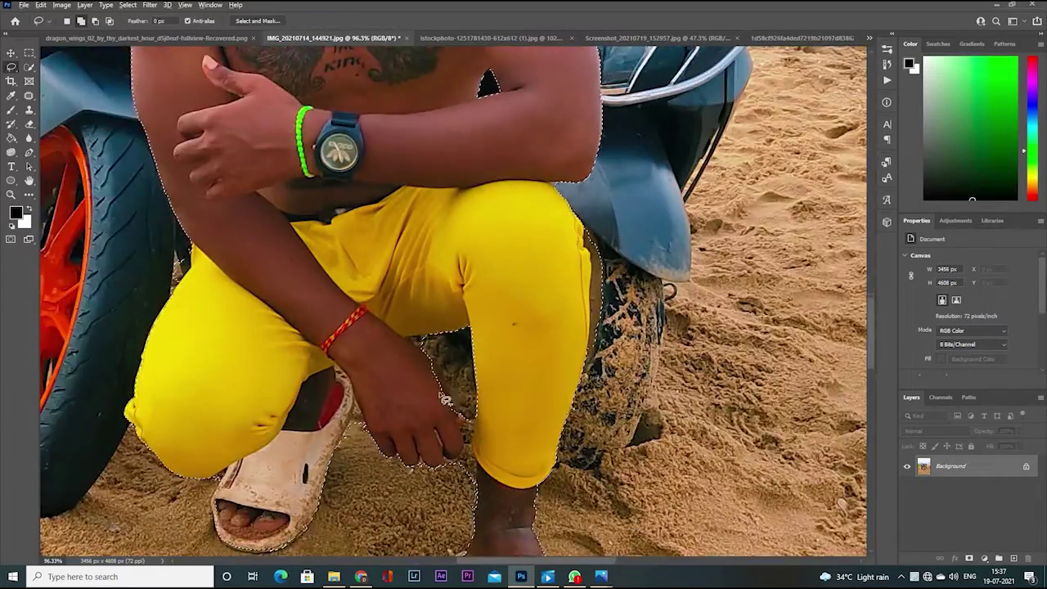
- Trace a closed lasso selection around the crouching man in the beach photo
{"action": "mouse_move", "coordinate": [410, 300]}
{"action": "left_mouse_down"}
{"action": "mouse_move", "coordinate": [472, 407]}
{"action": "mouse_move", "coordinate": [480, 535]}
{"action": "left_mouse_up"}
{"action": "left_click_drag", "start_coordinate": [540, 495], "coordinate": [555, 370]}
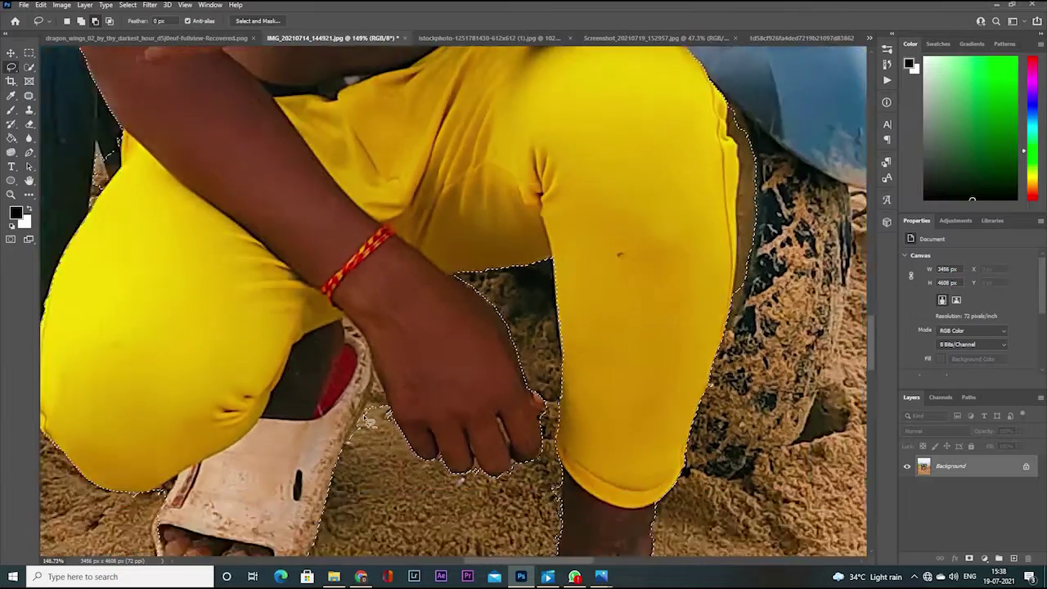
{"action": "key", "text": "ctrl+0"}
{"action": "scroll", "coordinate": [479, 396], "scroll_direction": "up", "scroll_amount": 10}
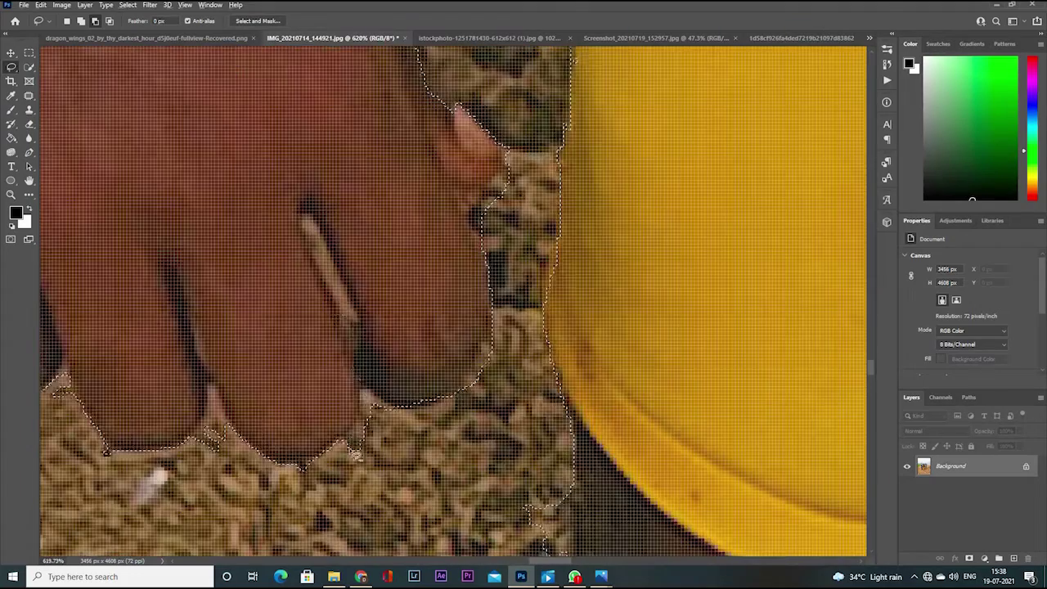
- Subtract the gap between the man's fingers and pants from the selection
{"action": "left_click_drag", "start_coordinate": [351, 446], "coordinate": [322, 279]}
{"action": "left_click_drag", "start_coordinate": [371, 444], "coordinate": [370, 444]}
{"action": "scroll", "coordinate": [380, 425], "scroll_direction": "down", "scroll_amount": 2}
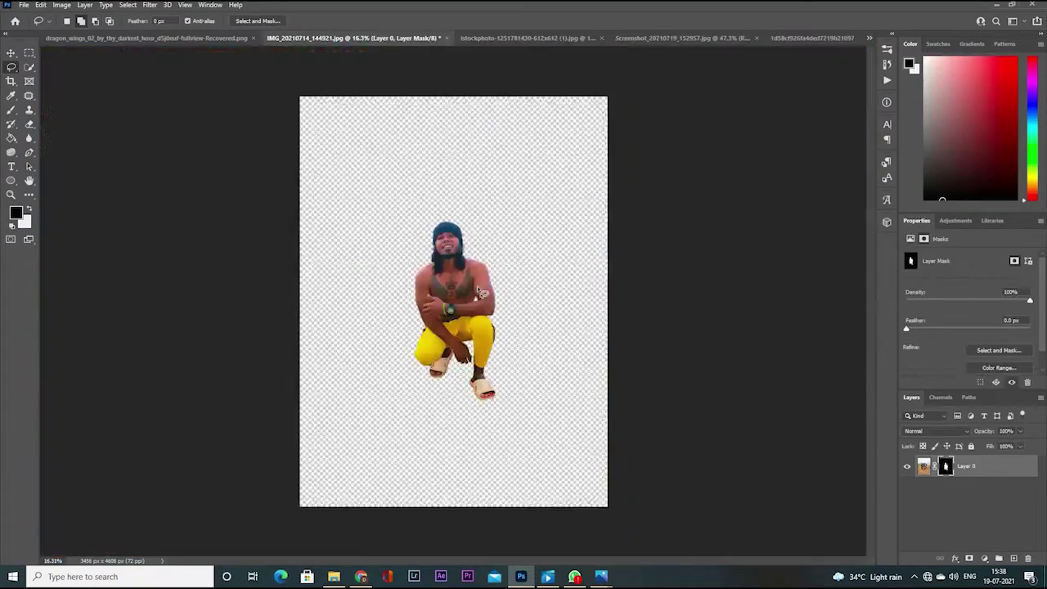
- With the Eraser and swapped colours, clean stray background off the mask edge near the pants
{"action": "scroll", "coordinate": [482, 293], "scroll_direction": "up", "scroll_amount": 6}
{"action": "key", "text": "e"}
{"action": "key", "text": "x"}
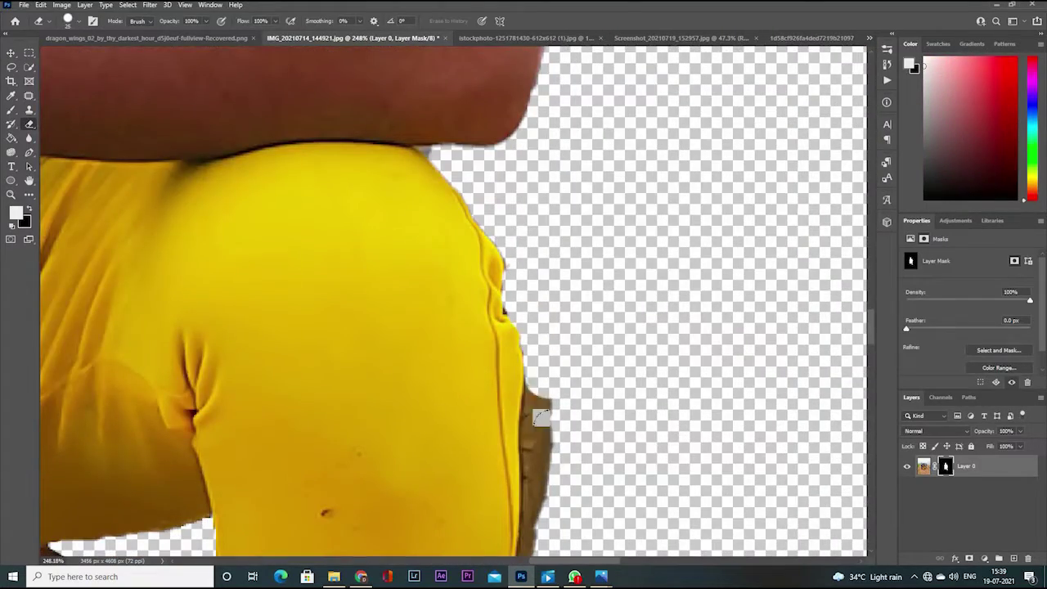
{"action": "left_click_drag", "start_coordinate": [541, 417], "coordinate": [534, 378]}
{"action": "scroll", "coordinate": [529, 327], "scroll_direction": "down", "scroll_amount": 3}
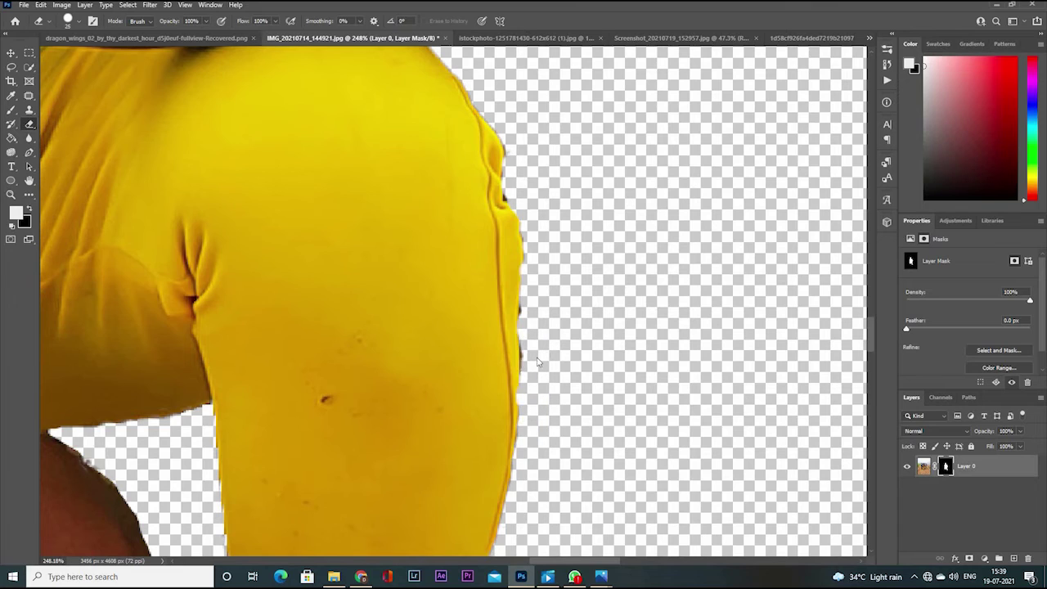
{"action": "scroll", "coordinate": [537, 362], "scroll_direction": "up", "scroll_amount": 2}
{"action": "scroll", "coordinate": [556, 369], "scroll_direction": "up", "scroll_amount": 2}
{"action": "scroll", "coordinate": [515, 101], "scroll_direction": "down", "scroll_amount": 6}
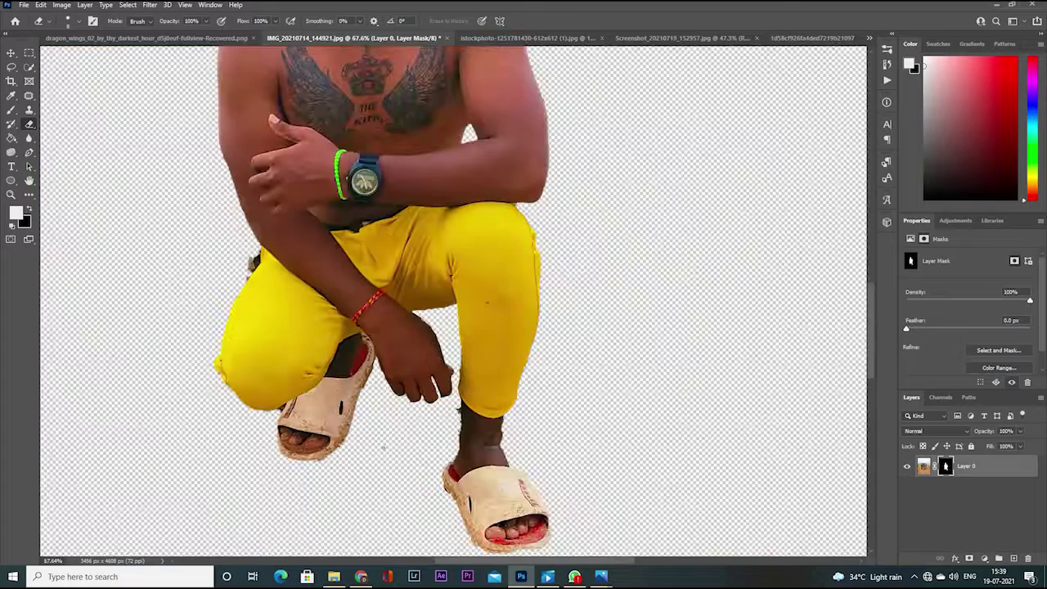
{"action": "scroll", "coordinate": [350, 235], "scroll_direction": "up", "scroll_amount": 6}
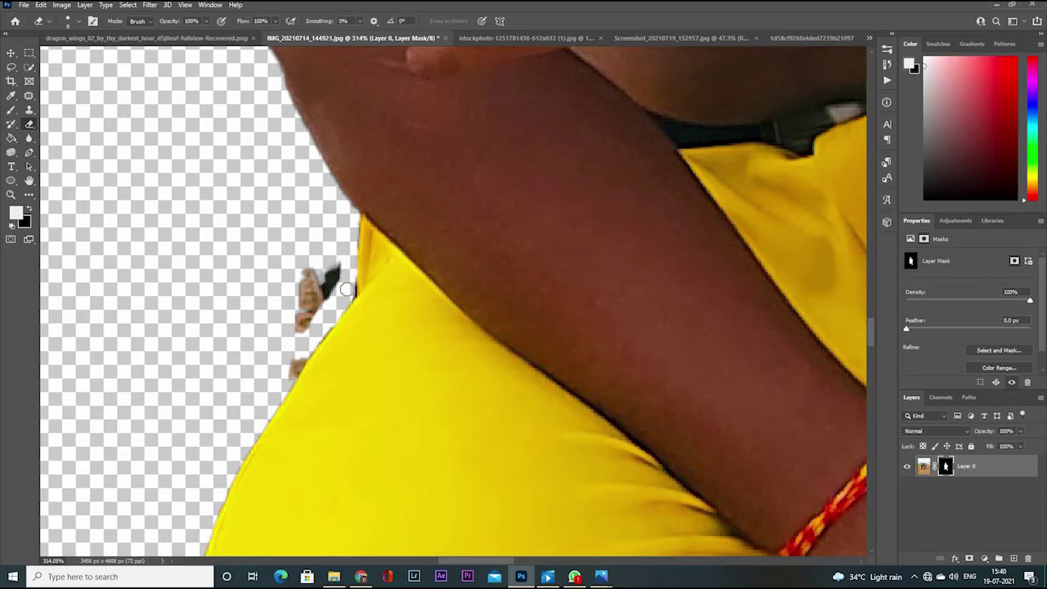
- Erase the stray brown patch by the arm and inspect the remaining mask edges
{"action": "left_click_drag", "start_coordinate": [332, 270], "coordinate": [304, 282]}
{"action": "scroll", "coordinate": [310, 278], "scroll_direction": "down", "scroll_amount": 6}
{"action": "scroll", "coordinate": [442, 217], "scroll_direction": "up", "scroll_amount": 3}
{"action": "scroll", "coordinate": [443, 217], "scroll_direction": "up", "scroll_amount": 3}
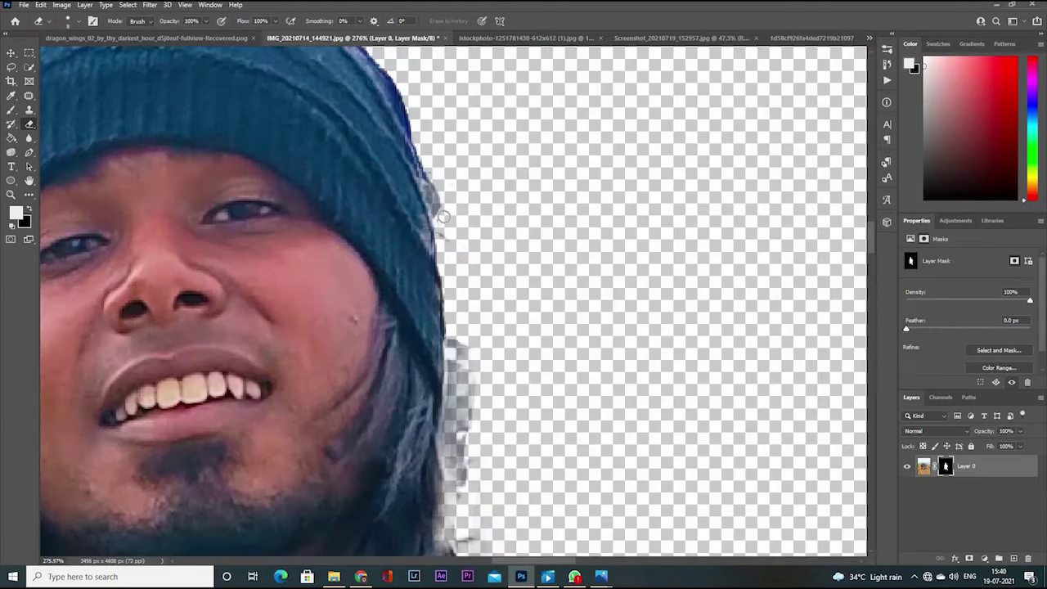
{"action": "scroll", "coordinate": [459, 401], "scroll_direction": "down", "scroll_amount": 3}
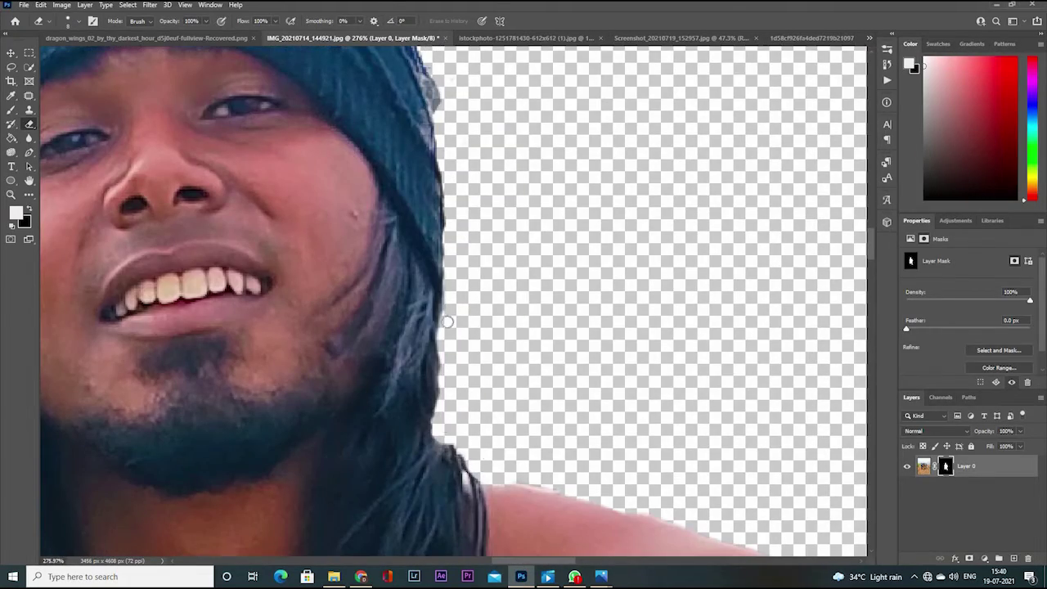
{"action": "scroll", "coordinate": [447, 321], "scroll_direction": "up", "scroll_amount": 5}
{"action": "scroll", "coordinate": [478, 442], "scroll_direction": "down", "scroll_amount": 5}
{"action": "scroll", "coordinate": [368, 286], "scroll_direction": "up", "scroll_amount": 5}
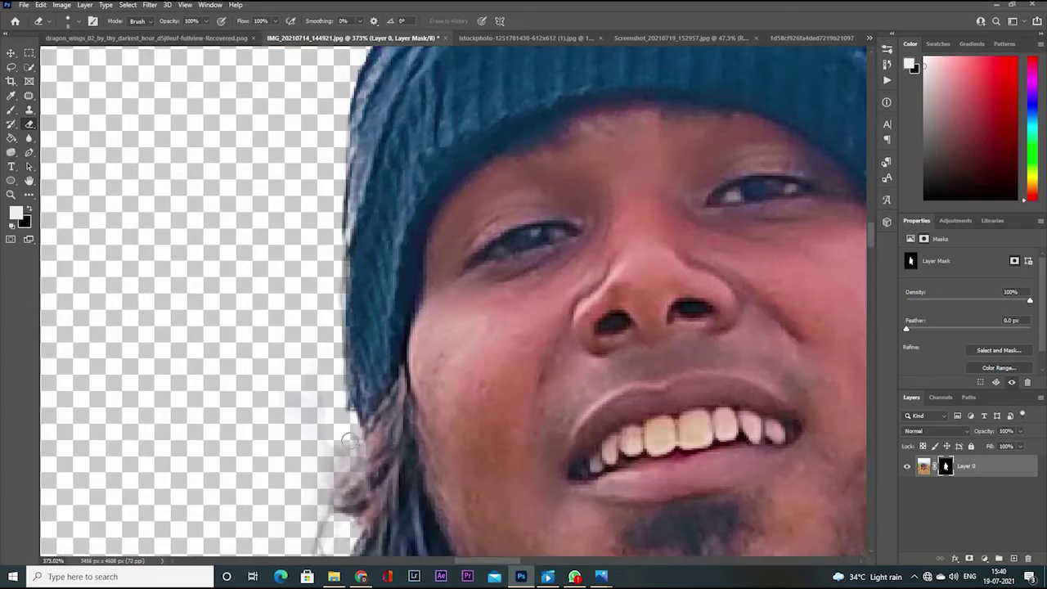
{"action": "scroll", "coordinate": [315, 227], "scroll_direction": "down", "scroll_amount": 3}
{"action": "scroll", "coordinate": [312, 402], "scroll_direction": "down", "scroll_amount": 3}
{"action": "scroll", "coordinate": [296, 205], "scroll_direction": "up", "scroll_amount": 2}
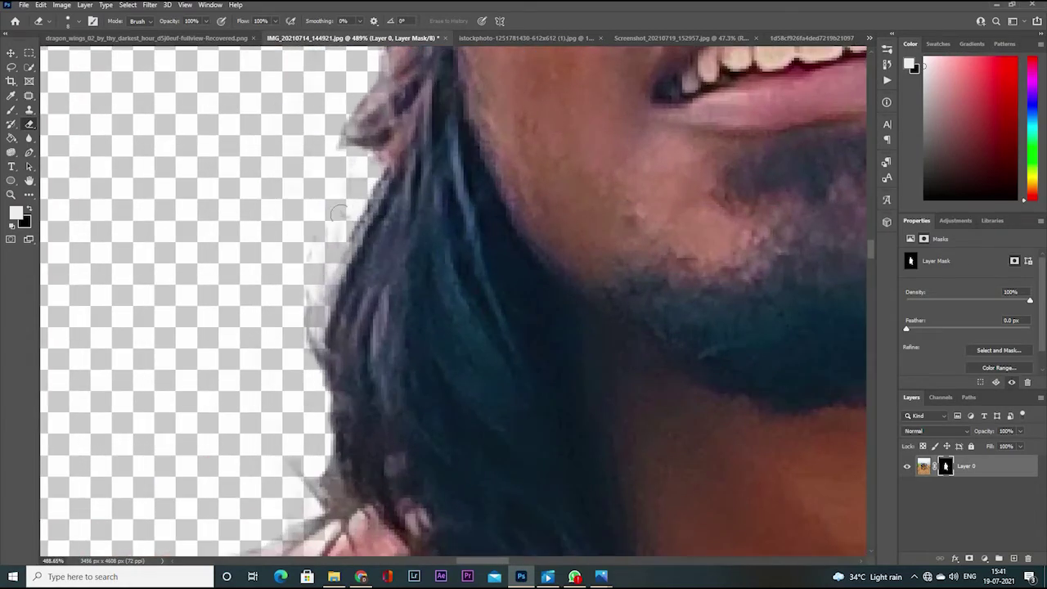
{"action": "scroll", "coordinate": [302, 419], "scroll_direction": "down", "scroll_amount": 3}
{"action": "scroll", "coordinate": [470, 323], "scroll_direction": "up", "scroll_amount": 4}
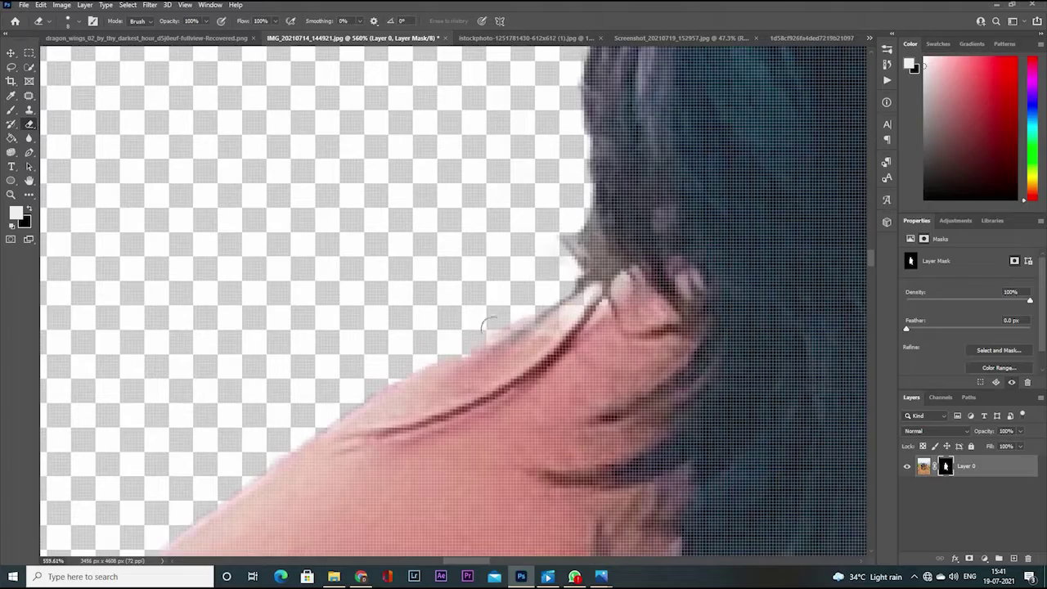
{"action": "scroll", "coordinate": [488, 326], "scroll_direction": "up", "scroll_amount": 2}
{"action": "scroll", "coordinate": [527, 242], "scroll_direction": "down", "scroll_amount": 10}
{"action": "scroll", "coordinate": [619, 433], "scroll_direction": "up", "scroll_amount": 8}
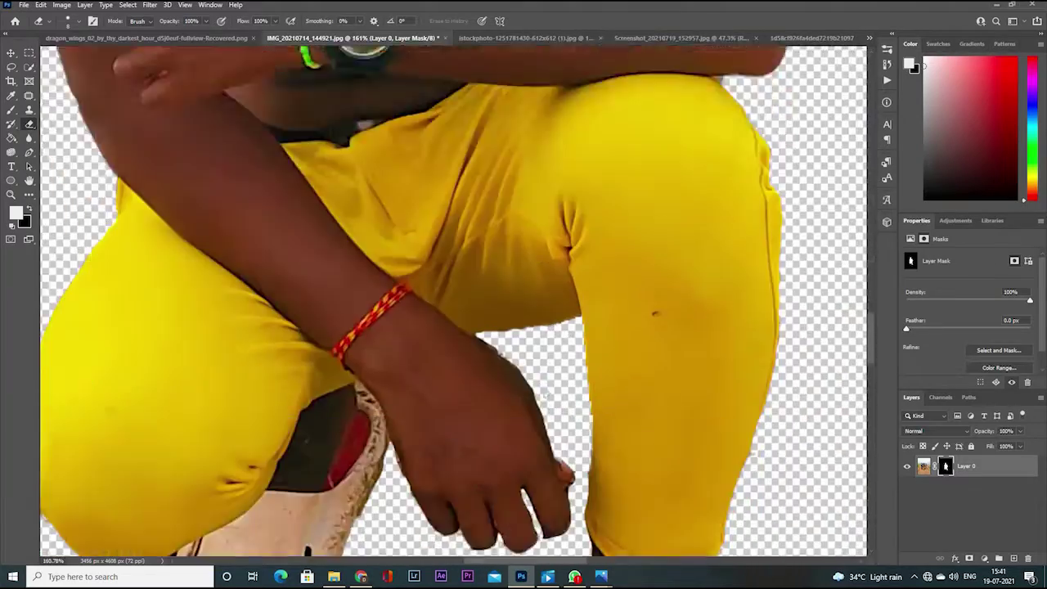
{"action": "scroll", "coordinate": [611, 290], "scroll_direction": "up", "scroll_amount": 5}
{"action": "scroll", "coordinate": [612, 131], "scroll_direction": "up", "scroll_amount": 2}
{"action": "scroll", "coordinate": [612, 131], "scroll_direction": "down", "scroll_amount": 3}
{"action": "scroll", "coordinate": [612, 164], "scroll_direction": "down", "scroll_amount": 3}
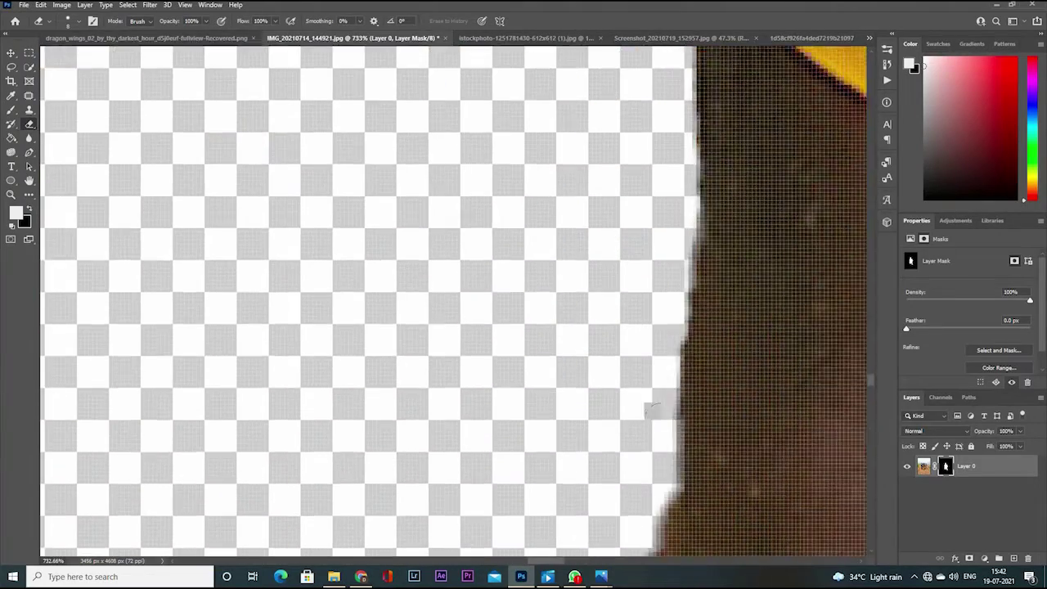
{"action": "scroll", "coordinate": [605, 246], "scroll_direction": "down", "scroll_amount": 5}
{"action": "scroll", "coordinate": [601, 285], "scroll_direction": "up", "scroll_amount": 5}
{"action": "scroll", "coordinate": [601, 285], "scroll_direction": "down", "scroll_amount": 2}
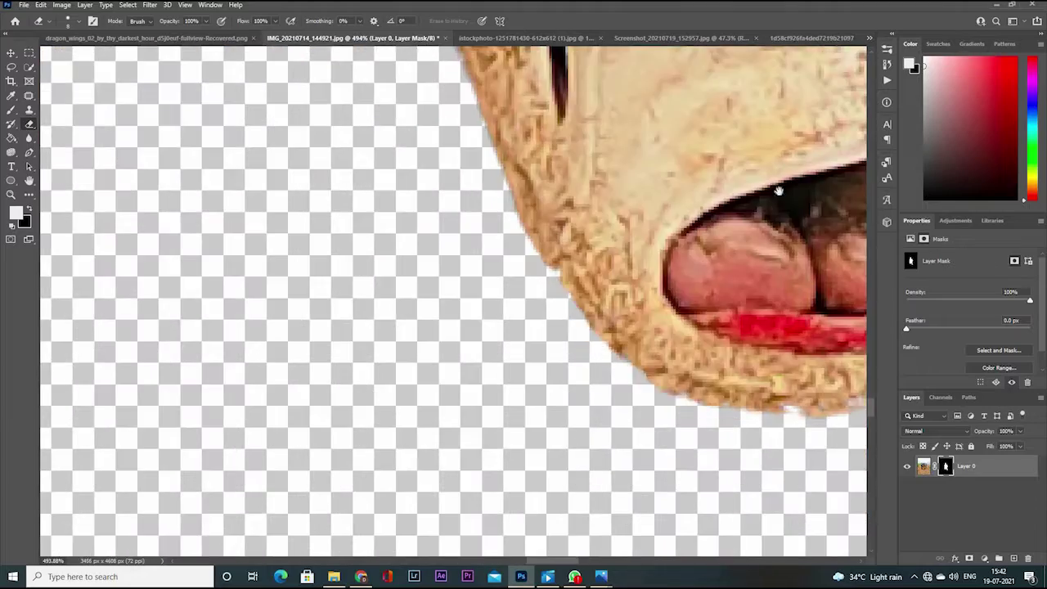
{"action": "scroll", "coordinate": [778, 191], "scroll_direction": "down", "scroll_amount": 4}
{"action": "scroll", "coordinate": [490, 270], "scroll_direction": "up", "scroll_amount": 2}
{"action": "scroll", "coordinate": [490, 270], "scroll_direction": "down", "scroll_amount": 3}
{"action": "scroll", "coordinate": [491, 270], "scroll_direction": "down", "scroll_amount": 3}
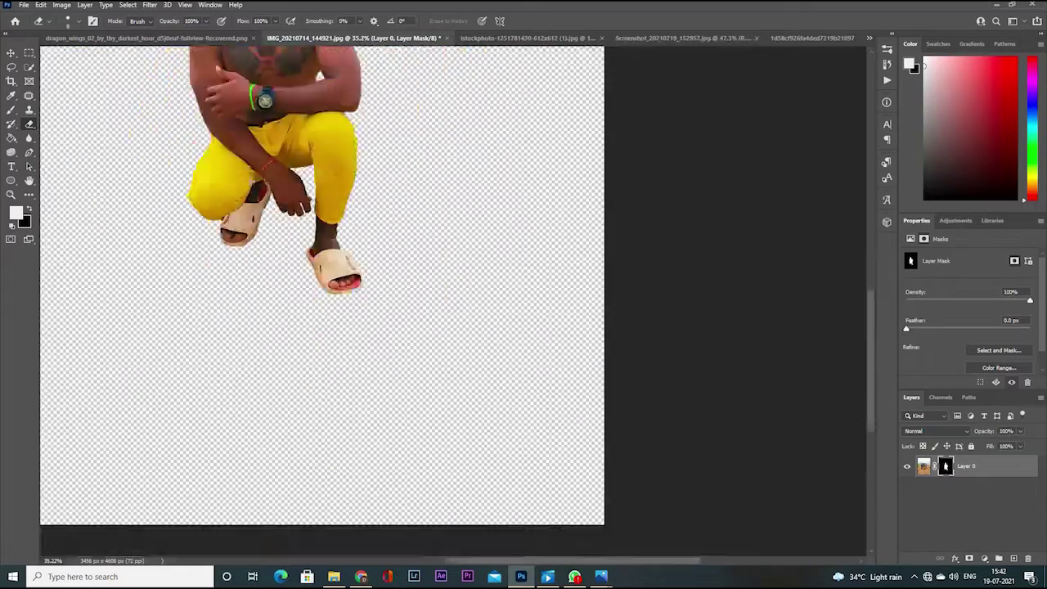
{"action": "scroll", "coordinate": [561, 98], "scroll_direction": "up", "scroll_amount": 2}
- Scale the pasted man down to fit on the forest road
{"action": "left_click", "coordinate": [812, 38]}
{"action": "key", "text": "ctrl+t"}
{"action": "scroll", "coordinate": [656, 84], "scroll_direction": "down", "scroll_amount": 3}
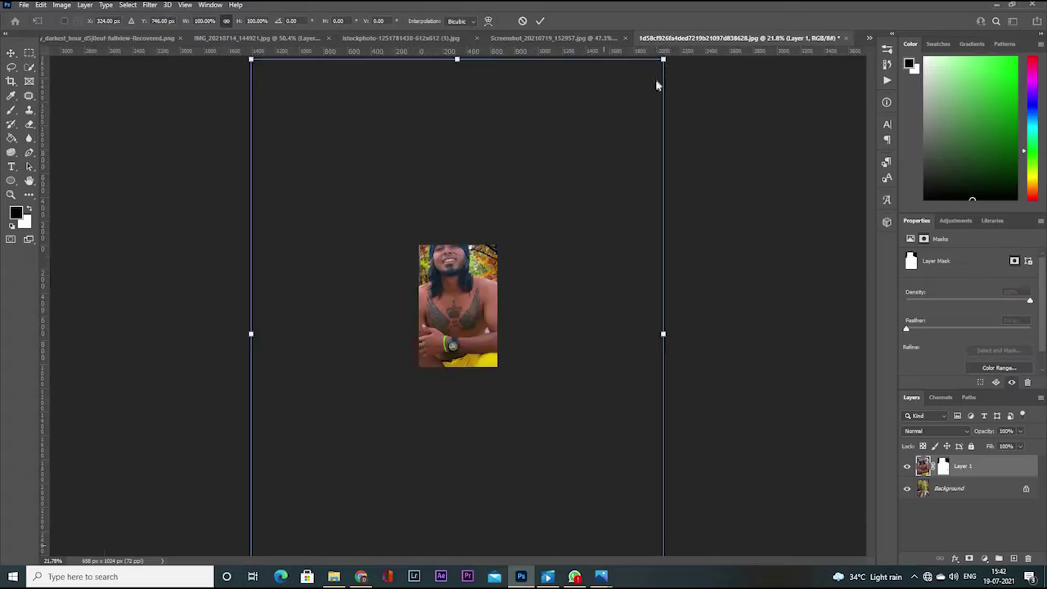
{"action": "left_click_drag", "start_coordinate": [661, 61], "coordinate": [507, 245]}
{"action": "scroll", "coordinate": [507, 245], "scroll_direction": "up", "scroll_amount": 3}
{"action": "scroll", "coordinate": [433, 388], "scroll_direction": "up", "scroll_amount": 2}
{"action": "key", "text": "Return"}
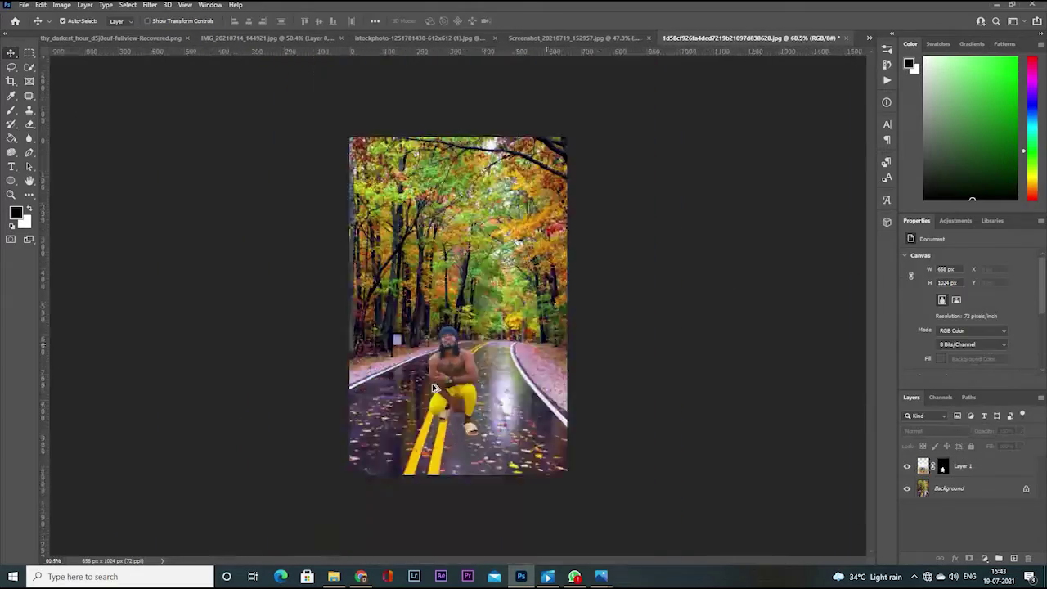
{"action": "scroll", "coordinate": [434, 387], "scroll_direction": "up", "scroll_amount": 2}
- Stretch the man taller and reposition him on the road
{"action": "key", "text": "ctrl+Tab"}
{"action": "key", "text": "ctrl+shift+Tab"}
{"action": "key", "text": "ctrl+t"}
{"action": "scroll", "coordinate": [583, 366], "scroll_direction": "down", "scroll_amount": 1}
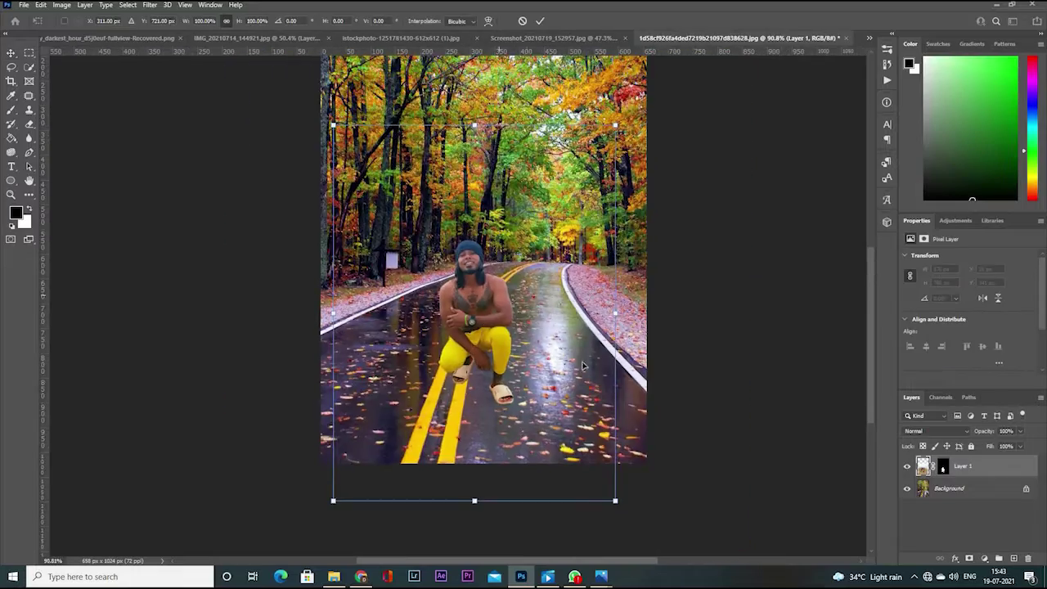
{"action": "left_click_drag", "start_coordinate": [583, 366], "coordinate": [605, 201]}
{"action": "key", "text": "Return"}
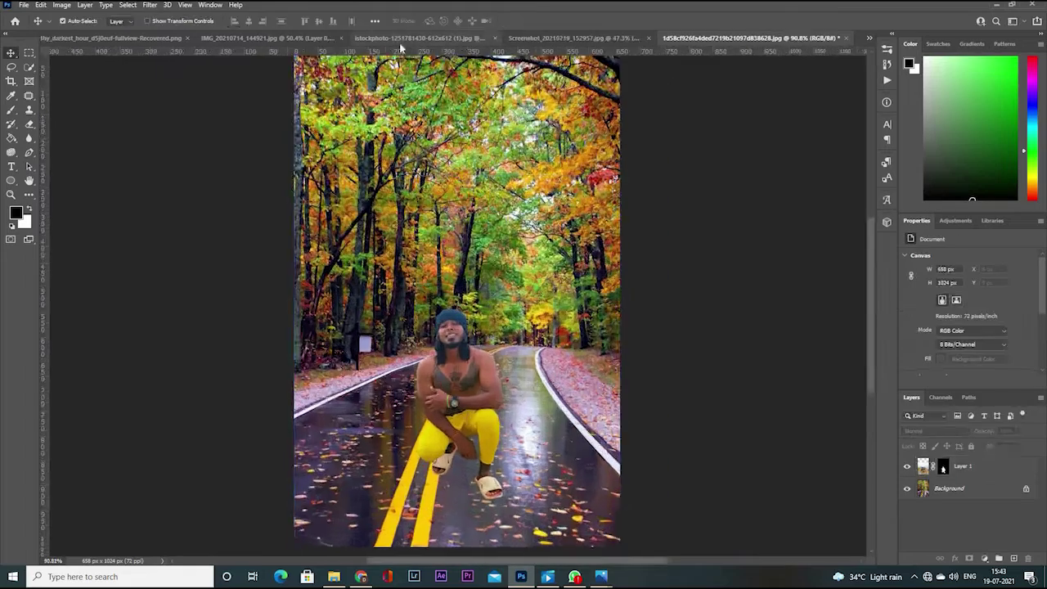
{"action": "left_click", "coordinate": [397, 39]}
{"action": "key", "text": "w"}
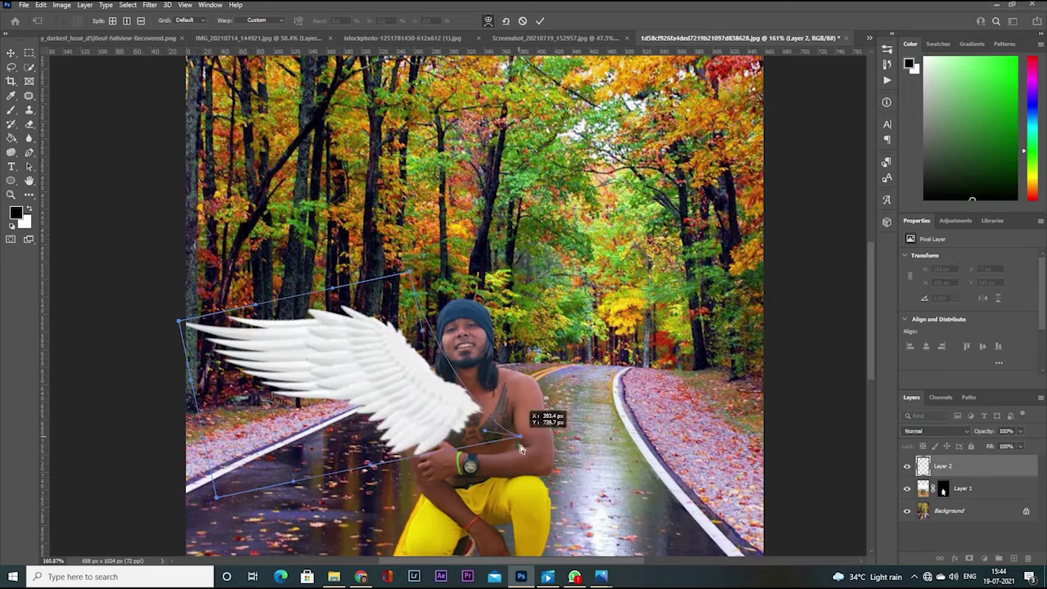
- Stretch the wing leftward and position it beside the man's shoulder
{"action": "left_click_drag", "start_coordinate": [178, 322], "coordinate": [116, 309]}
{"action": "key", "text": "ctrl+minus"}
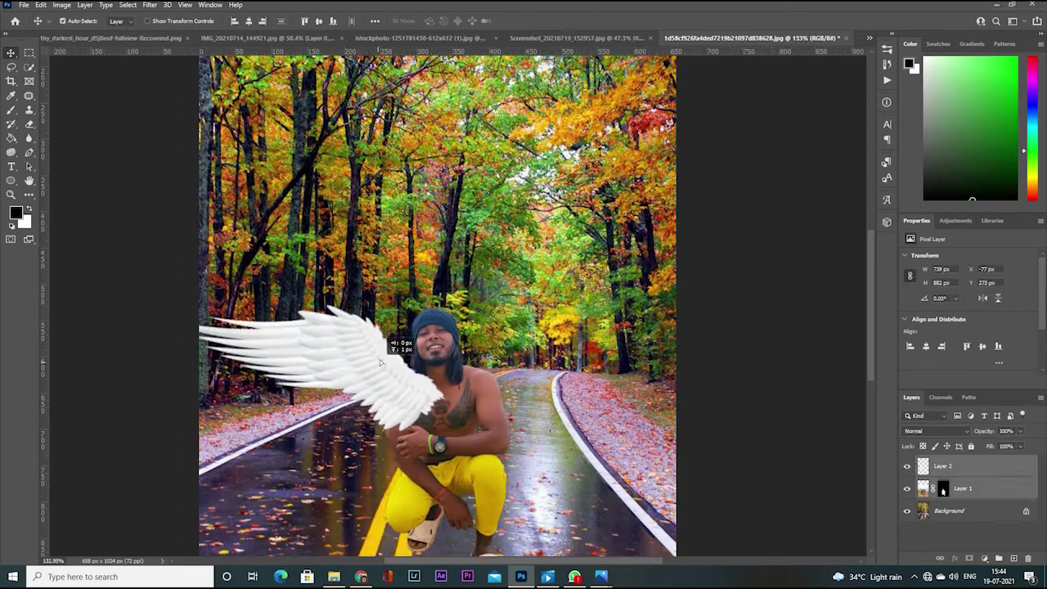
{"action": "left_click_drag", "start_coordinate": [340, 370], "coordinate": [368, 369]}
{"action": "key", "text": "Return"}
- Send the wing layer behind the man, reshape it, and duplicate it
{"action": "key", "text": "ctrl+bracketleft"}
{"action": "key", "text": "ctrl+t"}
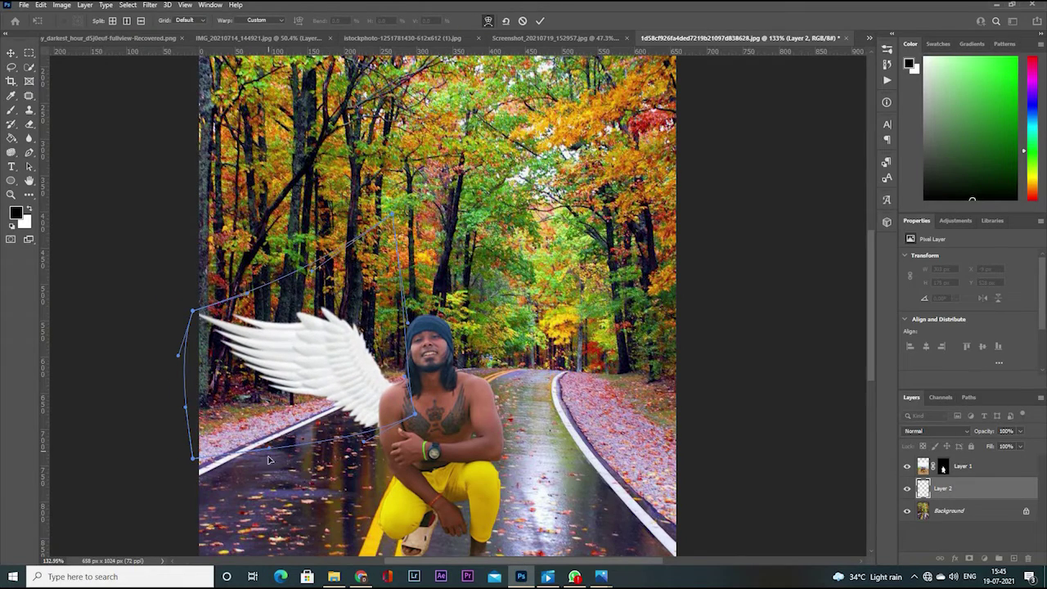
{"action": "key", "text": "Return"}
{"action": "key", "text": "ctrl+j"}
- Flip the copied wing horizontally, move it to the man's right side, and warp it into a curve
{"action": "key", "text": "ctrl+t"}
{"action": "right_click", "coordinate": [446, 173]}
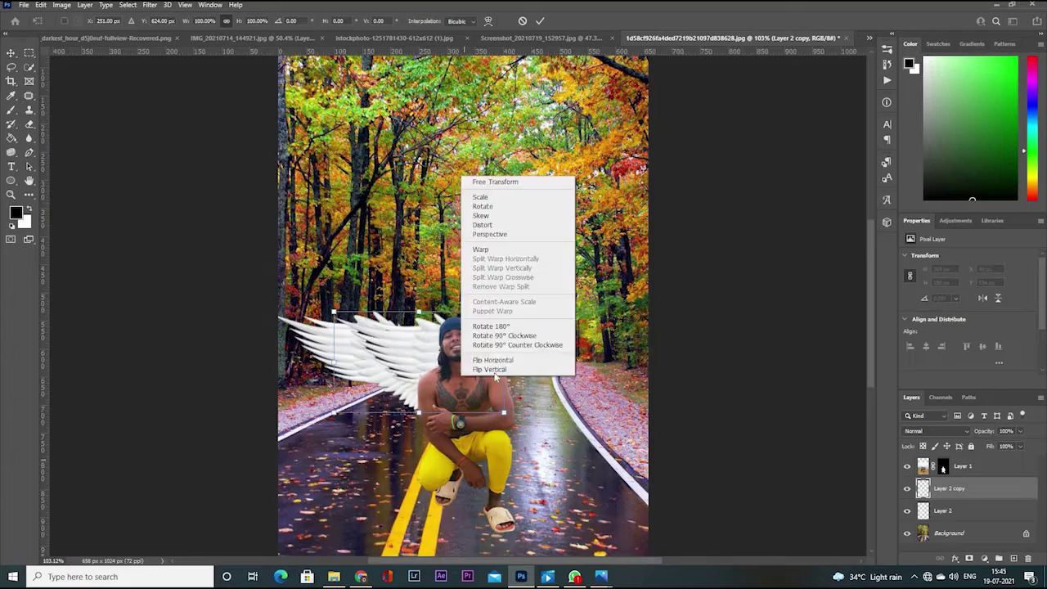
{"action": "left_click", "coordinate": [491, 355]}
{"action": "left_click_drag", "start_coordinate": [343, 344], "coordinate": [564, 331]}
{"action": "key", "text": "ctrl+plus"}
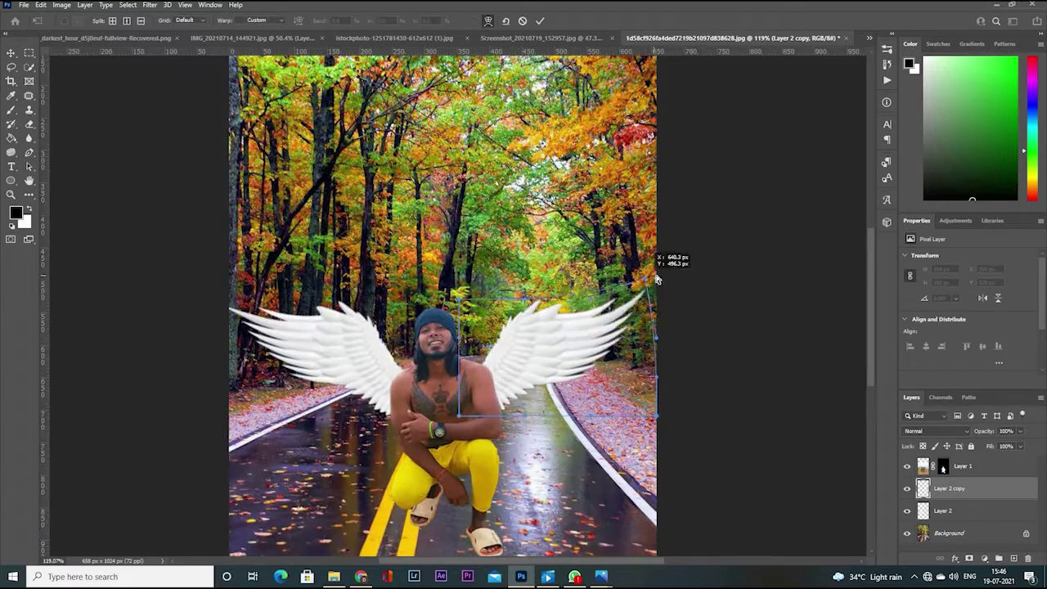
{"action": "left_click_drag", "start_coordinate": [659, 276], "coordinate": [696, 297]}
{"action": "left_click_drag", "start_coordinate": [657, 417], "coordinate": [666, 442]}
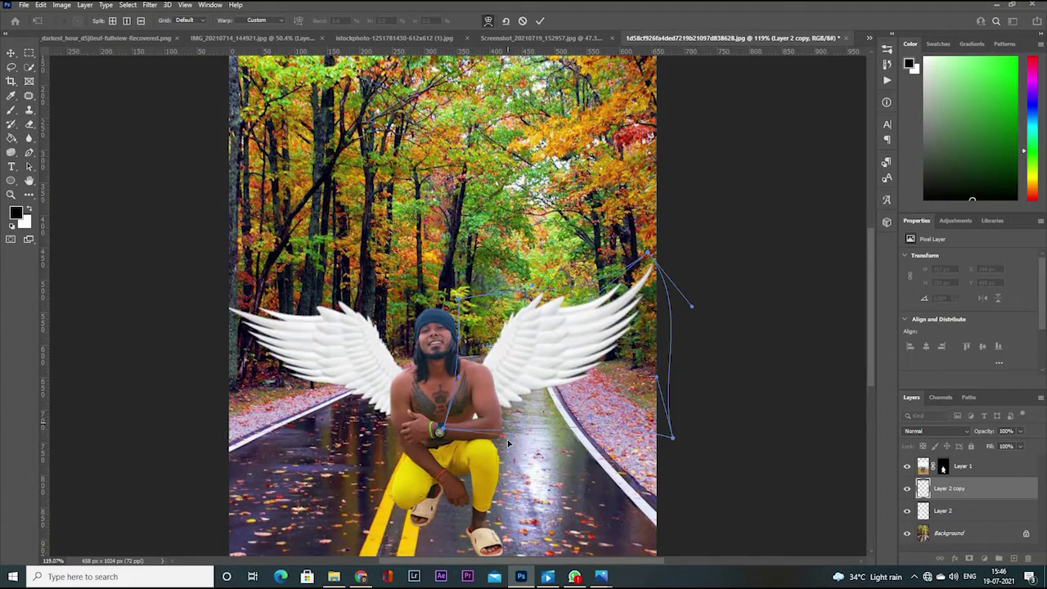
{"action": "key", "text": "Return"}
{"action": "scroll", "coordinate": [508, 442], "scroll_direction": "down", "scroll_amount": 3}
{"action": "scroll", "coordinate": [458, 409], "scroll_direction": "up", "scroll_amount": 3}
- Warp the left wing into shape
{"action": "key", "text": "alt+bracketleft"}
{"action": "key", "text": "ctrl+t"}
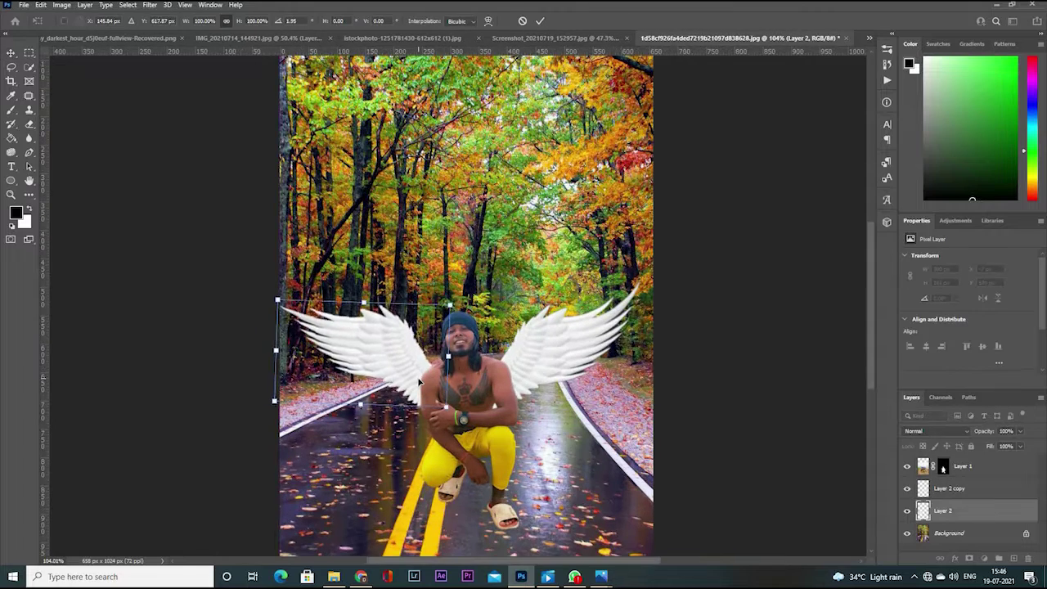
{"action": "scroll", "coordinate": [419, 381], "scroll_direction": "down", "scroll_amount": 2}
{"action": "right_click", "coordinate": [417, 376]}
{"action": "left_click", "coordinate": [425, 245]}
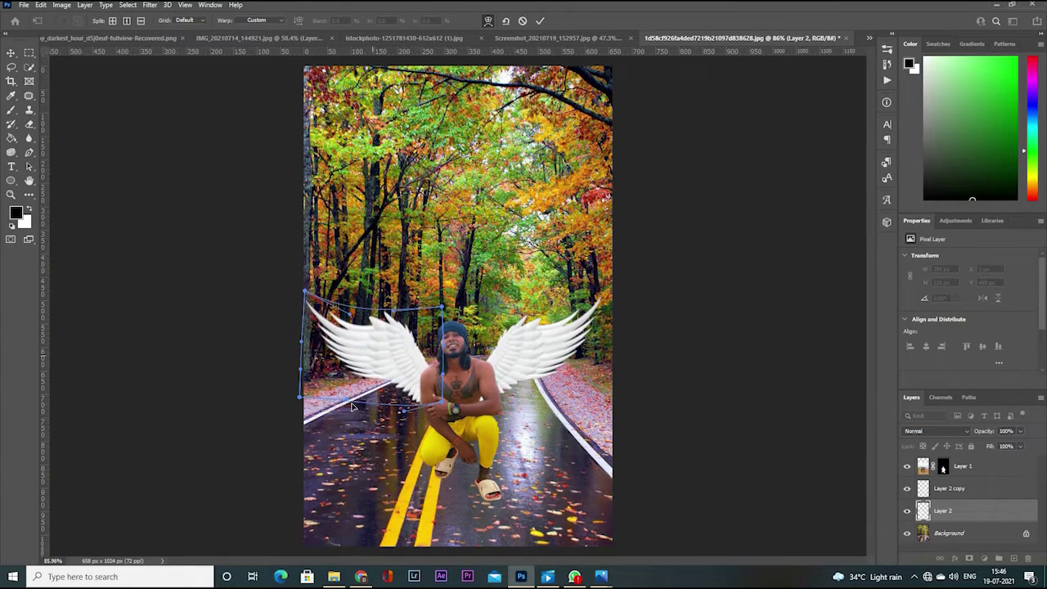
{"action": "key", "text": "Return"}
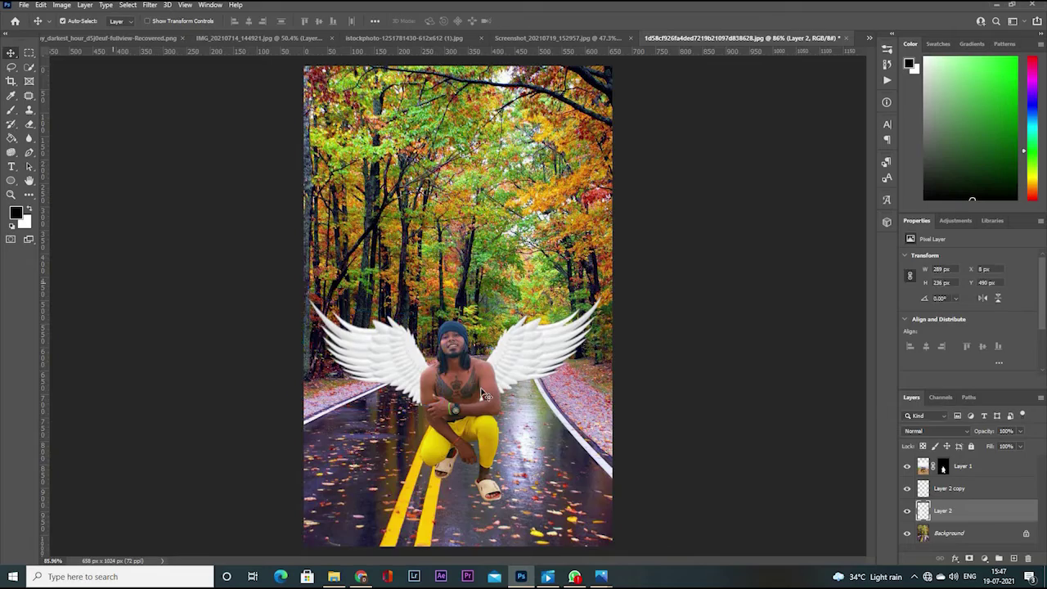
{"action": "scroll", "coordinate": [385, 368], "scroll_direction": "down", "scroll_amount": 2}
{"action": "key", "text": "alt+bracketright"}
{"action": "scroll", "coordinate": [385, 368], "scroll_direction": "up", "scroll_amount": 2}
{"action": "scroll", "coordinate": [387, 364], "scroll_direction": "up", "scroll_amount": 1}
- Flip another wing copy onto the man's right side, commit it, and fade the right wing
{"action": "key", "text": "ctrl+t"}
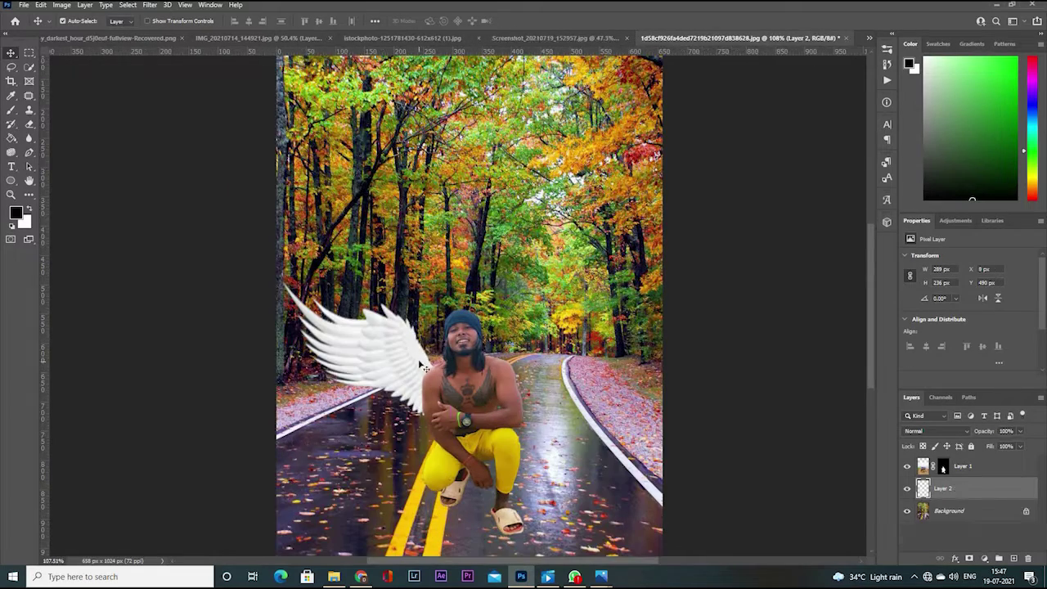
{"action": "right_click", "coordinate": [446, 363]}
{"action": "left_click", "coordinate": [466, 501]}
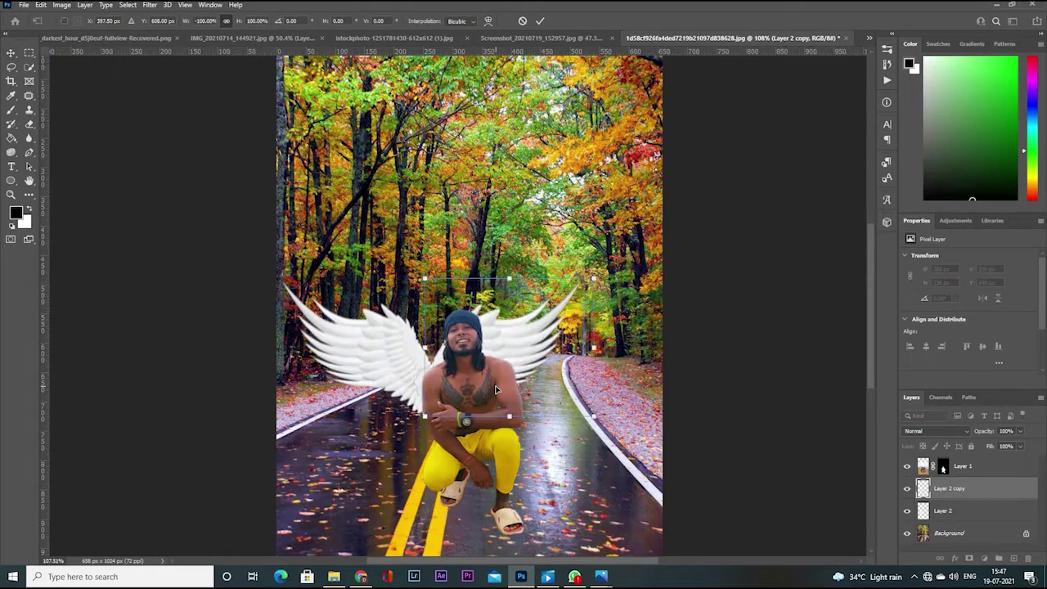
{"action": "left_click_drag", "start_coordinate": [495, 390], "coordinate": [565, 390]}
{"action": "scroll", "coordinate": [565, 390], "scroll_direction": "down", "scroll_amount": 2}
{"action": "scroll", "coordinate": [573, 343], "scroll_direction": "up", "scroll_amount": 1}
{"action": "right_click", "coordinate": [611, 296]}
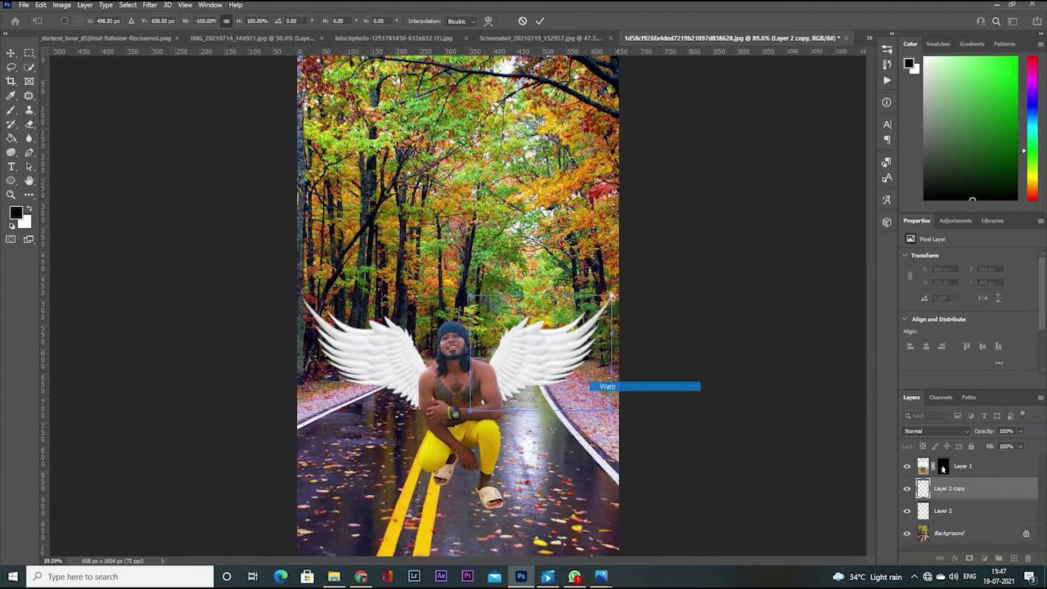
{"action": "key", "text": "Escape"}
{"action": "key", "text": "Return"}
{"action": "scroll", "coordinate": [614, 368], "scroll_direction": "down", "scroll_amount": 2}
{"action": "scroll", "coordinate": [614, 368], "scroll_direction": "up", "scroll_amount": 2}
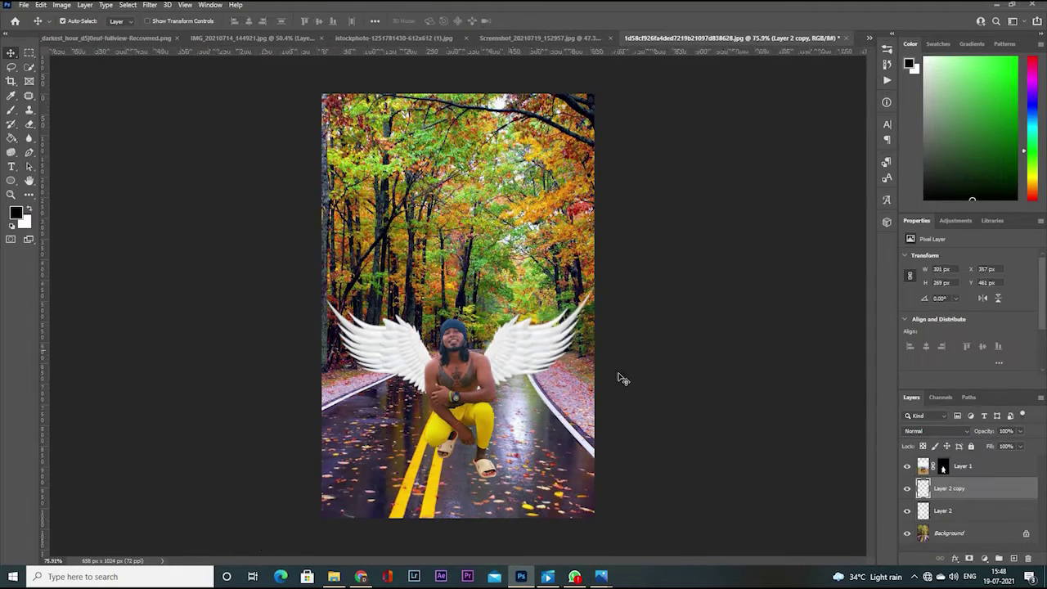
{"action": "key", "text": "Delete"}
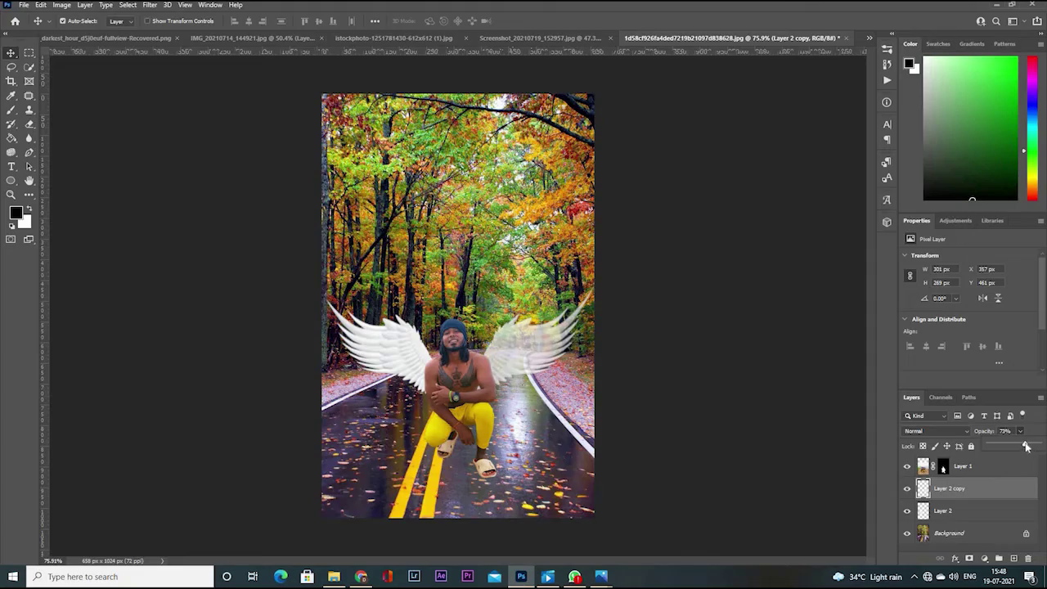
- Replace the background with the misty forest road as Layer 3
{"action": "key", "text": "alt+bracketleft"}
{"action": "scroll", "coordinate": [484, 314], "scroll_direction": "up", "scroll_amount": 2}
{"action": "key", "text": "alt+bracketleft"}
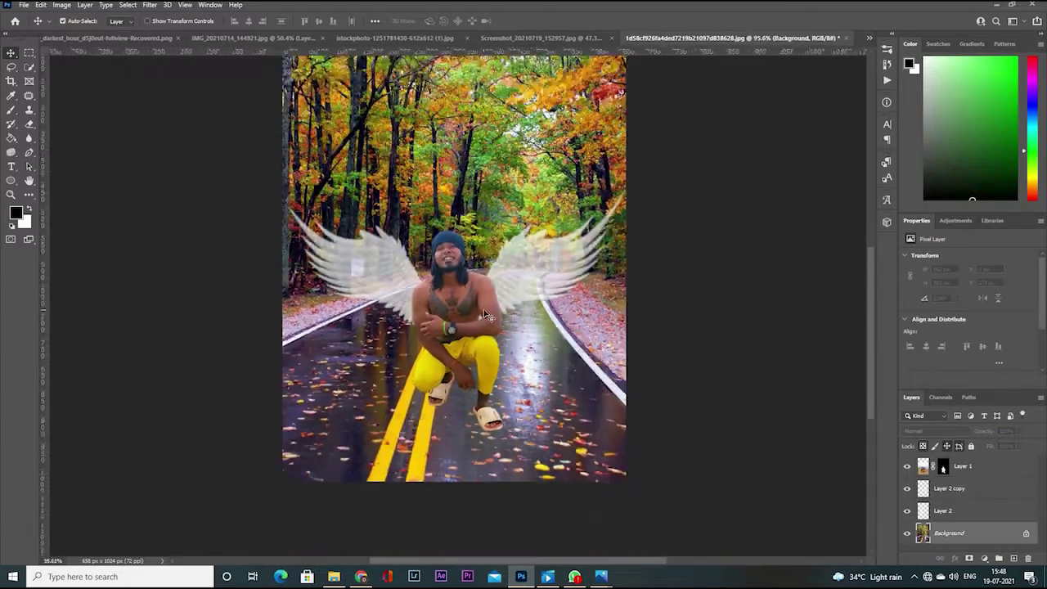
{"action": "key", "text": "ctrl+shift+Tab"}
{"action": "key", "text": "ctrl+shift+Tab"}
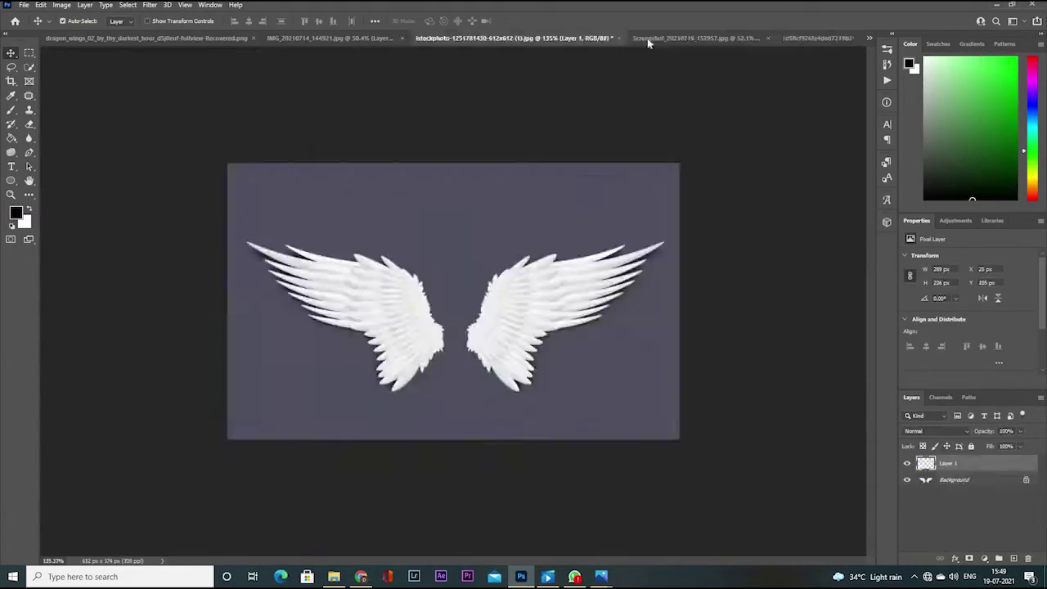
{"action": "key", "text": "ctrl+Tab"}
{"action": "key", "text": "ctrl+Tab"}
{"action": "scroll", "coordinate": [495, 293], "scroll_direction": "up", "scroll_amount": 3}
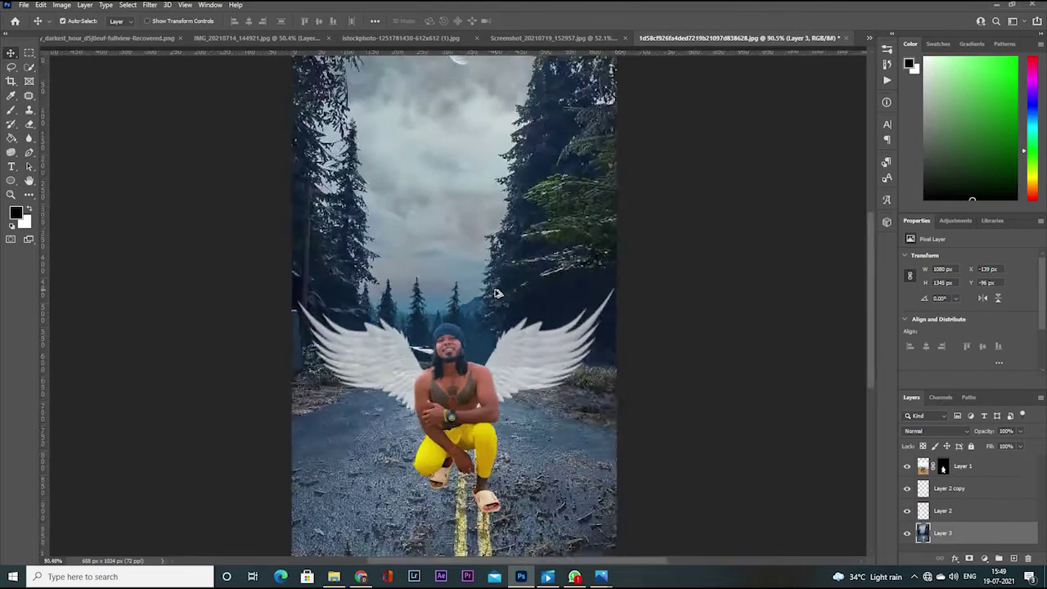
{"action": "scroll", "coordinate": [495, 293], "scroll_direction": "down", "scroll_amount": 1}
- Add a Brightness/Contrast adjustment at brightness 30 above the man, with an inverted black mask
{"action": "key", "text": "alt+bracketright"}
{"action": "key", "text": "alt+bracketright"}
{"action": "key", "text": "alt+bracketright"}
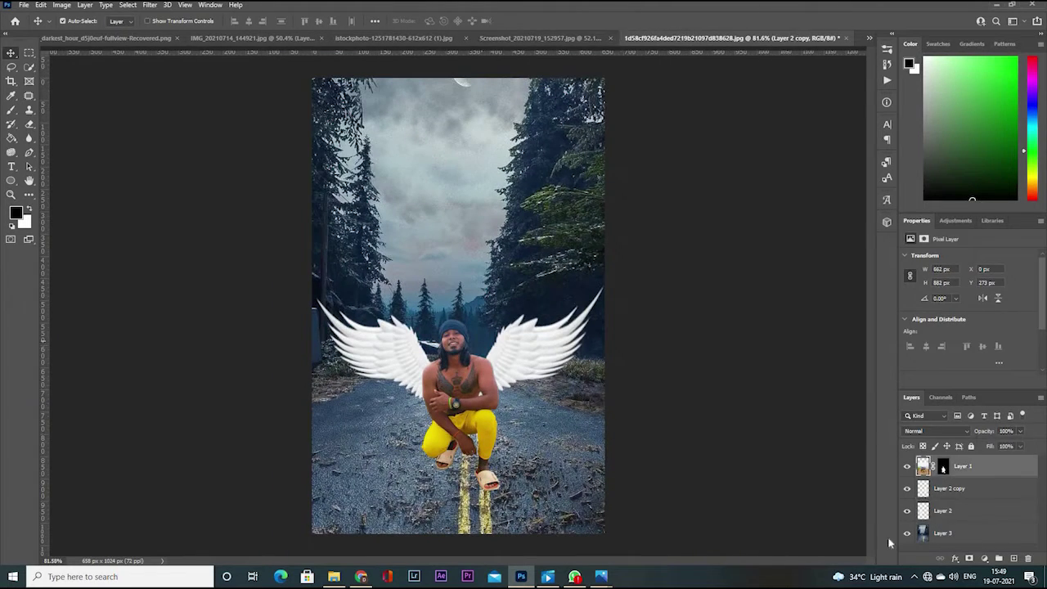
{"action": "left_click", "coordinate": [983, 558]}
{"action": "left_click", "coordinate": [957, 378]}
{"action": "left_click_drag", "start_coordinate": [969, 284], "coordinate": [993, 286]}
{"action": "key", "text": "ctrl+i"}
- Brush over the man on the Brightness/Contrast mask to brighten only parts of him
{"action": "key", "text": "b"}
{"action": "scroll", "coordinate": [392, 328], "scroll_direction": "up", "scroll_amount": 3, "text": "alt"}
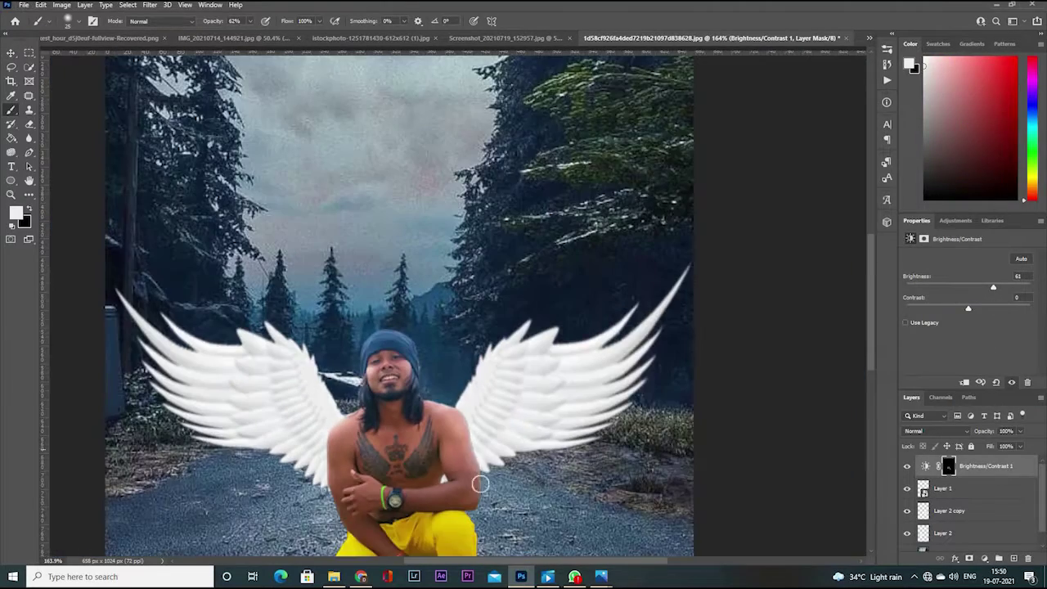
{"action": "scroll", "coordinate": [480, 484], "scroll_direction": "down", "scroll_amount": 3}
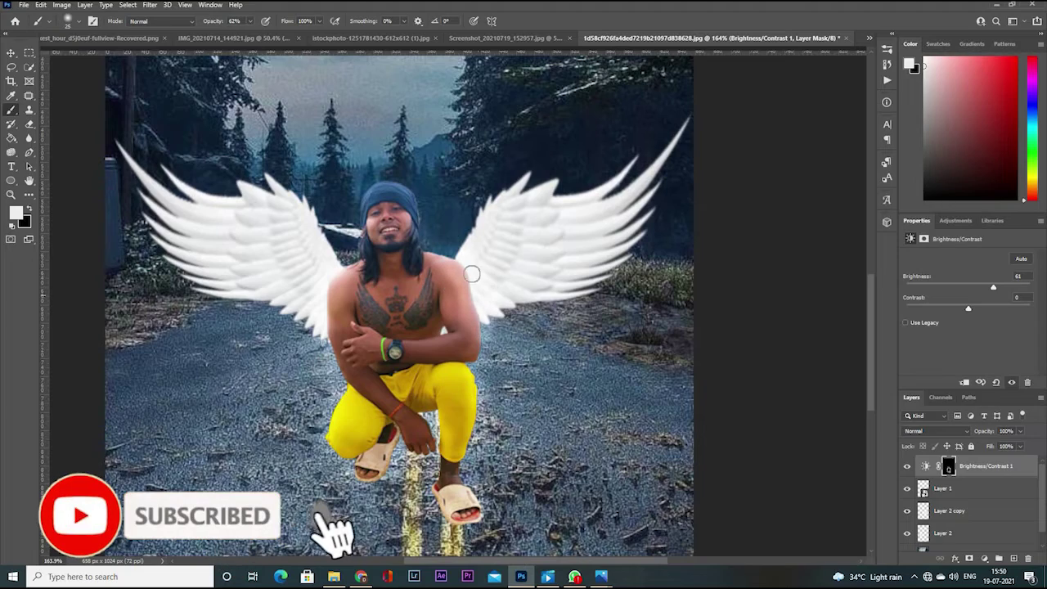
{"action": "scroll", "coordinate": [230, 173], "scroll_direction": "down", "scroll_amount": 1, "text": "alt"}
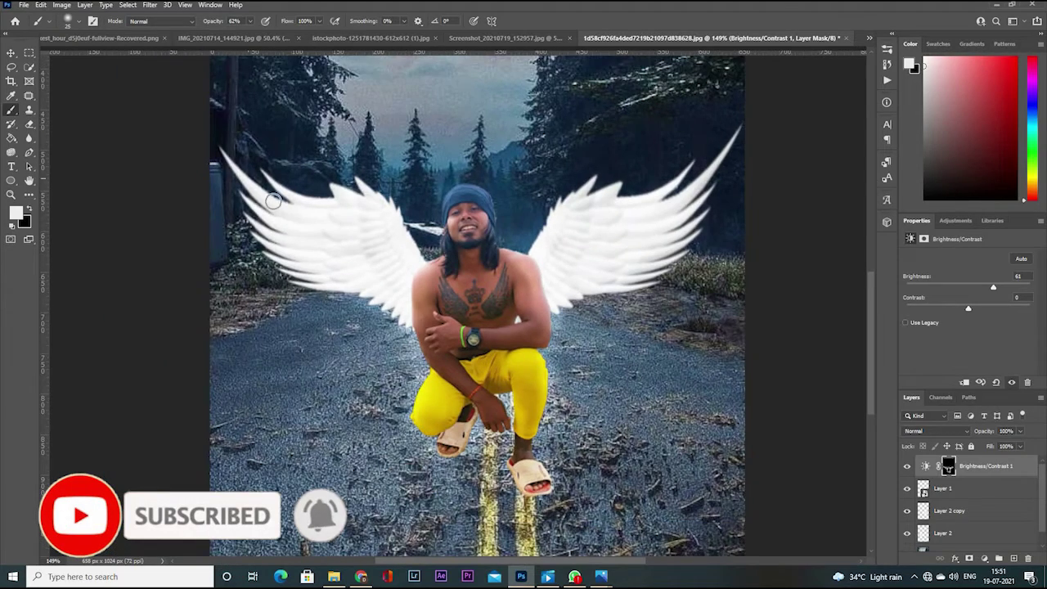
{"action": "scroll", "coordinate": [273, 200], "scroll_direction": "down", "scroll_amount": 1, "text": "alt"}
{"action": "scroll", "coordinate": [589, 221], "scroll_direction": "up", "scroll_amount": 1, "text": "alt"}
{"action": "scroll", "coordinate": [507, 229], "scroll_direction": "up", "scroll_amount": 1, "text": "alt"}
{"action": "scroll", "coordinate": [467, 176], "scroll_direction": "up", "scroll_amount": 1, "text": "alt"}
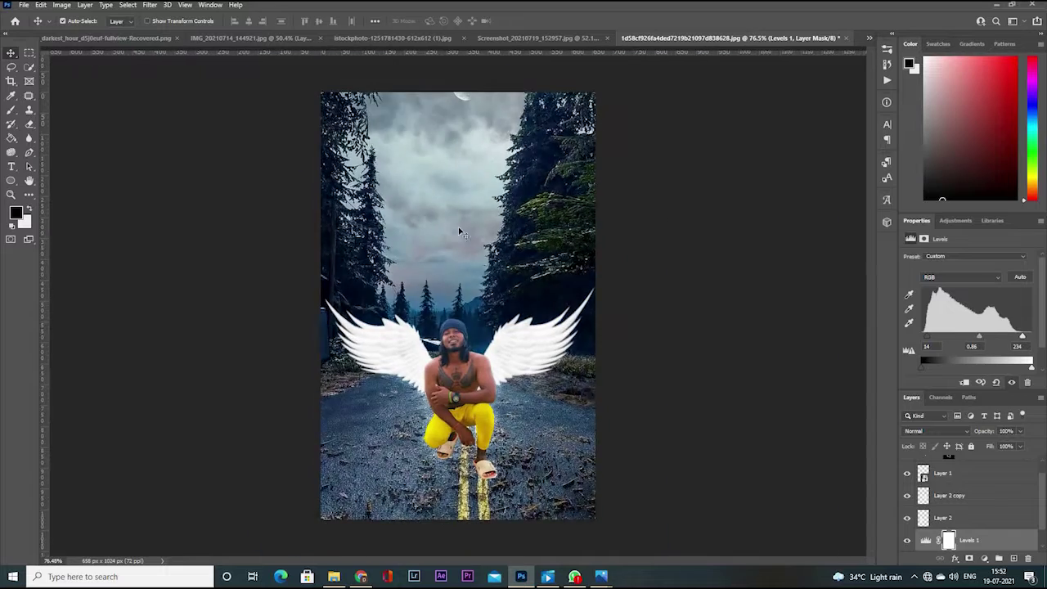
- Invert the Levels mask to black and set white as the brush colour for painting it
{"action": "key", "text": "ctrl+i"}
{"action": "key", "text": "b"}
{"action": "scroll", "coordinate": [544, 244], "scroll_direction": "up", "scroll_amount": 3}
{"action": "scroll", "coordinate": [343, 211], "scroll_direction": "down", "scroll_amount": 3}
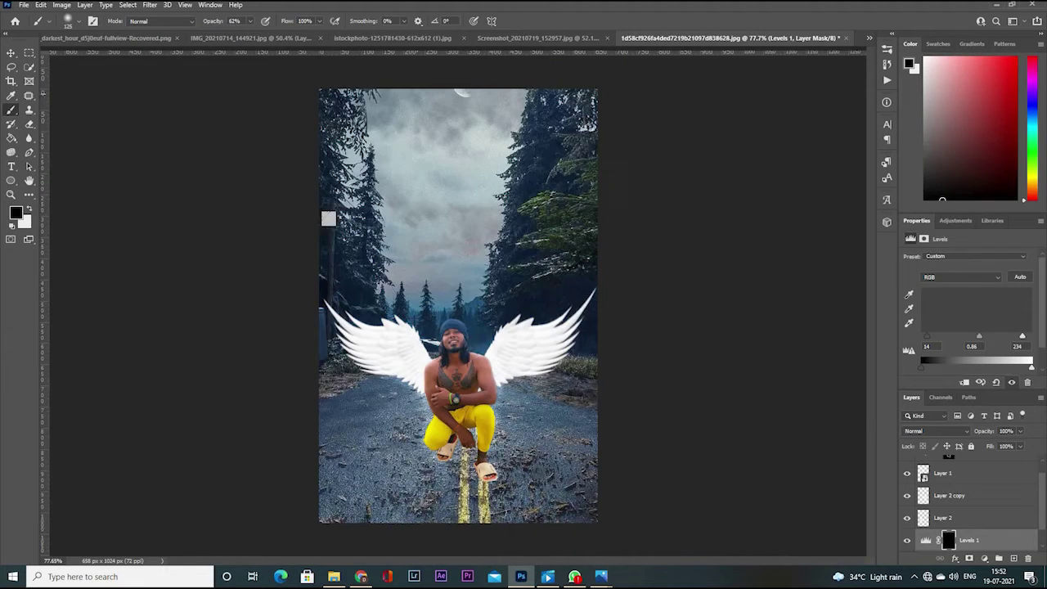
{"action": "key", "text": "x"}
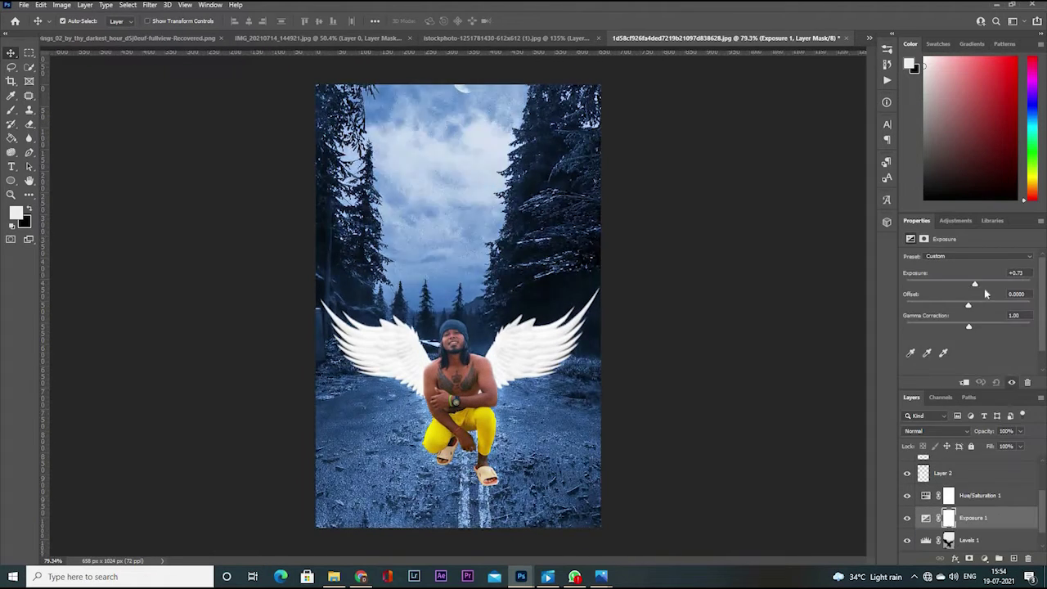
- Move Exposure 1 below Levels 1, invert its mask, and brush the road back in
{"action": "left_click_drag", "start_coordinate": [977, 518], "coordinate": [977, 530]}
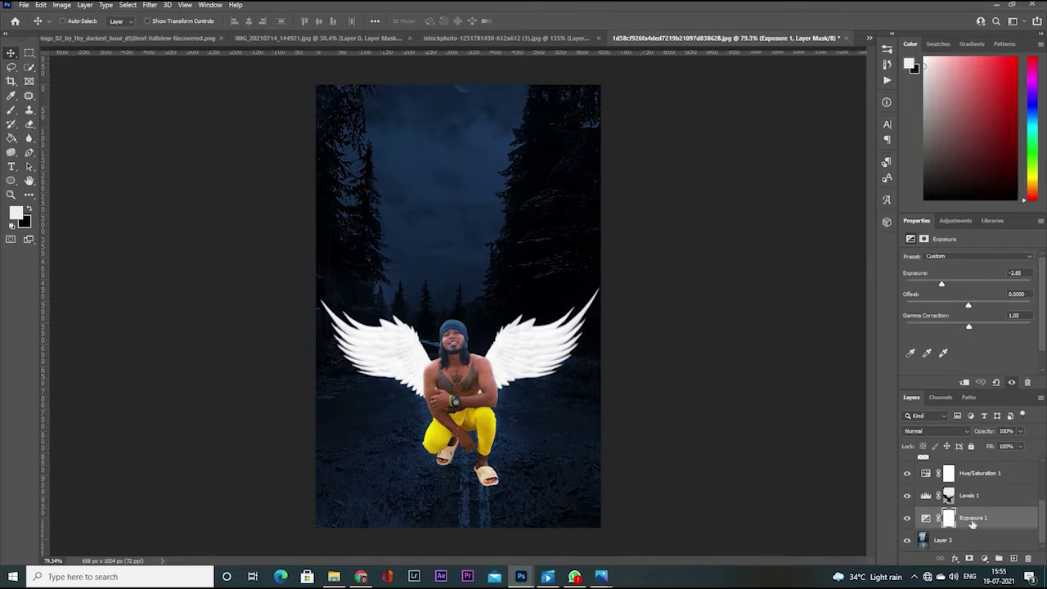
{"action": "key", "text": "ctrl+i"}
{"action": "key", "text": "b"}
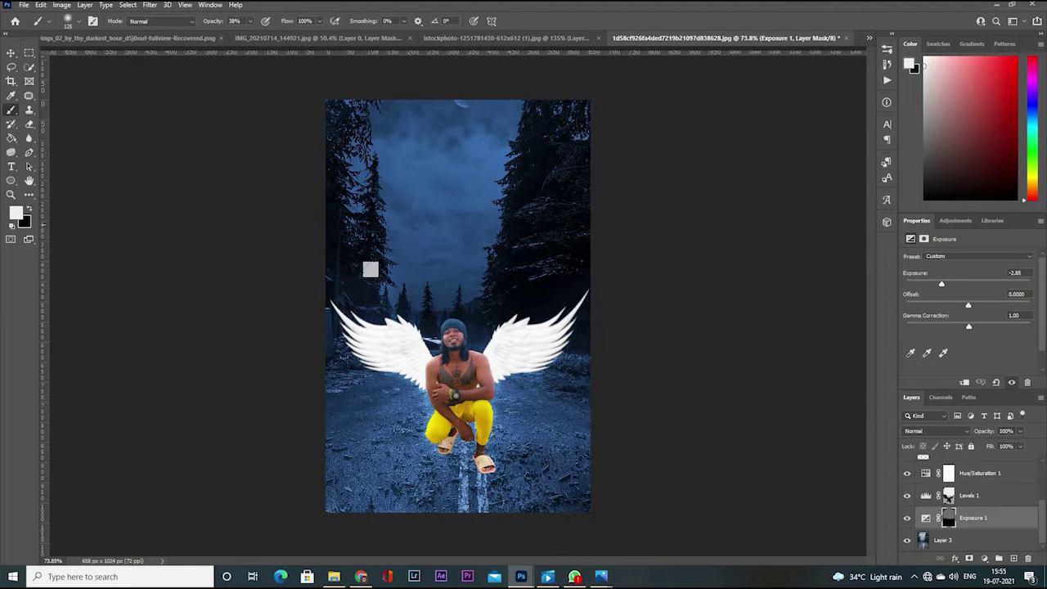
{"action": "scroll", "coordinate": [369, 269], "scroll_direction": "up", "scroll_amount": 2}
{"action": "scroll", "coordinate": [369, 376], "scroll_direction": "down", "scroll_amount": 3}
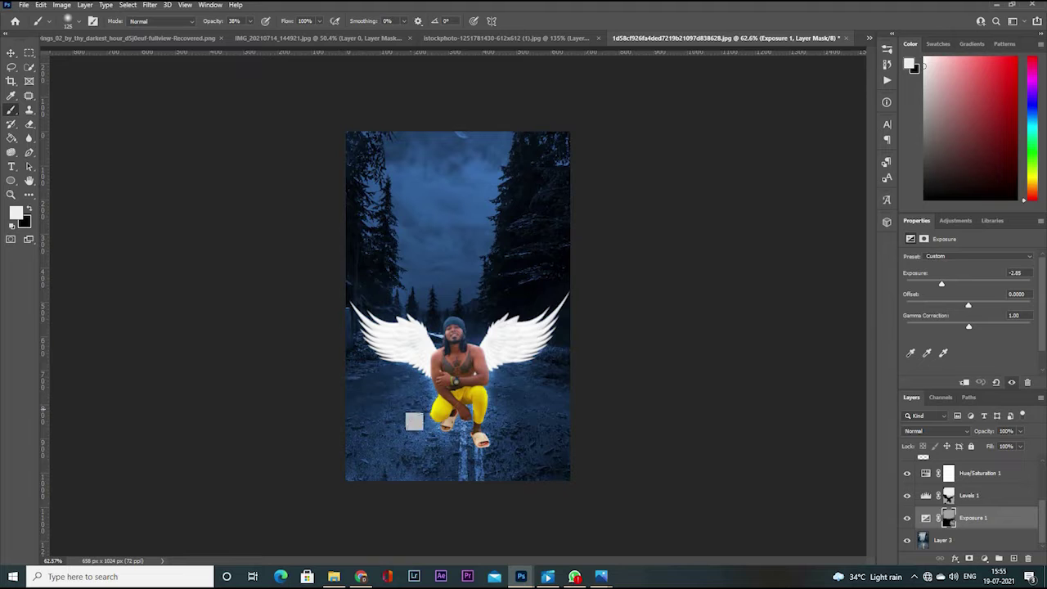
{"action": "scroll", "coordinate": [458, 306], "scroll_direction": "up", "scroll_amount": 3}
{"action": "scroll", "coordinate": [458, 306], "scroll_direction": "down", "scroll_amount": 1}
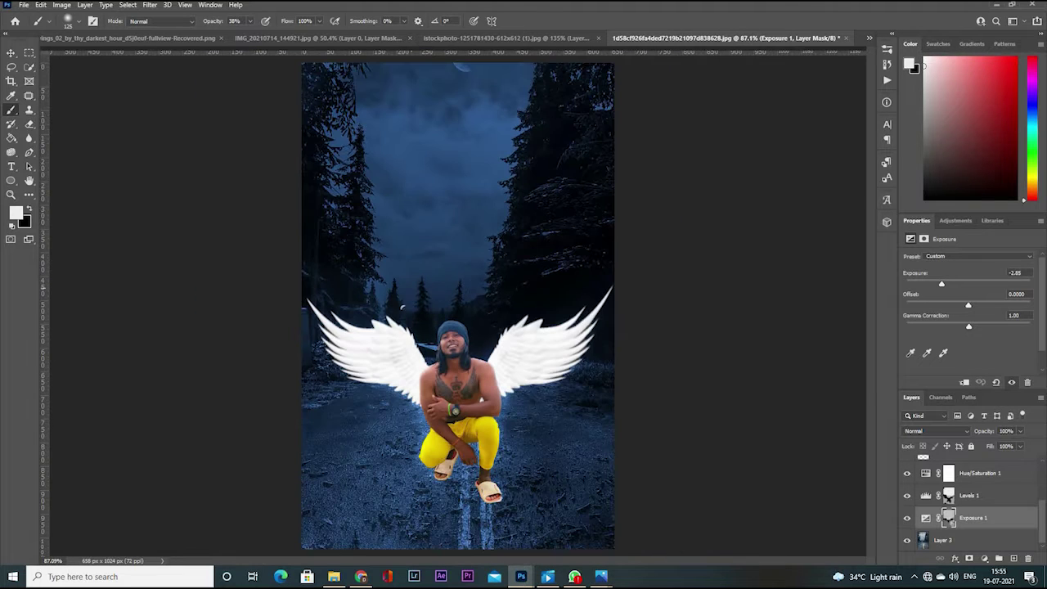
{"action": "scroll", "coordinate": [532, 263], "scroll_direction": "down", "scroll_amount": 2}
{"action": "scroll", "coordinate": [532, 264], "scroll_direction": "down", "scroll_amount": 1}
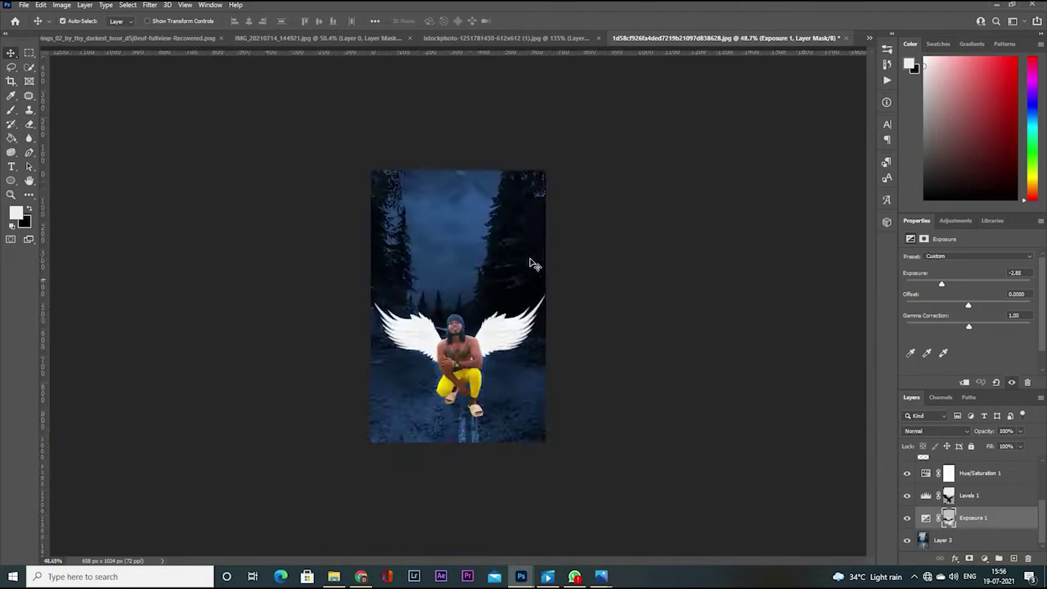
- Switch to the Move tool and bring up the file browser holding the star image
{"action": "key", "text": "v"}
{"action": "key", "text": "alt+Tab"}
{"action": "scroll", "coordinate": [734, 304], "scroll_direction": "down", "scroll_amount": 5}
- Place the star image in the sky, set it to Screen blend mode, and add a layer mask
{"action": "left_click_drag", "start_coordinate": [712, 441], "coordinate": [457, 188]}
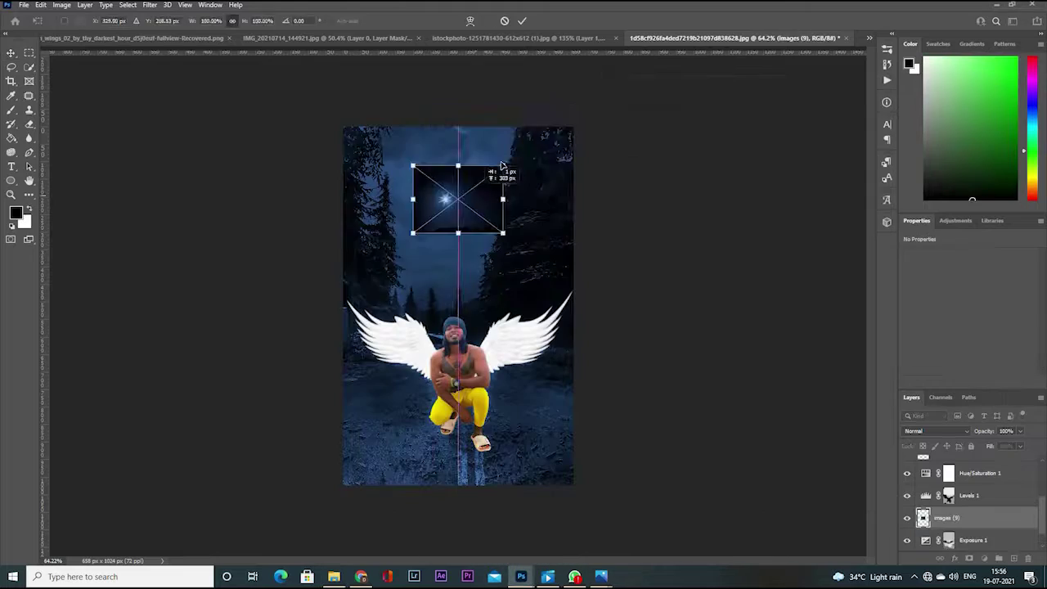
{"action": "key", "text": "Return"}
{"action": "left_click", "coordinate": [936, 431]}
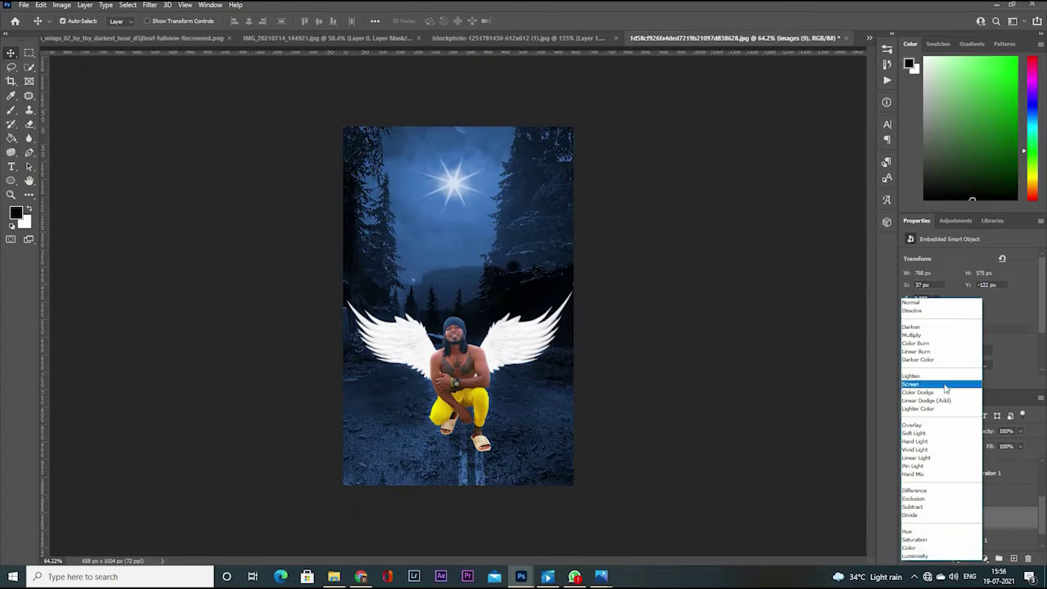
{"action": "left_click", "coordinate": [934, 385]}
{"action": "left_click", "coordinate": [969, 558]}
{"action": "scroll", "coordinate": [451, 284], "scroll_direction": "up", "scroll_amount": 2}
- Paint black on the star layer's mask to soften its edges
{"action": "key", "text": "b"}
{"action": "scroll", "coordinate": [363, 210], "scroll_direction": "up", "scroll_amount": 2}
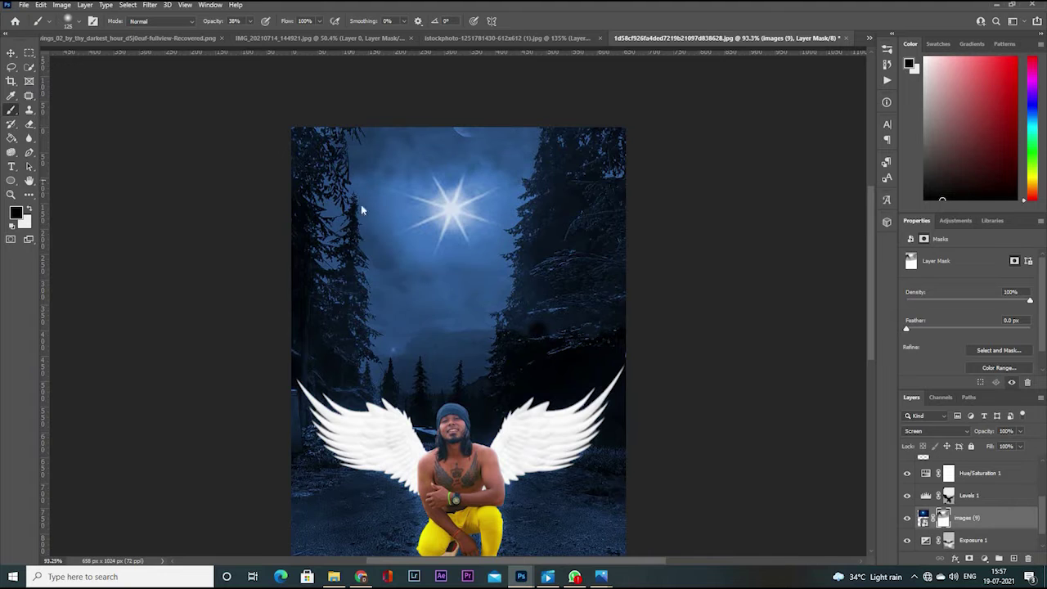
{"action": "scroll", "coordinate": [472, 139], "scroll_direction": "down", "scroll_amount": 2}
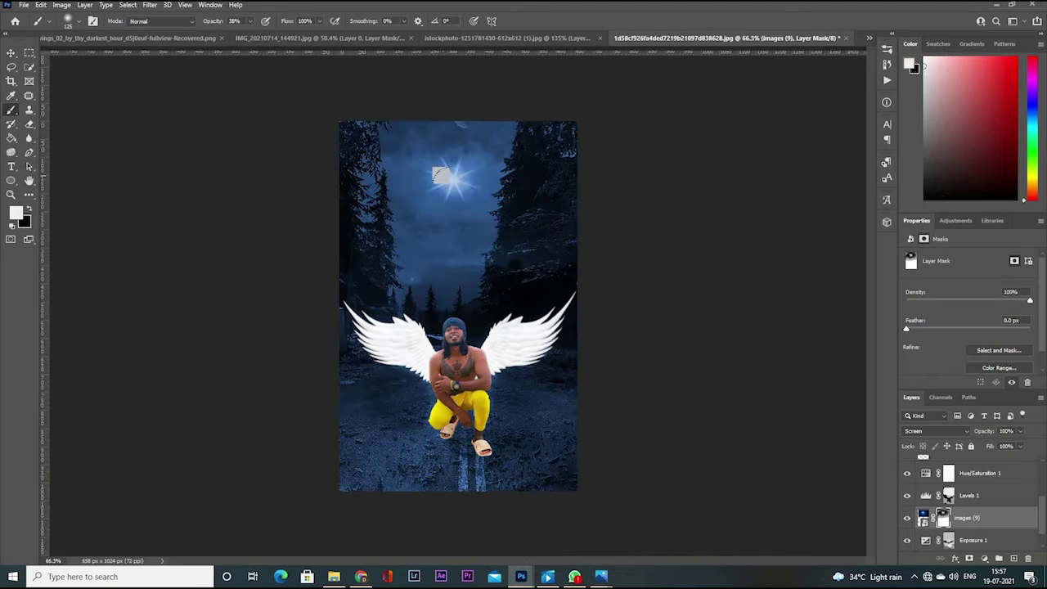
{"action": "key", "text": "x"}
{"action": "scroll", "coordinate": [441, 175], "scroll_direction": "up", "scroll_amount": 3}
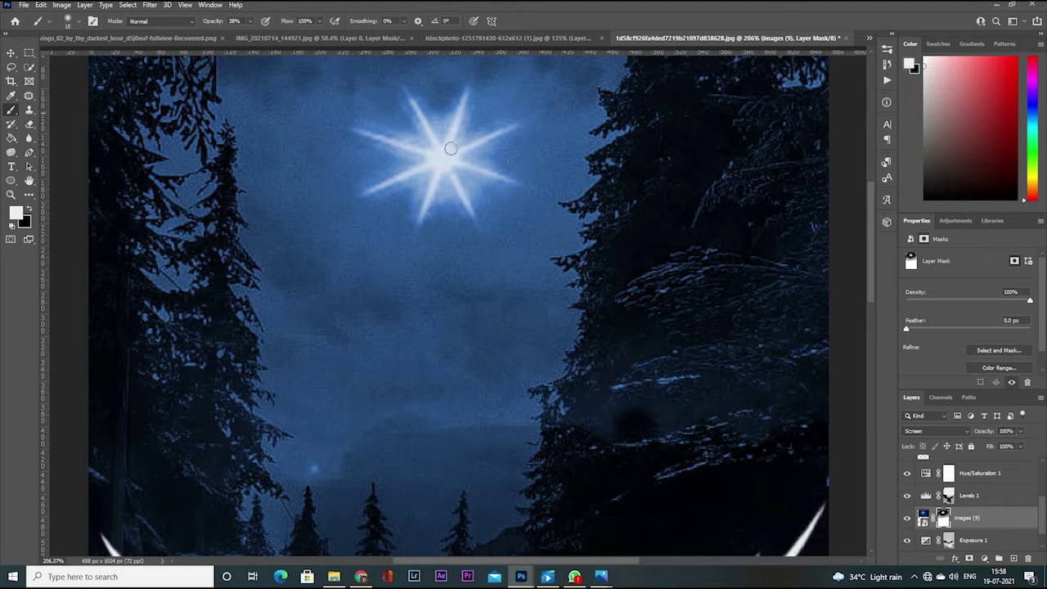
- Fit the canvas on screen and select the star layer's mask
{"action": "key", "text": "v"}
{"action": "key", "text": "ctrl+0"}
{"action": "left_click", "coordinate": [949, 494]}
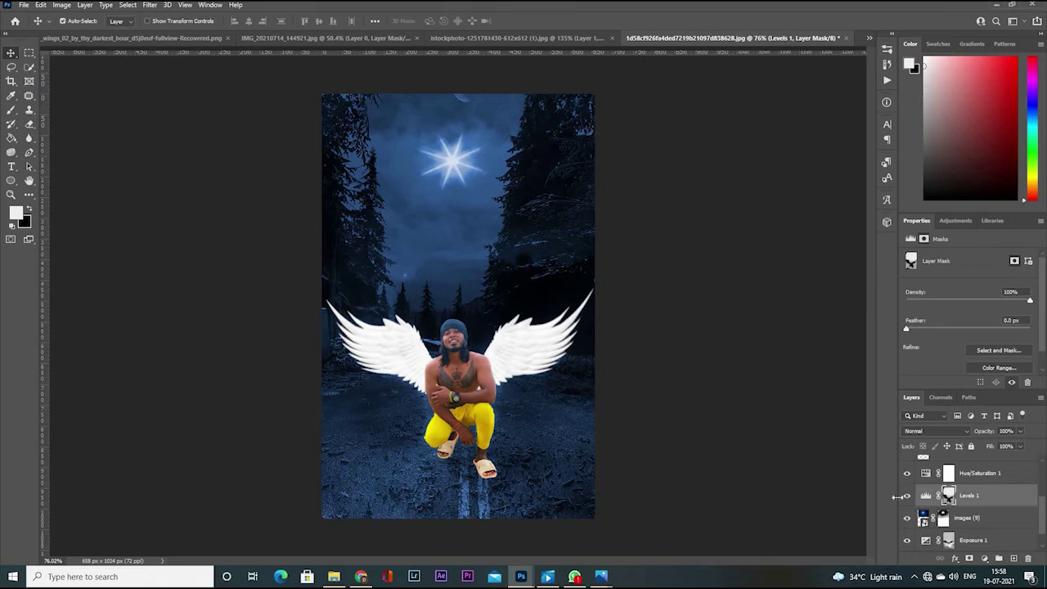
{"action": "left_click", "coordinate": [944, 517]}
- Brush more black onto the star mask to hide further edges
{"action": "key", "text": "b"}
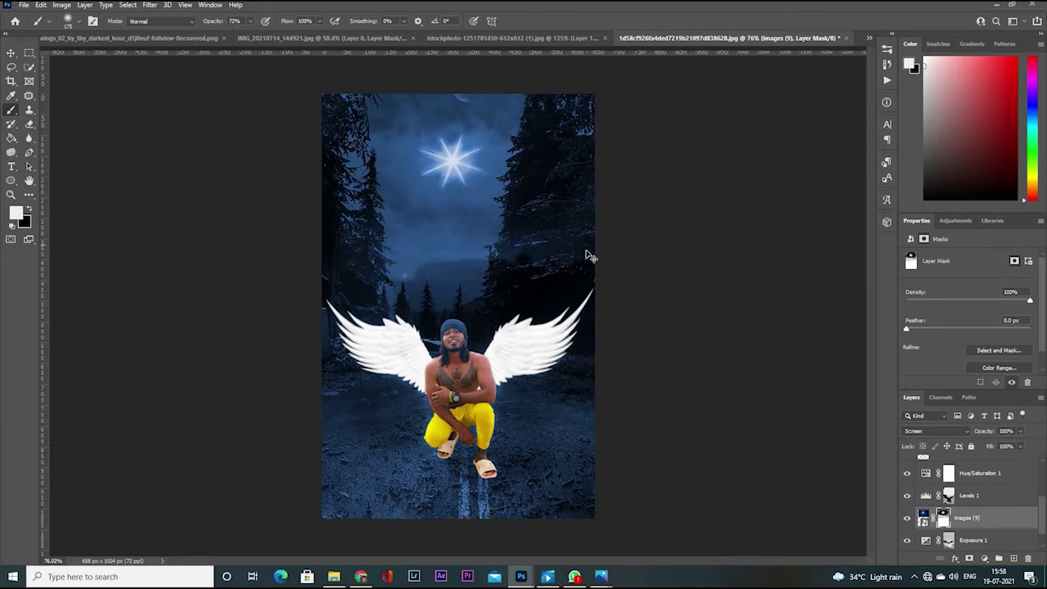
{"action": "key", "text": "x"}
{"action": "scroll", "coordinate": [458, 306], "scroll_direction": "up", "scroll_amount": 2}
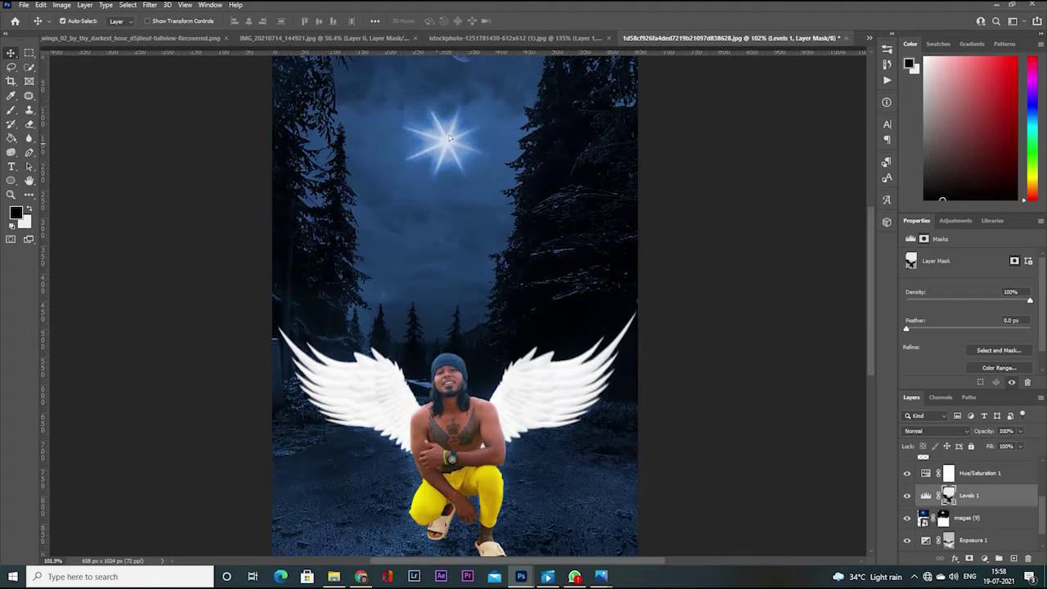
{"action": "scroll", "coordinate": [457, 306], "scroll_direction": "down", "scroll_amount": 2}
{"action": "scroll", "coordinate": [458, 306], "scroll_direction": "up", "scroll_amount": 1}
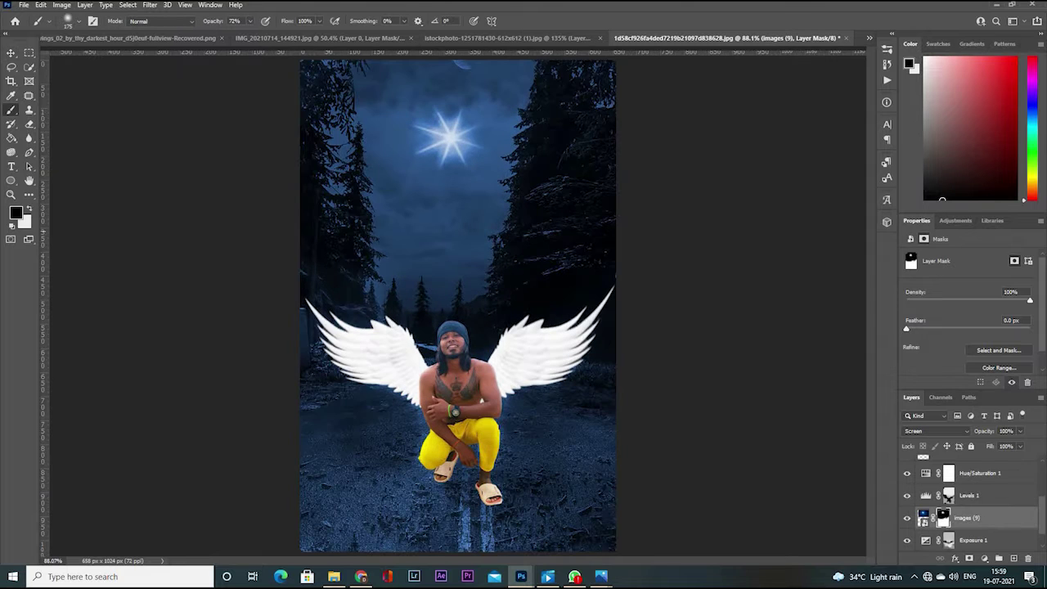
{"action": "scroll", "coordinate": [523, 188], "scroll_direction": "up", "scroll_amount": 1}
{"action": "scroll", "coordinate": [507, 190], "scroll_direction": "up", "scroll_amount": 2}
{"action": "scroll", "coordinate": [497, 193], "scroll_direction": "down", "scroll_amount": 4}
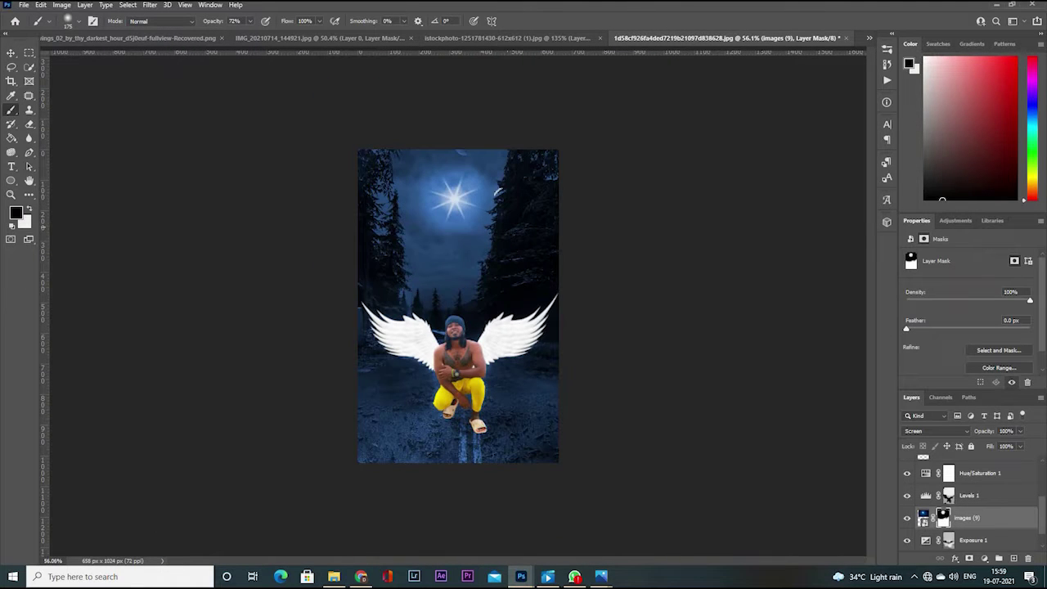
{"action": "scroll", "coordinate": [553, 196], "scroll_direction": "up", "scroll_amount": 1}
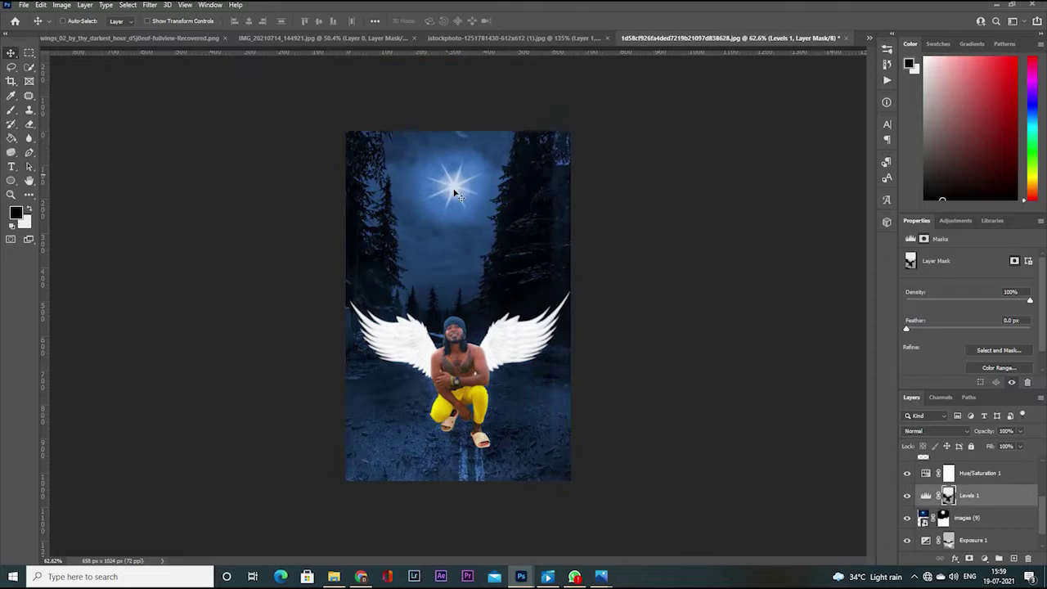
- Scale the images (9) sky overlay across the upper part of the picture
{"action": "key", "text": "ctrl+t"}
{"action": "scroll", "coordinate": [531, 164], "scroll_direction": "up", "scroll_amount": 1}
{"action": "scroll", "coordinate": [442, 221], "scroll_direction": "down", "scroll_amount": 2}
{"action": "left_click_drag", "start_coordinate": [442, 221], "coordinate": [547, 236]}
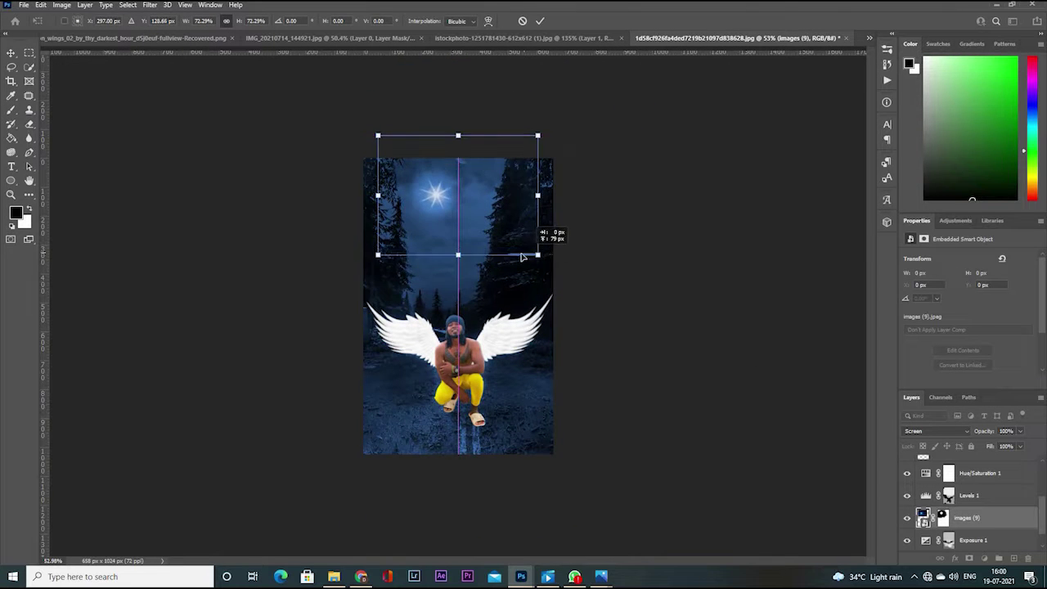
{"action": "key", "text": "Return"}
- Paint white on the sky overlay's mask around the star
{"action": "scroll", "coordinate": [502, 146], "scroll_direction": "up", "scroll_amount": 3}
{"action": "scroll", "coordinate": [502, 146], "scroll_direction": "down", "scroll_amount": 1}
{"action": "key", "text": "b"}
{"action": "scroll", "coordinate": [458, 204], "scroll_direction": "up", "scroll_amount": 3}
{"action": "key", "text": "x"}
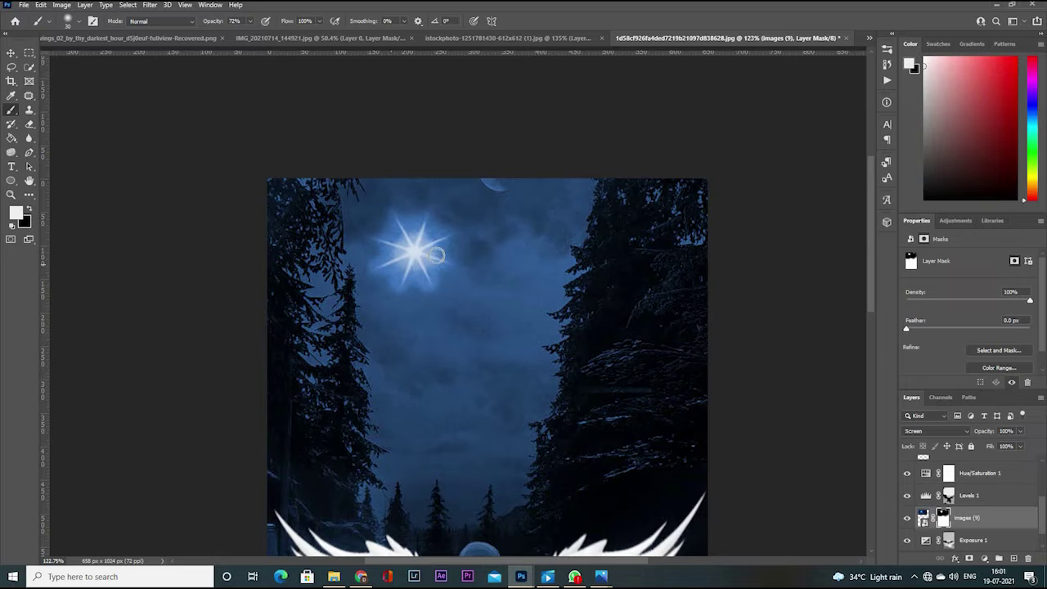
{"action": "scroll", "coordinate": [428, 242], "scroll_direction": "down", "scroll_amount": 3}
- Add a Brightness/Contrast layer above the sky with raised brightness and an inverted mask
{"action": "key", "text": "v"}
{"action": "key", "text": "x"}
{"action": "scroll", "coordinate": [374, 210], "scroll_direction": "up", "scroll_amount": 1}
{"action": "right_click", "coordinate": [965, 518]}
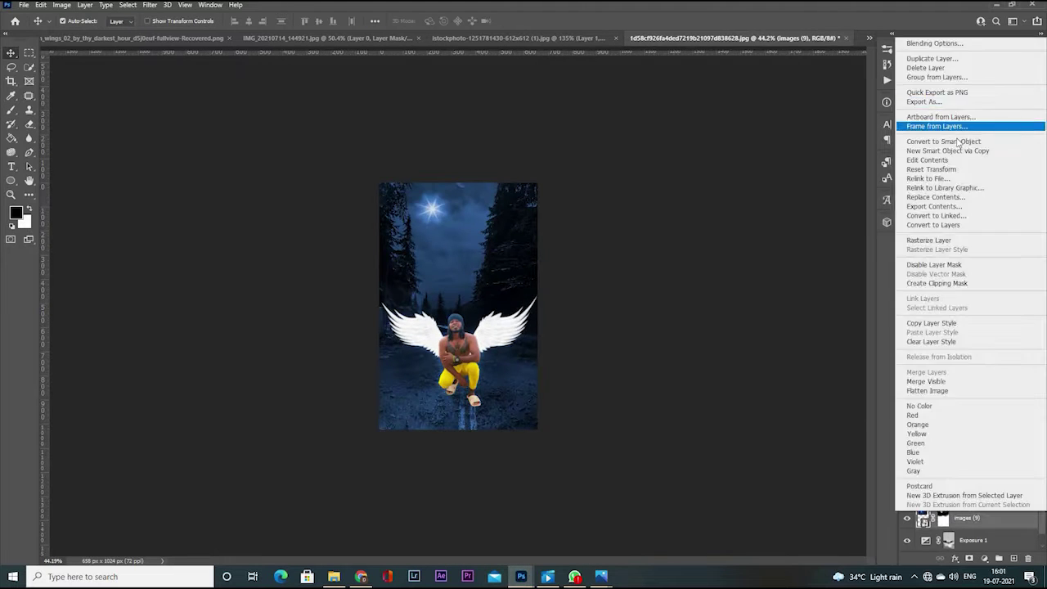
{"action": "left_click", "coordinate": [982, 124]}
{"action": "left_click", "coordinate": [984, 558]}
{"action": "left_click", "coordinate": [1005, 384]}
{"action": "left_click_drag", "start_coordinate": [968, 287], "coordinate": [990, 287]}
{"action": "key", "text": "ctrl+i"}
{"action": "scroll", "coordinate": [411, 121], "scroll_direction": "up", "scroll_amount": 1}
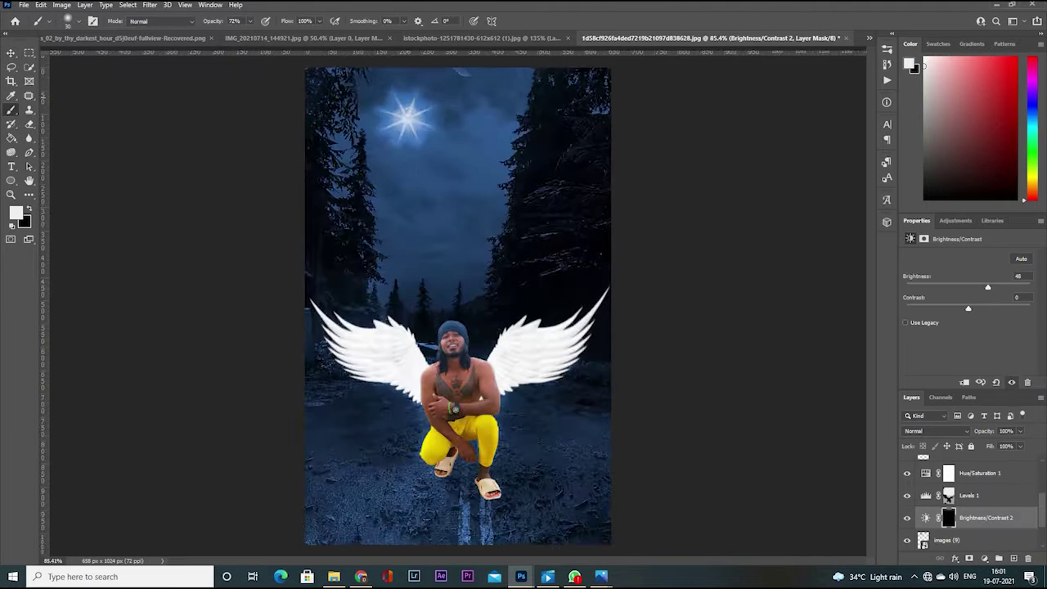
{"action": "scroll", "coordinate": [411, 121], "scroll_direction": "up", "scroll_amount": 2}
- Brush the brightening glow back in around the star
{"action": "key", "text": "b"}
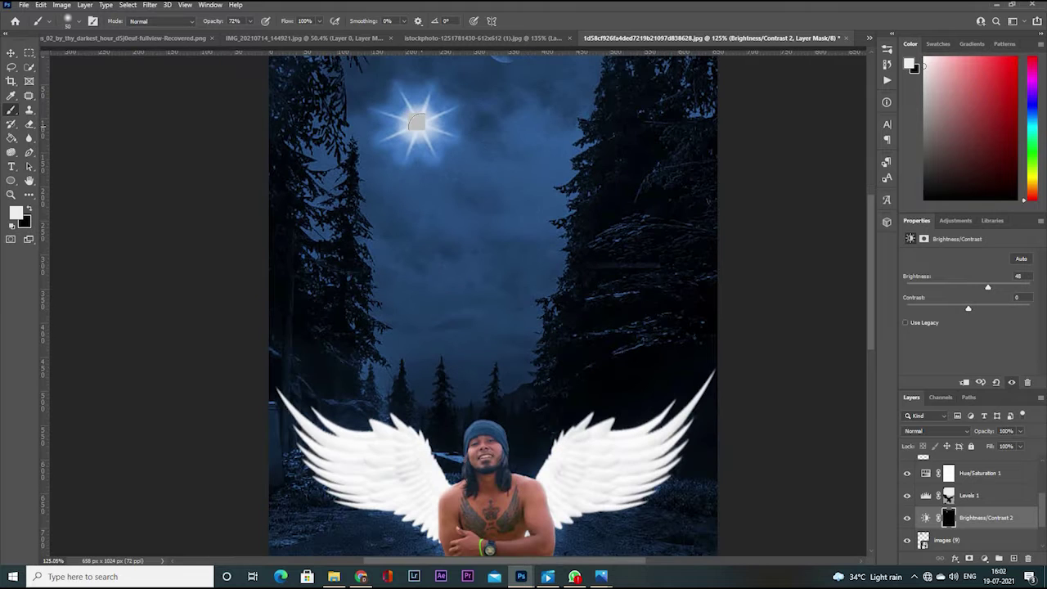
{"action": "scroll", "coordinate": [455, 205], "scroll_direction": "down", "scroll_amount": 3}
{"action": "scroll", "coordinate": [469, 185], "scroll_direction": "up", "scroll_amount": 2}
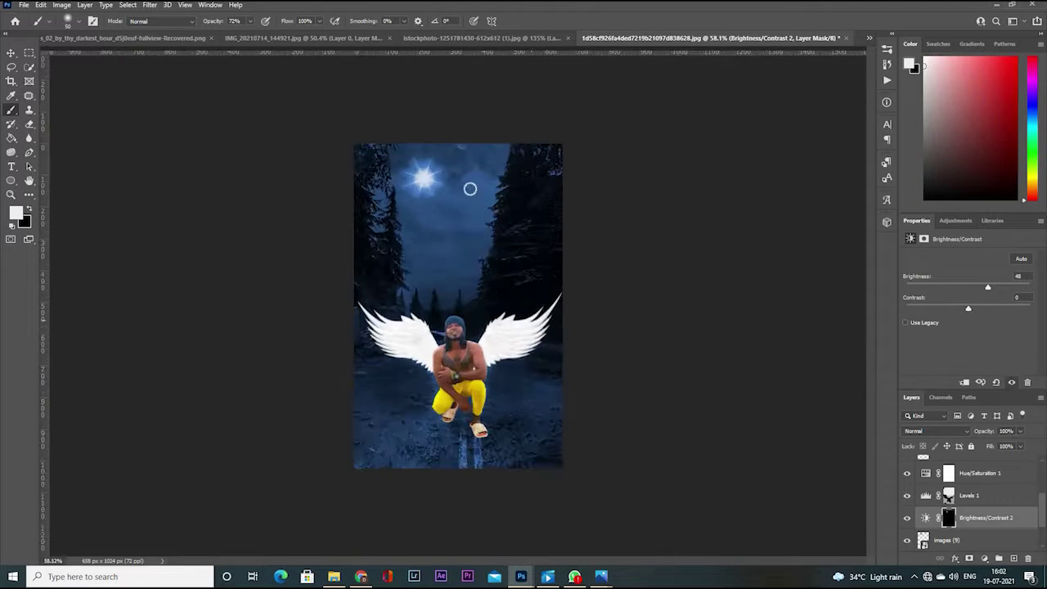
{"action": "scroll", "coordinate": [448, 204], "scroll_direction": "up", "scroll_amount": 2}
{"action": "scroll", "coordinate": [450, 238], "scroll_direction": "down", "scroll_amount": 3}
{"action": "key", "text": "v"}
{"action": "scroll", "coordinate": [973, 507], "scroll_direction": "down", "scroll_amount": 1}
- Set Brightness/Contrast 3 to -60, invert its mask, and paint darkening over parts of the man
{"action": "left_click", "coordinate": [977, 494]}
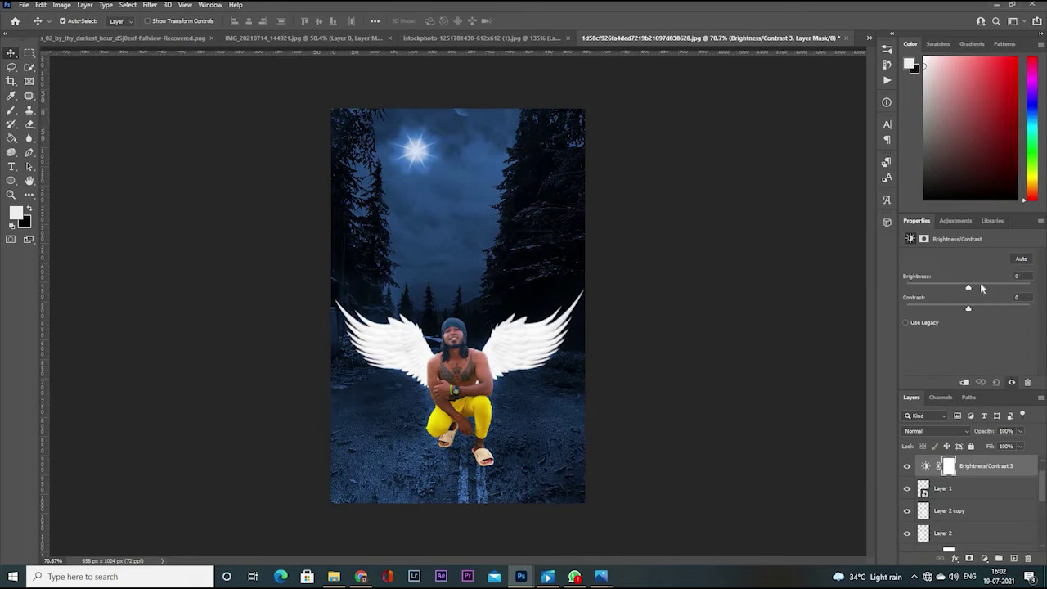
{"action": "left_click_drag", "start_coordinate": [968, 287], "coordinate": [943, 287]}
{"action": "key", "text": "ctrl+i"}
{"action": "key", "text": "b"}
{"action": "scroll", "coordinate": [547, 342], "scroll_direction": "up", "scroll_amount": 2}
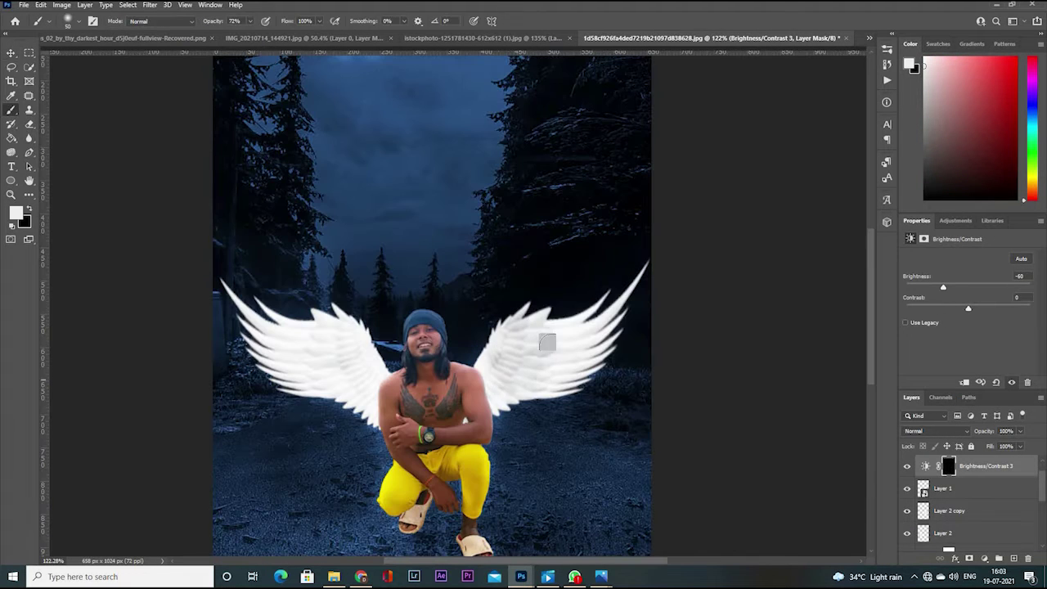
{"action": "scroll", "coordinate": [530, 375], "scroll_direction": "down", "scroll_amount": 3}
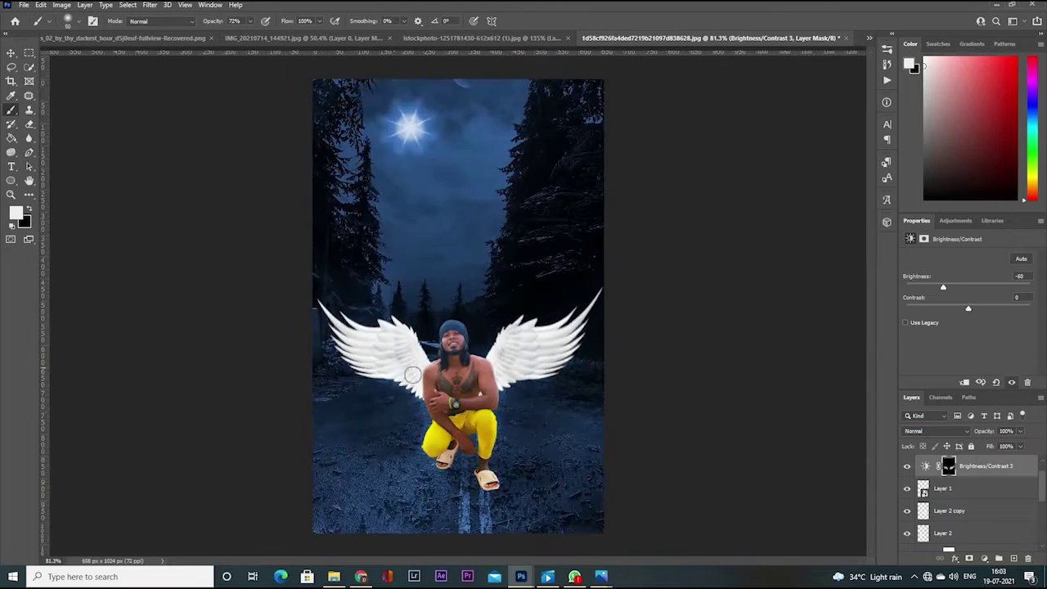
{"action": "scroll", "coordinate": [529, 374], "scroll_direction": "down", "scroll_amount": 2}
{"action": "scroll", "coordinate": [525, 345], "scroll_direction": "up", "scroll_amount": 5}
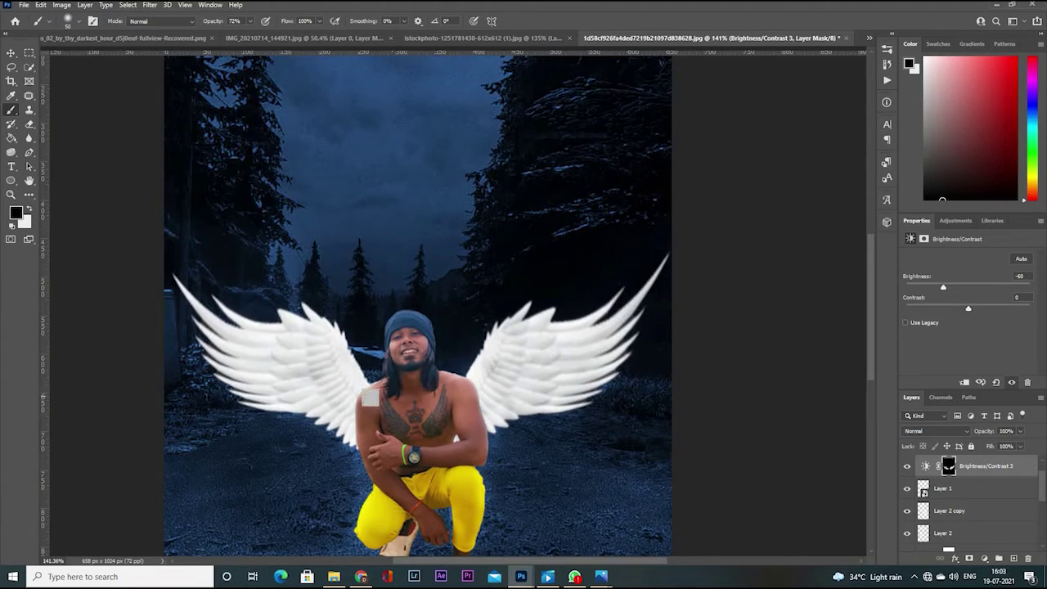
- Create the new Layer 4 and swap the painting colours
{"action": "scroll", "coordinate": [378, 475], "scroll_direction": "down", "scroll_amount": 2}
{"action": "key", "text": "ctrl+z"}
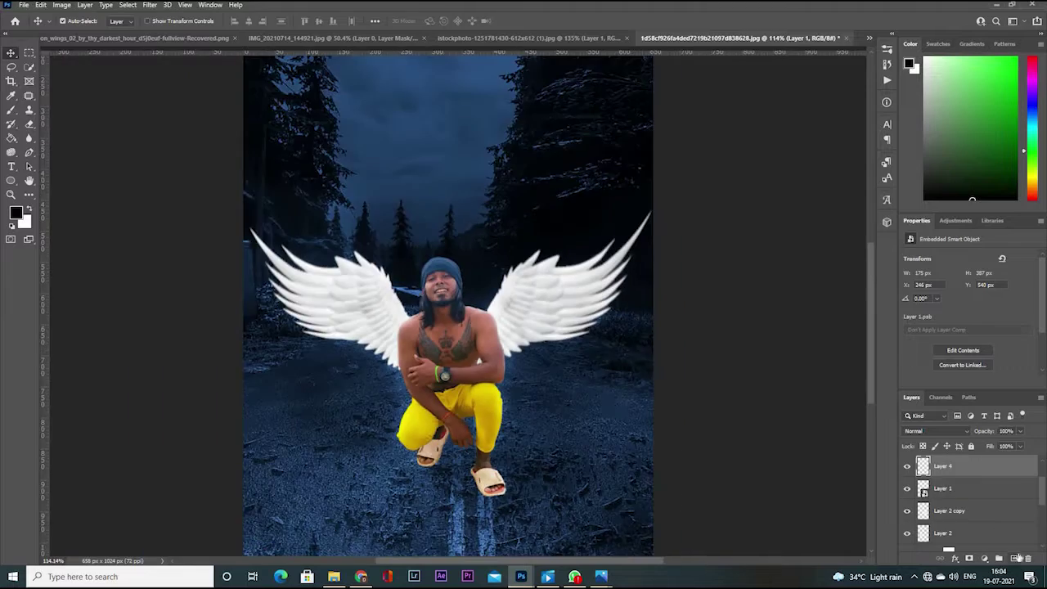
{"action": "scroll", "coordinate": [405, 457], "scroll_direction": "up", "scroll_amount": 4}
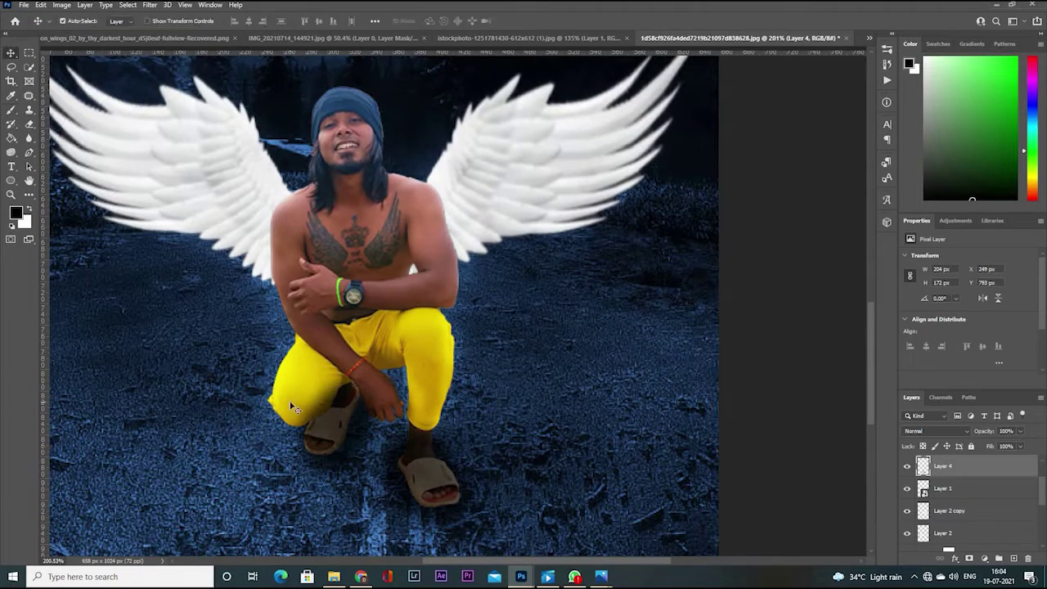
{"action": "key", "text": "x"}
{"action": "key", "text": "v"}
{"action": "scroll", "coordinate": [456, 442], "scroll_direction": "down", "scroll_amount": 1}
- Send Layer 4 to the bottom of the stack and apply a Gaussian blur
{"action": "key", "text": "ctrl+shift+bracketleft"}
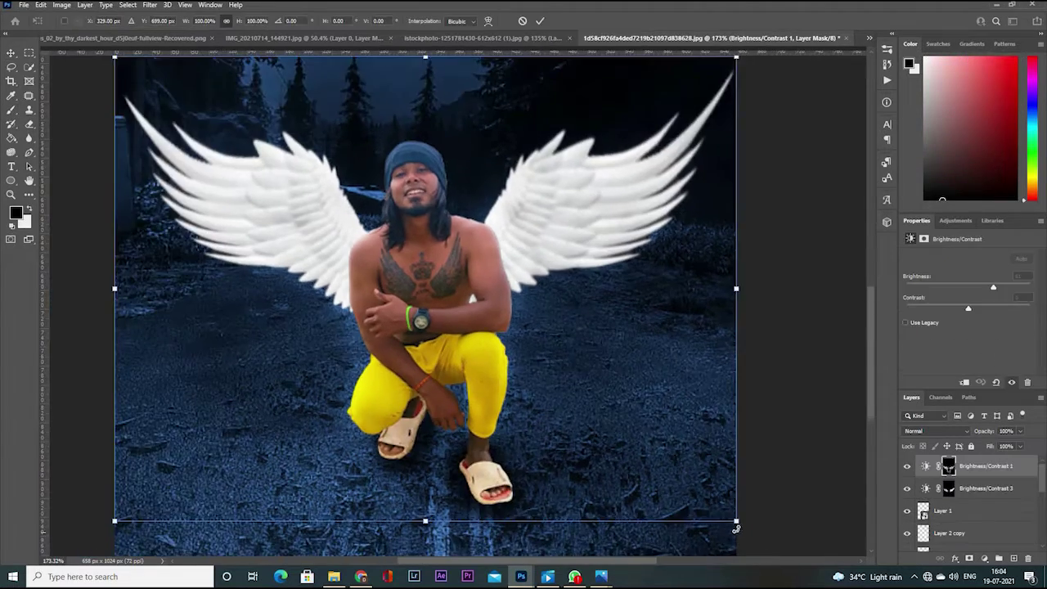
{"action": "scroll", "coordinate": [456, 442], "scroll_direction": "down", "scroll_amount": 1}
{"action": "scroll", "coordinate": [456, 441], "scroll_direction": "up", "scroll_amount": 1}
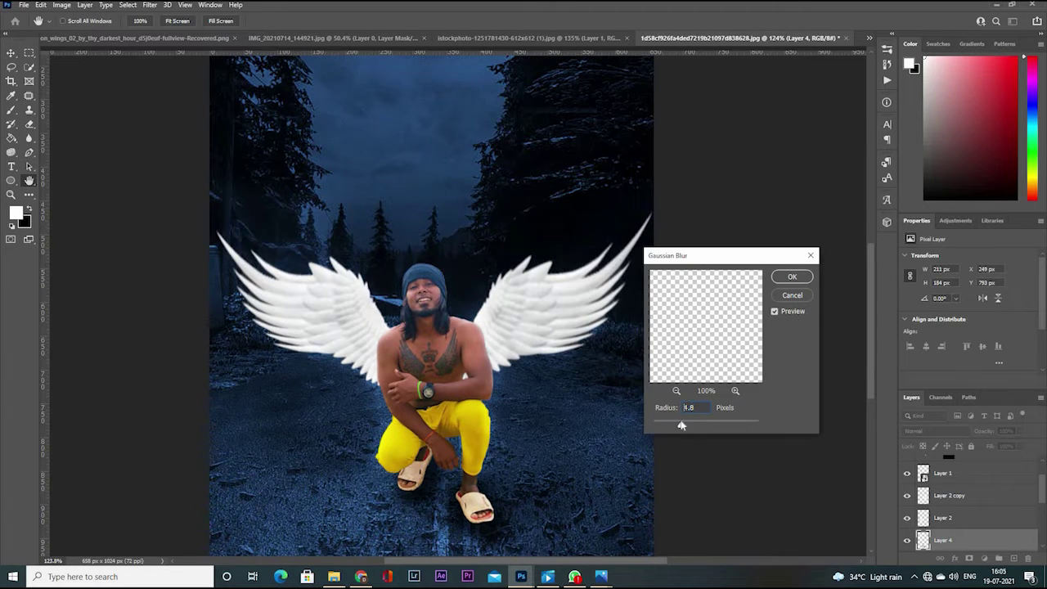
{"action": "key", "text": "Return"}
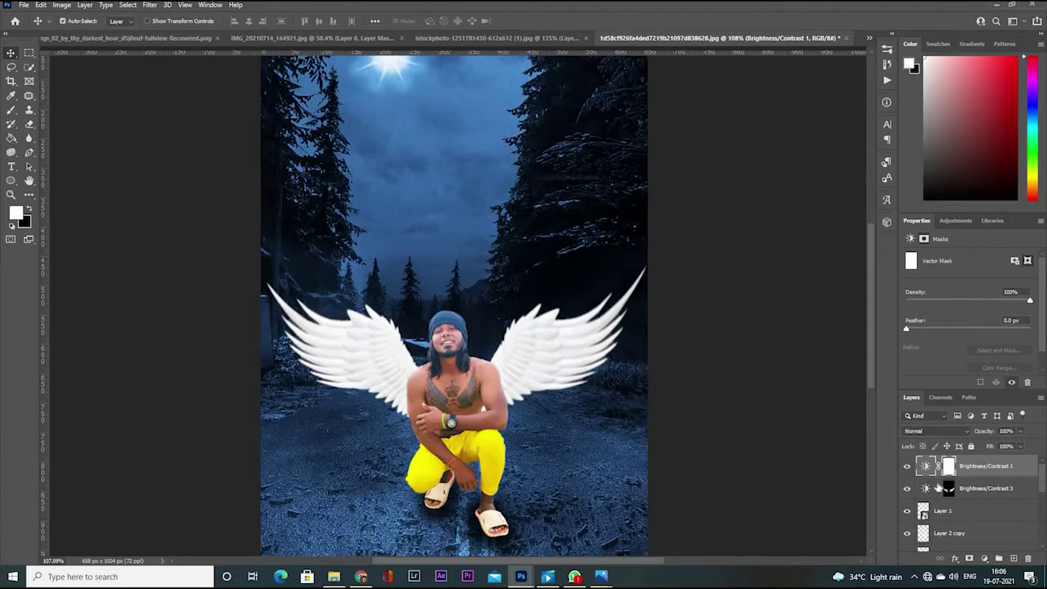
- Invert Brightness/Contrast 1's mask and paint white over the winged figure
{"action": "left_click", "coordinate": [949, 465]}
{"action": "key", "text": "ctrl+i"}
{"action": "scroll", "coordinate": [478, 426], "scroll_direction": "up", "scroll_amount": 4}
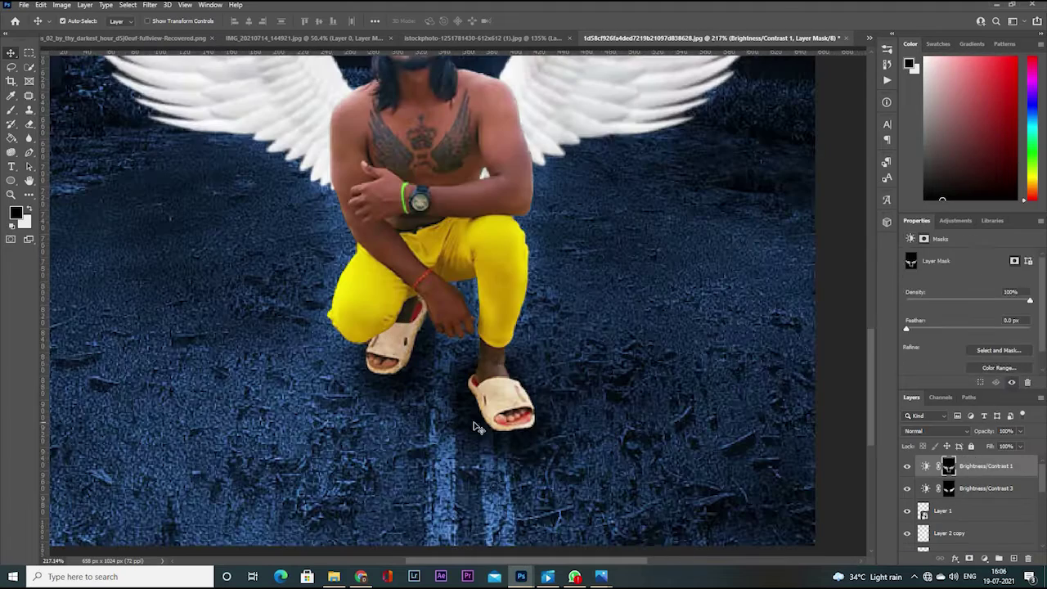
{"action": "left_click", "coordinate": [968, 466]}
{"action": "key", "text": "x"}
{"action": "left_click_drag", "start_coordinate": [424, 433], "coordinate": [458, 245]}
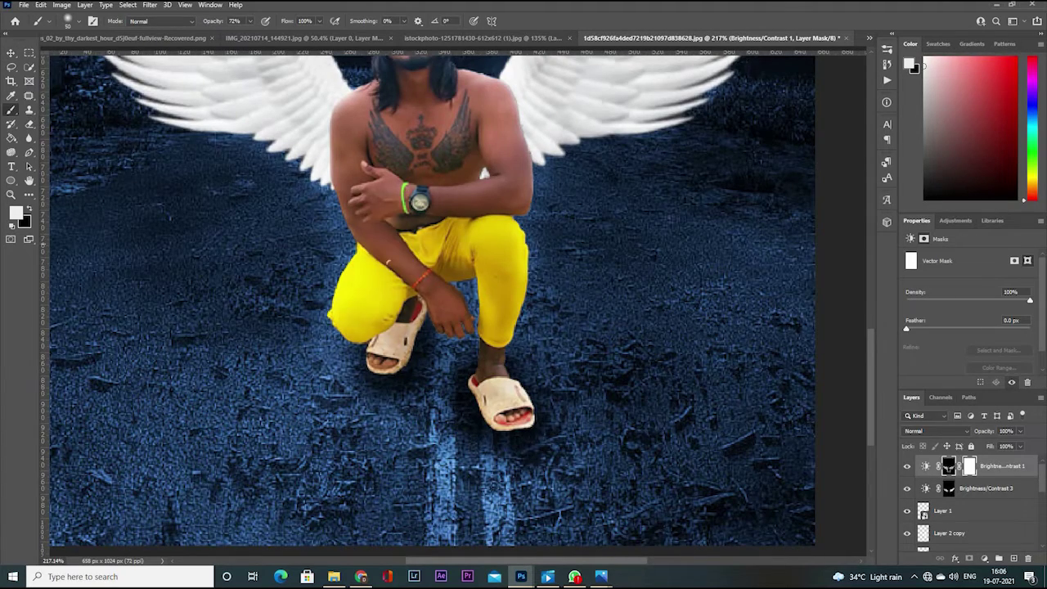
{"action": "scroll", "coordinate": [457, 245], "scroll_direction": "down", "scroll_amount": 3}
{"action": "scroll", "coordinate": [458, 245], "scroll_direction": "down", "scroll_amount": 2}
{"action": "scroll", "coordinate": [420, 147], "scroll_direction": "up", "scroll_amount": 3}
- Lower the selected layer's opacity to 79%
{"action": "key", "text": "x"}
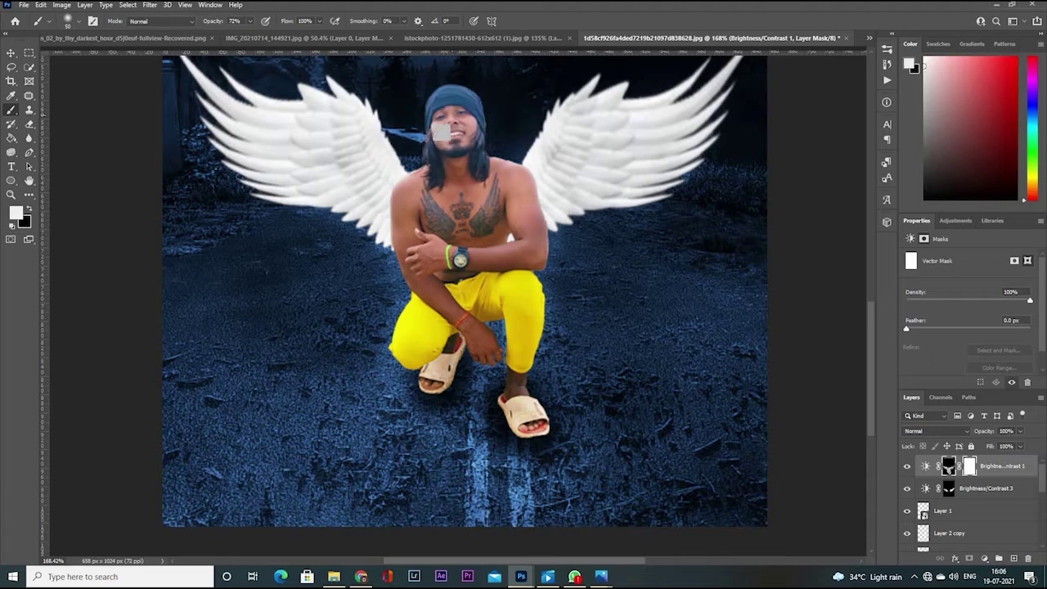
{"action": "scroll", "coordinate": [462, 234], "scroll_direction": "down", "scroll_amount": 5}
{"action": "scroll", "coordinate": [661, 367], "scroll_direction": "up", "scroll_amount": 5}
{"action": "key", "text": "v"}
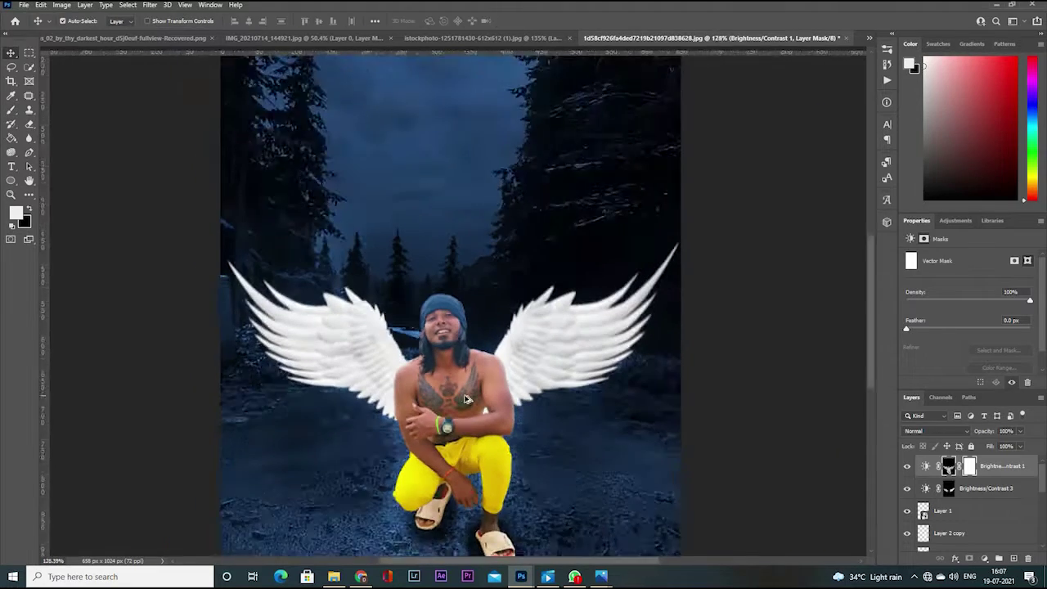
{"action": "left_click", "coordinate": [961, 483]}
{"action": "left_click_drag", "start_coordinate": [1019, 431], "coordinate": [1009, 445]}
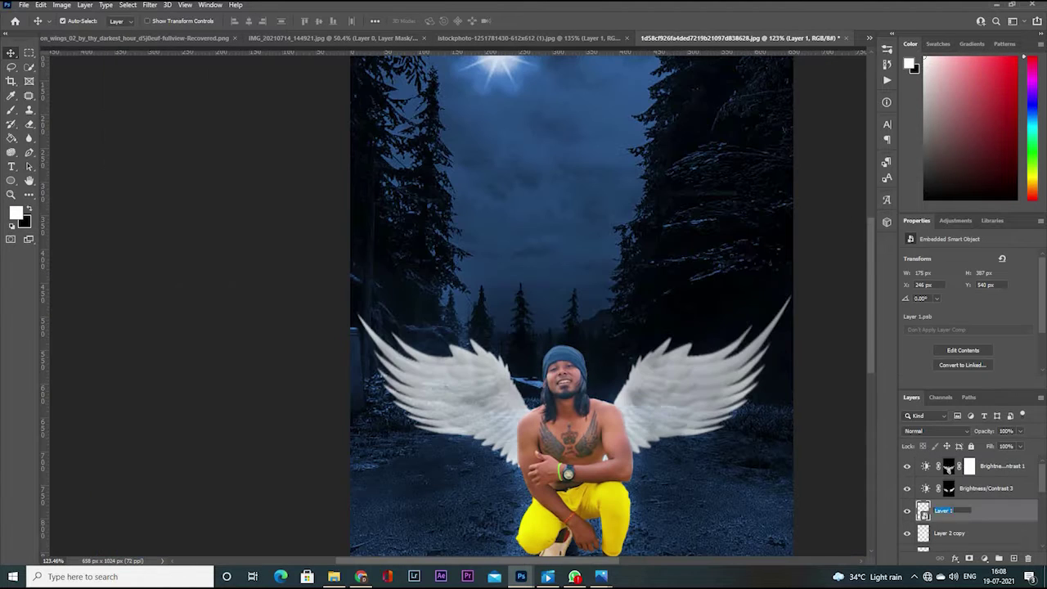
- Select the man with Color Range, then remove the left wing and add torso and head
{"action": "left_click", "coordinate": [149, 4]}
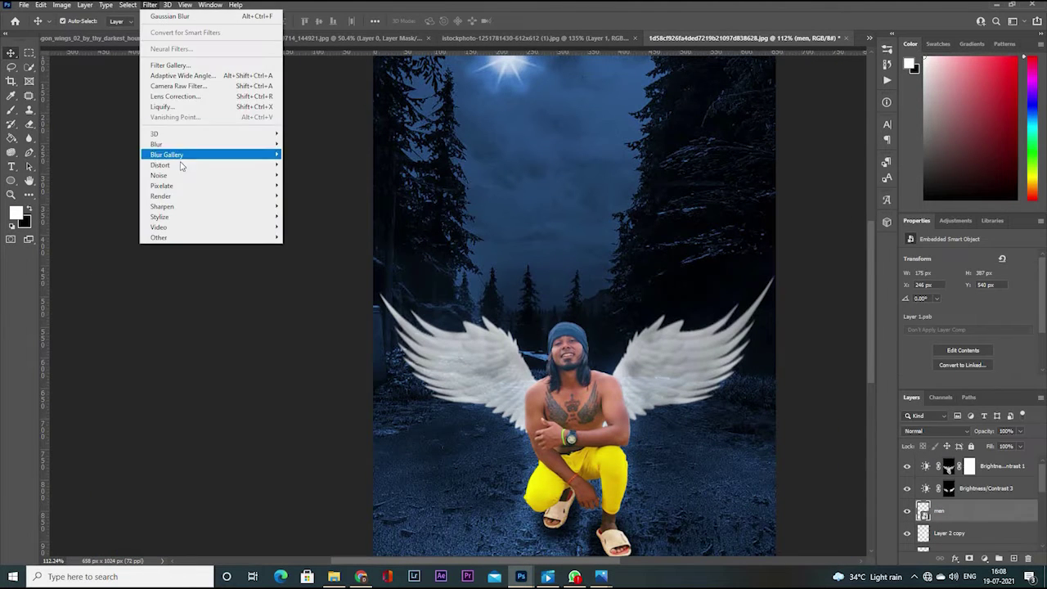
{"action": "mouse_move", "coordinate": [128, 5]}
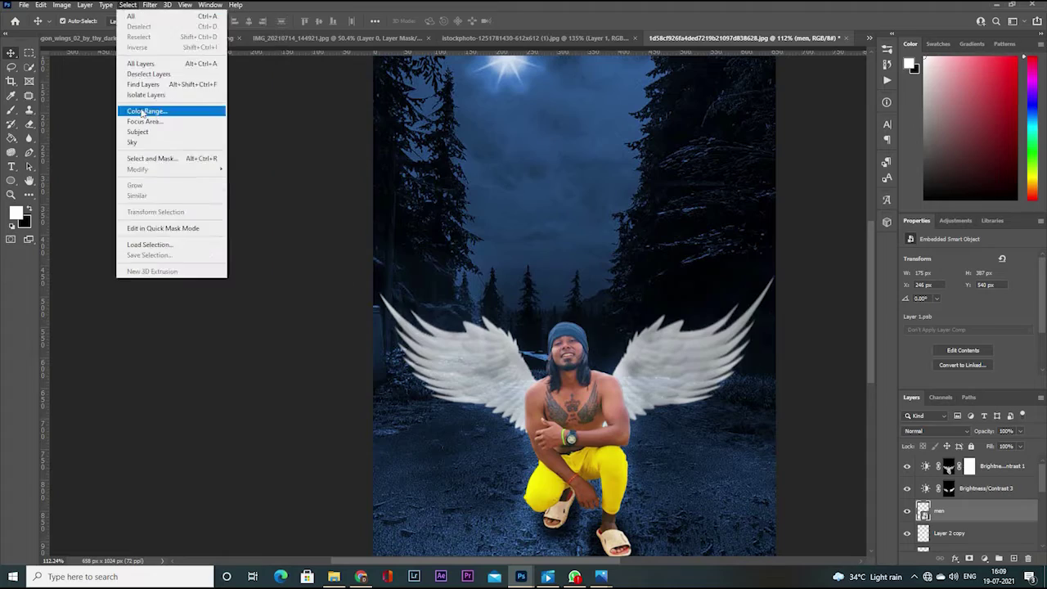
{"action": "left_click", "coordinate": [147, 105]}
{"action": "left_click", "coordinate": [887, 89]}
{"action": "key", "text": "w"}
{"action": "scroll", "coordinate": [806, 262], "scroll_direction": "up", "scroll_amount": 3}
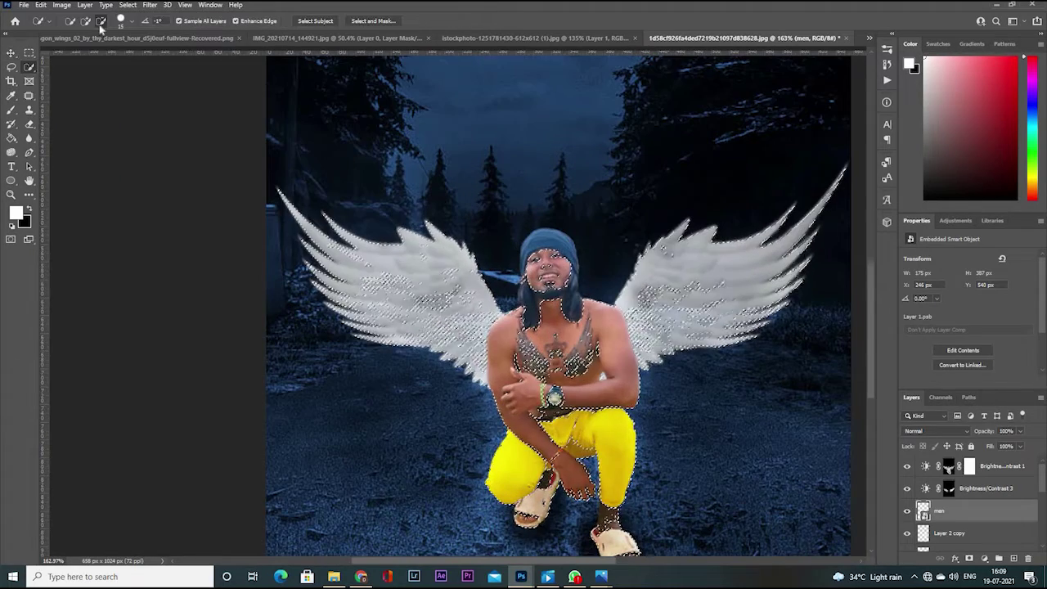
{"action": "left_click_drag", "start_coordinate": [441, 310], "coordinate": [395, 237]}
{"action": "left_click", "coordinate": [562, 353]}
{"action": "scroll", "coordinate": [586, 363], "scroll_direction": "down", "scroll_amount": 1}
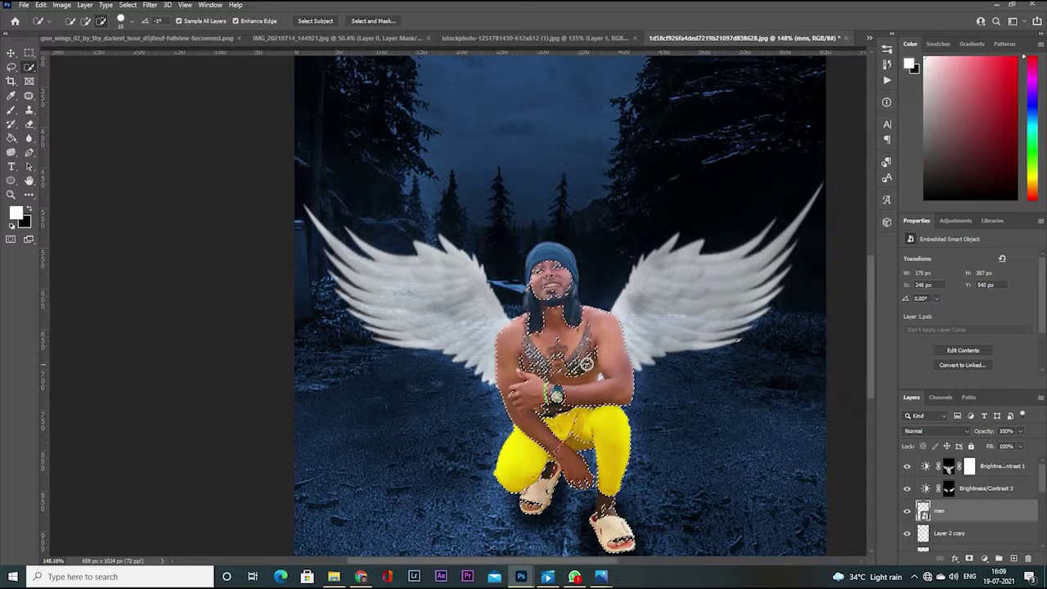
- Lasso around the yellow pants at the crotch and zoom around to check the selection edges
{"action": "left_click", "coordinate": [10, 67]}
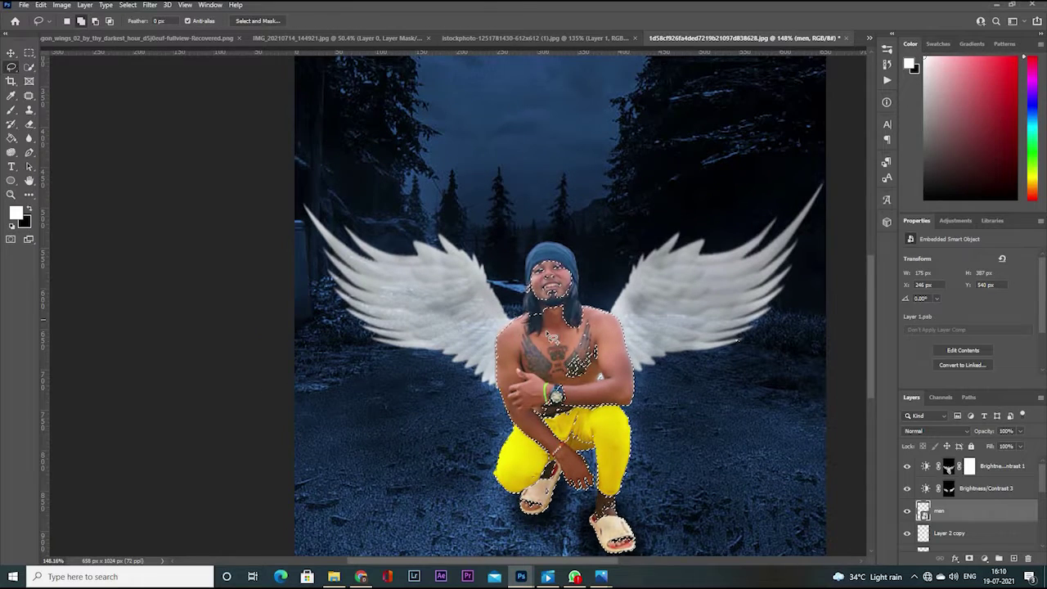
{"action": "left_click_drag", "start_coordinate": [564, 384], "coordinate": [596, 442]}
{"action": "scroll", "coordinate": [576, 393], "scroll_direction": "up", "scroll_amount": 2}
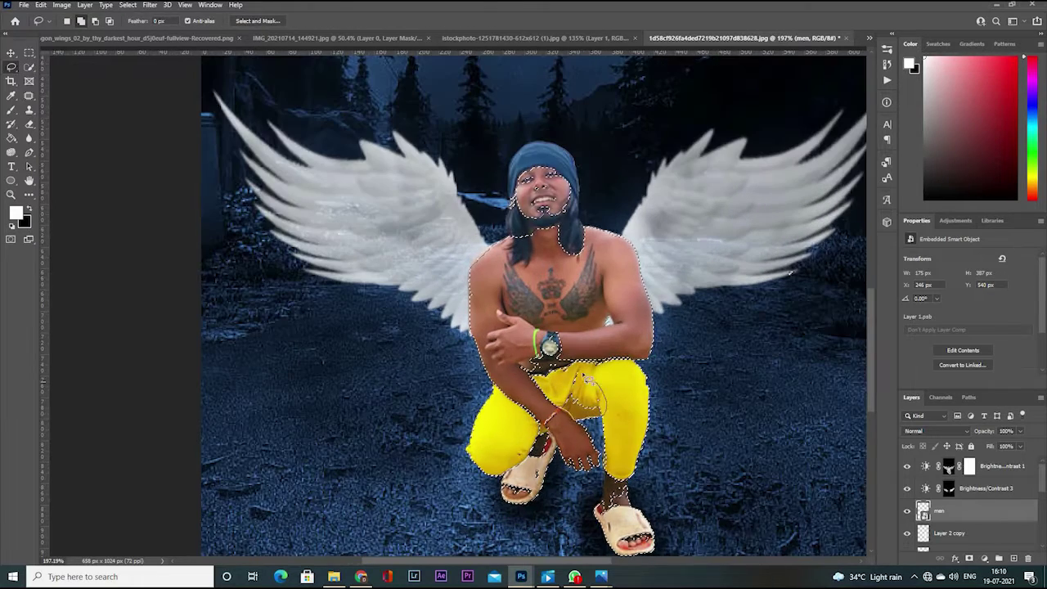
{"action": "scroll", "coordinate": [590, 413], "scroll_direction": "up", "scroll_amount": 4}
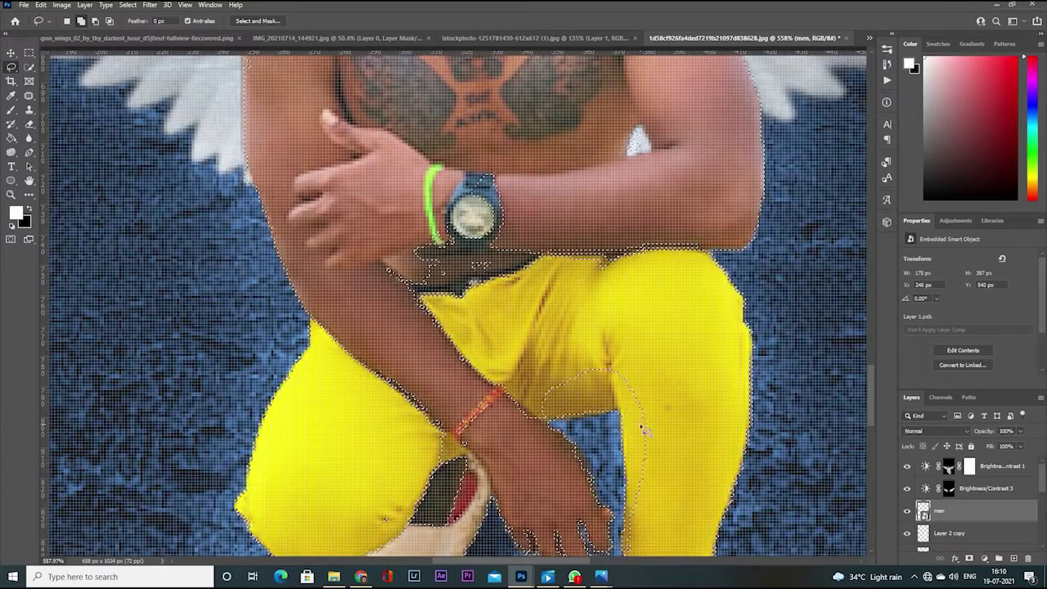
{"action": "scroll", "coordinate": [595, 385], "scroll_direction": "down", "scroll_amount": 1}
{"action": "scroll", "coordinate": [601, 382], "scroll_direction": "down", "scroll_amount": 2}
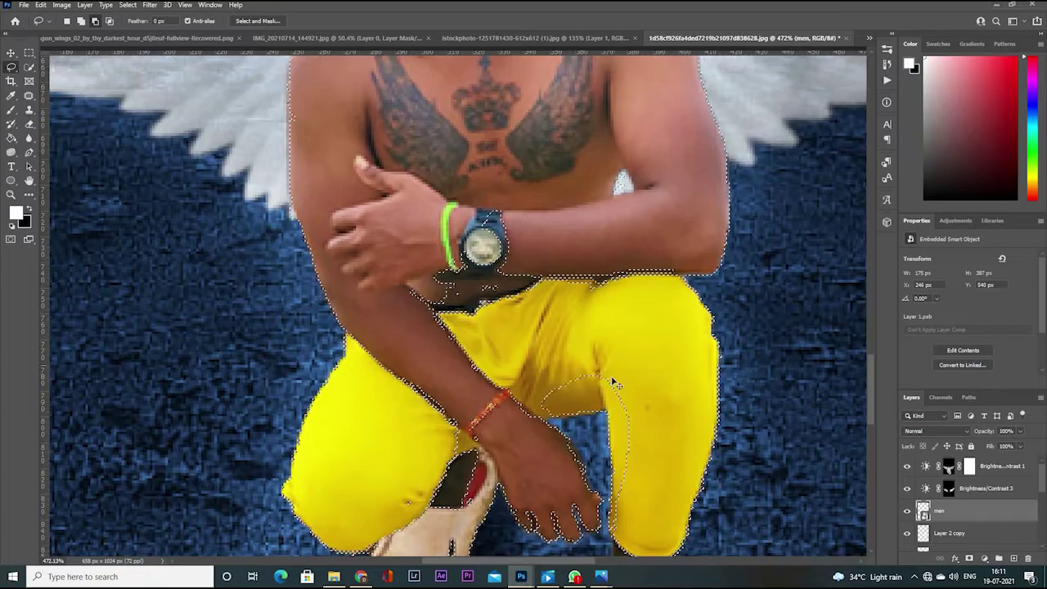
{"action": "scroll", "coordinate": [629, 351], "scroll_direction": "down", "scroll_amount": 2}
{"action": "scroll", "coordinate": [654, 327], "scroll_direction": "up", "scroll_amount": 3}
{"action": "scroll", "coordinate": [669, 353], "scroll_direction": "up", "scroll_amount": 1}
{"action": "scroll", "coordinate": [667, 351], "scroll_direction": "down", "scroll_amount": 3}
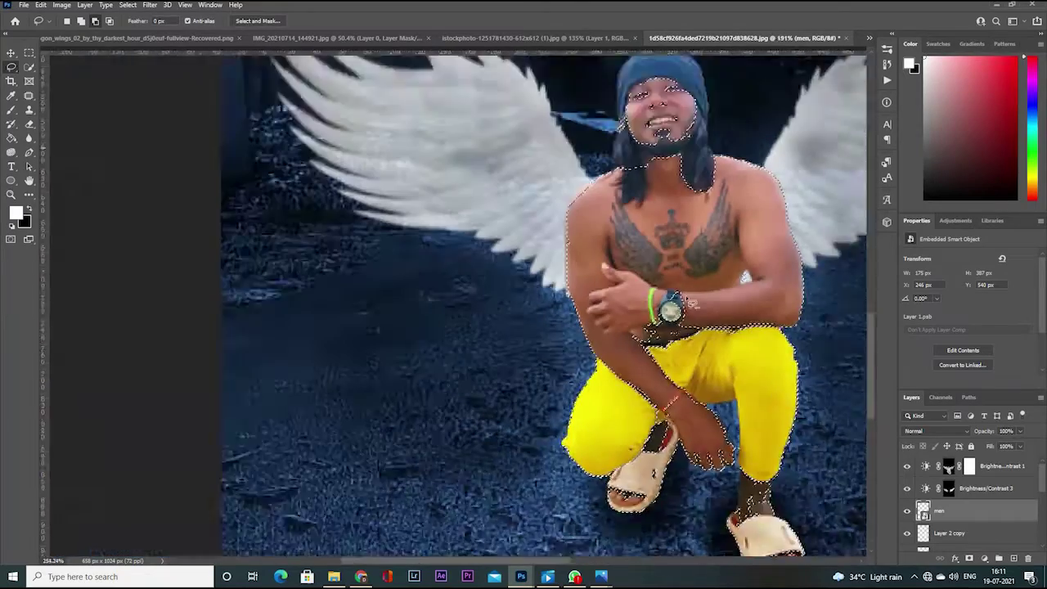
{"action": "scroll", "coordinate": [720, 343], "scroll_direction": "up", "scroll_amount": 2}
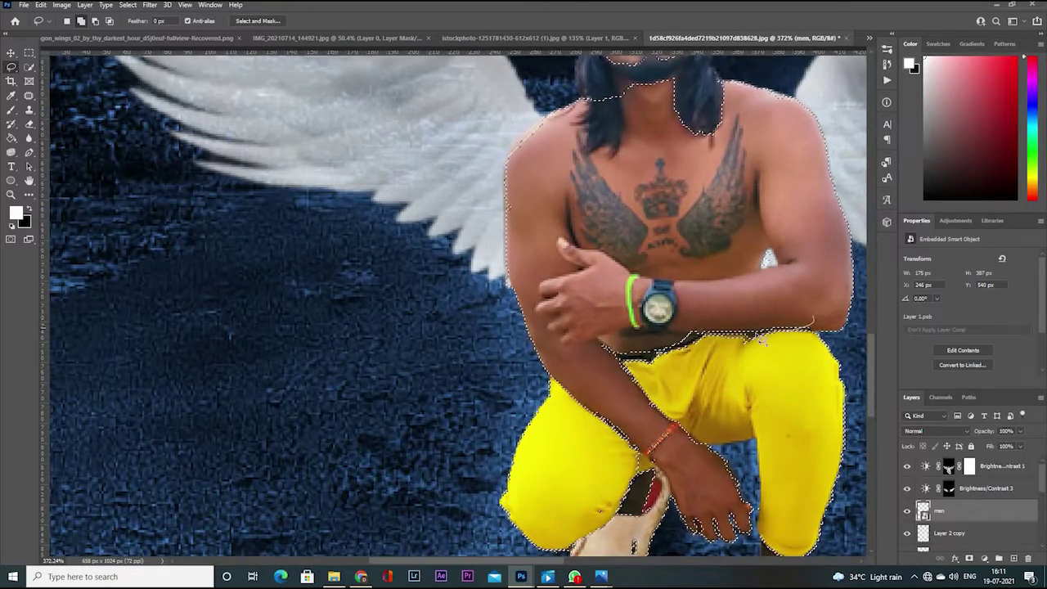
{"action": "scroll", "coordinate": [720, 344], "scroll_direction": "down", "scroll_amount": 3}
{"action": "scroll", "coordinate": [718, 350], "scroll_direction": "up", "scroll_amount": 3}
{"action": "scroll", "coordinate": [718, 352], "scroll_direction": "down", "scroll_amount": 2}
{"action": "scroll", "coordinate": [800, 356], "scroll_direction": "up", "scroll_amount": 2}
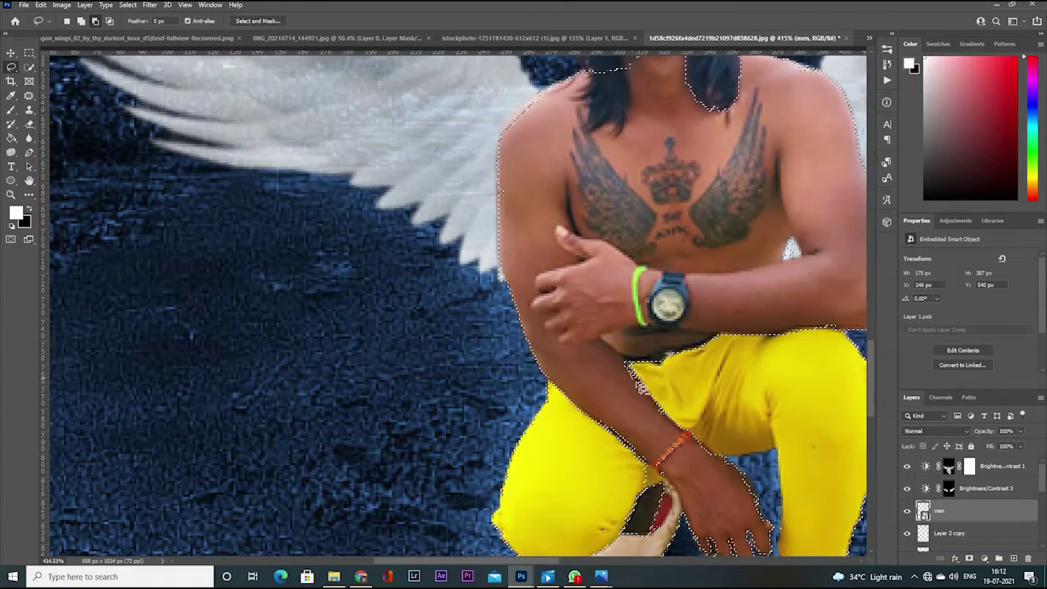
{"action": "scroll", "coordinate": [646, 372], "scroll_direction": "down", "scroll_amount": 1}
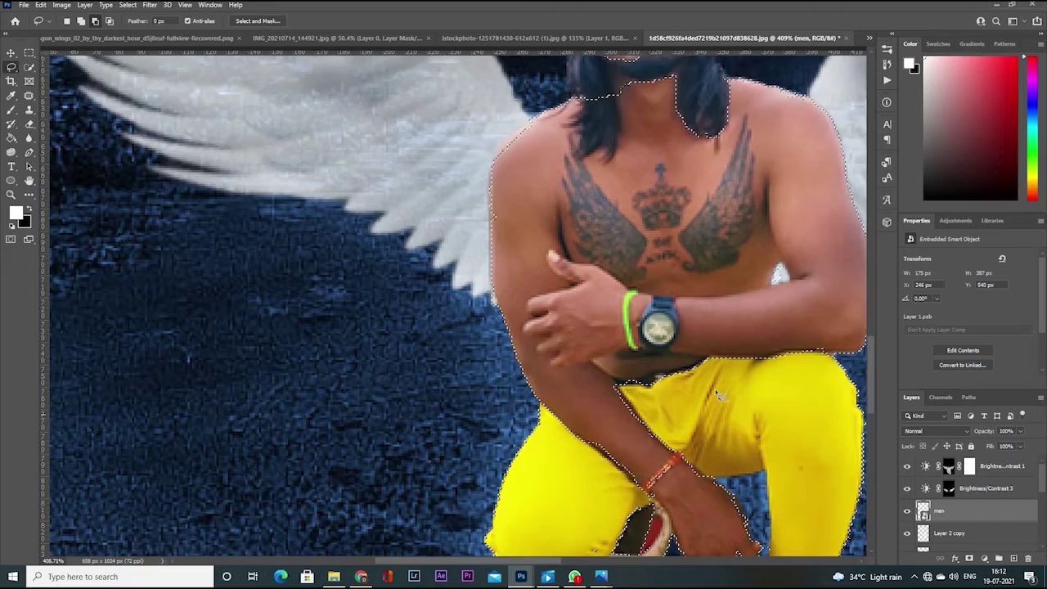
{"action": "scroll", "coordinate": [716, 392], "scroll_direction": "down", "scroll_amount": 3}
{"action": "scroll", "coordinate": [546, 393], "scroll_direction": "down", "scroll_amount": 10}
{"action": "scroll", "coordinate": [548, 397], "scroll_direction": "up", "scroll_amount": 10}
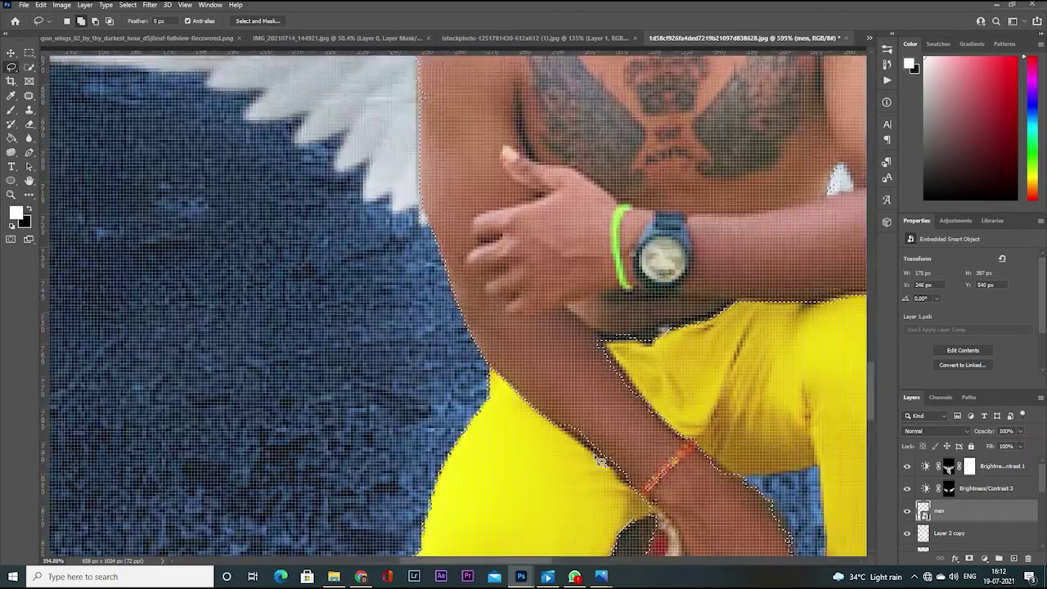
{"action": "scroll", "coordinate": [552, 403], "scroll_direction": "up", "scroll_amount": 3}
{"action": "scroll", "coordinate": [691, 510], "scroll_direction": "down", "scroll_amount": 3}
{"action": "scroll", "coordinate": [695, 441], "scroll_direction": "down", "scroll_amount": 6}
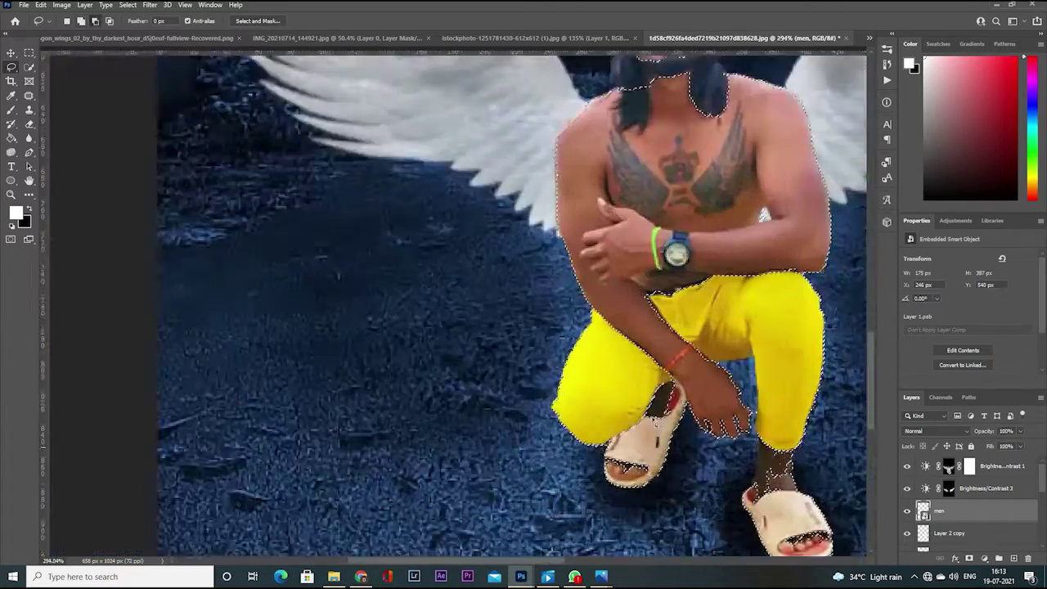
{"action": "scroll", "coordinate": [759, 435], "scroll_direction": "up", "scroll_amount": 7}
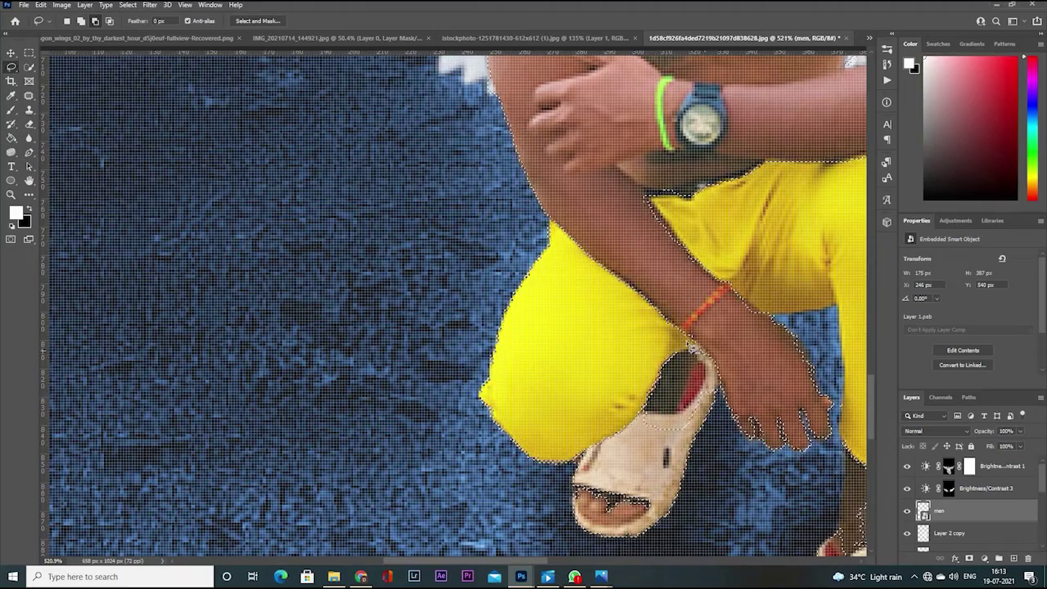
{"action": "scroll", "coordinate": [693, 349], "scroll_direction": "down", "scroll_amount": 7}
{"action": "scroll", "coordinate": [667, 315], "scroll_direction": "up", "scroll_amount": 9}
{"action": "scroll", "coordinate": [697, 333], "scroll_direction": "down", "scroll_amount": 7}
{"action": "scroll", "coordinate": [573, 286], "scroll_direction": "up", "scroll_amount": 8}
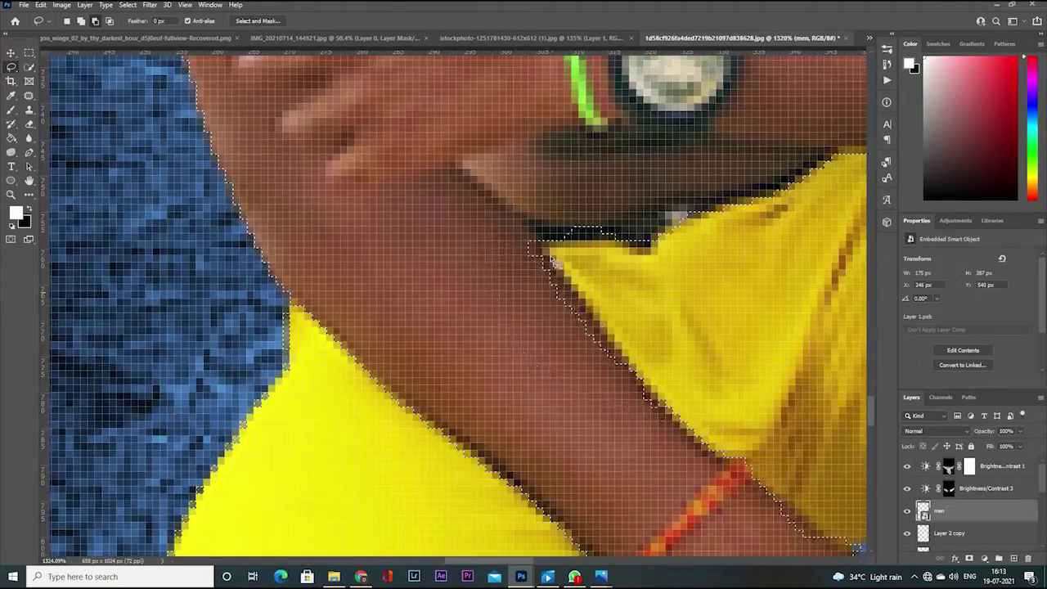
{"action": "scroll", "coordinate": [573, 288], "scroll_direction": "down", "scroll_amount": 2}
{"action": "scroll", "coordinate": [599, 260], "scroll_direction": "down", "scroll_amount": 7}
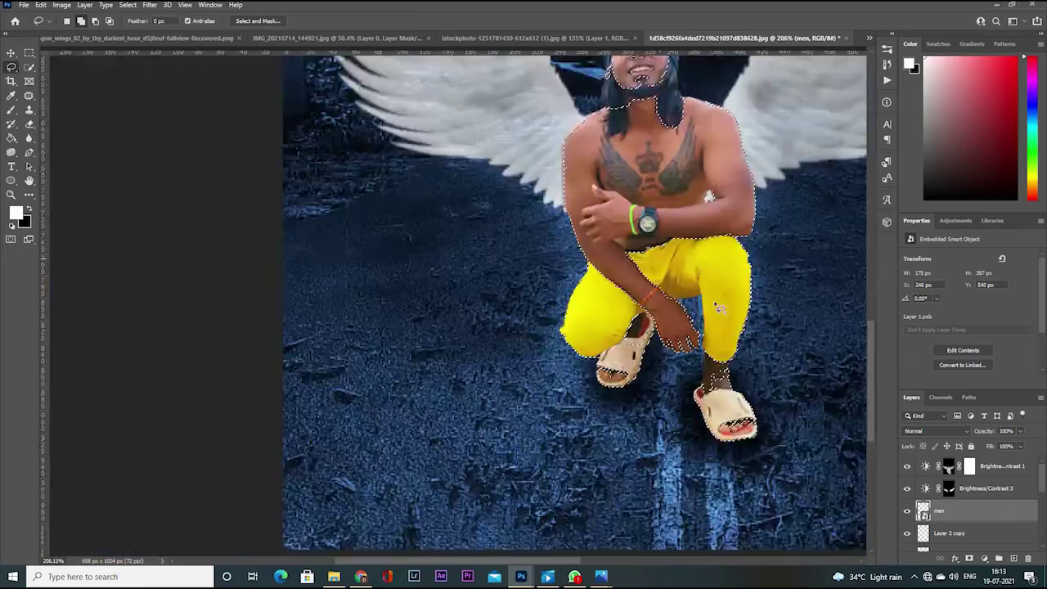
{"action": "scroll", "coordinate": [662, 327], "scroll_direction": "up", "scroll_amount": 8}
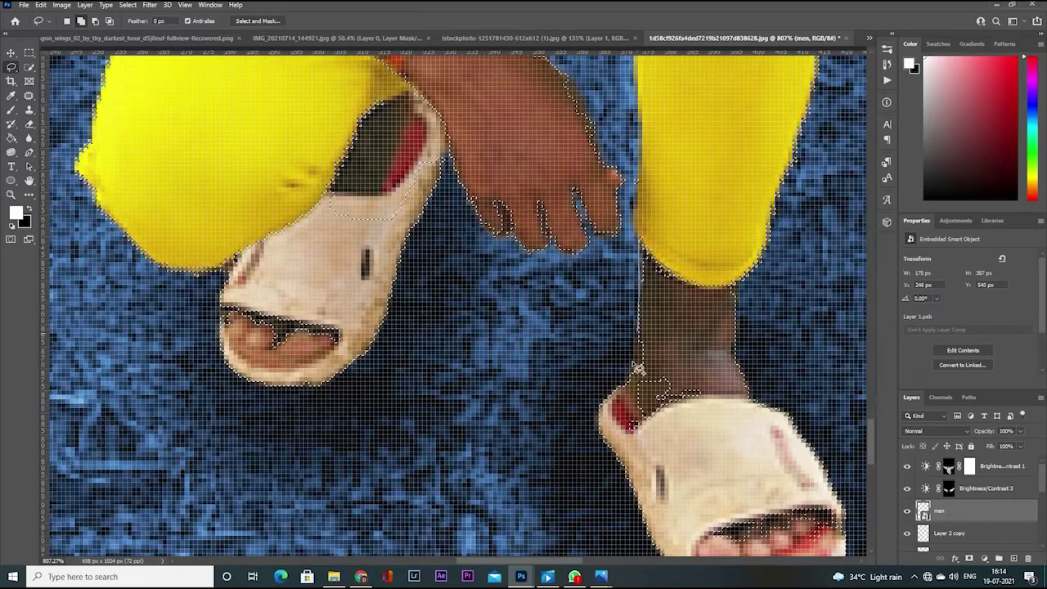
{"action": "scroll", "coordinate": [637, 368], "scroll_direction": "down", "scroll_amount": 3}
{"action": "scroll", "coordinate": [646, 376], "scroll_direction": "down", "scroll_amount": 3}
{"action": "scroll", "coordinate": [675, 400], "scroll_direction": "up", "scroll_amount": 2}
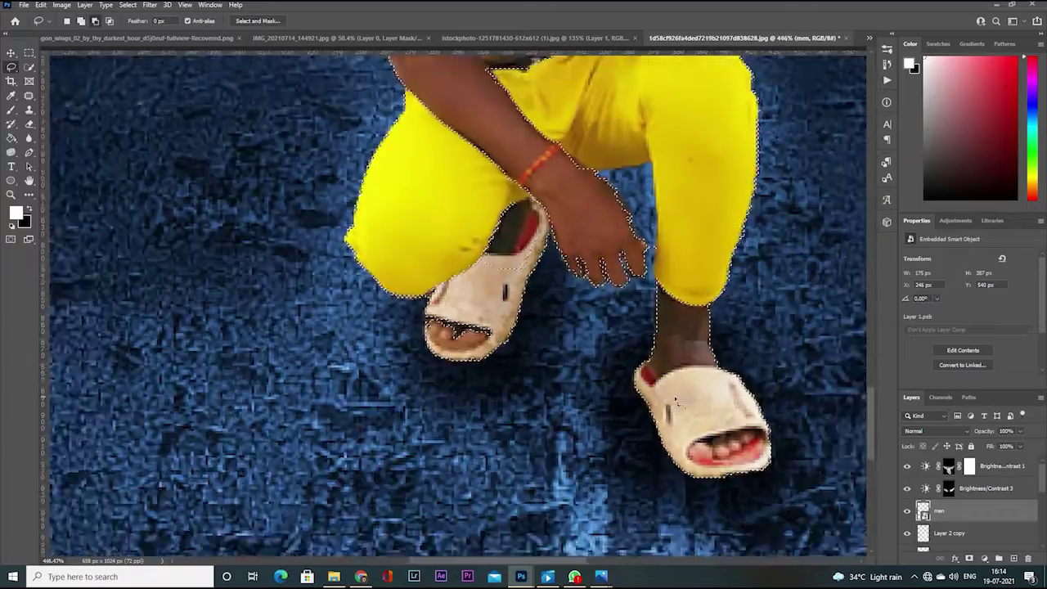
{"action": "scroll", "coordinate": [561, 280], "scroll_direction": "up", "scroll_amount": 1}
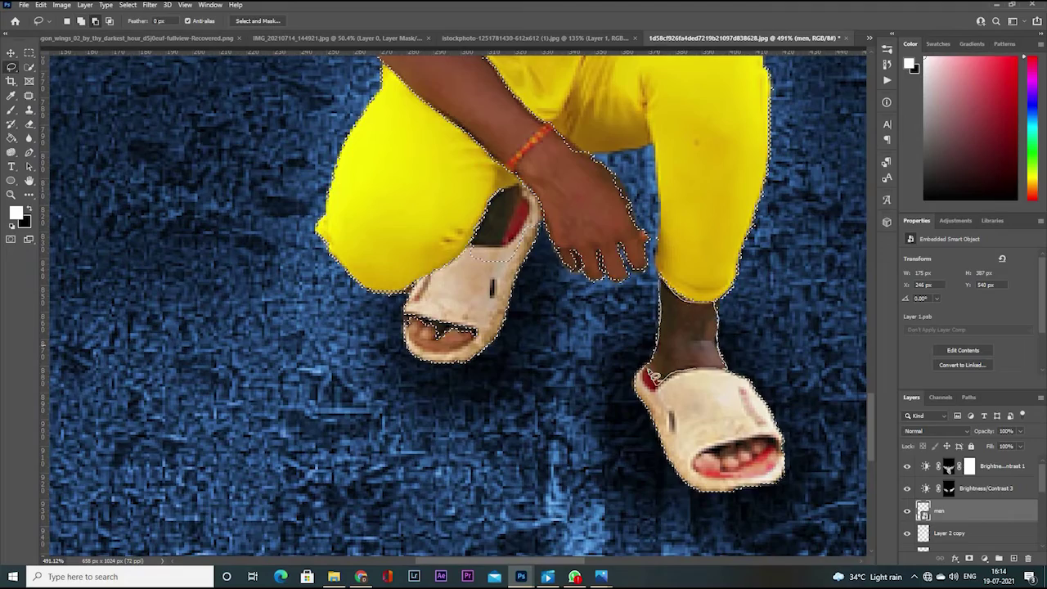
{"action": "scroll", "coordinate": [660, 376], "scroll_direction": "down", "scroll_amount": 5}
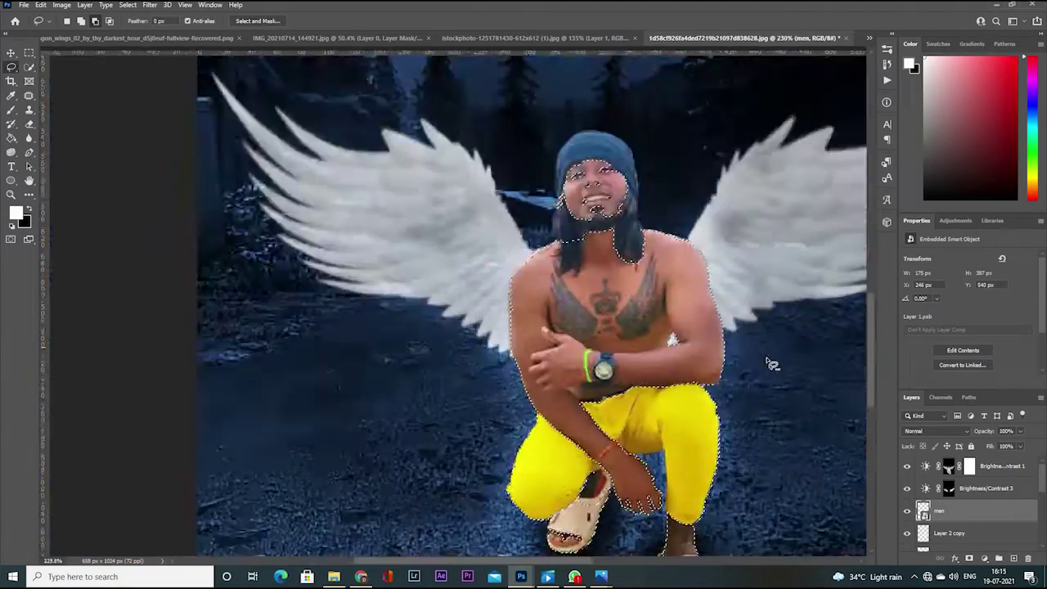
{"action": "scroll", "coordinate": [760, 362], "scroll_direction": "up", "scroll_amount": 4}
{"action": "scroll", "coordinate": [693, 347], "scroll_direction": "up", "scroll_amount": 1}
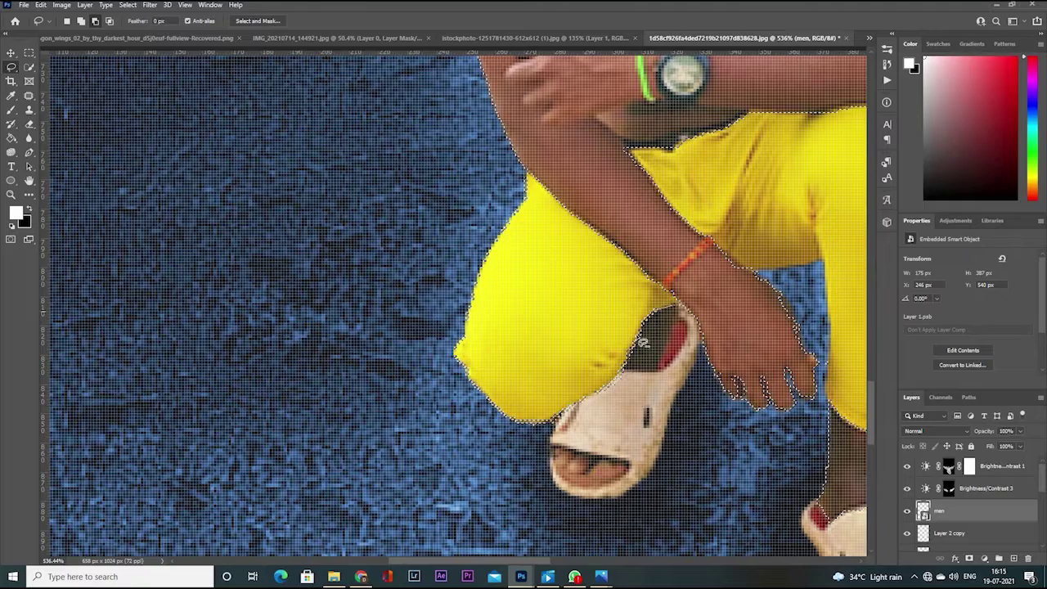
{"action": "scroll", "coordinate": [619, 320], "scroll_direction": "down", "scroll_amount": 3}
- Quick-select the man's face and add a Brightness/Contrast layer masked to it with brightness 32
{"action": "key", "text": "w"}
{"action": "scroll", "coordinate": [609, 163], "scroll_direction": "up", "scroll_amount": 2}
{"action": "left_click", "coordinate": [609, 139]}
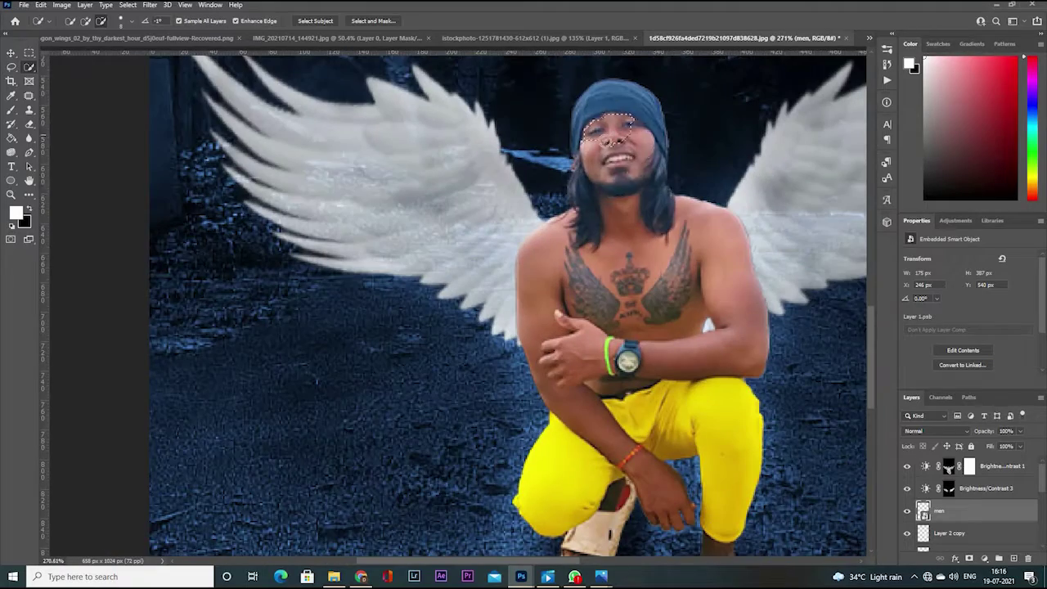
{"action": "left_click", "coordinate": [998, 557]}
{"action": "left_click", "coordinate": [969, 394]}
{"action": "left_click_drag", "start_coordinate": [967, 288], "coordinate": [983, 287]}
{"action": "scroll", "coordinate": [622, 286], "scroll_direction": "down", "scroll_amount": 3}
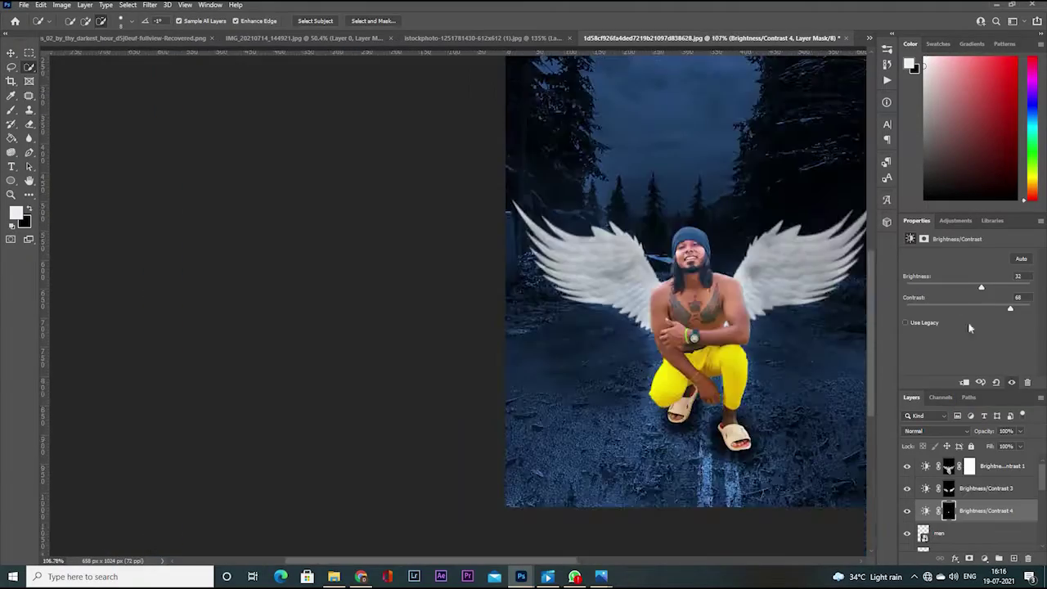
{"action": "scroll", "coordinate": [622, 287], "scroll_direction": "up", "scroll_amount": 2}
{"action": "scroll", "coordinate": [572, 286], "scroll_direction": "up", "scroll_amount": 2}
{"action": "scroll", "coordinate": [572, 286], "scroll_direction": "down", "scroll_amount": 3}
{"action": "scroll", "coordinate": [491, 245], "scroll_direction": "up", "scroll_amount": 3}
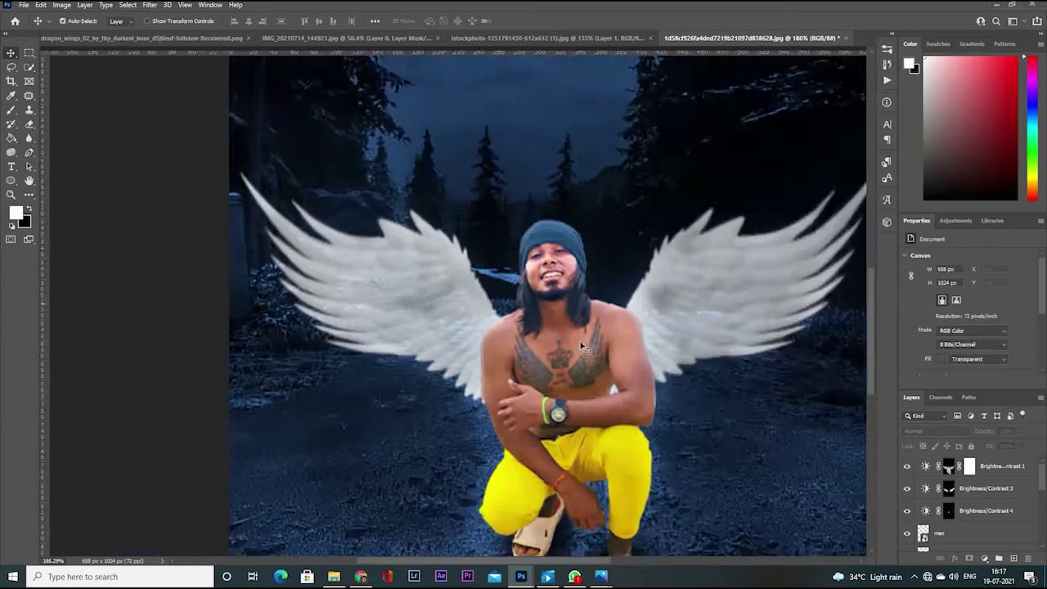
- Dismiss the no-layers-selected warning, reselect the men layer and bring up the blur/smudge tool options
{"action": "left_click", "coordinate": [446, 191]}
{"action": "key", "text": "Return"}
{"action": "left_click", "coordinate": [940, 532]}
{"action": "scroll", "coordinate": [491, 286], "scroll_direction": "down", "scroll_amount": 1}
{"action": "right_click", "coordinate": [29, 137]}
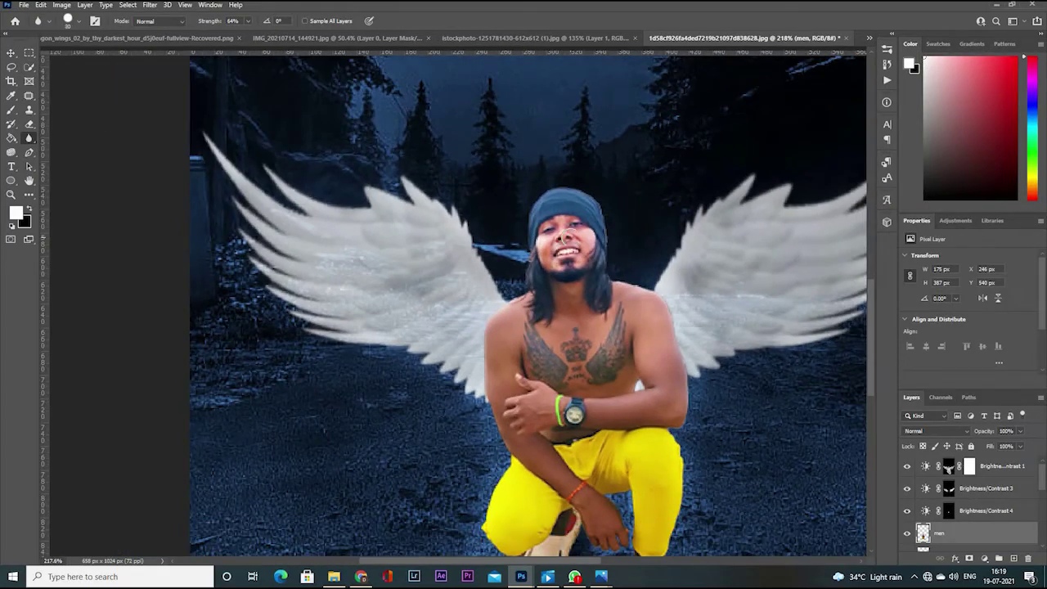
{"action": "scroll", "coordinate": [544, 232], "scroll_direction": "up", "scroll_amount": 5}
{"action": "scroll", "coordinate": [529, 343], "scroll_direction": "down", "scroll_amount": 5}
{"action": "scroll", "coordinate": [577, 294], "scroll_direction": "up", "scroll_amount": 1}
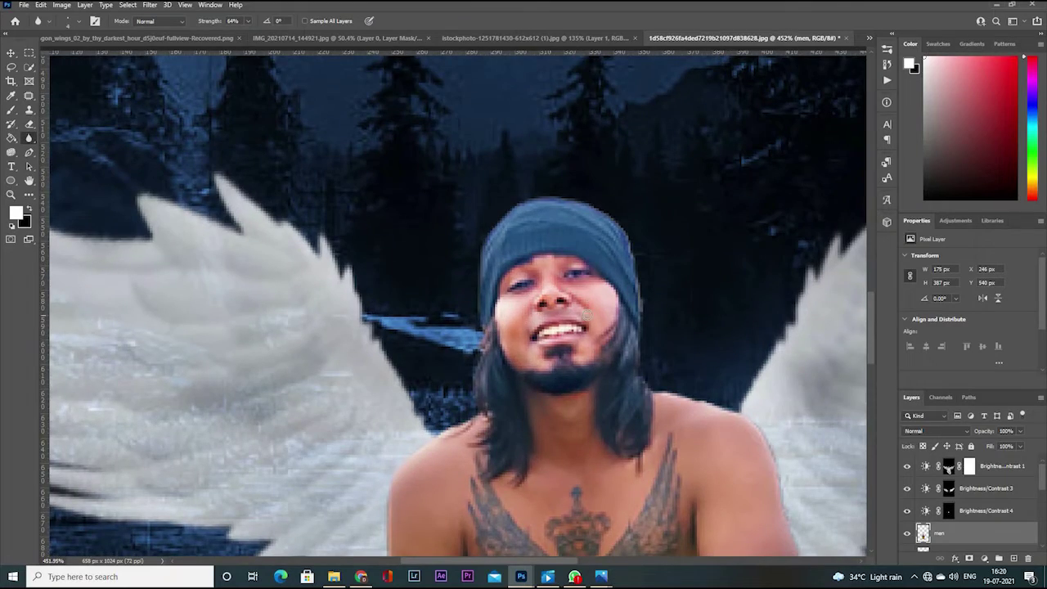
{"action": "scroll", "coordinate": [584, 315], "scroll_direction": "down", "scroll_amount": 3}
{"action": "scroll", "coordinate": [596, 264], "scroll_direction": "up", "scroll_amount": 2}
{"action": "scroll", "coordinate": [608, 341], "scroll_direction": "down", "scroll_amount": 1}
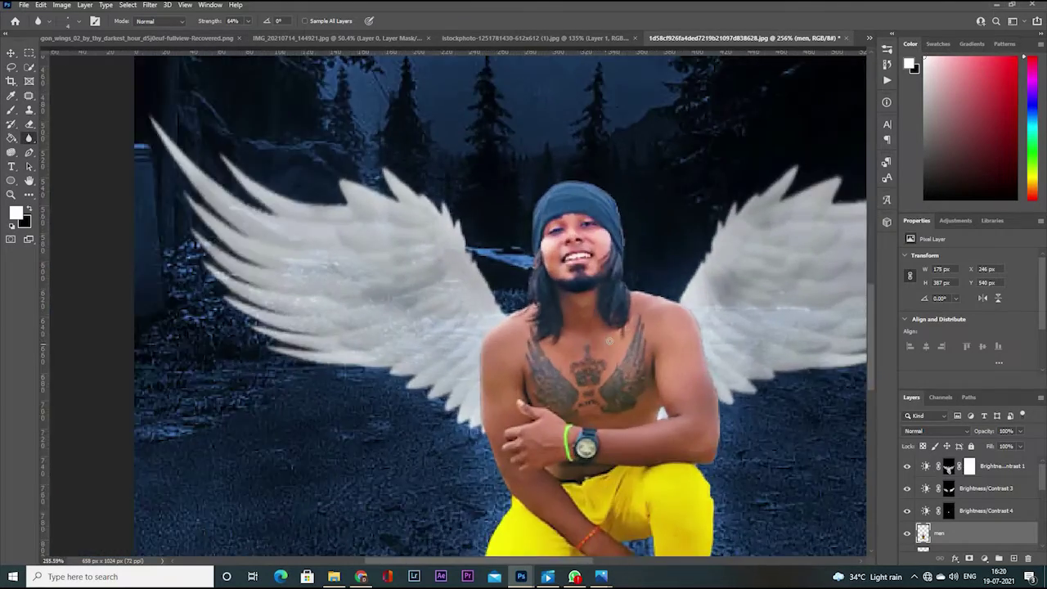
{"action": "scroll", "coordinate": [608, 340], "scroll_direction": "down", "scroll_amount": 2}
{"action": "scroll", "coordinate": [608, 340], "scroll_direction": "up", "scroll_amount": 1}
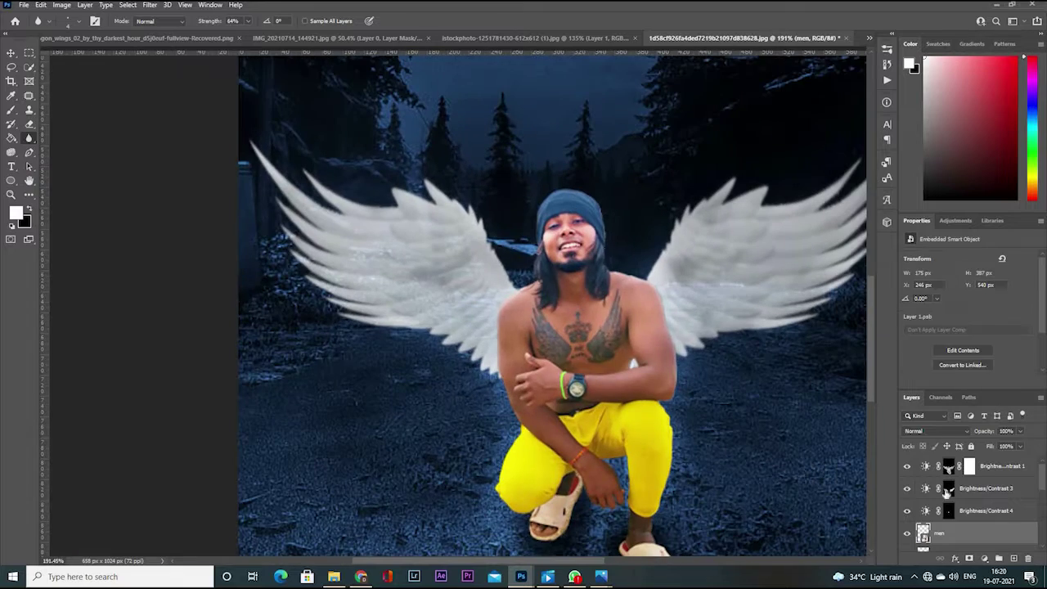
- Create a new empty layer and switch to the Smudge tool, then delete that empty layer
{"action": "key", "text": "ctrl+shift+alt+n"}
{"action": "scroll", "coordinate": [585, 300], "scroll_direction": "up", "scroll_amount": 2}
{"action": "scroll", "coordinate": [585, 301], "scroll_direction": "up", "scroll_amount": 1}
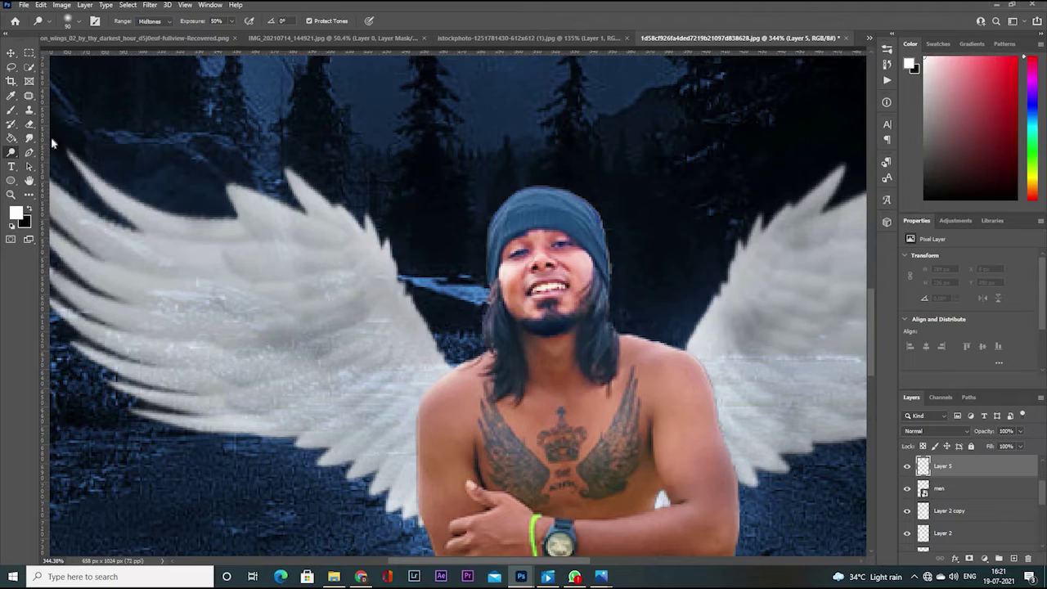
{"action": "left_click", "coordinate": [29, 139]}
{"action": "scroll", "coordinate": [588, 307], "scroll_direction": "down", "scroll_amount": 1}
{"action": "scroll", "coordinate": [589, 307], "scroll_direction": "up", "scroll_amount": 2}
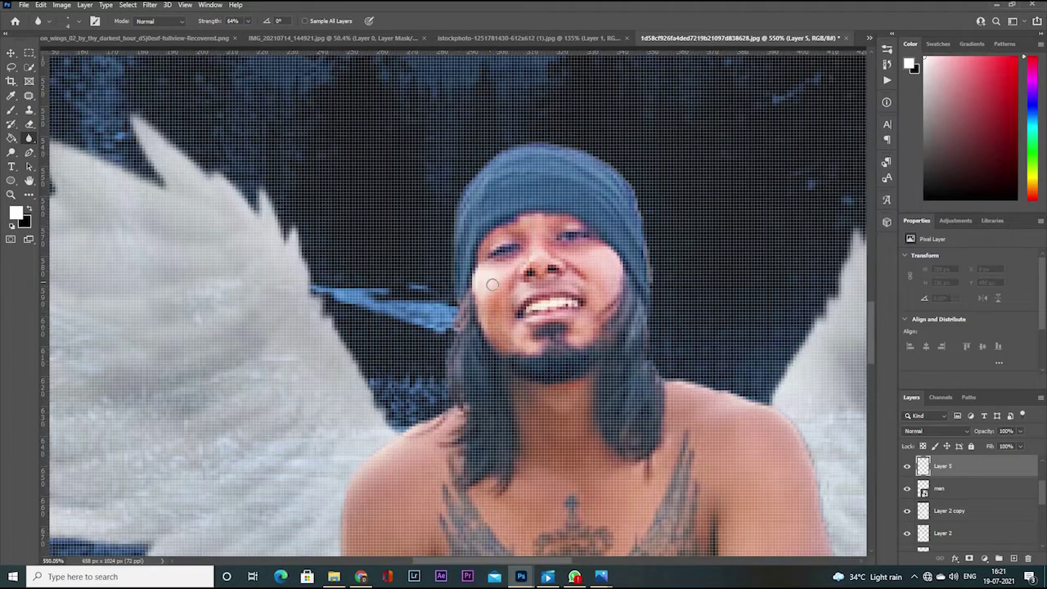
{"action": "scroll", "coordinate": [588, 307], "scroll_direction": "down", "scroll_amount": 2}
{"action": "scroll", "coordinate": [589, 307], "scroll_direction": "up", "scroll_amount": 3}
{"action": "scroll", "coordinate": [487, 238], "scroll_direction": "down", "scroll_amount": 2}
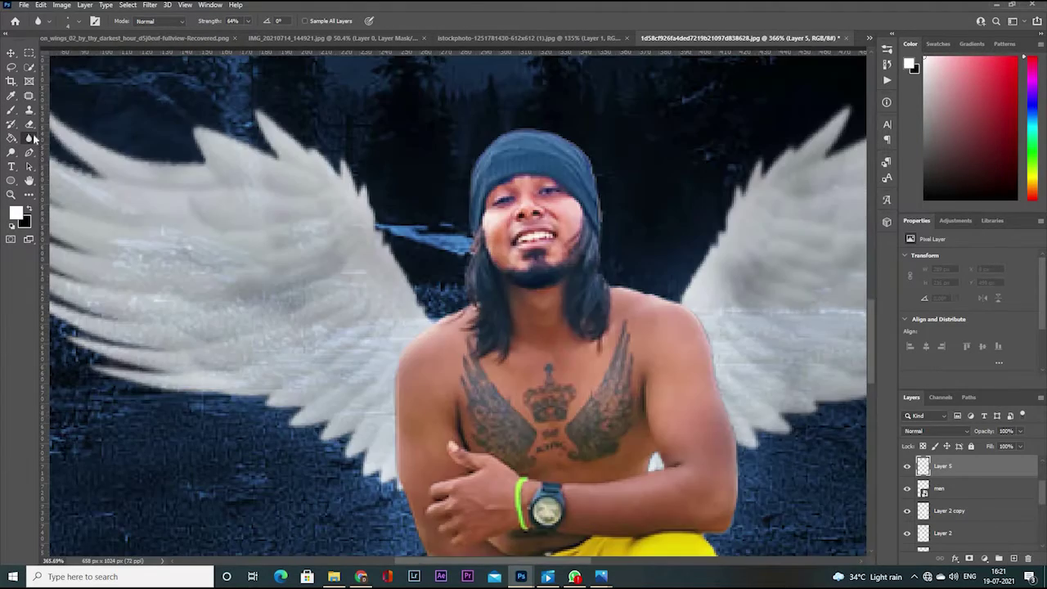
{"action": "key", "text": "Delete"}
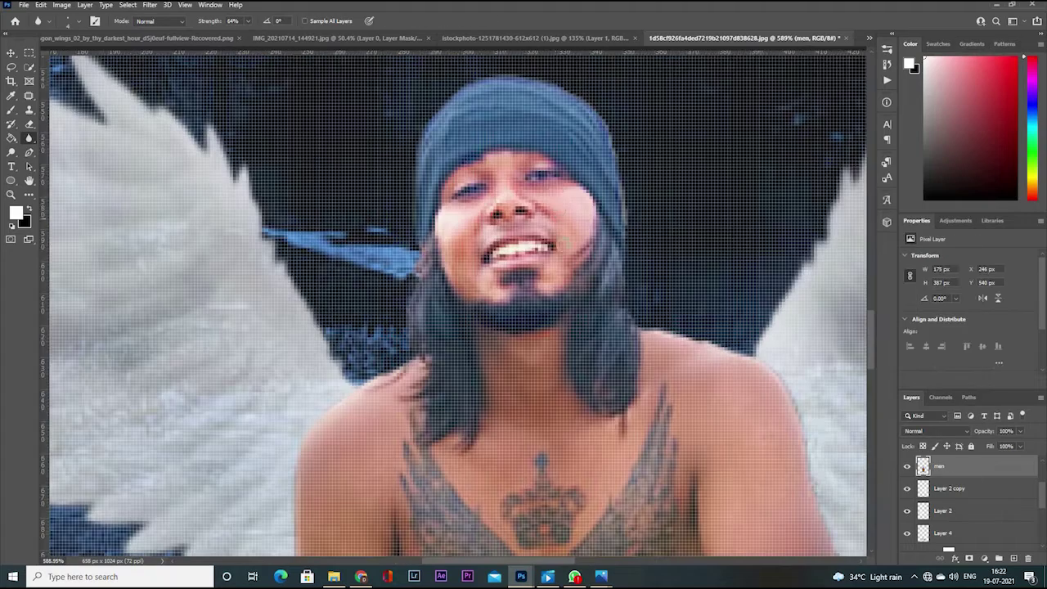
{"action": "scroll", "coordinate": [466, 225], "scroll_direction": "down", "scroll_amount": 5}
{"action": "scroll", "coordinate": [493, 298], "scroll_direction": "up", "scroll_amount": 5}
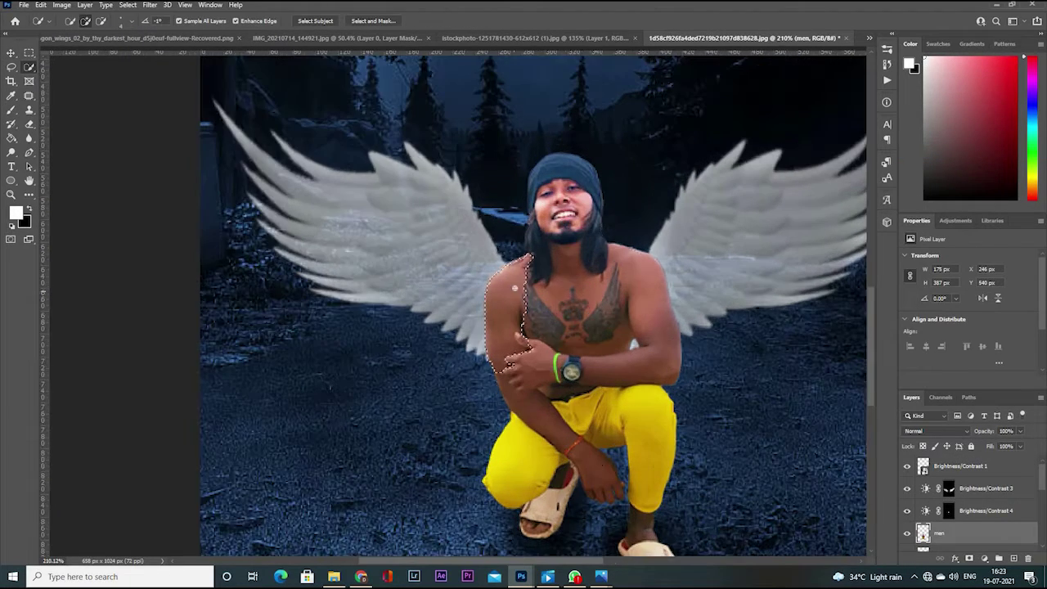
- Brighten the new Brightness/Contrast layer, rename it 'wings', brighten the body adjustment and add another adjustment layer
{"action": "scroll", "coordinate": [598, 465], "scroll_direction": "up", "scroll_amount": 1}
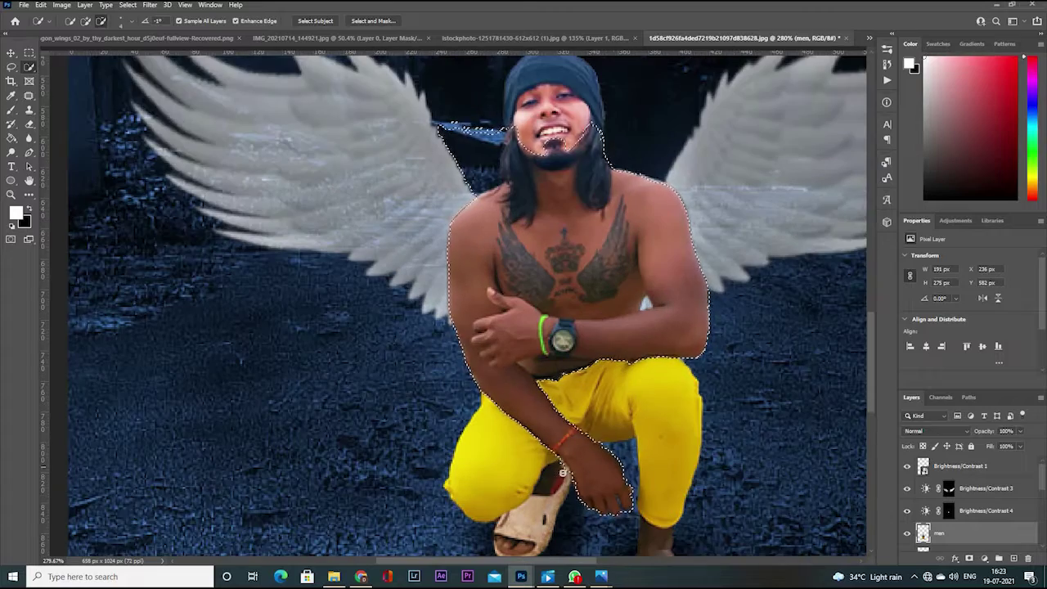
{"action": "scroll", "coordinate": [563, 472], "scroll_direction": "down", "scroll_amount": 5}
{"action": "scroll", "coordinate": [542, 224], "scroll_direction": "up", "scroll_amount": 4}
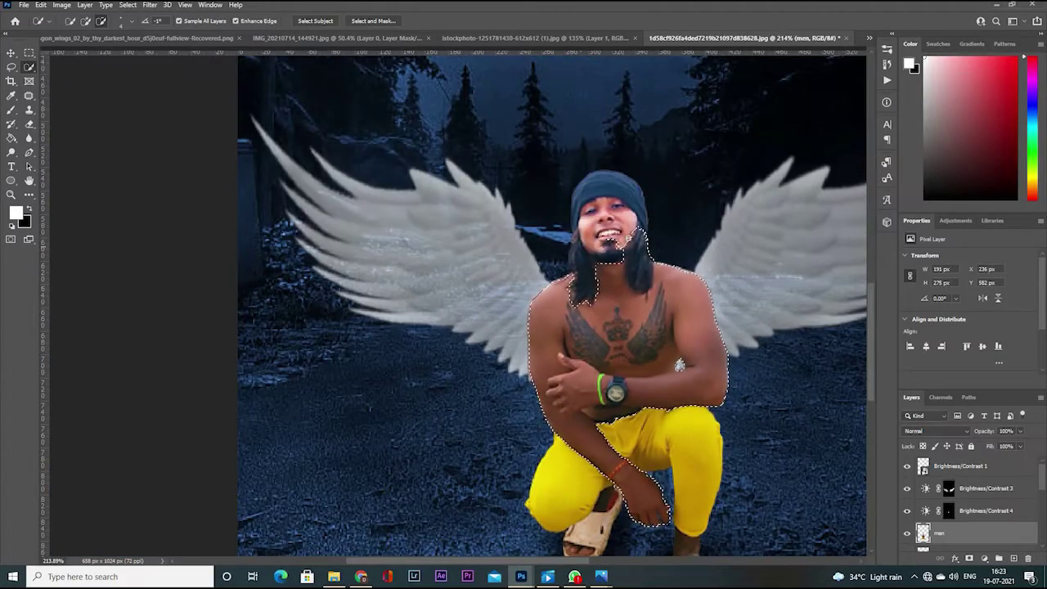
{"action": "scroll", "coordinate": [679, 366], "scroll_direction": "down", "scroll_amount": 3}
{"action": "mouse_move", "coordinate": [968, 287]}
{"action": "left_mouse_down"}
{"action": "mouse_move", "coordinate": [981, 287]}
{"action": "mouse_move", "coordinate": [962, 308]}
{"action": "mouse_move", "coordinate": [995, 288]}
{"action": "mouse_move", "coordinate": [978, 308]}
{"action": "left_mouse_up"}
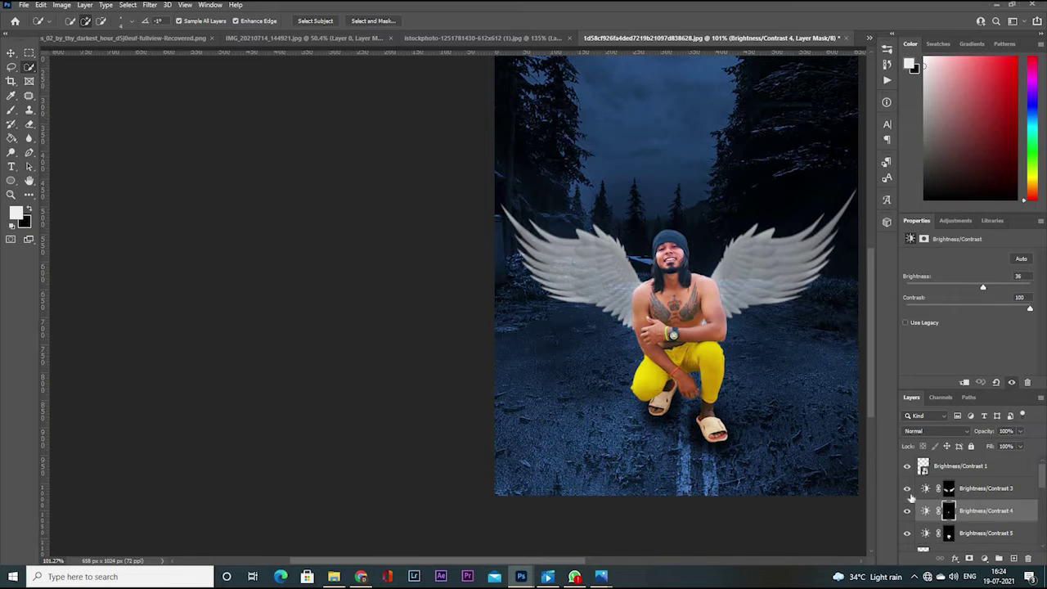
{"action": "left_click", "coordinate": [987, 512]}
{"action": "type", "text": "face"}
{"action": "double_click", "coordinate": [1009, 488]}
{"action": "type", "text": "wings"}
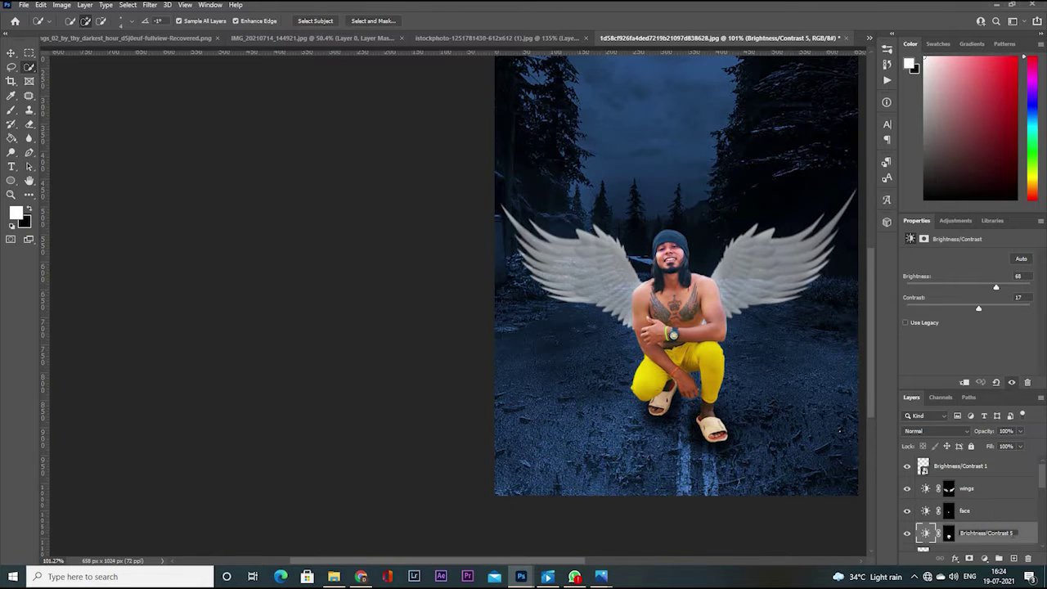
{"action": "left_click", "coordinate": [987, 531]}
{"action": "type", "text": "body"}
{"action": "key", "text": "Return"}
{"action": "left_click_drag", "start_coordinate": [995, 287], "coordinate": [1002, 287]}
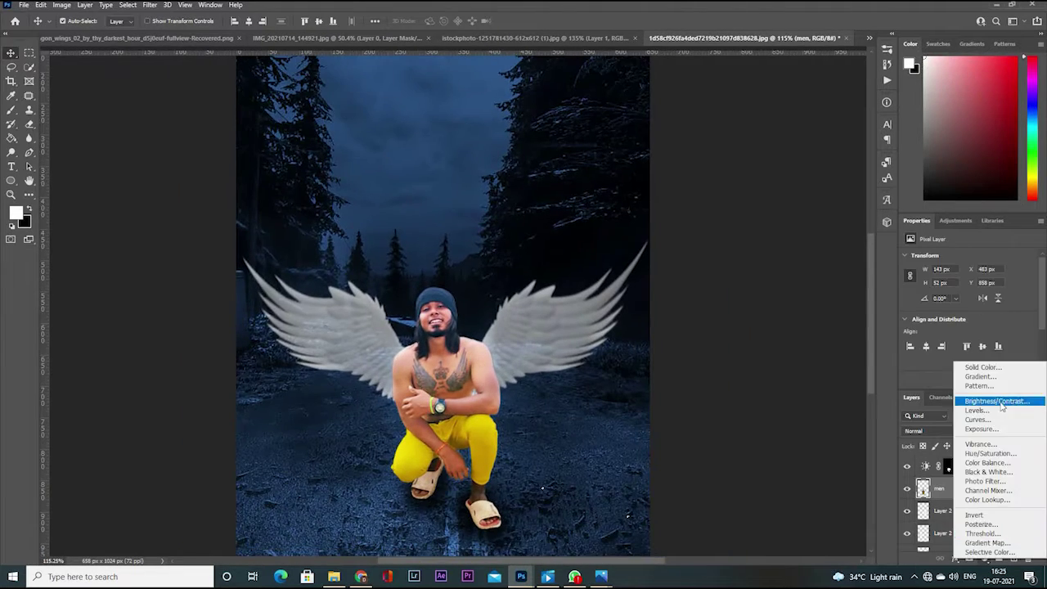
{"action": "left_click", "coordinate": [943, 400]}
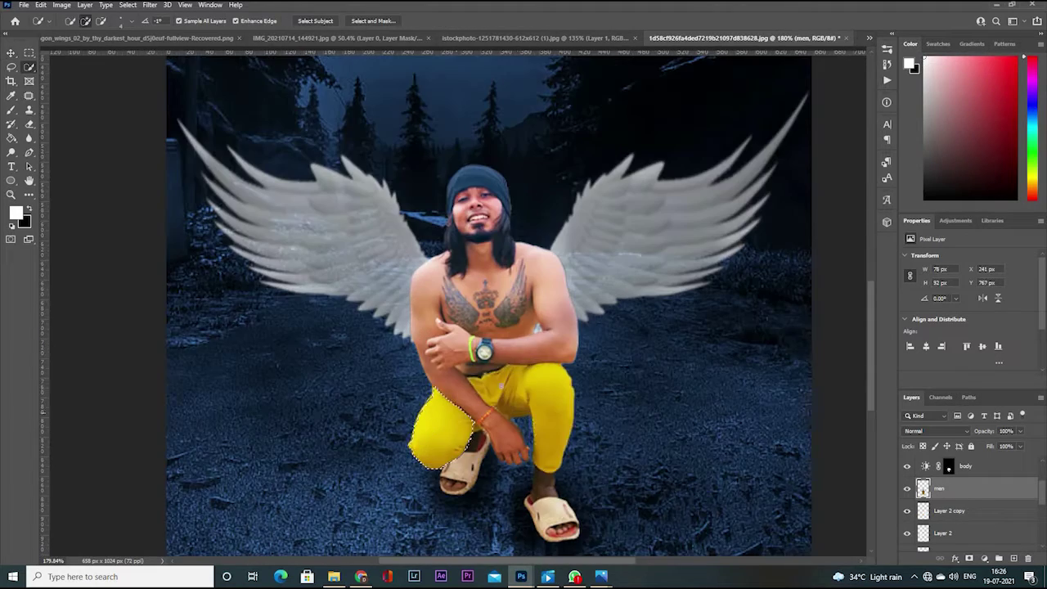
- Recolour the yellow pants orange with Hue/Saturation (Hue −33, Lightness −19), then reselect the wings layer
{"action": "key", "text": "ctrl+u"}
{"action": "mouse_move", "coordinate": [826, 180]}
{"action": "left_mouse_down"}
{"action": "mouse_move", "coordinate": [808, 180]}
{"action": "mouse_move", "coordinate": [833, 207]}
{"action": "left_mouse_up"}
{"action": "left_click_drag", "start_coordinate": [814, 236], "coordinate": [833, 236]}
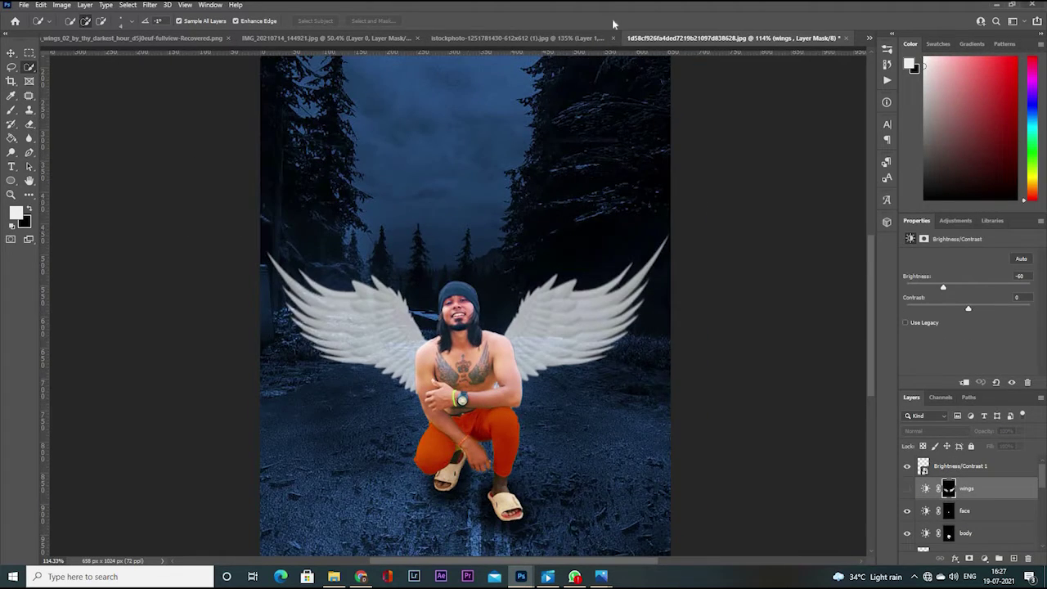
{"action": "left_click", "coordinate": [987, 493]}
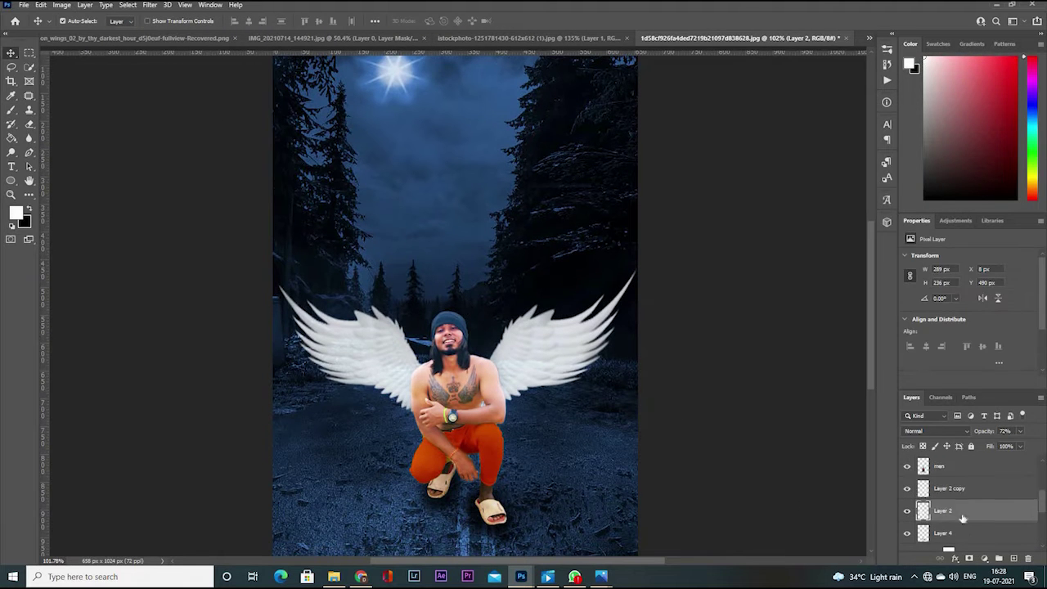
- Add a Levels adjustment layer, drag its input slider to darken and add contrast, then reselect the men layer
{"action": "left_click", "coordinate": [944, 412]}
{"action": "left_click_drag", "start_coordinate": [922, 337], "coordinate": [935, 337]}
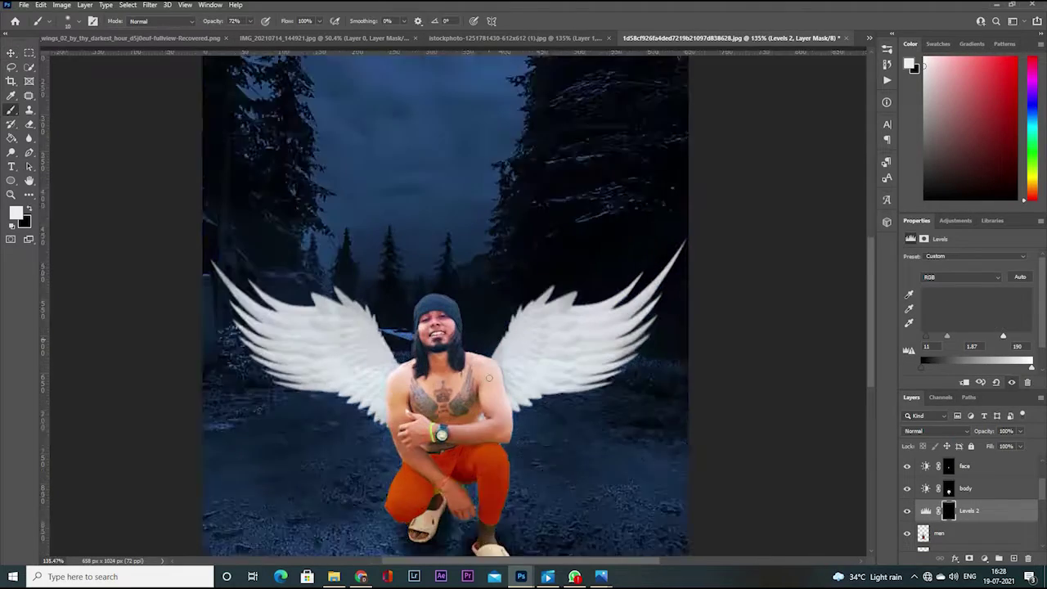
{"action": "scroll", "coordinate": [488, 378], "scroll_direction": "up", "scroll_amount": 3}
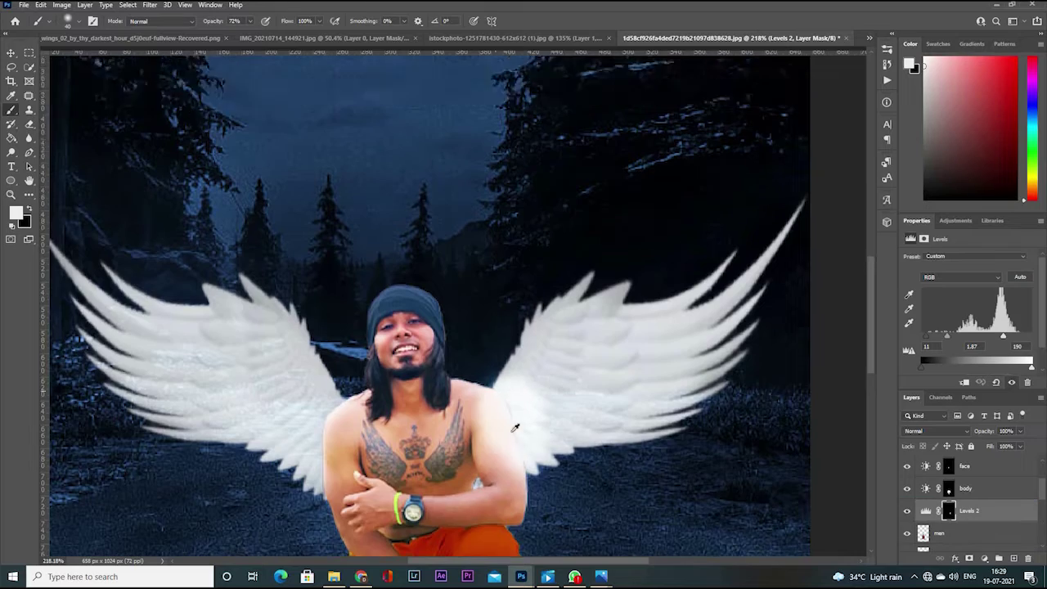
{"action": "scroll", "coordinate": [277, 457], "scroll_direction": "down", "scroll_amount": 2}
{"action": "scroll", "coordinate": [277, 456], "scroll_direction": "up", "scroll_amount": 1}
{"action": "scroll", "coordinate": [327, 425], "scroll_direction": "down", "scroll_amount": 2}
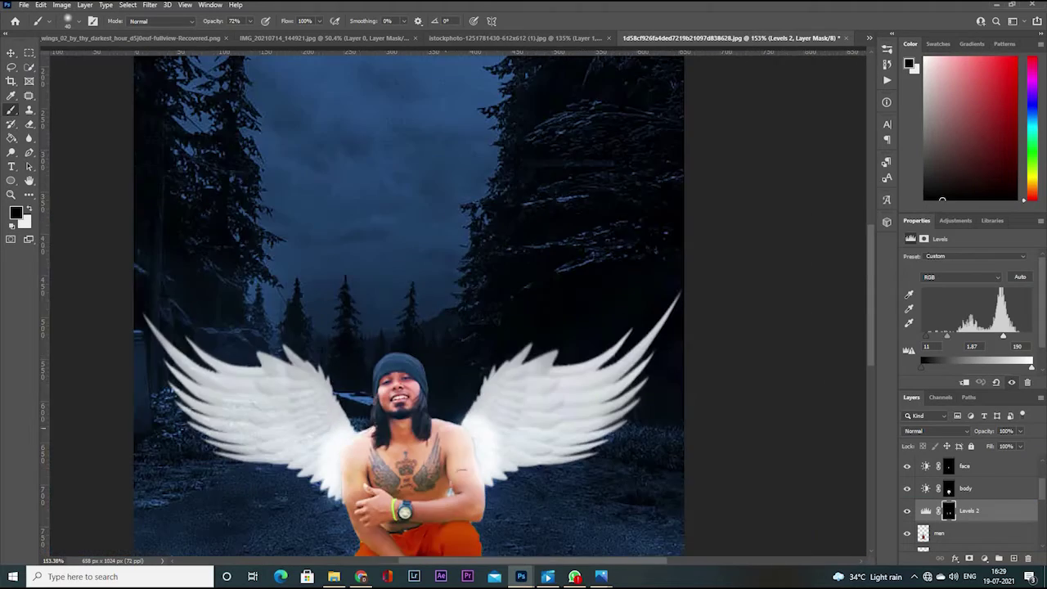
{"action": "scroll", "coordinate": [518, 404], "scroll_direction": "down", "scroll_amount": 3}
{"action": "scroll", "coordinate": [626, 260], "scroll_direction": "up", "scroll_amount": 3}
{"action": "scroll", "coordinate": [626, 260], "scroll_direction": "down", "scroll_amount": 1}
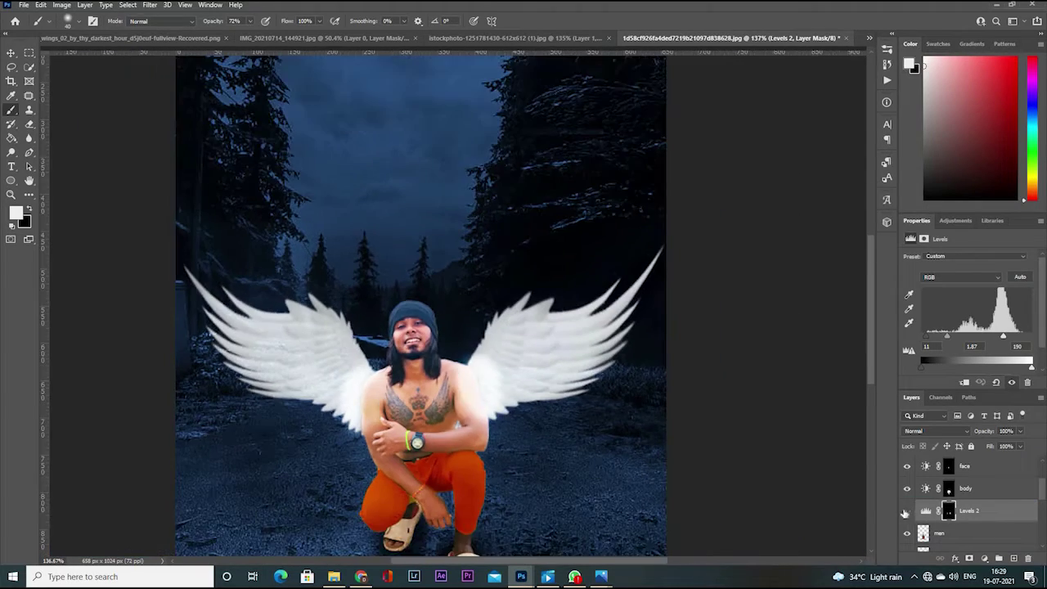
{"action": "scroll", "coordinate": [491, 343], "scroll_direction": "up", "scroll_amount": 1}
{"action": "key", "text": "alt+bracketleft"}
{"action": "scroll", "coordinate": [468, 360], "scroll_direction": "up", "scroll_amount": 1}
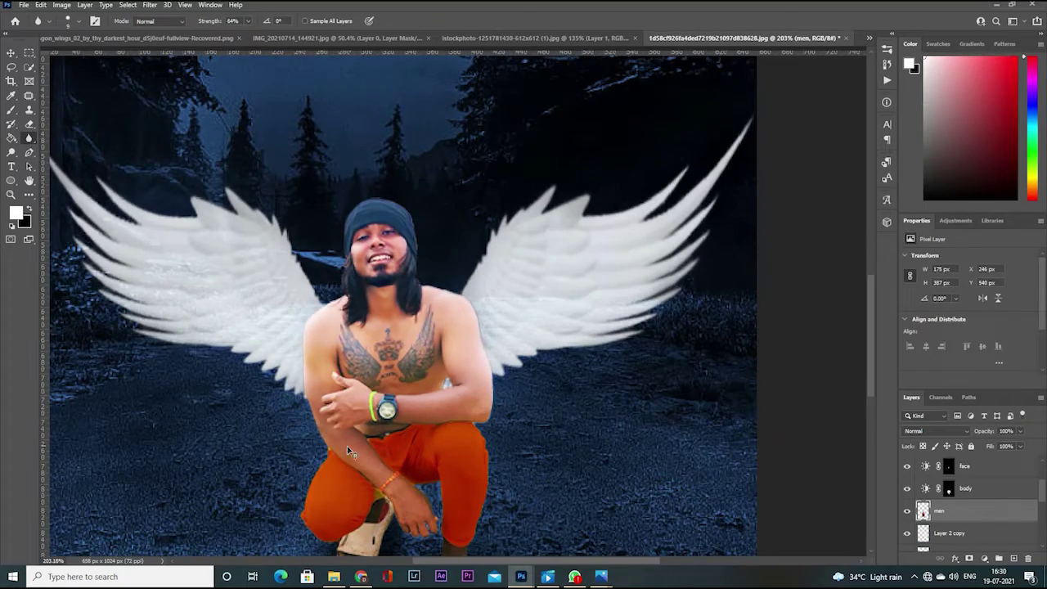
{"action": "scroll", "coordinate": [347, 450], "scroll_direction": "up", "scroll_amount": 3}
{"action": "scroll", "coordinate": [276, 313], "scroll_direction": "down", "scroll_amount": 2}
{"action": "scroll", "coordinate": [364, 374], "scroll_direction": "down", "scroll_amount": 1}
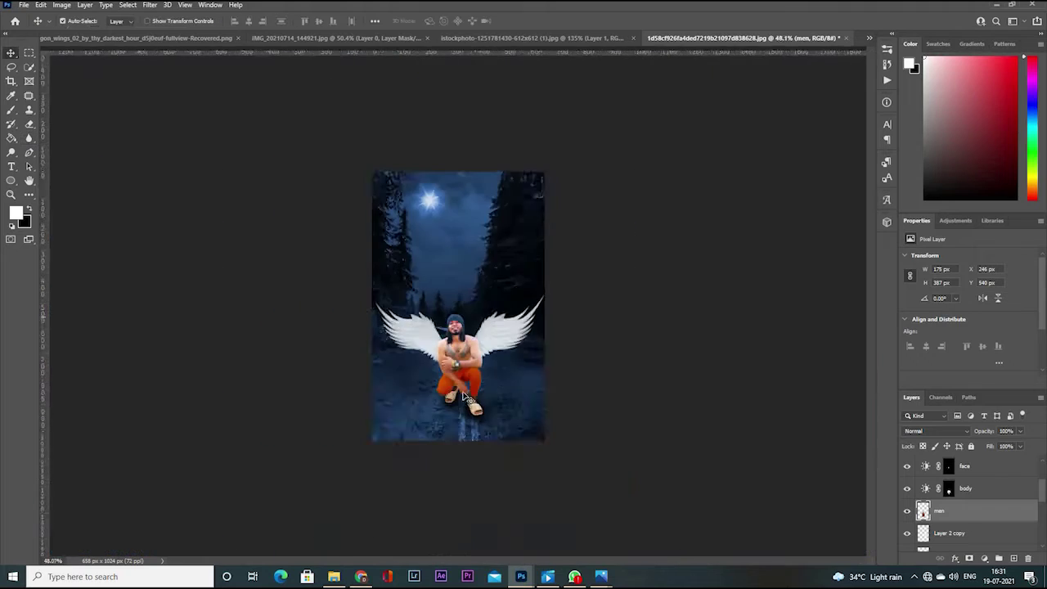
- Duplicate the Levels 1 adjustment and hide the original
{"action": "key", "text": "ctrl+j"}
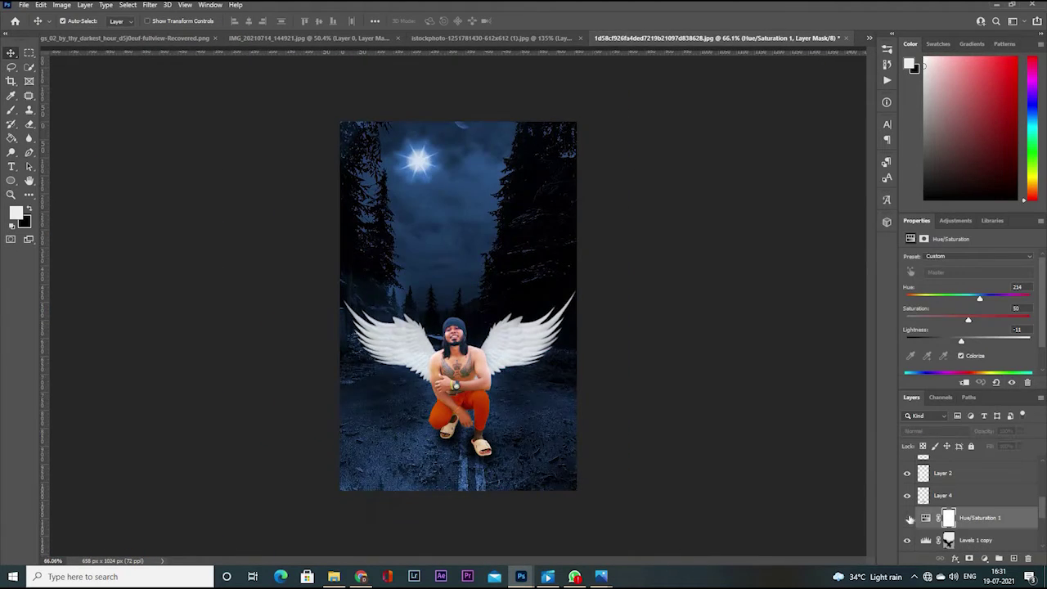
{"action": "left_click", "coordinate": [906, 541]}
{"action": "key", "text": "ctrl+plus"}
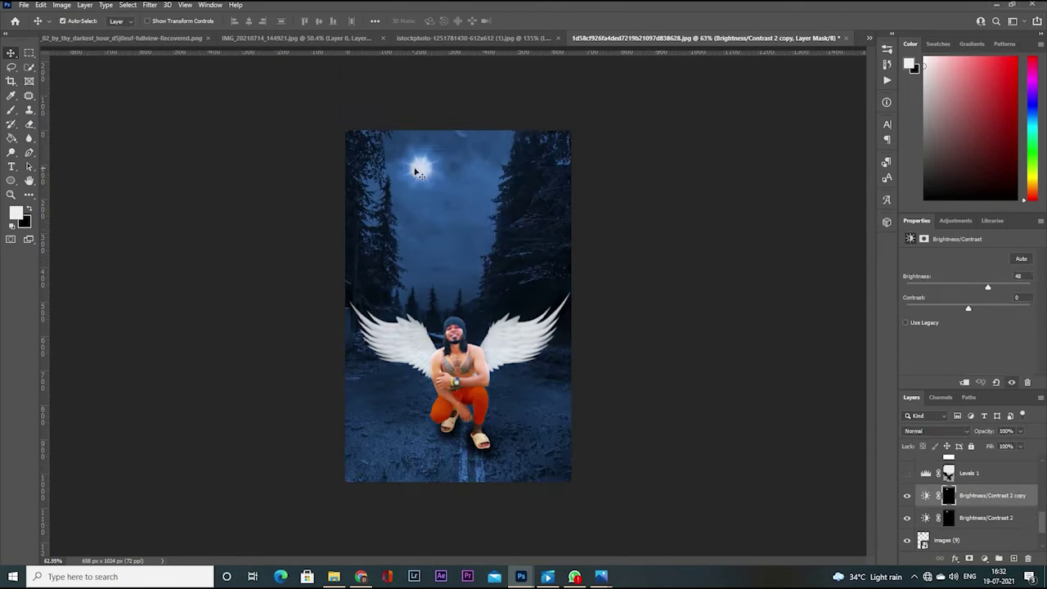
- Rotate the light beam mask nearly upright and narrow it over the image
{"action": "key", "text": "ctrl+t"}
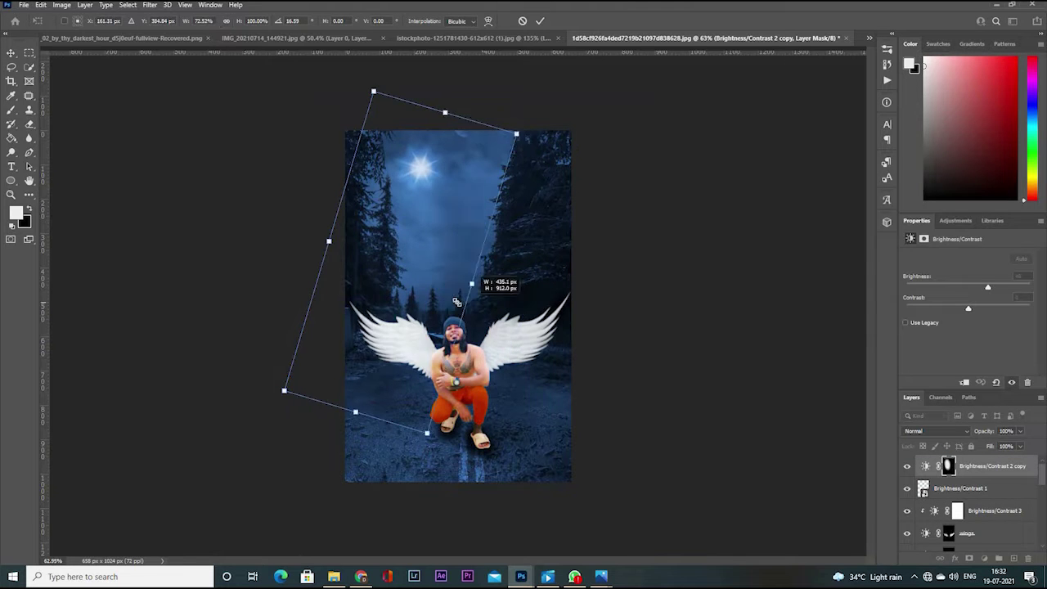
{"action": "mouse_move", "coordinate": [456, 302]}
{"action": "left_mouse_down"}
{"action": "mouse_move", "coordinate": [515, 221]}
{"action": "mouse_move", "coordinate": [614, 474]}
{"action": "left_mouse_up"}
{"action": "left_click_drag", "start_coordinate": [564, 292], "coordinate": [501, 284]}
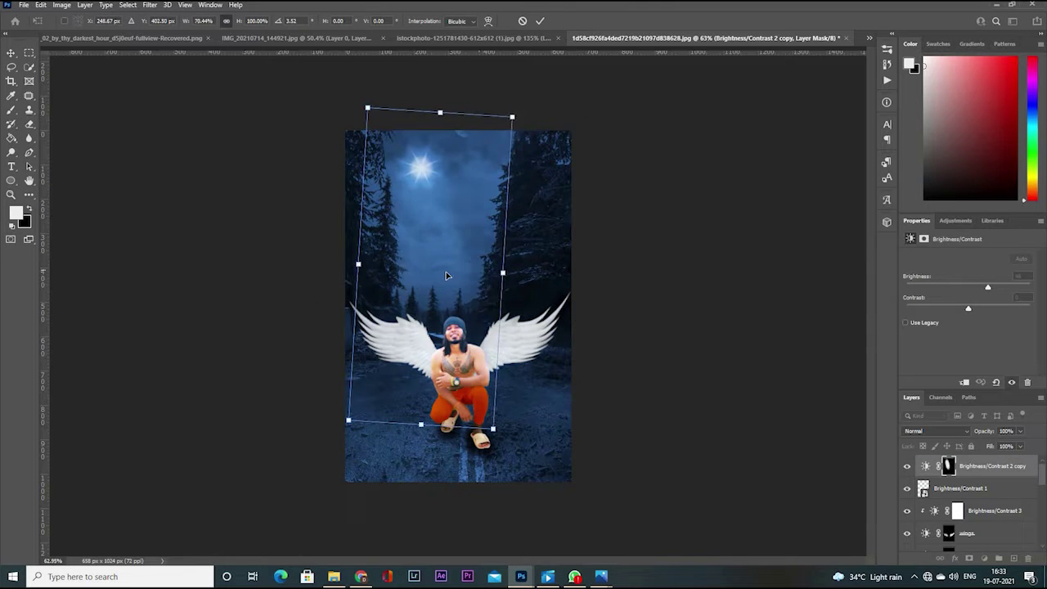
{"action": "key", "text": "Return"}
- Resize the beam mask to fit the sky and shift it slightly right
{"action": "key", "text": "ctrl+plus"}
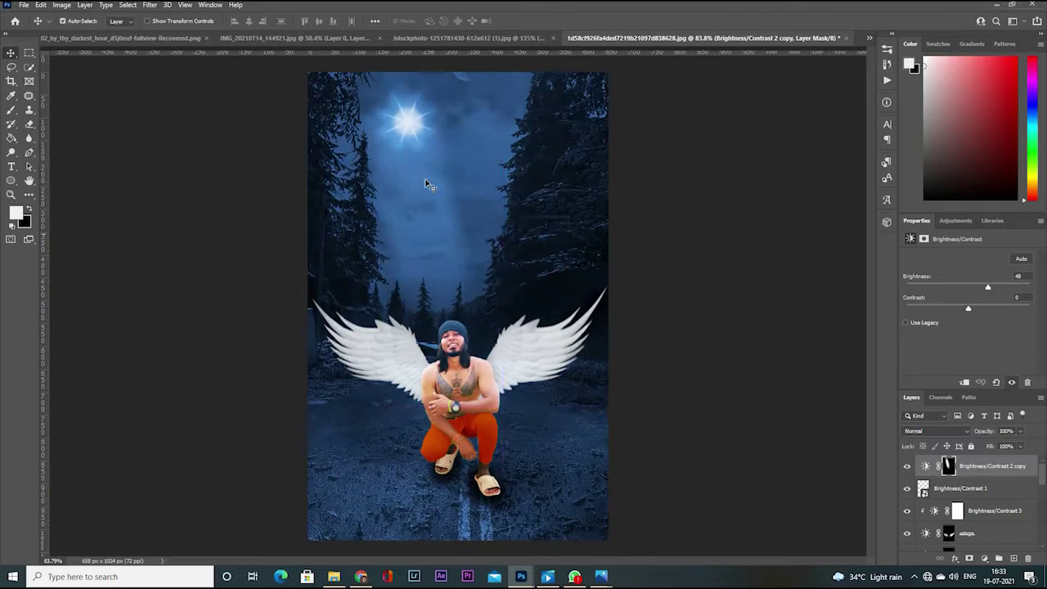
{"action": "key", "text": "ctrl+t"}
{"action": "scroll", "coordinate": [539, 429], "scroll_direction": "up", "scroll_amount": 2}
{"action": "scroll", "coordinate": [565, 308], "scroll_direction": "down", "scroll_amount": 4}
{"action": "scroll", "coordinate": [565, 308], "scroll_direction": "up", "scroll_amount": 4}
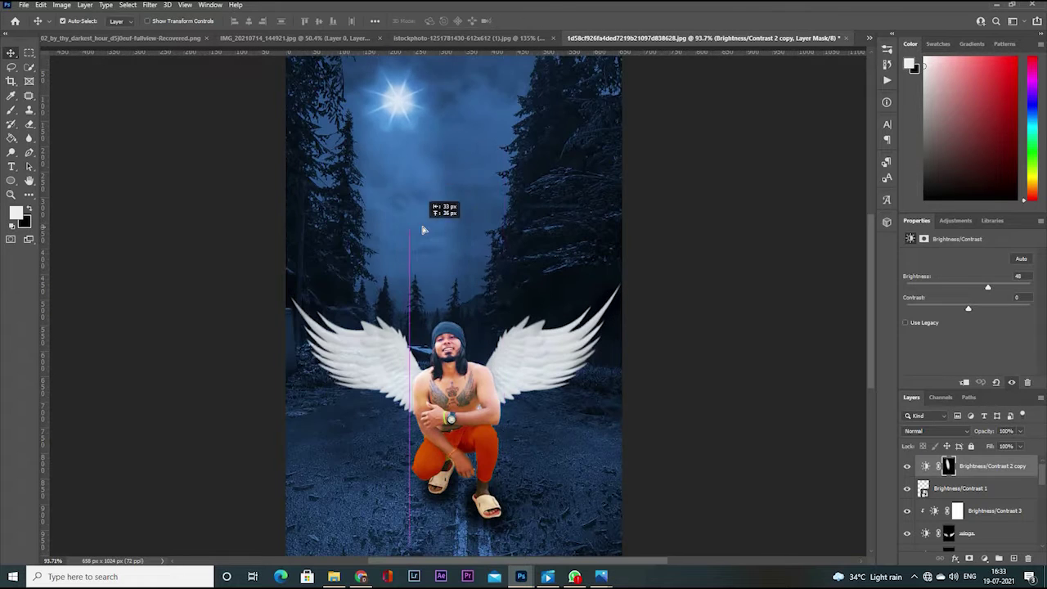
{"action": "scroll", "coordinate": [470, 311], "scroll_direction": "down", "scroll_amount": 2}
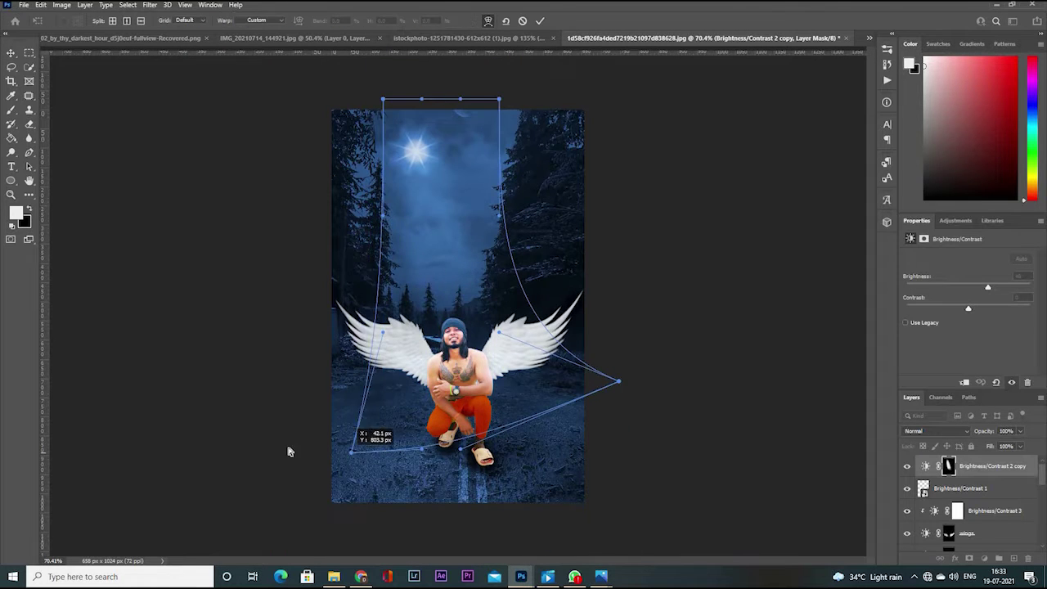
{"action": "key", "text": "Escape"}
{"action": "scroll", "coordinate": [467, 245], "scroll_direction": "up", "scroll_amount": 2}
{"action": "key", "text": "ctrl+t"}
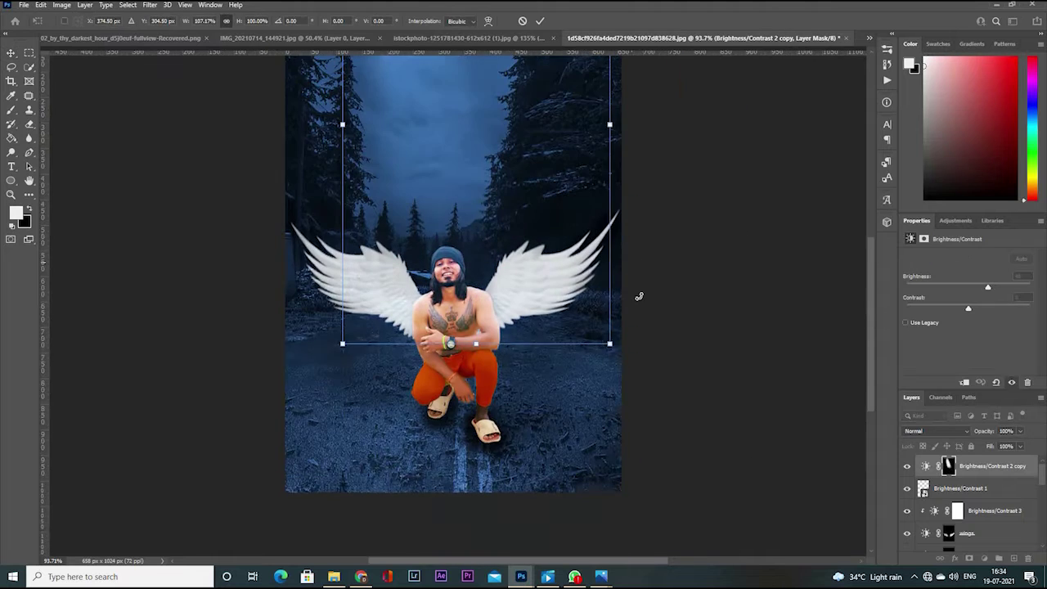
{"action": "left_click_drag", "start_coordinate": [639, 296], "coordinate": [490, 204]}
{"action": "scroll", "coordinate": [474, 246], "scroll_direction": "down", "scroll_amount": 2}
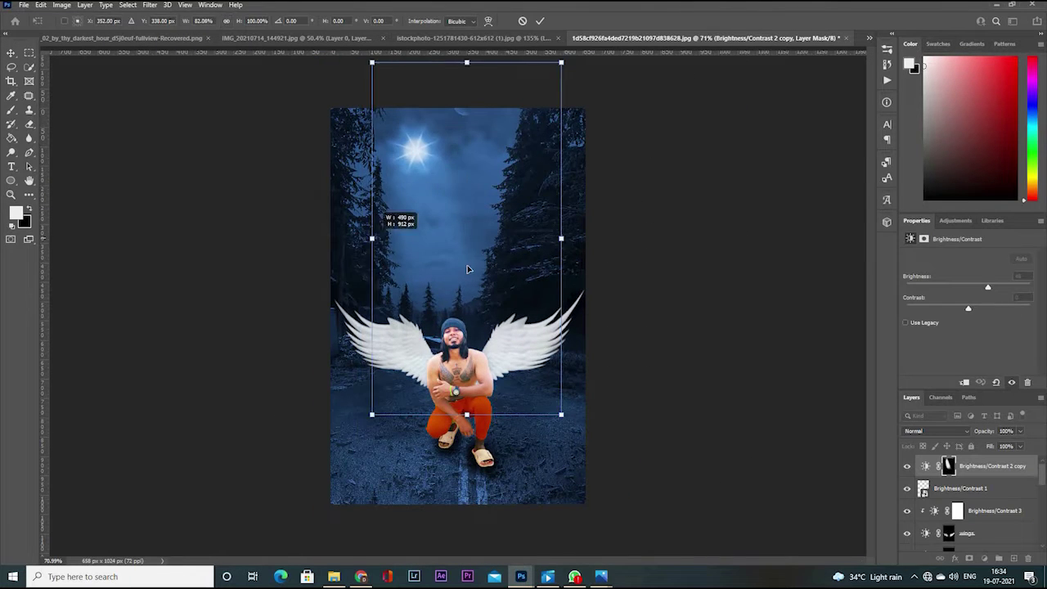
{"action": "mouse_move", "coordinate": [468, 269]}
{"action": "left_mouse_down"}
{"action": "mouse_move", "coordinate": [478, 271]}
{"action": "mouse_move", "coordinate": [511, 361]}
{"action": "mouse_move", "coordinate": [483, 425]}
{"action": "left_mouse_up"}
{"action": "key", "text": "Return"}
- Duplicate the beam adjustment layer and move the copy downward with Free Transform
{"action": "key", "text": "ctrl+j"}
{"action": "key", "text": "ctrl+t"}
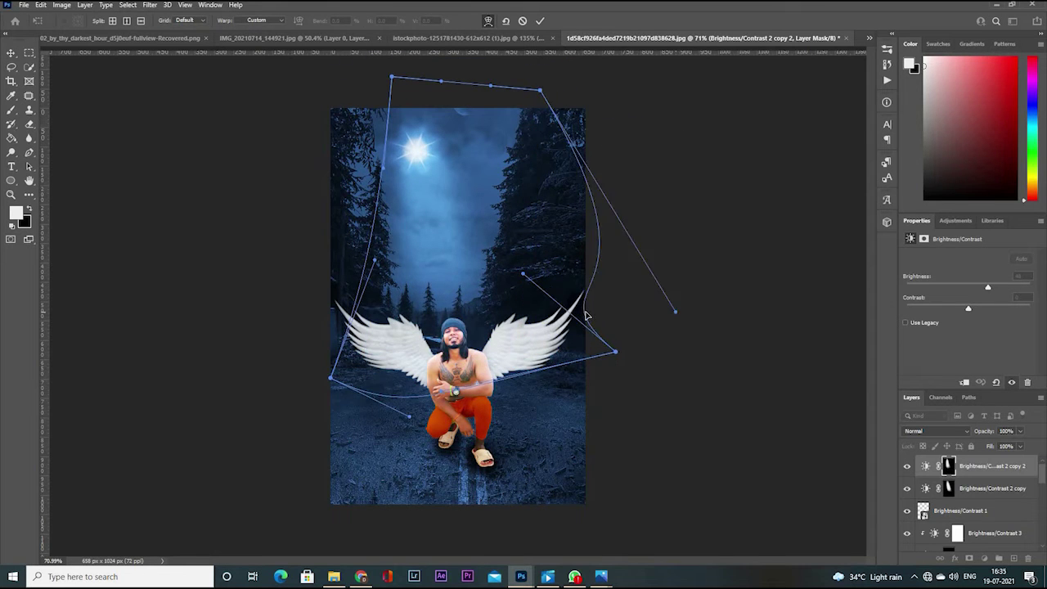
{"action": "left_click_drag", "start_coordinate": [585, 314], "coordinate": [572, 315]}
{"action": "left_click_drag", "start_coordinate": [415, 544], "coordinate": [444, 400]}
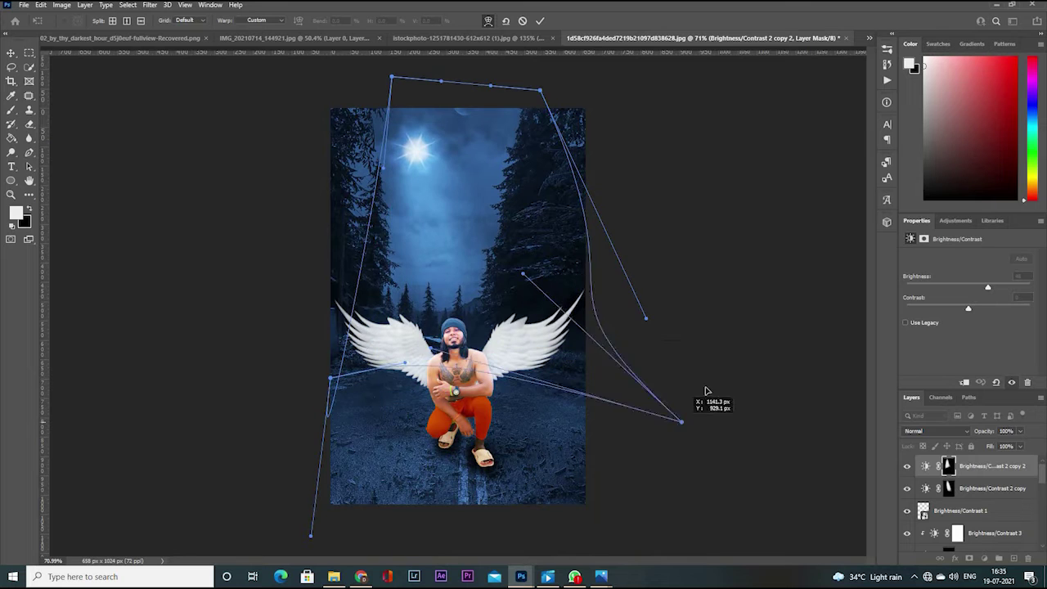
{"action": "key", "text": "Escape"}
{"action": "key", "text": "ctrl+t"}
{"action": "left_click_drag", "start_coordinate": [497, 256], "coordinate": [480, 294]}
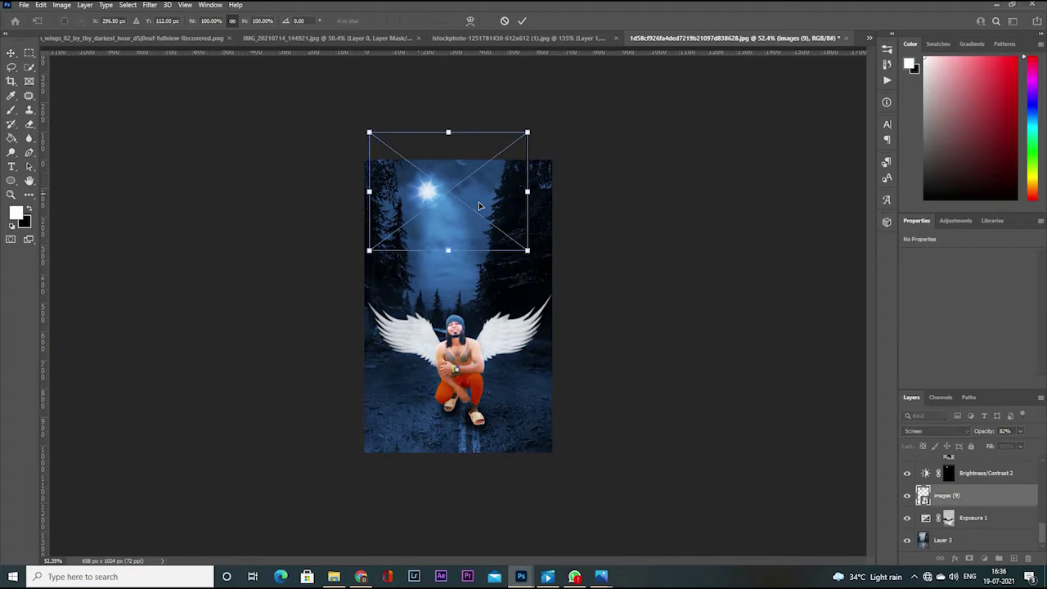
- Move the star right and rotate the Brightness/Contrast 2 beam mask about 13 degrees, upright
{"action": "left_click_drag", "start_coordinate": [481, 226], "coordinate": [506, 227]}
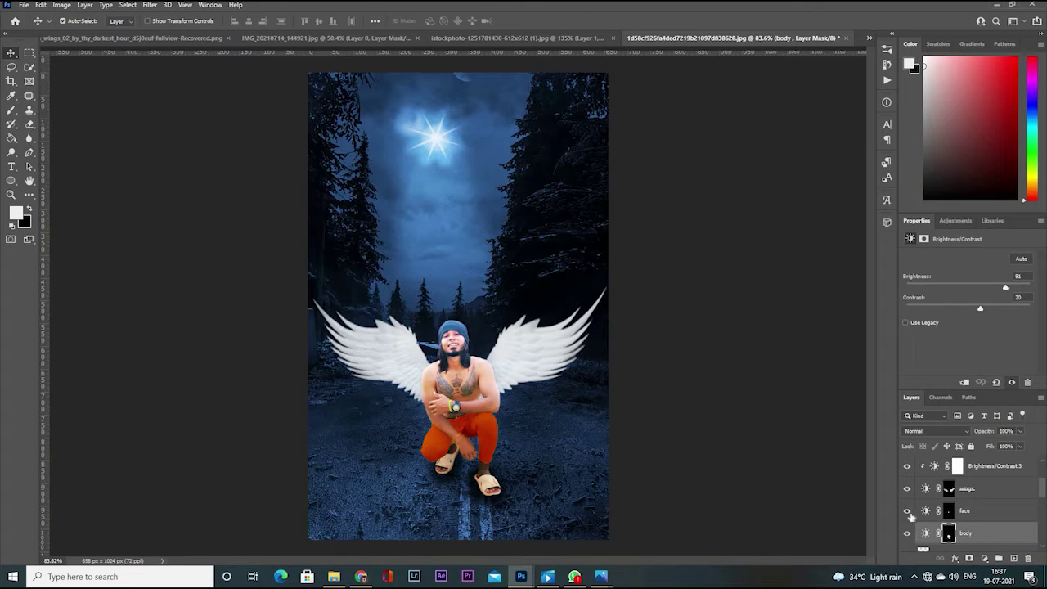
{"action": "left_click", "coordinate": [971, 512]}
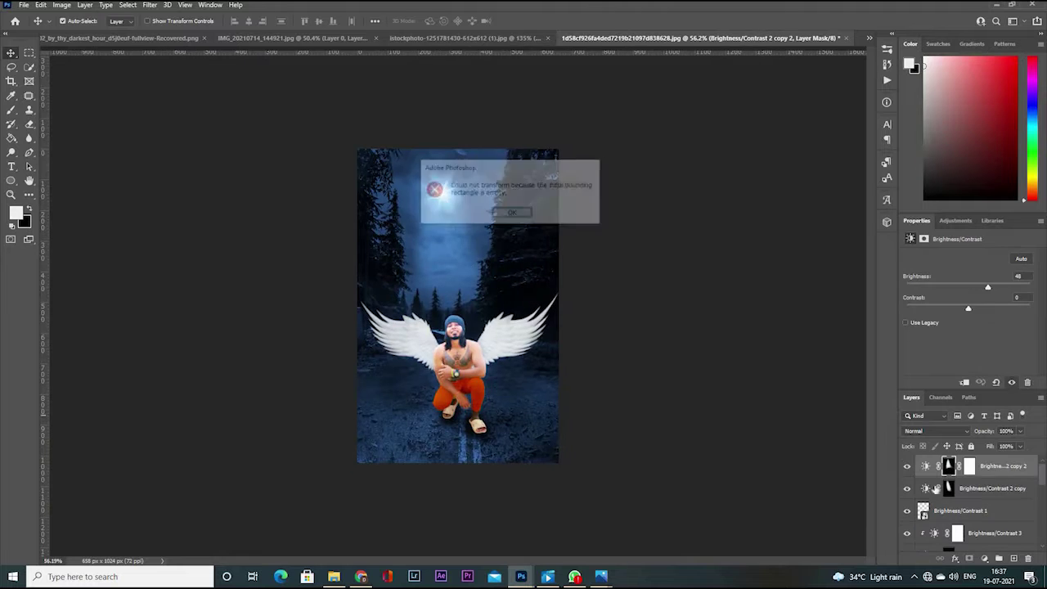
{"action": "key", "text": "ctrl+t"}
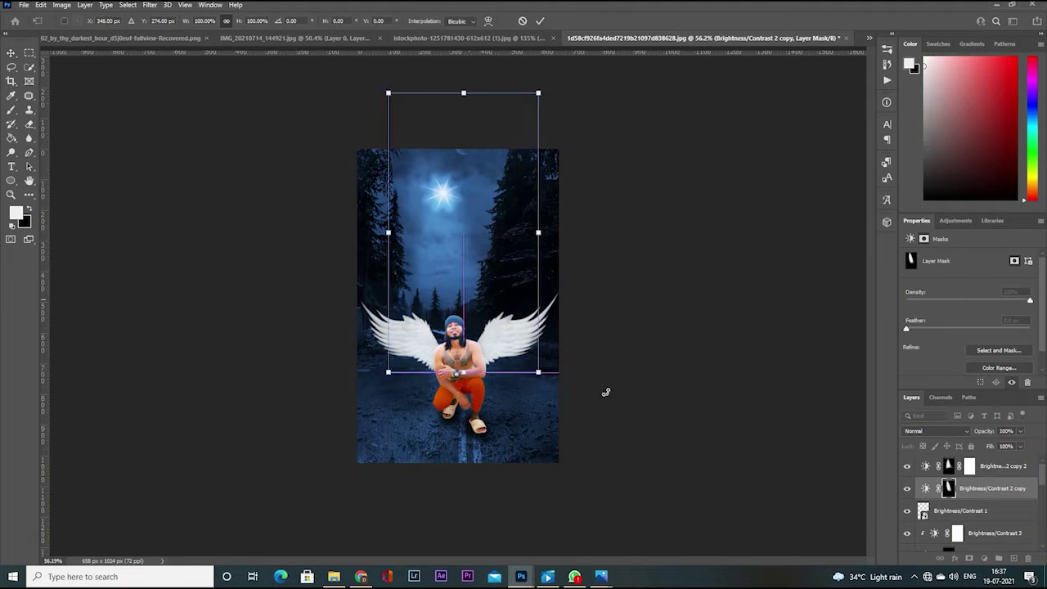
{"action": "left_click_drag", "start_coordinate": [603, 393], "coordinate": [544, 455]}
{"action": "left_click_drag", "start_coordinate": [535, 315], "coordinate": [537, 299]}
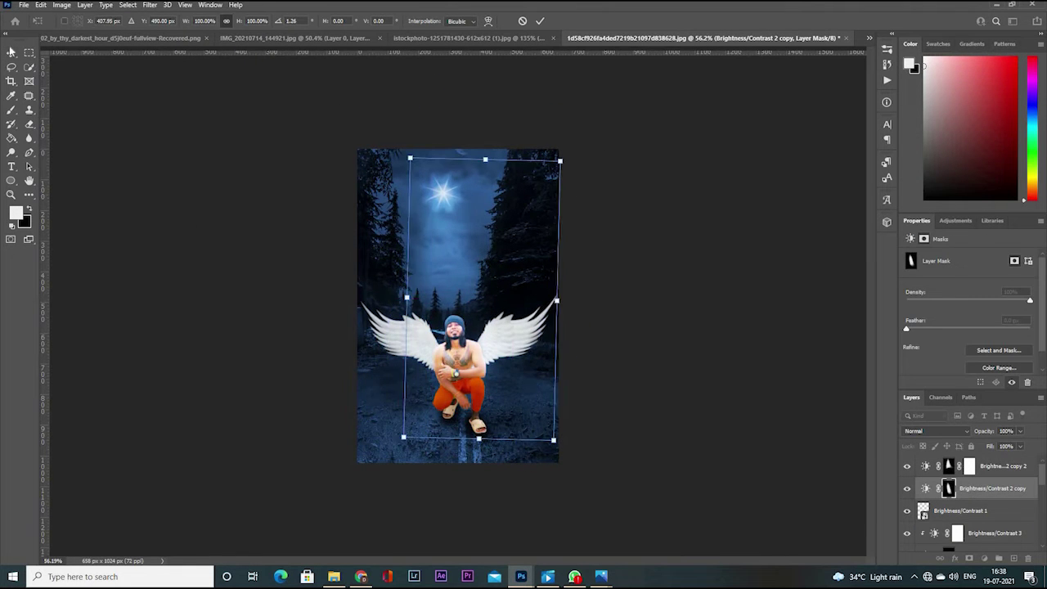
{"action": "key", "text": "Return"}
- Tilt, shorten and warp the beam copy on the layer below
{"action": "key", "text": "alt+]"}
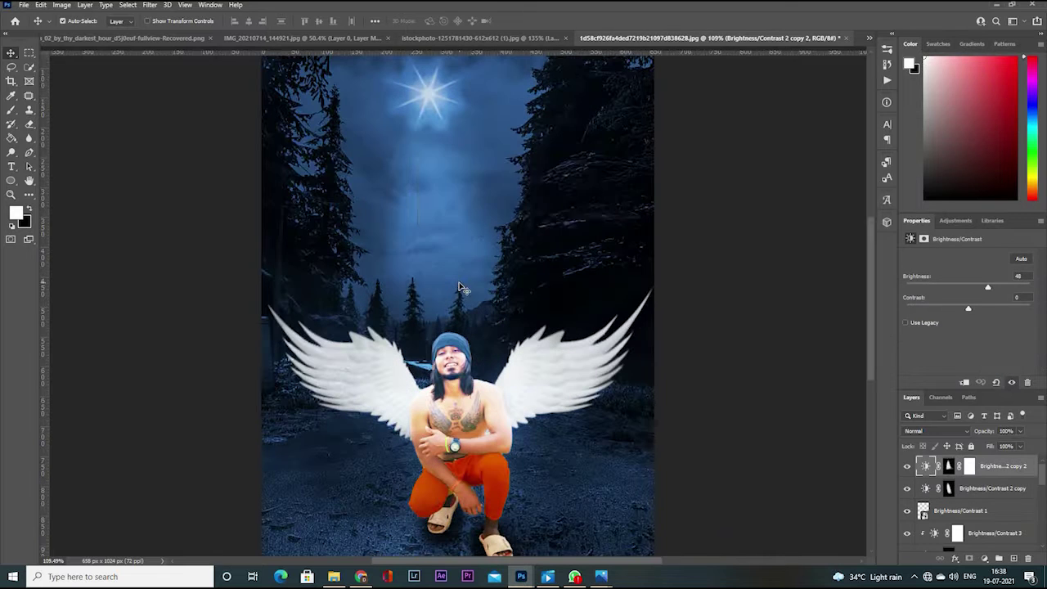
{"action": "key", "text": "alt+["}
{"action": "key", "text": "ctrl+t"}
{"action": "left_click_drag", "start_coordinate": [597, 411], "coordinate": [573, 429]}
{"action": "left_click_drag", "start_coordinate": [447, 393], "coordinate": [447, 358]}
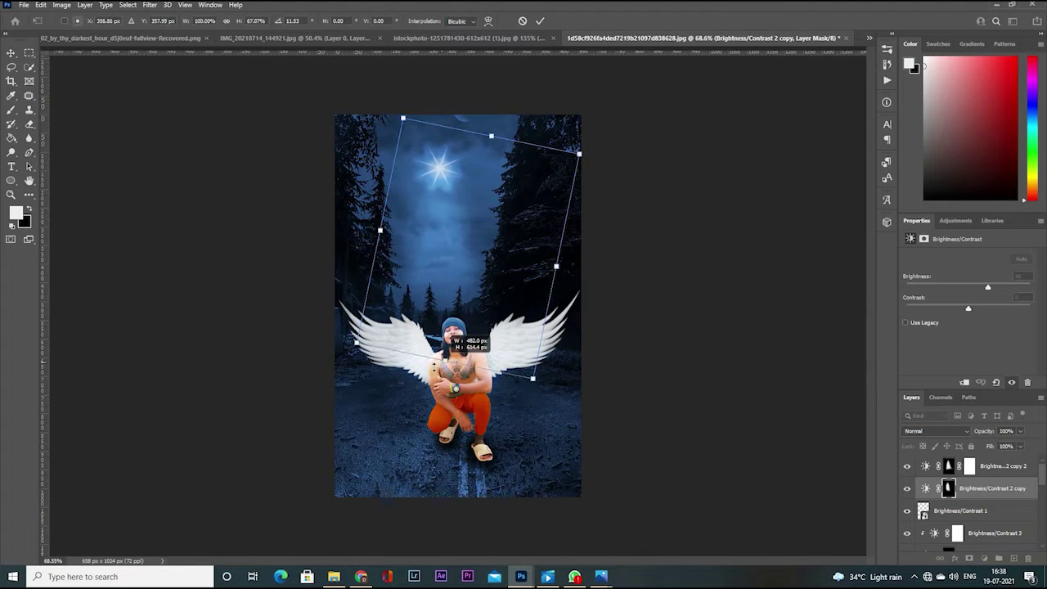
{"action": "right_click", "coordinate": [463, 346]}
{"action": "left_click", "coordinate": [545, 414]}
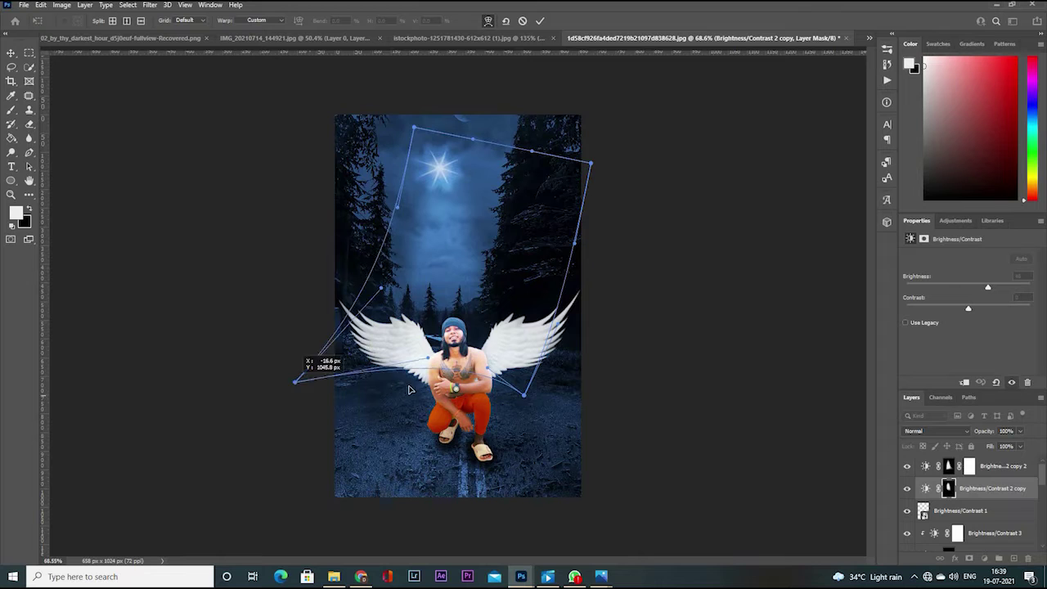
{"action": "key", "text": "Return"}
- Duplicate the warped beam, set the copy to 60% opacity and hide part of it on its mask
{"action": "key", "text": "ctrl+j"}
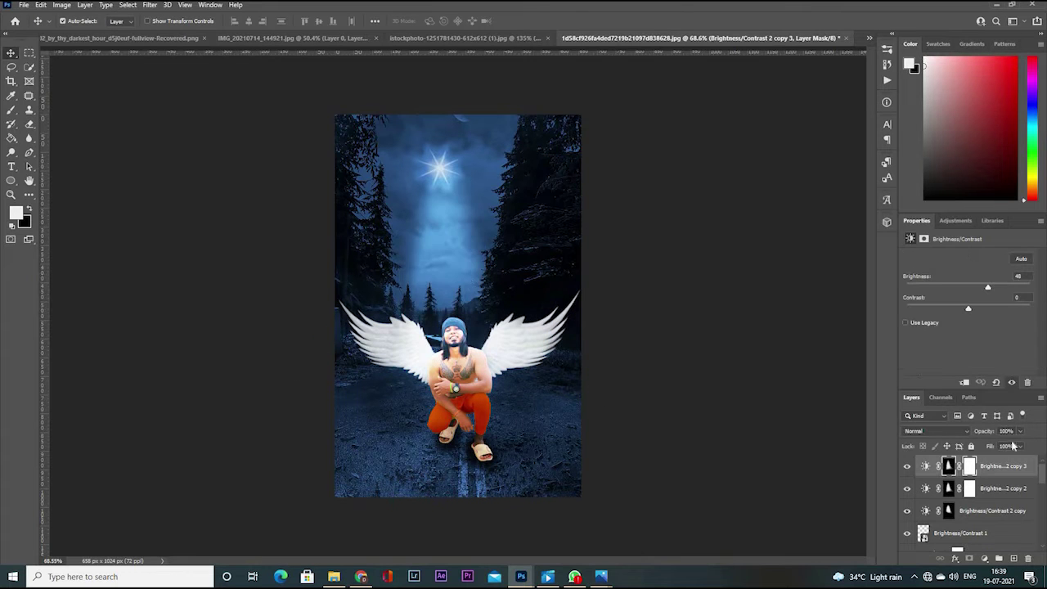
{"action": "key", "text": "0"}
{"action": "key", "text": "0"}
{"action": "left_click_drag", "start_coordinate": [1008, 446], "coordinate": [1018, 446]}
{"action": "key", "text": "ctrl+plus"}
{"action": "left_click", "coordinate": [968, 466]}
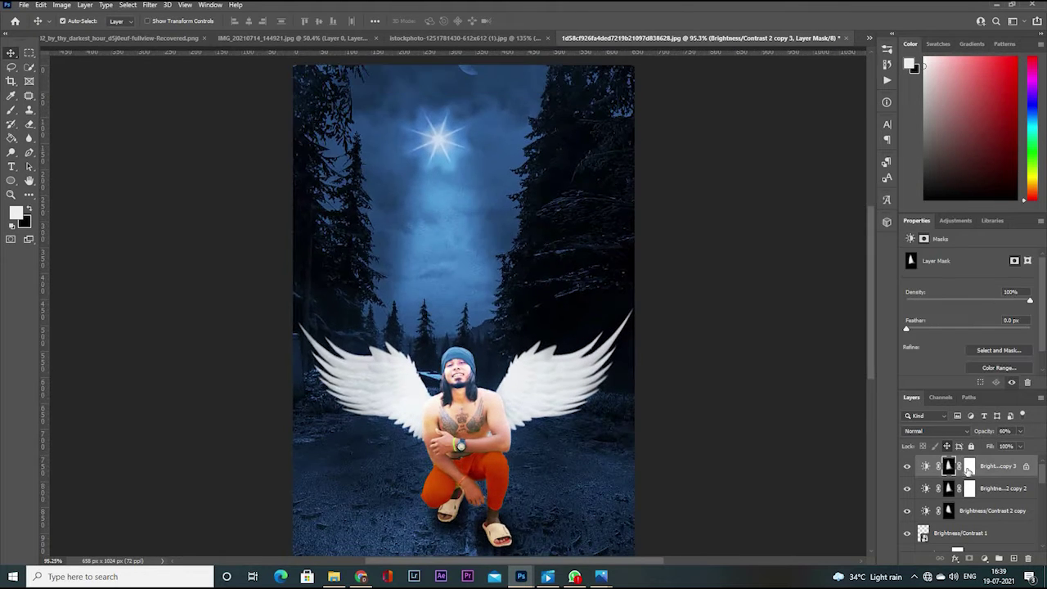
{"action": "left_click", "coordinate": [907, 468]}
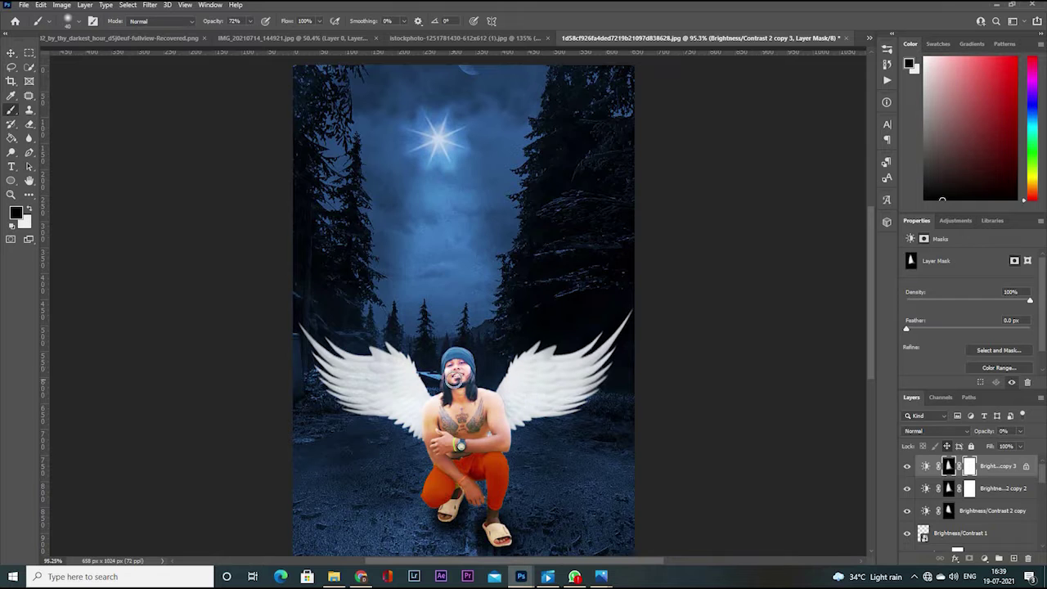
{"action": "scroll", "coordinate": [456, 378], "scroll_direction": "down", "scroll_amount": 3}
{"action": "scroll", "coordinate": [455, 378], "scroll_direction": "up", "scroll_amount": 4}
{"action": "scroll", "coordinate": [455, 378], "scroll_direction": "down", "scroll_amount": 4}
- Group the two beam layers with Ctrl+G, then stretch the Brightness/Contrast 2 copy's bottom edge
{"action": "left_click", "coordinate": [1002, 488]}
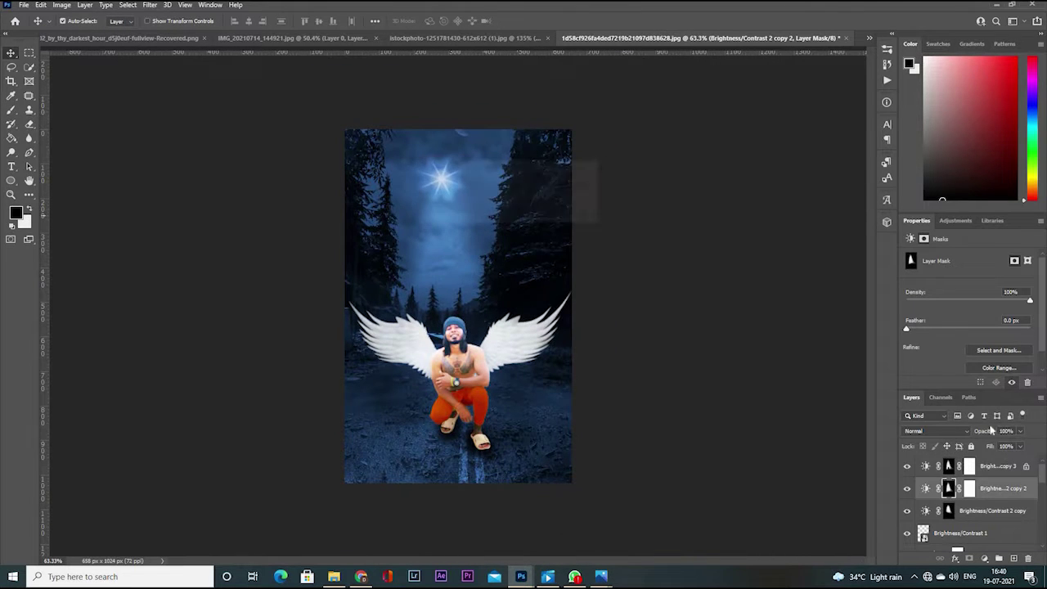
{"action": "left_click", "coordinate": [993, 464], "text": "shift"}
{"action": "key", "text": "ctrl+g"}
{"action": "key", "text": "Return"}
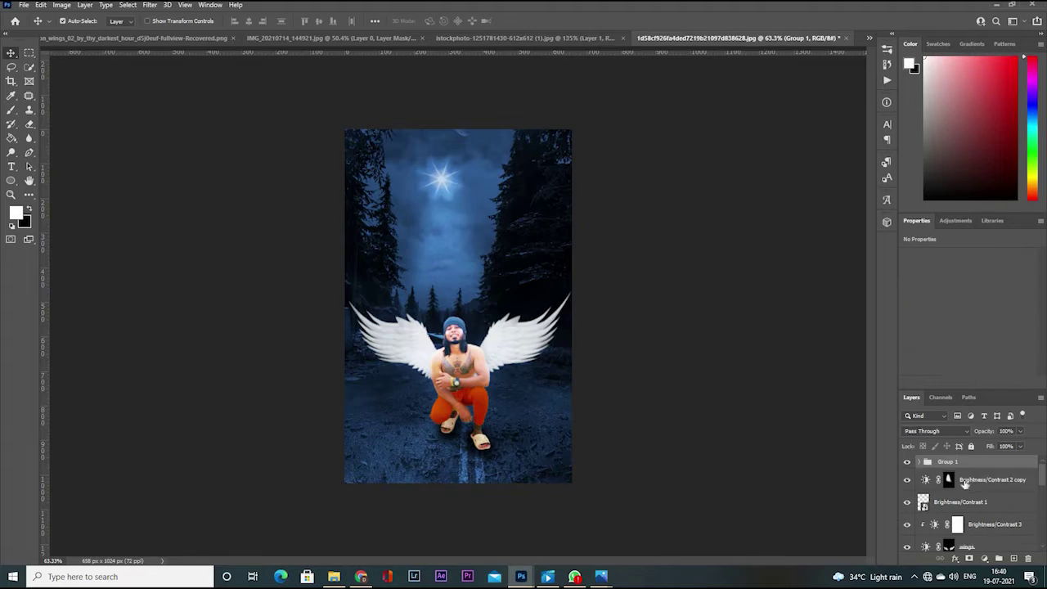
{"action": "left_click", "coordinate": [965, 484]}
{"action": "key", "text": "ctrl+t"}
{"action": "left_click_drag", "start_coordinate": [482, 379], "coordinate": [475, 369]}
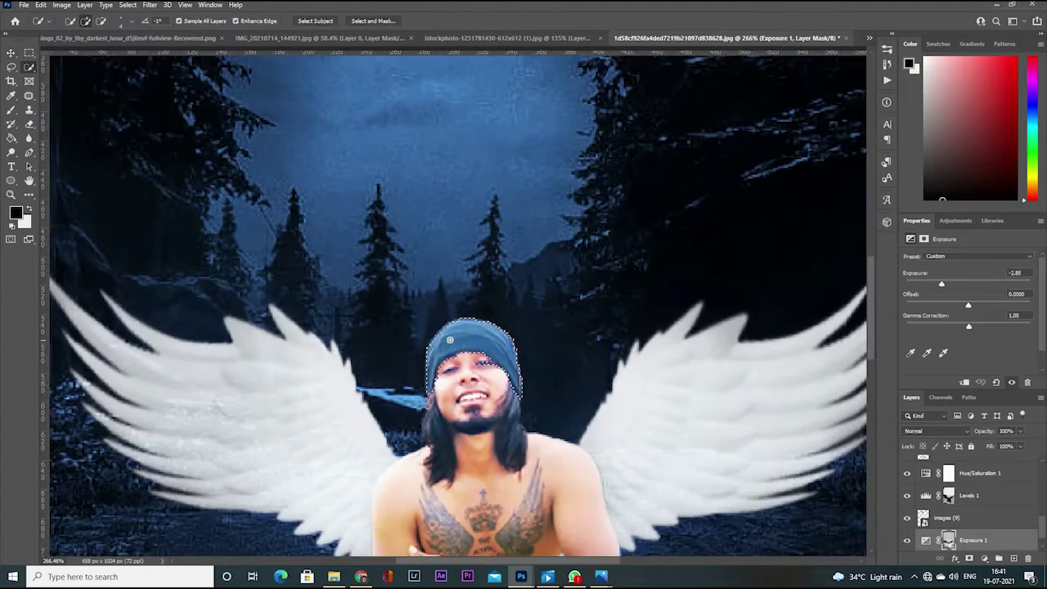
- Scroll the canvas view up and down to inspect the composite
{"action": "scroll", "coordinate": [486, 360], "scroll_direction": "up", "scroll_amount": 2}
{"action": "scroll", "coordinate": [464, 339], "scroll_direction": "down", "scroll_amount": 2}
{"action": "scroll", "coordinate": [474, 331], "scroll_direction": "down", "scroll_amount": 2}
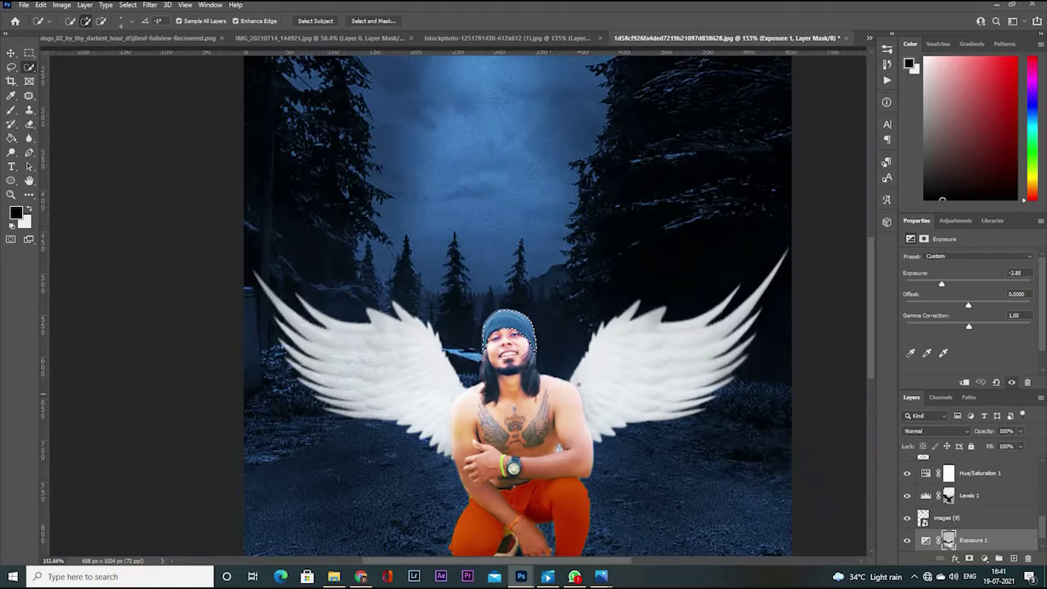
{"action": "scroll", "coordinate": [547, 326], "scroll_direction": "down", "scroll_amount": 2}
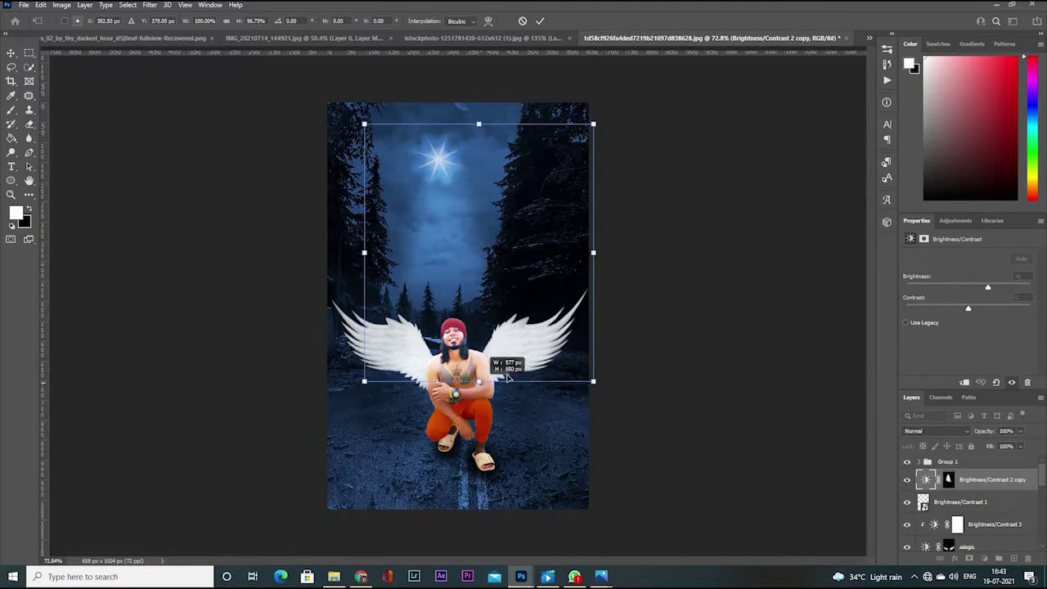
- Expand Group 1, move the Brightness/Contrast 2 copy beneath the star and warp its lower corners outward
{"action": "left_click", "coordinate": [918, 462]}
{"action": "left_click", "coordinate": [963, 474]}
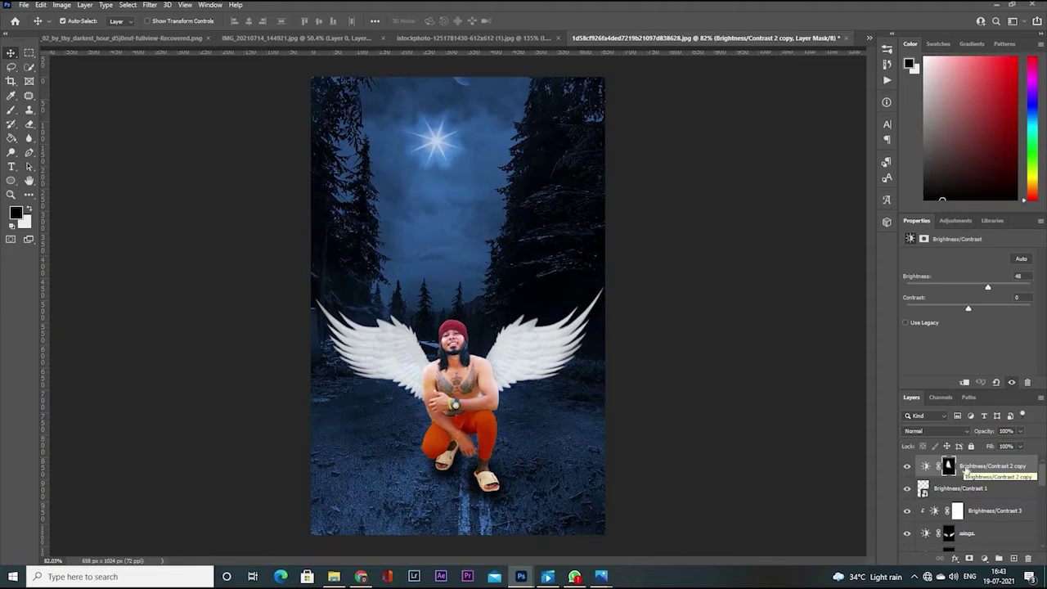
{"action": "mouse_move", "coordinate": [442, 251]}
{"action": "left_mouse_down"}
{"action": "mouse_move", "coordinate": [439, 270]}
{"action": "mouse_move", "coordinate": [479, 251]}
{"action": "left_mouse_up"}
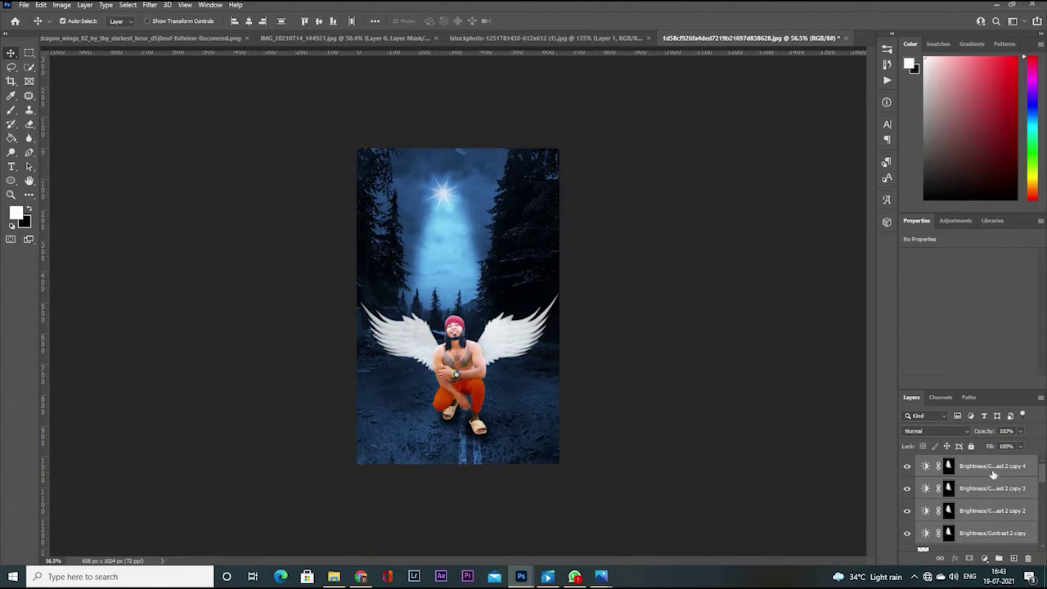
{"action": "left_click_drag", "start_coordinate": [906, 468], "coordinate": [530, 286]}
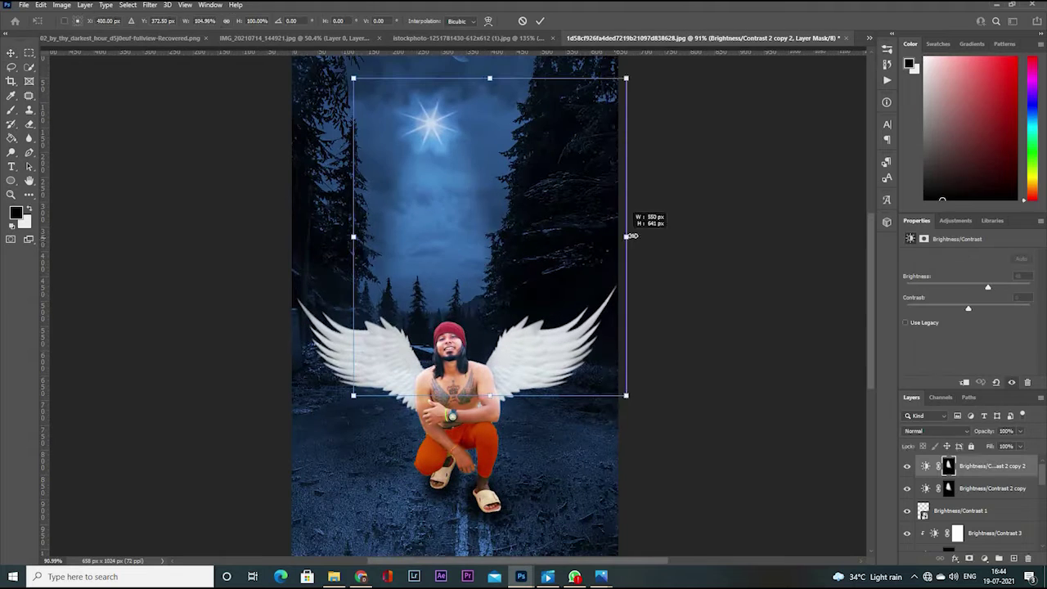
{"action": "left_click_drag", "start_coordinate": [632, 236], "coordinate": [616, 236]}
{"action": "left_click_drag", "start_coordinate": [626, 395], "coordinate": [742, 408]}
{"action": "left_click_drag", "start_coordinate": [353, 395], "coordinate": [212, 452]}
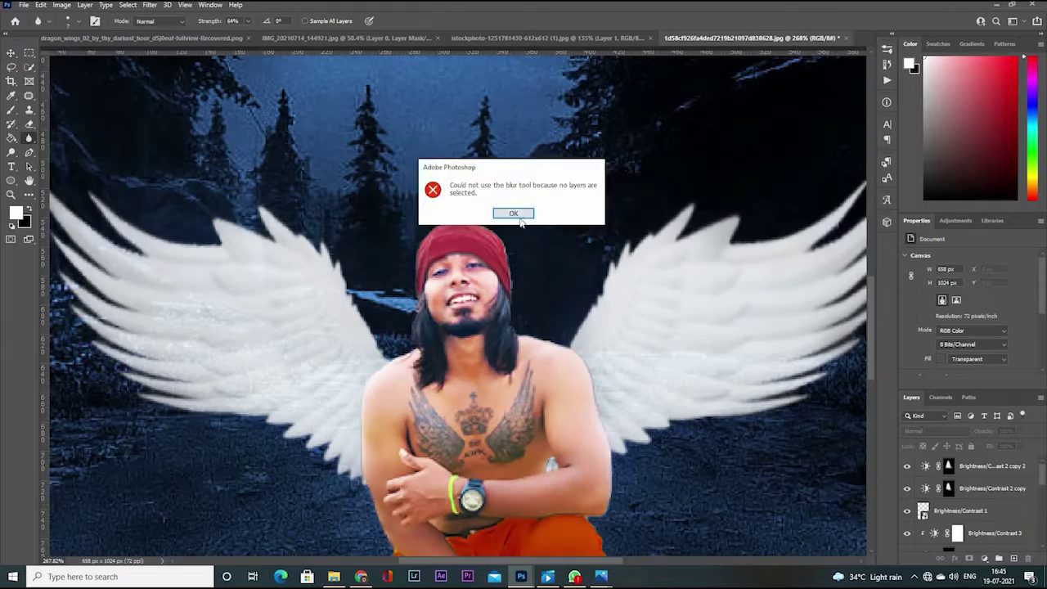
{"action": "left_click", "coordinate": [514, 214]}
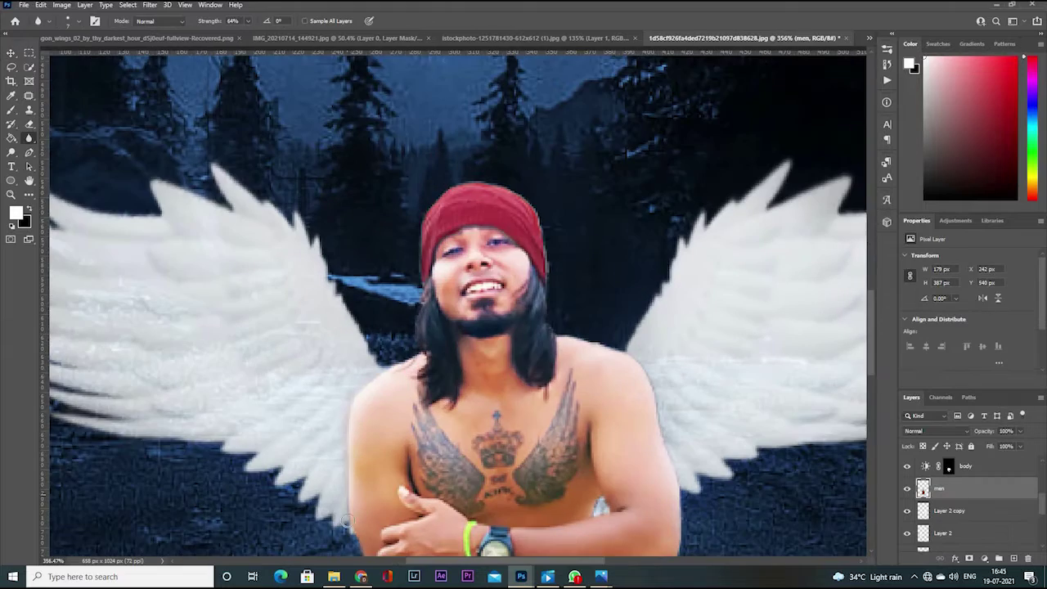
- Add a Brightness/Contrast adjustment above 'men' with brightness 67, and invert its mask to black
{"action": "scroll", "coordinate": [596, 394], "scroll_direction": "down", "scroll_amount": 3}
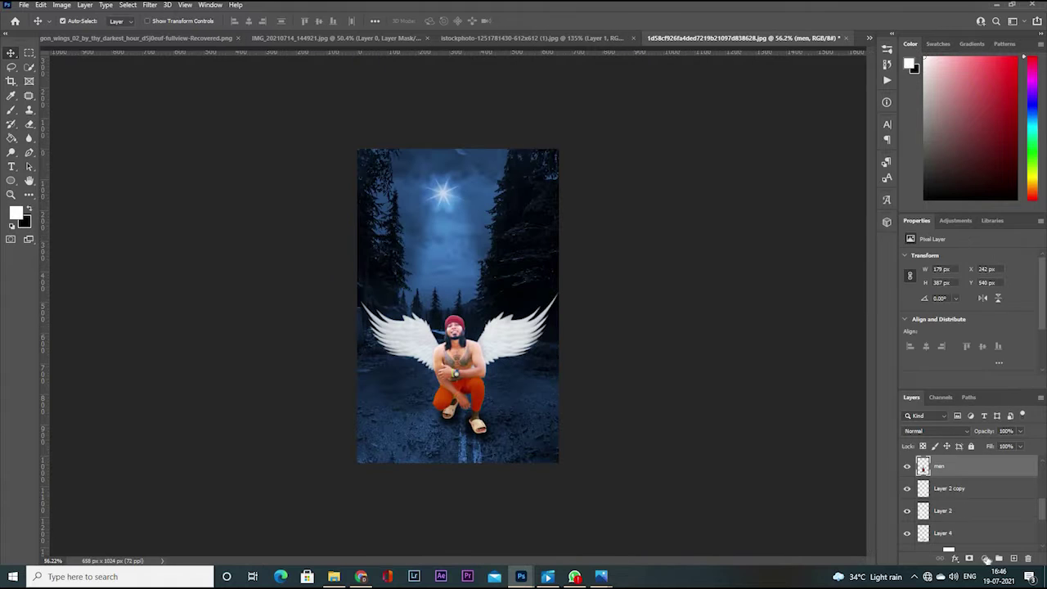
{"action": "left_click", "coordinate": [985, 557]}
{"action": "left_click", "coordinate": [981, 384]}
{"action": "mouse_move", "coordinate": [968, 287]}
{"action": "left_mouse_down"}
{"action": "mouse_move", "coordinate": [995, 287]}
{"action": "mouse_move", "coordinate": [1030, 308]}
{"action": "left_mouse_up"}
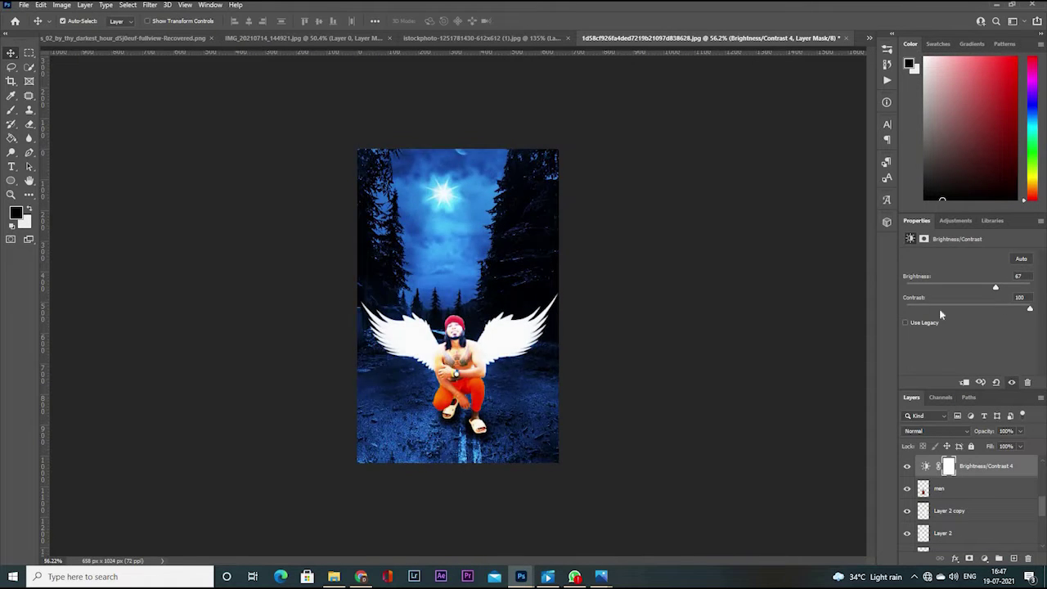
{"action": "key", "text": "ctrl+i"}
- Paint white on the mask along the inner edges of both wings
{"action": "key", "text": "b"}
{"action": "scroll", "coordinate": [470, 341], "scroll_direction": "up", "scroll_amount": 5}
{"action": "key", "text": "x"}
{"action": "left_click_drag", "start_coordinate": [514, 410], "coordinate": [539, 319]}
{"action": "key", "text": "x"}
{"action": "key", "text": "x"}
{"action": "left_click_drag", "start_coordinate": [339, 388], "coordinate": [359, 409]}
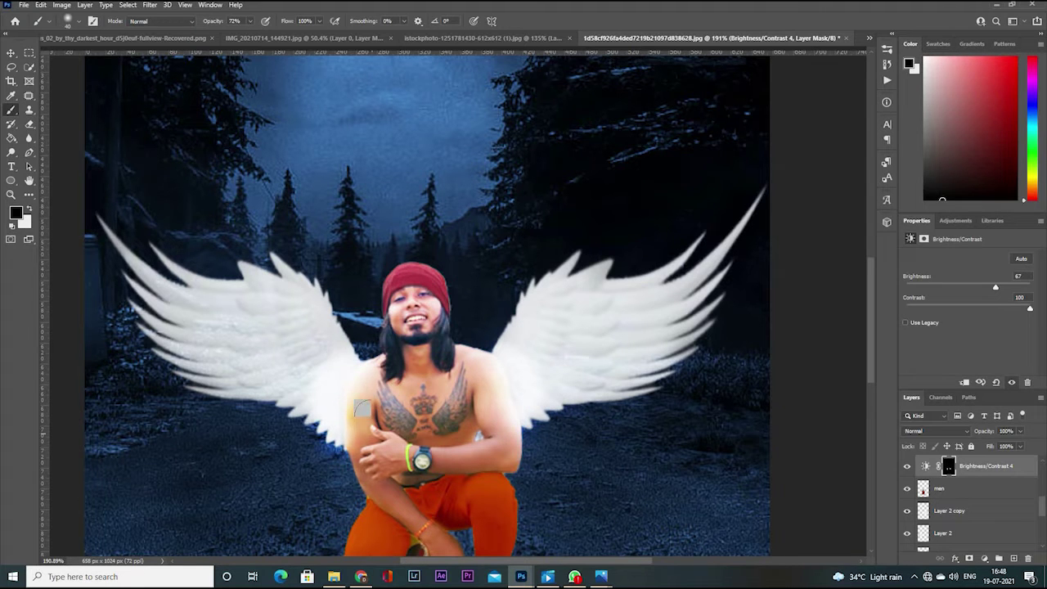
{"action": "scroll", "coordinate": [362, 407], "scroll_direction": "down", "scroll_amount": 3}
{"action": "key", "text": "x"}
- Try converting the layer for smart filters, then undo it and dismiss the warning
{"action": "left_click", "coordinate": [149, 4]}
{"action": "left_click", "coordinate": [167, 30]}
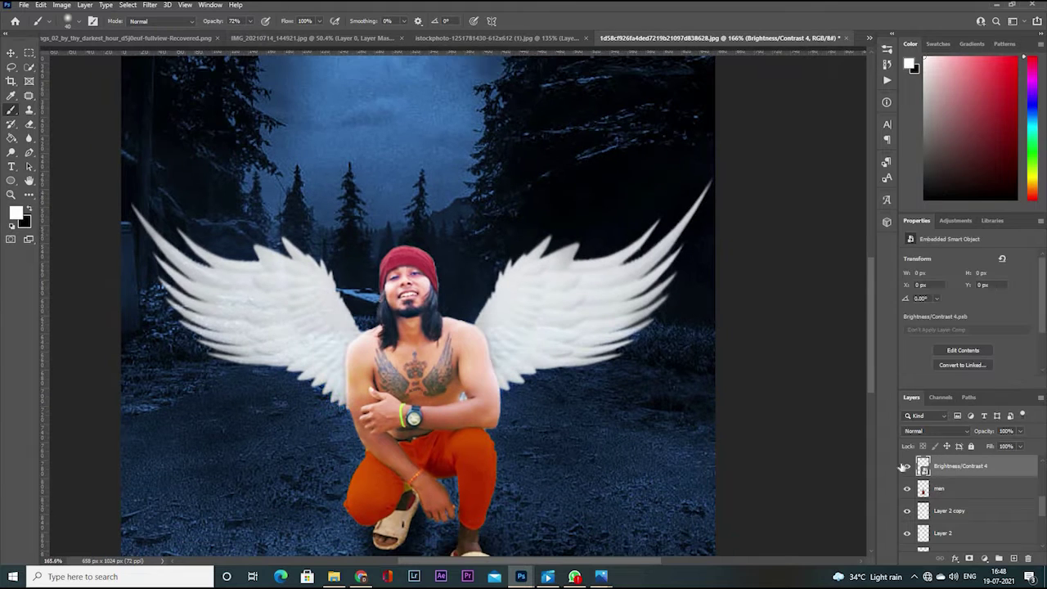
{"action": "key", "text": "ctrl+z"}
{"action": "scroll", "coordinate": [489, 350], "scroll_direction": "up", "scroll_amount": 1}
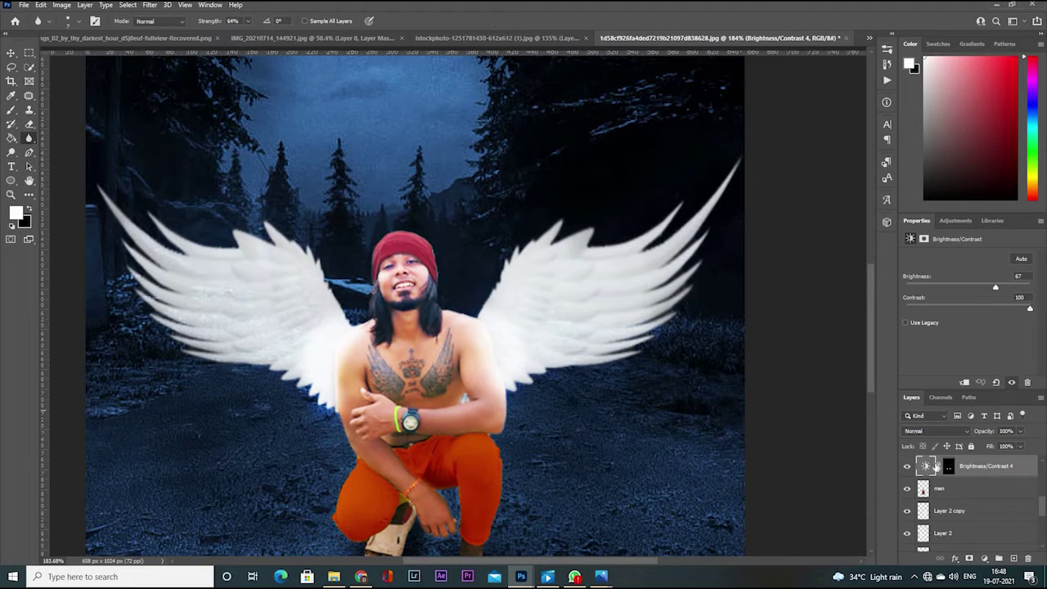
{"action": "key", "text": "Return"}
{"action": "right_click", "coordinate": [981, 473]}
{"action": "key", "text": "Escape"}
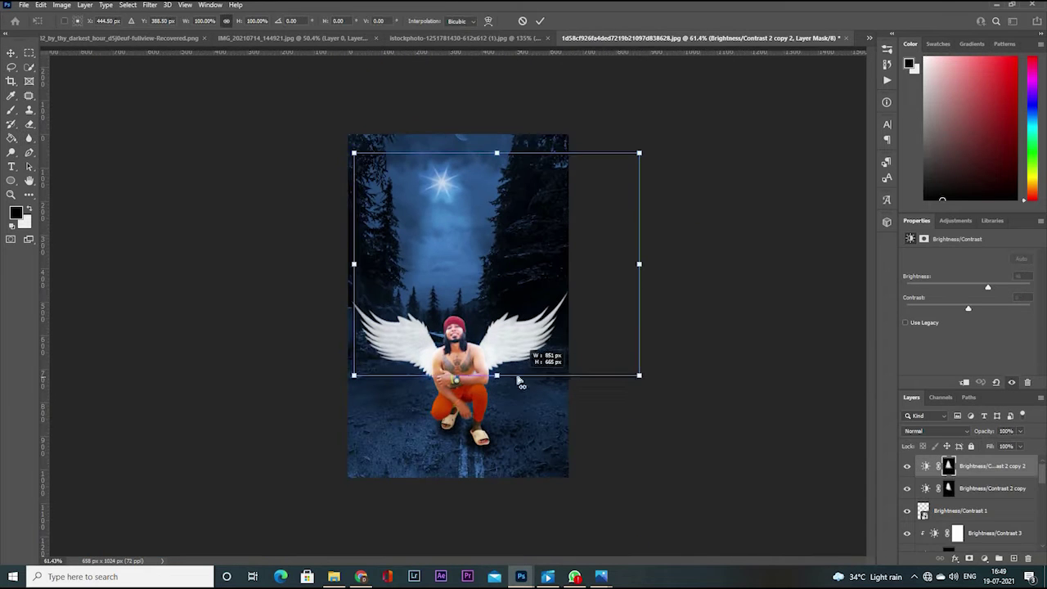
- Duplicate the beam brightness layer and scale the copy narrower
{"action": "key", "text": "ctrl+j"}
{"action": "key", "text": "ctrl+t"}
{"action": "left_click_drag", "start_coordinate": [643, 261], "coordinate": [614, 261]}
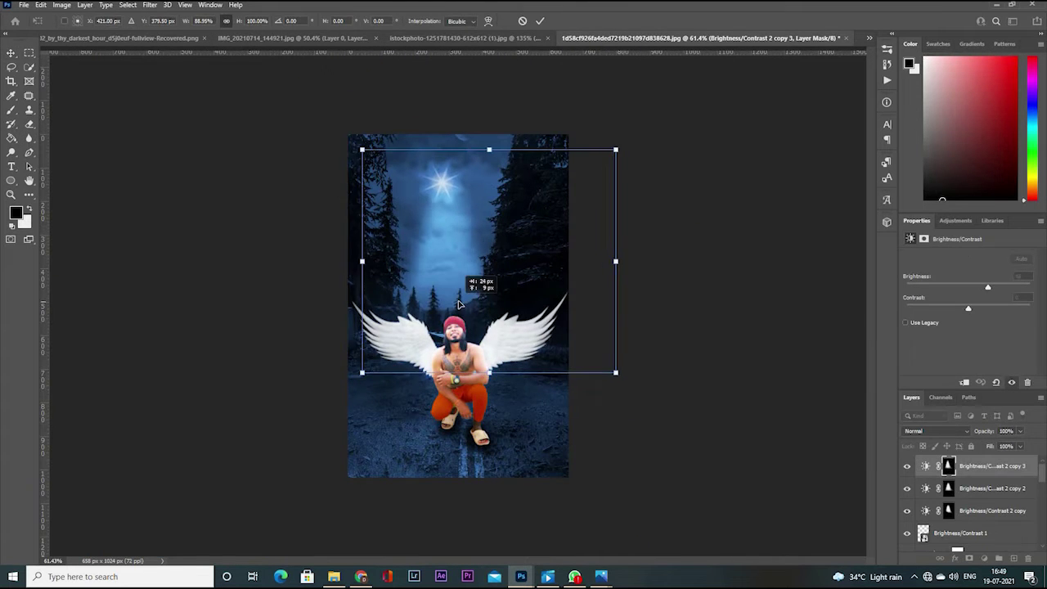
{"action": "scroll", "coordinate": [503, 378], "scroll_direction": "up", "scroll_amount": 3}
{"action": "key", "text": "Return"}
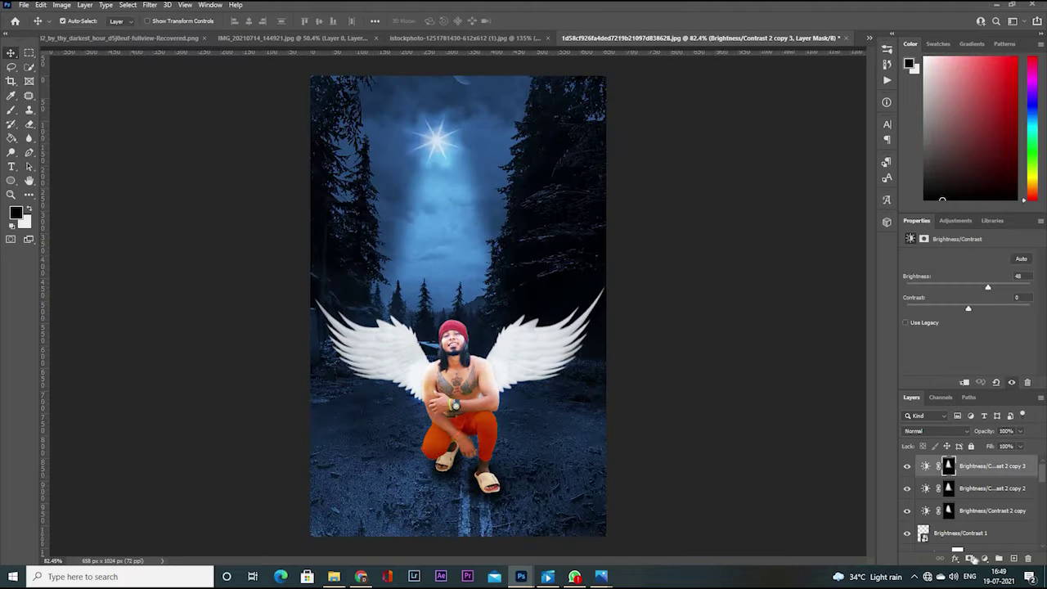
{"action": "key", "text": "b"}
{"action": "scroll", "coordinate": [409, 306], "scroll_direction": "down", "scroll_amount": 3}
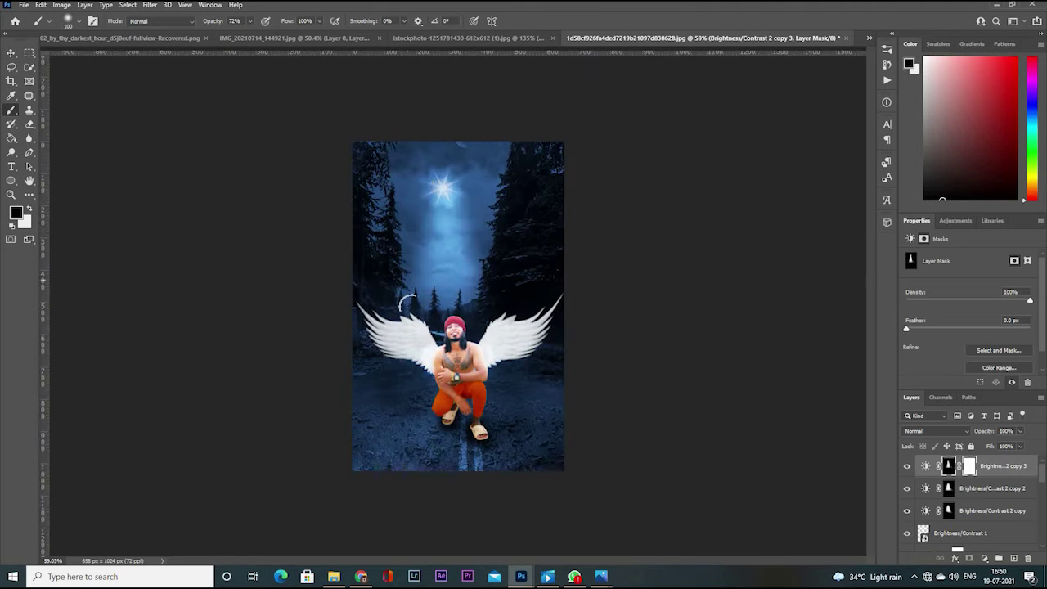
- Turn the left wing layer back on and delete the extra beam copy
{"action": "key", "text": "v"}
{"action": "scroll", "coordinate": [951, 512], "scroll_direction": "down", "scroll_amount": 3}
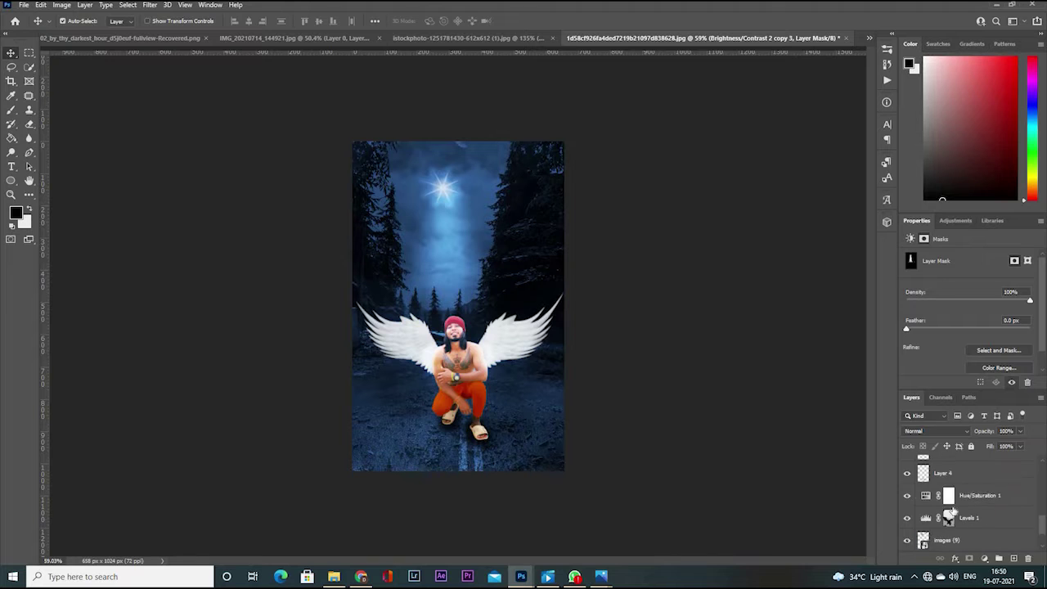
{"action": "left_click", "coordinate": [906, 472]}
{"action": "scroll", "coordinate": [948, 499], "scroll_direction": "up", "scroll_amount": 3}
{"action": "scroll", "coordinate": [458, 306], "scroll_direction": "up", "scroll_amount": 1}
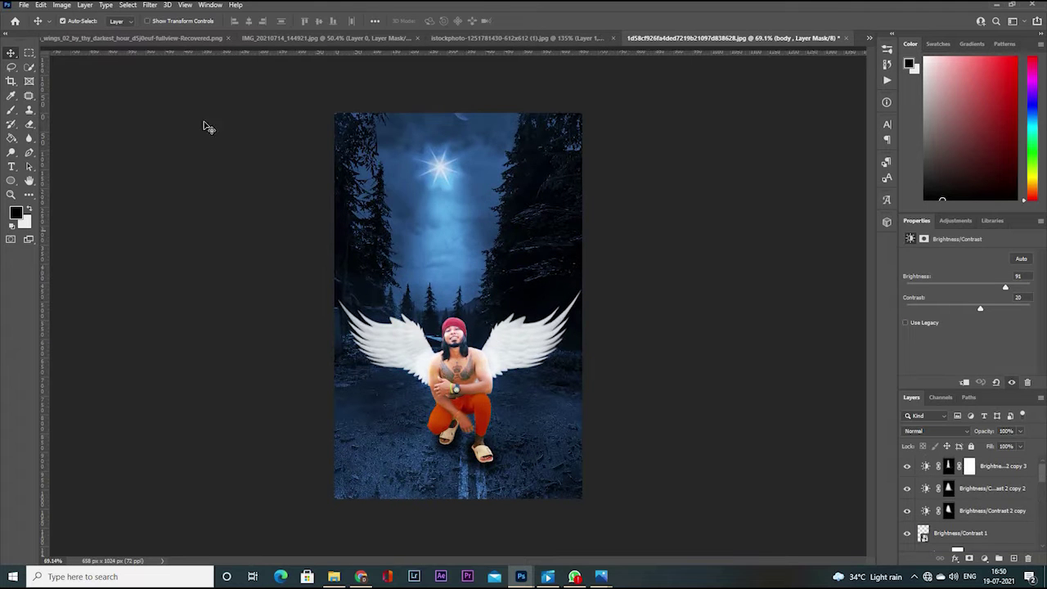
{"action": "left_click", "coordinate": [970, 466]}
{"action": "scroll", "coordinate": [897, 465], "scroll_direction": "down", "scroll_amount": 1}
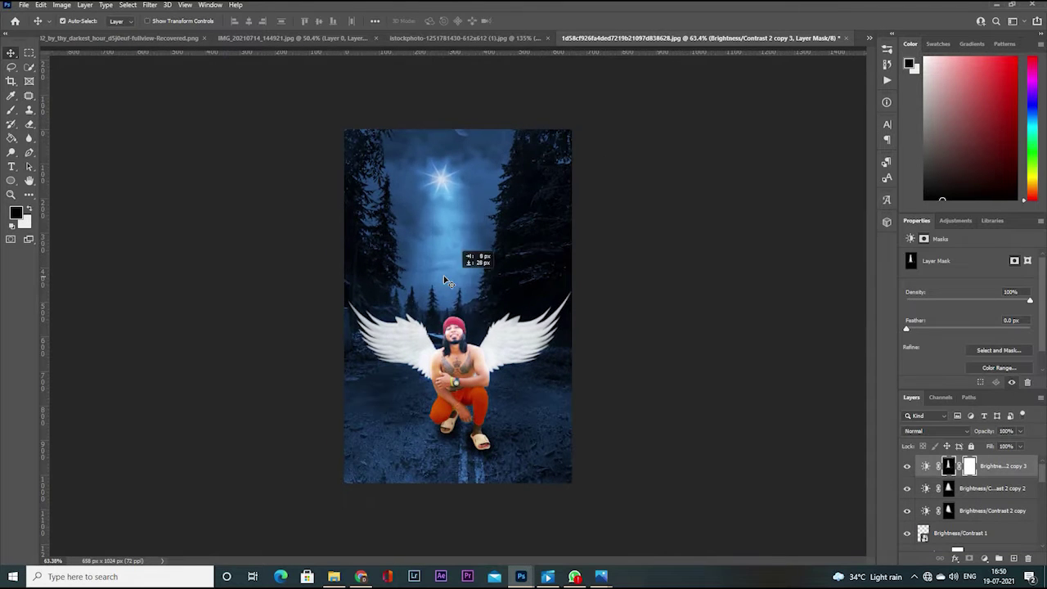
{"action": "left_click_drag", "start_coordinate": [446, 280], "coordinate": [445, 282]}
{"action": "key", "text": "Delete"}
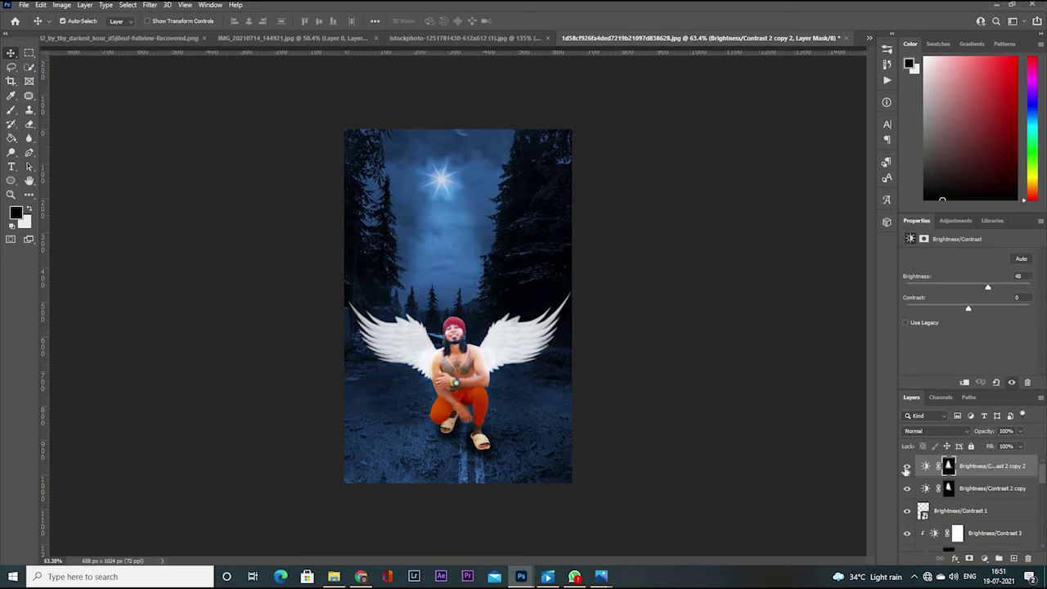
- Rescale the remaining star-glow brightness mask, discarding a trial warp, and commit
{"action": "scroll", "coordinate": [458, 263], "scroll_direction": "up", "scroll_amount": 1}
{"action": "scroll", "coordinate": [458, 263], "scroll_direction": "down", "scroll_amount": 2}
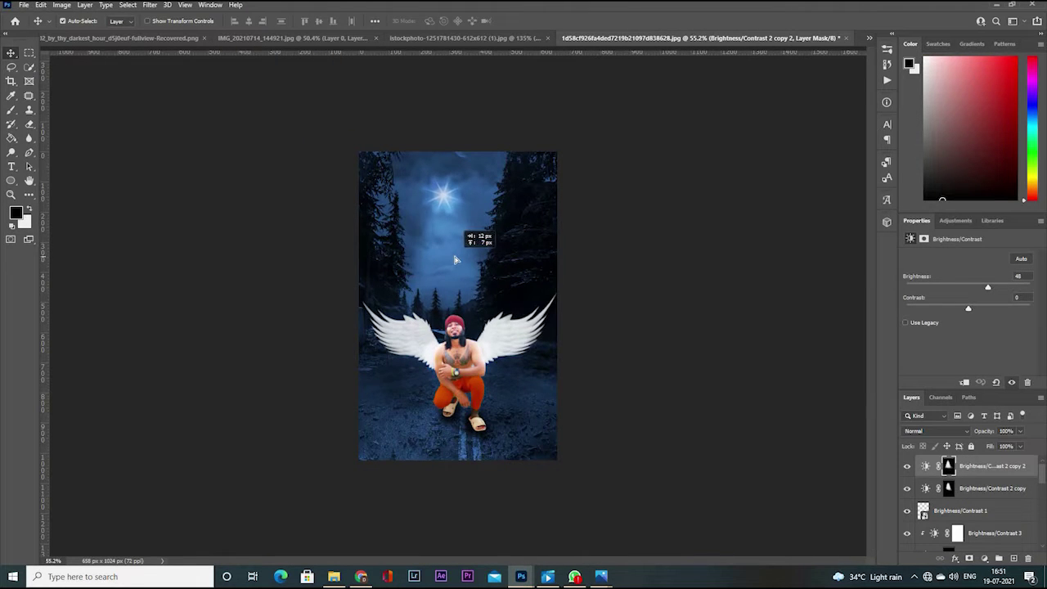
{"action": "key", "text": "ctrl+t"}
{"action": "left_click_drag", "start_coordinate": [364, 238], "coordinate": [387, 241]}
{"action": "left_click_drag", "start_coordinate": [619, 376], "coordinate": [654, 69]}
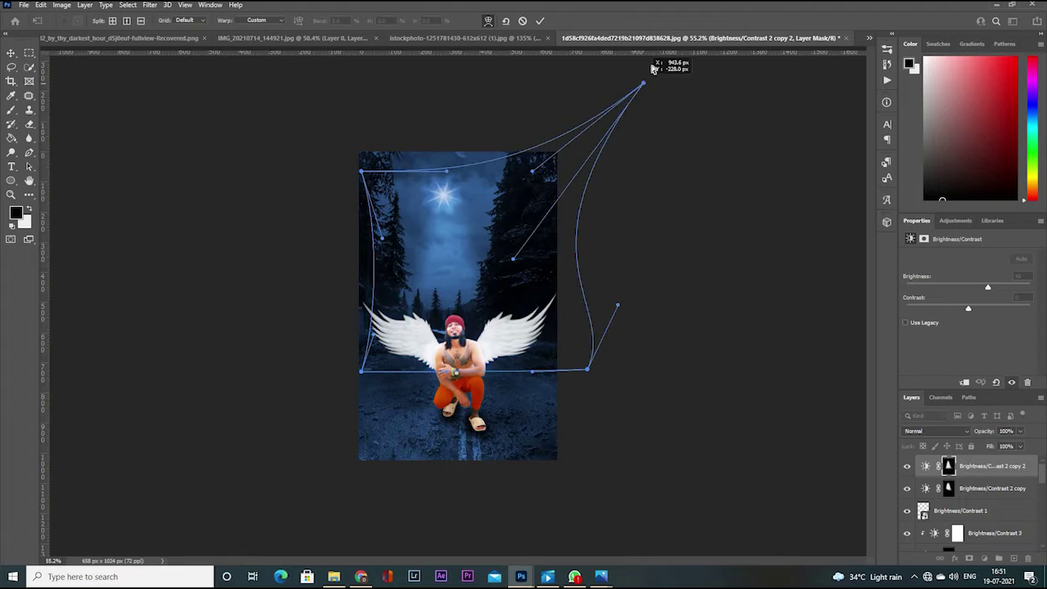
{"action": "key", "text": "ctrl+z"}
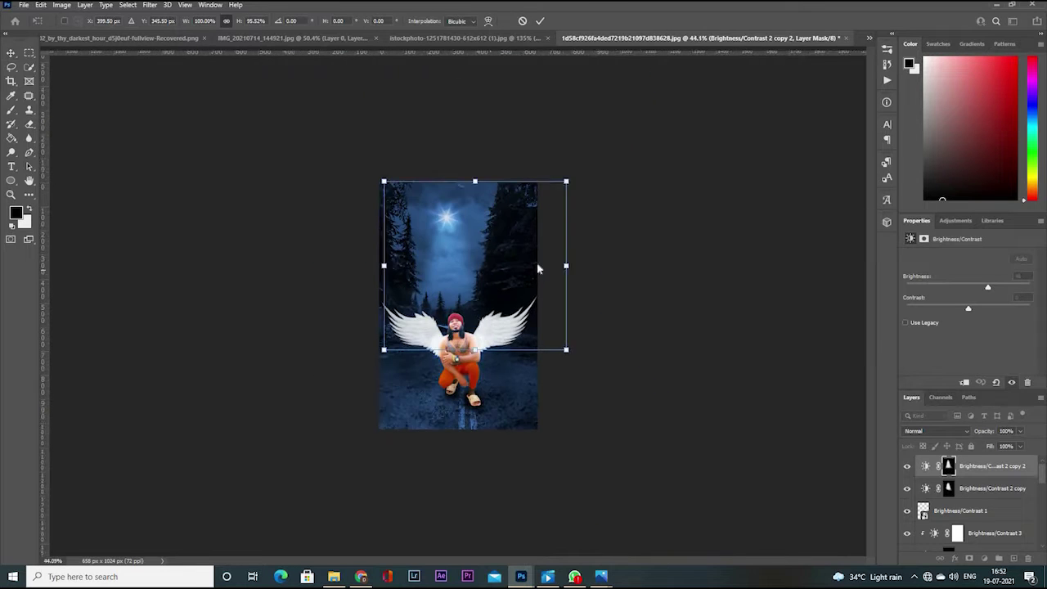
{"action": "key", "text": "Return"}
{"action": "scroll", "coordinate": [464, 268], "scroll_direction": "down", "scroll_amount": 1}
{"action": "scroll", "coordinate": [464, 268], "scroll_direction": "up", "scroll_amount": 2}
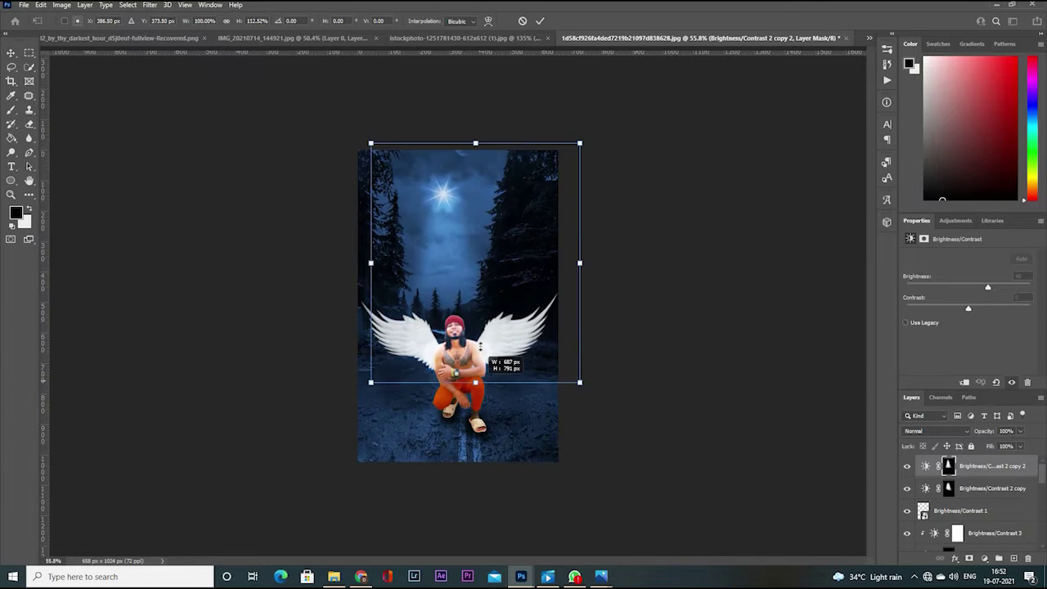
{"action": "scroll", "coordinate": [385, 246], "scroll_direction": "down", "scroll_amount": 2}
{"action": "scroll", "coordinate": [385, 245], "scroll_direction": "down", "scroll_amount": 1}
{"action": "scroll", "coordinate": [544, 360], "scroll_direction": "up", "scroll_amount": 5}
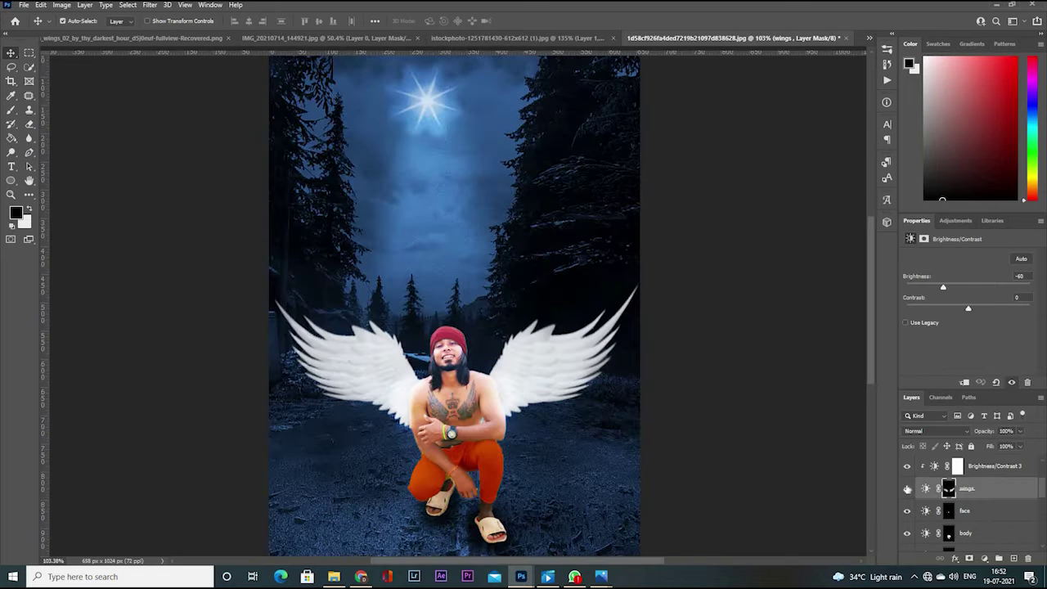
{"action": "scroll", "coordinate": [540, 343], "scroll_direction": "down", "scroll_amount": 2}
{"action": "scroll", "coordinate": [527, 314], "scroll_direction": "up", "scroll_amount": 2}
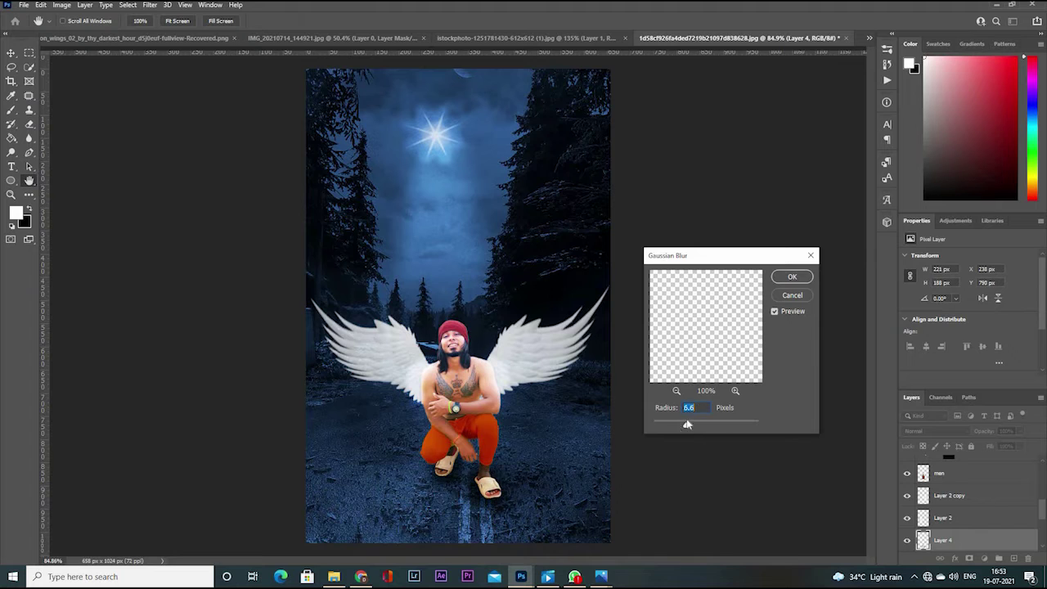
- Apply a 6.6 px Gaussian Blur to Layer 4, then go to the Filter menu for Motion Blur
{"action": "left_click", "coordinate": [791, 277]}
{"action": "left_click", "coordinate": [150, 5]}
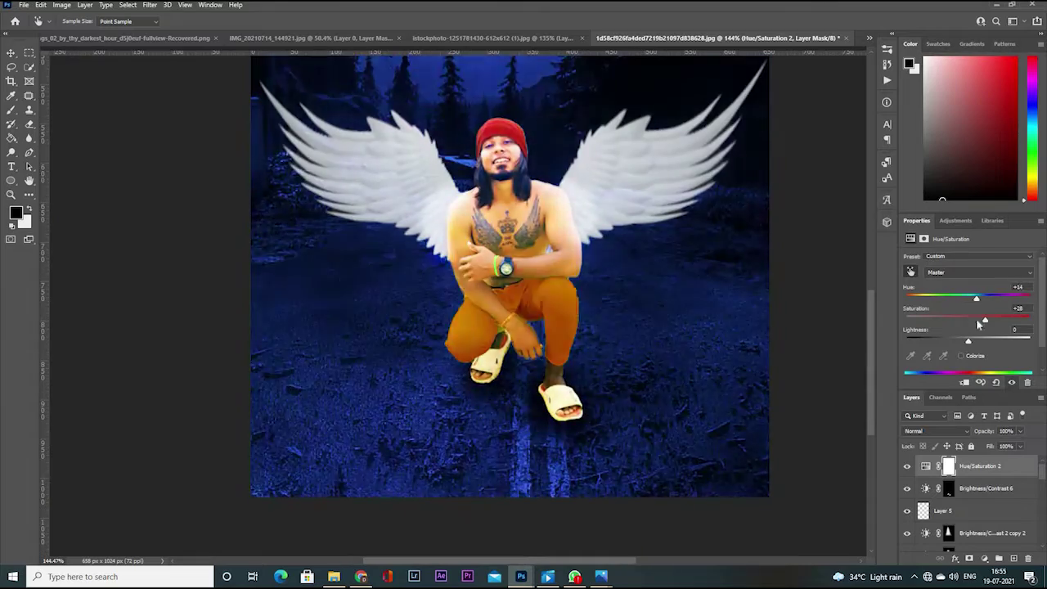
- Raise the Hue/Saturation saturation to +55 and make white the foreground colour for mask painting
{"action": "mouse_move", "coordinate": [968, 297]}
{"action": "left_mouse_down"}
{"action": "mouse_move", "coordinate": [1002, 320]}
{"action": "mouse_move", "coordinate": [967, 301]}
{"action": "left_mouse_up"}
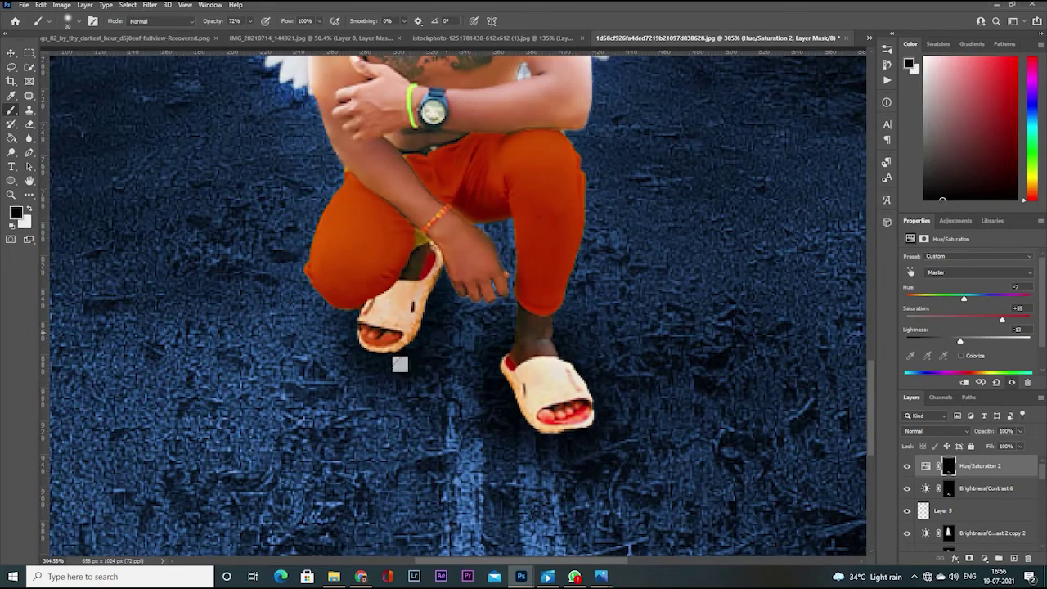
{"action": "scroll", "coordinate": [507, 377], "scroll_direction": "down", "scroll_amount": 2}
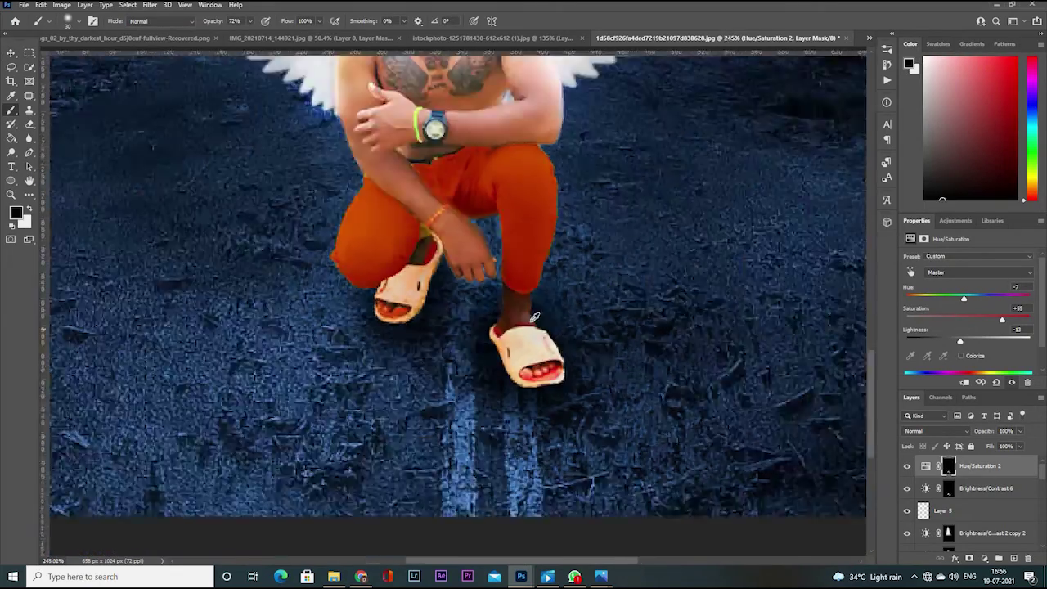
{"action": "key", "text": "x"}
{"action": "scroll", "coordinate": [505, 327], "scroll_direction": "down", "scroll_amount": 1}
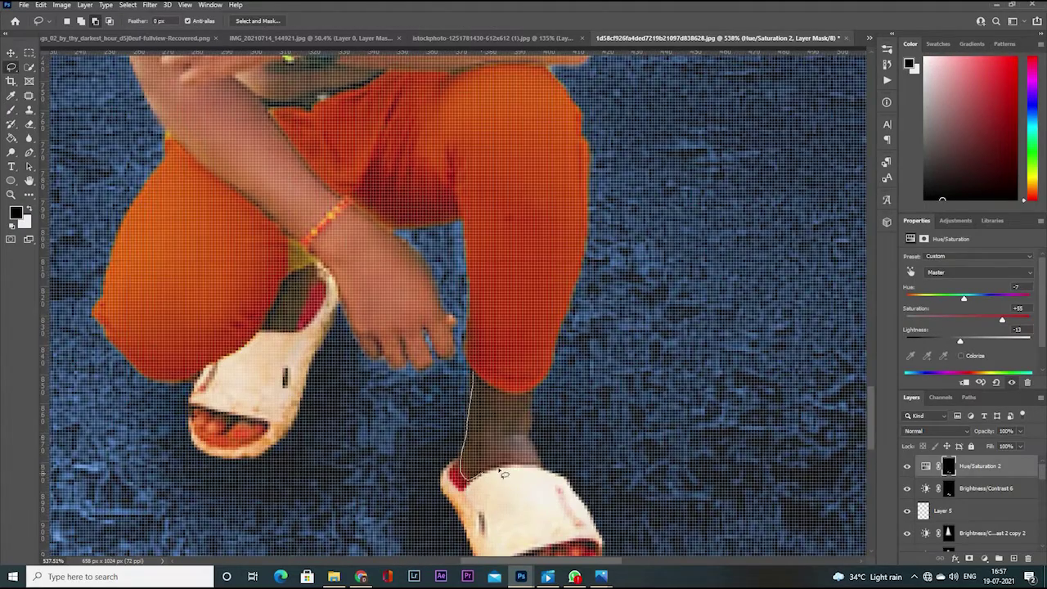
- Lasso the right ankle and copy it onto a new layer
{"action": "left_click_drag", "start_coordinate": [537, 399], "coordinate": [533, 397]}
{"action": "scroll", "coordinate": [515, 417], "scroll_direction": "down", "scroll_amount": 3}
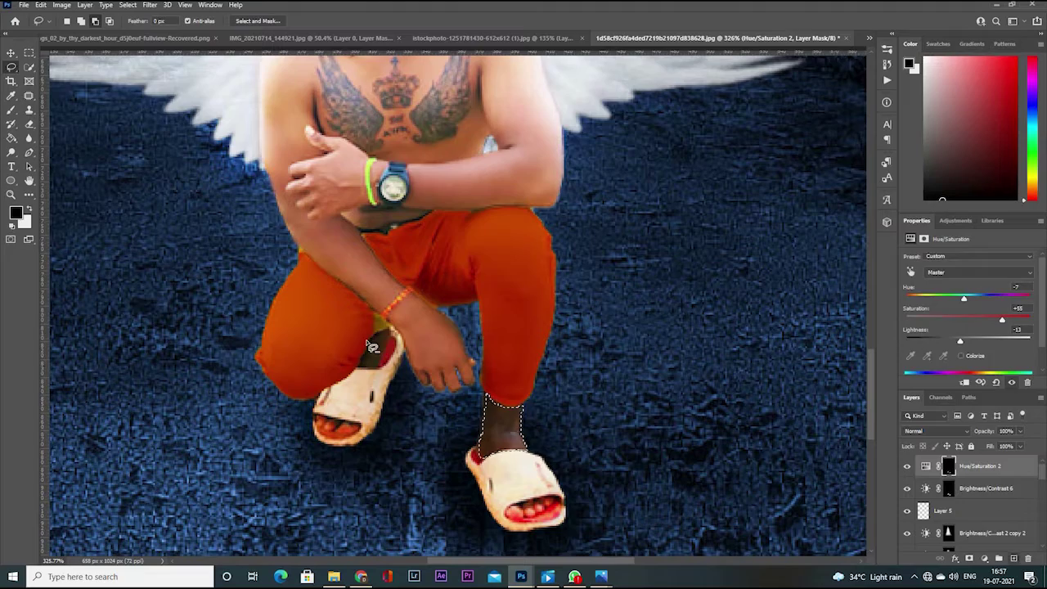
{"action": "key", "text": "ctrl+j"}
{"action": "key", "text": "x"}
{"action": "scroll", "coordinate": [372, 346], "scroll_direction": "down", "scroll_amount": 5}
{"action": "scroll", "coordinate": [409, 327], "scroll_direction": "up", "scroll_amount": 6}
{"action": "scroll", "coordinate": [447, 318], "scroll_direction": "up", "scroll_amount": 2}
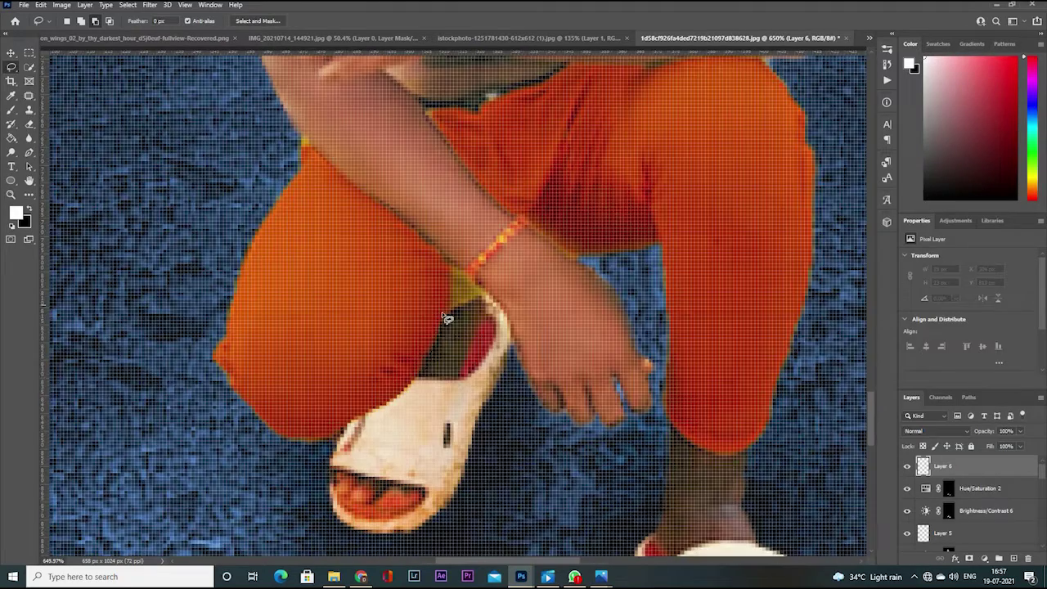
- Select the skin above both sandals and add a Brightness/Contrast adjustment masked to it
{"action": "left_click_drag", "start_coordinate": [472, 354], "coordinate": [486, 304]}
{"action": "scroll", "coordinate": [513, 311], "scroll_direction": "down", "scroll_amount": 2}
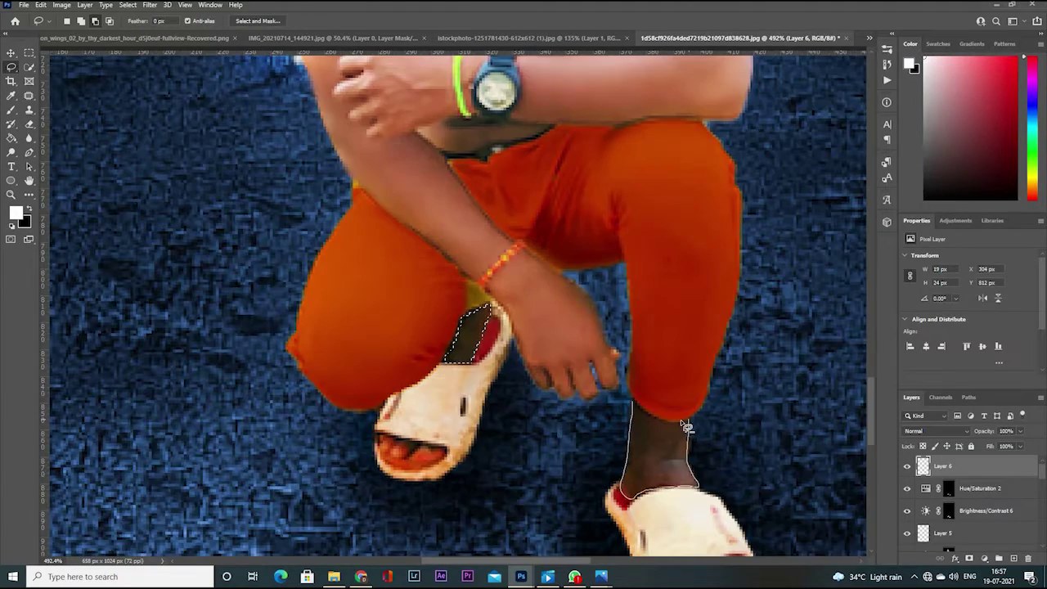
{"action": "key", "text": "w"}
{"action": "scroll", "coordinate": [640, 408], "scroll_direction": "down", "scroll_amount": 5}
{"action": "scroll", "coordinate": [654, 425], "scroll_direction": "up", "scroll_amount": 5}
{"action": "left_click_drag", "start_coordinate": [662, 397], "coordinate": [671, 442]}
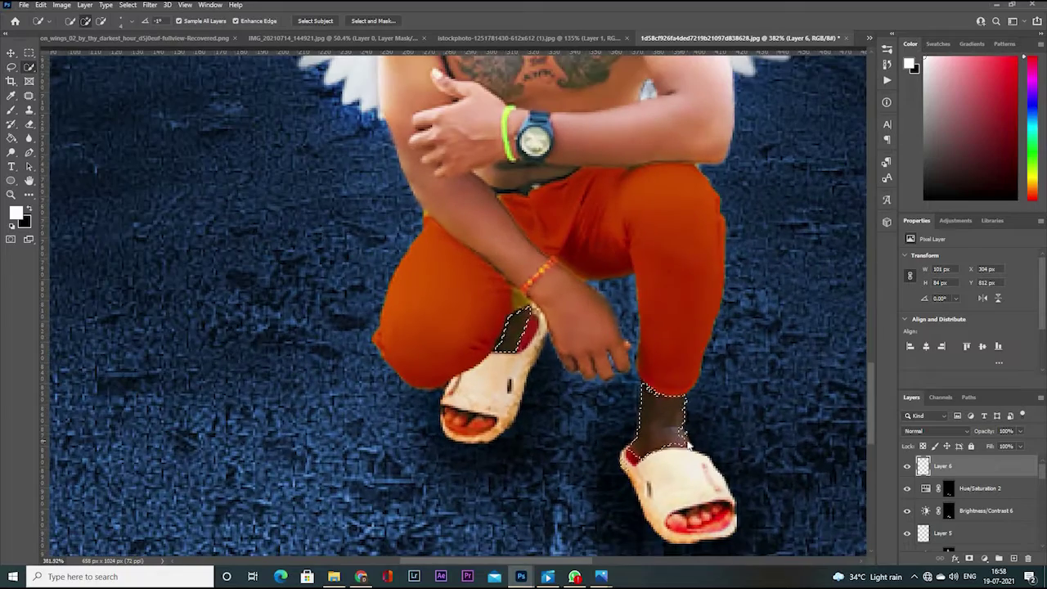
{"action": "scroll", "coordinate": [624, 446], "scroll_direction": "down", "scroll_amount": 4}
{"action": "left_click", "coordinate": [983, 557]}
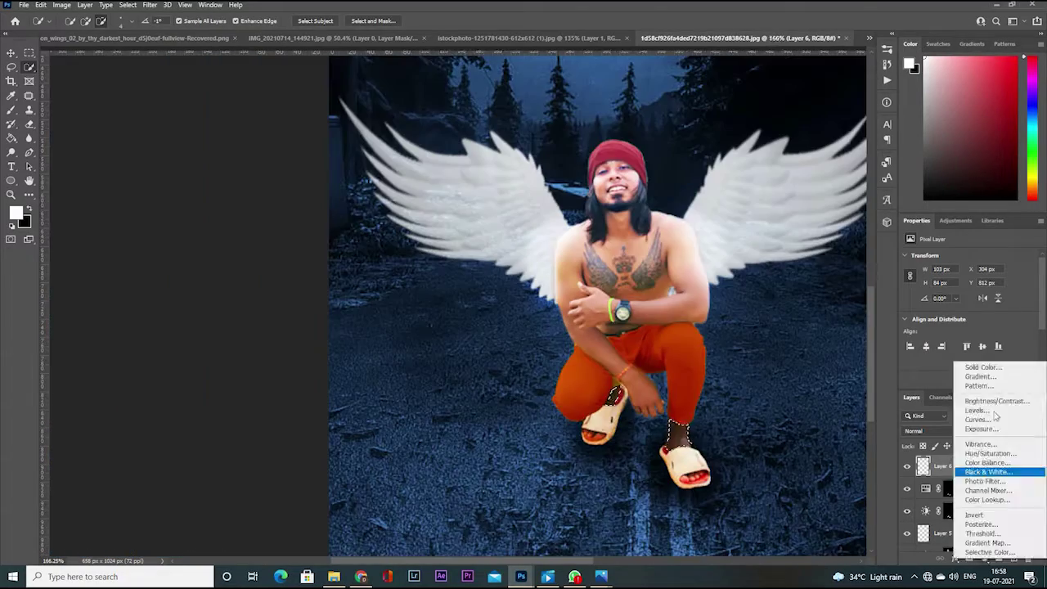
{"action": "left_click", "coordinate": [982, 467]}
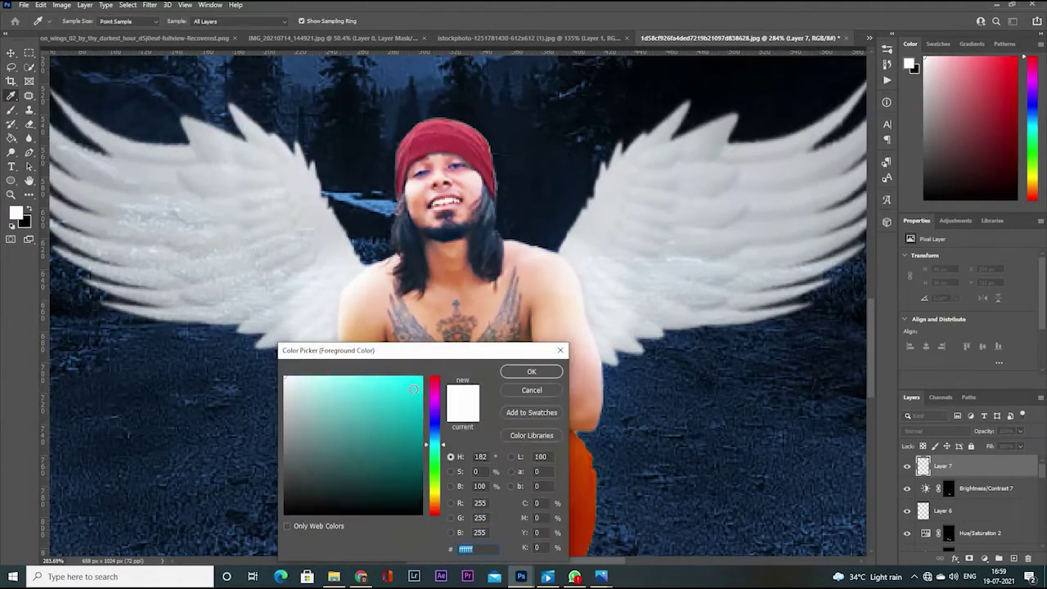
- Paint a cyan glow over the wristwatch on the Normal-mode glow layer
{"action": "key", "text": "ctrl+0"}
{"action": "left_click", "coordinate": [936, 430]}
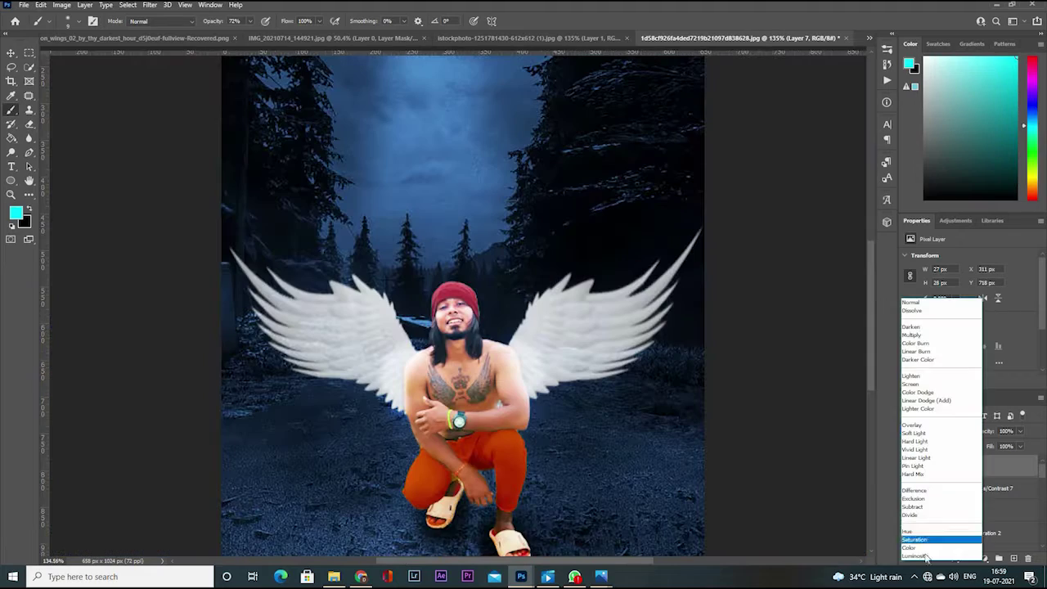
{"action": "key", "text": "Escape"}
{"action": "scroll", "coordinate": [490, 409], "scroll_direction": "up", "scroll_amount": 3}
{"action": "scroll", "coordinate": [491, 409], "scroll_direction": "down", "scroll_amount": 3}
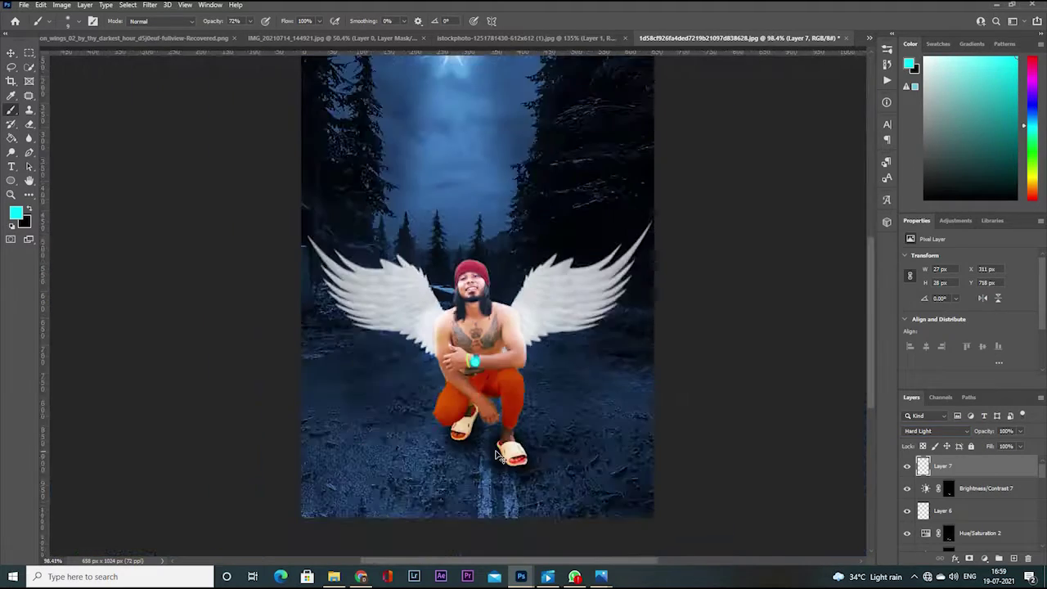
{"action": "scroll", "coordinate": [446, 397], "scroll_direction": "up", "scroll_amount": 3}
{"action": "left_click", "coordinate": [445, 364]}
- Try Overlay and a mask on the glow layer, then delete them and reset colours to black and white
{"action": "left_click", "coordinate": [937, 430]}
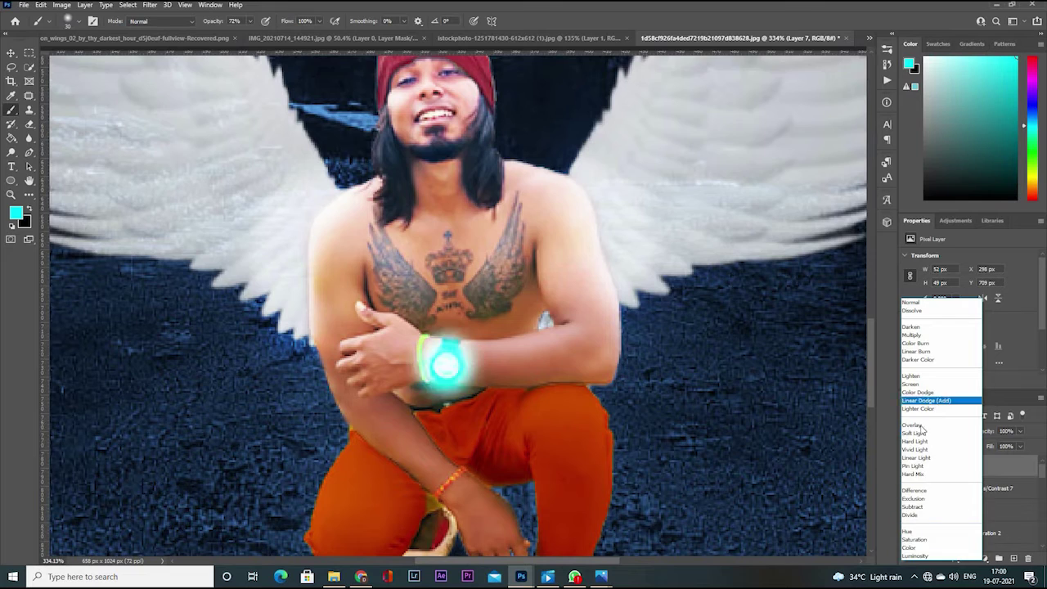
{"action": "left_click", "coordinate": [933, 427]}
{"action": "key", "text": "v"}
{"action": "scroll", "coordinate": [488, 372], "scroll_direction": "down", "scroll_amount": 5}
{"action": "scroll", "coordinate": [488, 372], "scroll_direction": "up", "scroll_amount": 5}
{"action": "left_click", "coordinate": [983, 558]}
{"action": "left_click", "coordinate": [15, 212]}
{"action": "key", "text": "Escape"}
{"action": "key", "text": "d"}
{"action": "key", "text": "b"}
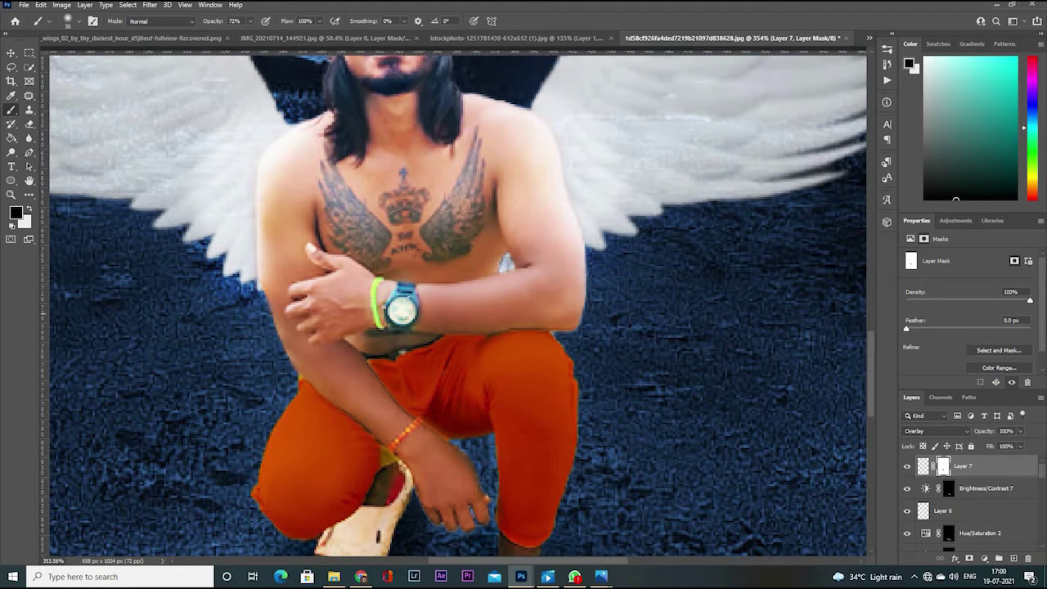
{"action": "key", "text": "Delete"}
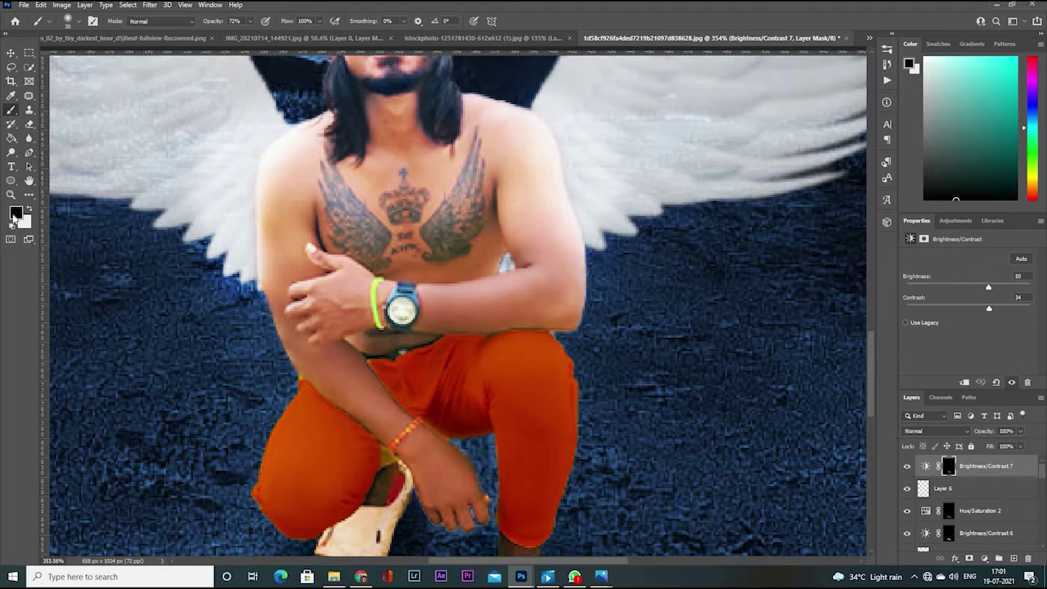
{"action": "key", "text": "x"}
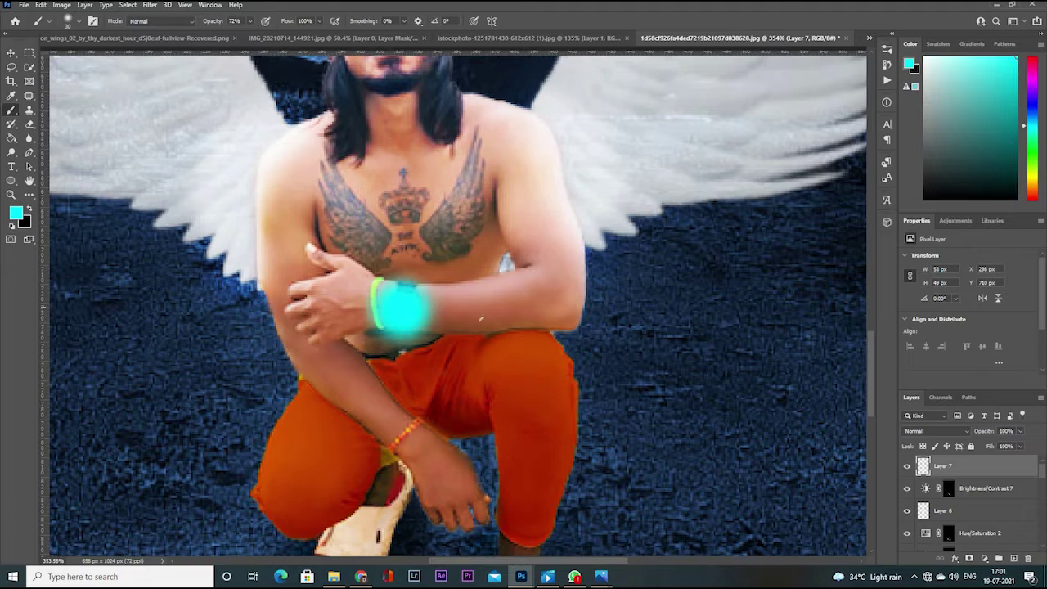
- Browse blend modes for the watch glow layer and swap foreground and background colours
{"action": "left_click", "coordinate": [936, 430]}
{"action": "key", "text": "Escape"}
{"action": "scroll", "coordinate": [401, 302], "scroll_direction": "down", "scroll_amount": 6}
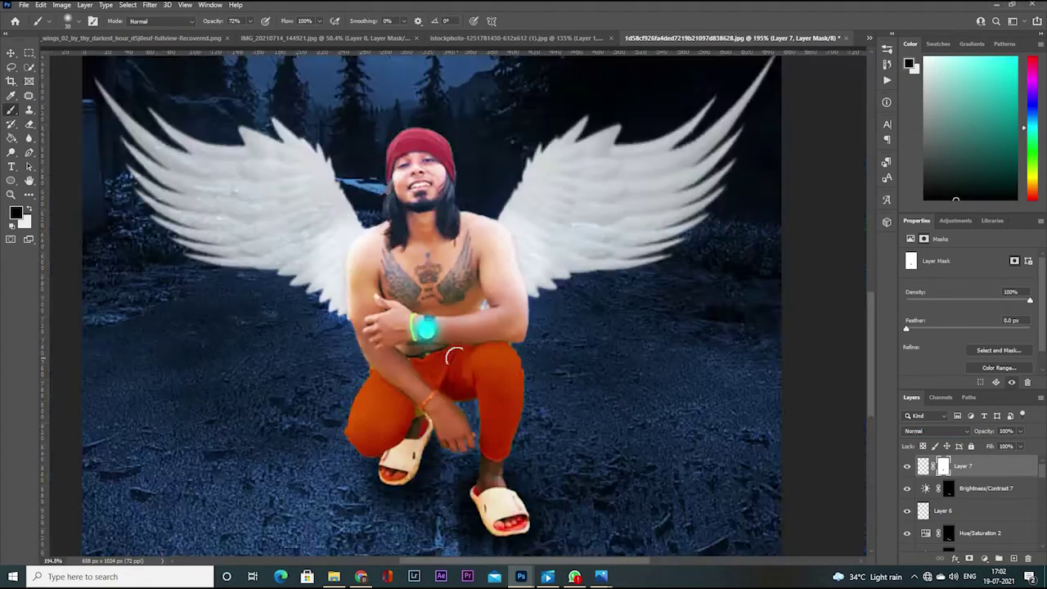
{"action": "scroll", "coordinate": [400, 302], "scroll_direction": "up", "scroll_amount": 5}
{"action": "scroll", "coordinate": [401, 302], "scroll_direction": "up", "scroll_amount": 5}
{"action": "scroll", "coordinate": [400, 303], "scroll_direction": "up", "scroll_amount": 2}
{"action": "key", "text": "x"}
{"action": "scroll", "coordinate": [479, 261], "scroll_direction": "down", "scroll_amount": 1}
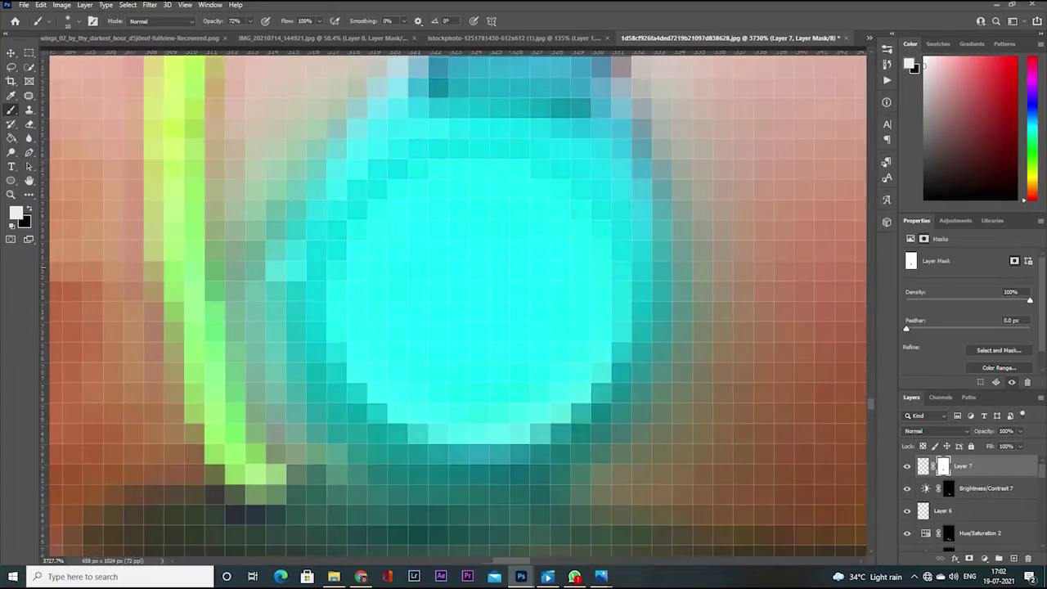
{"action": "scroll", "coordinate": [478, 261], "scroll_direction": "down", "scroll_amount": 2}
{"action": "scroll", "coordinate": [478, 262], "scroll_direction": "down", "scroll_amount": 5}
{"action": "left_click", "coordinate": [937, 431]}
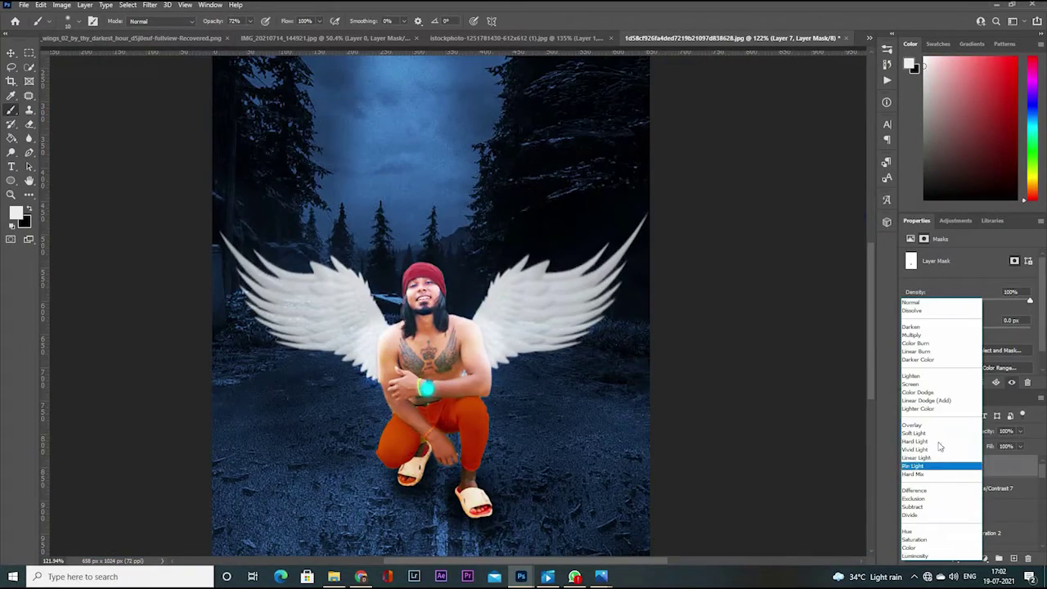
{"action": "scroll", "coordinate": [406, 352], "scroll_direction": "up", "scroll_amount": 3}
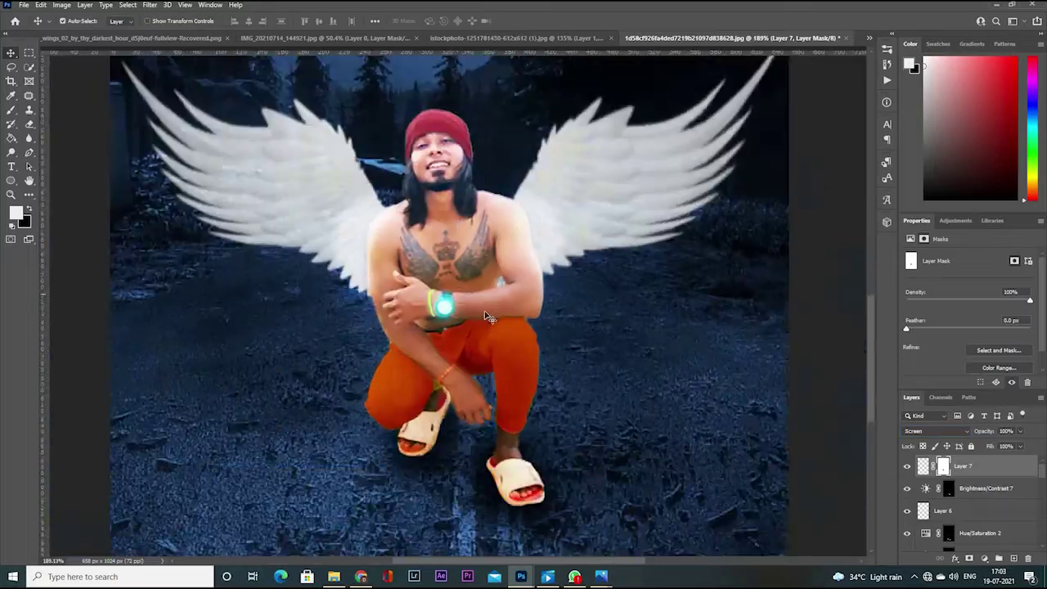
- Set the glow layer to Screen and warp the glow to wrap around the wrist
{"action": "left_click", "coordinate": [936, 430]}
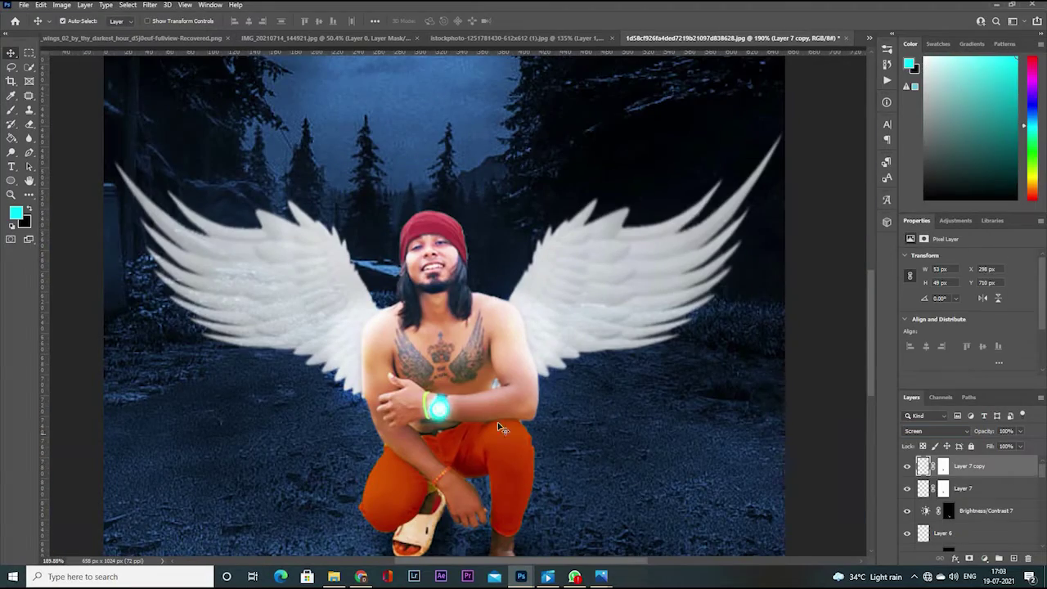
{"action": "scroll", "coordinate": [442, 392], "scroll_direction": "up", "scroll_amount": 3}
{"action": "key", "text": "ctrl+t"}
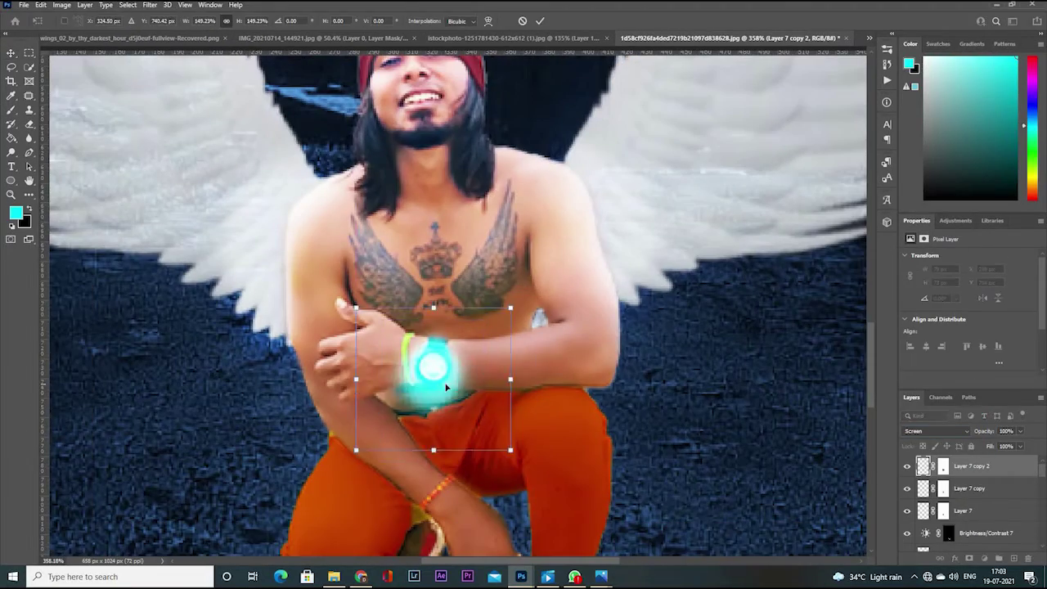
{"action": "scroll", "coordinate": [456, 381], "scroll_direction": "down", "scroll_amount": 2}
{"action": "left_click_drag", "start_coordinate": [458, 399], "coordinate": [473, 410]}
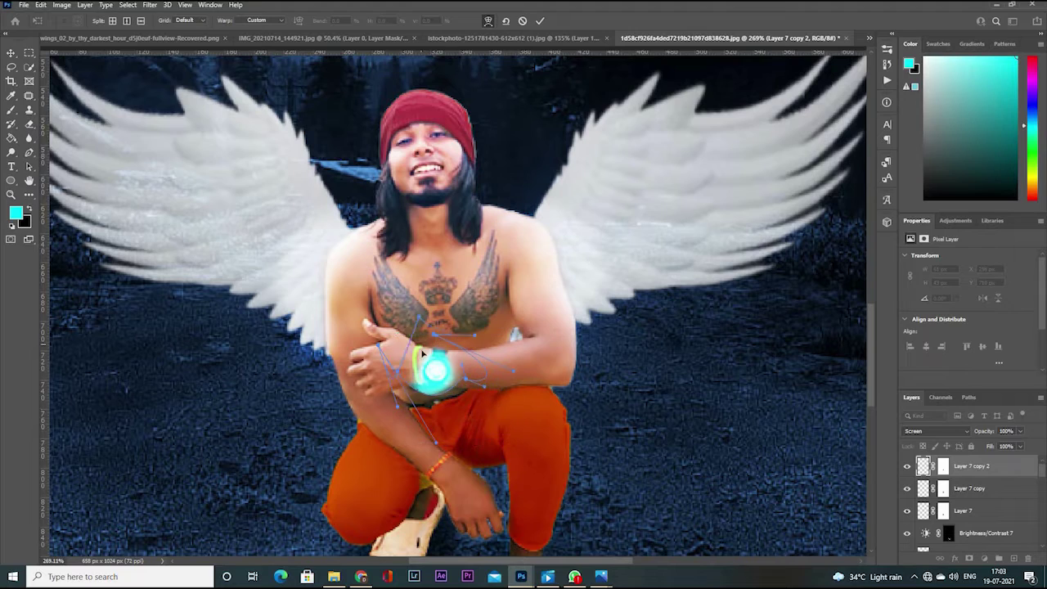
{"action": "scroll", "coordinate": [423, 353], "scroll_direction": "up", "scroll_amount": 3}
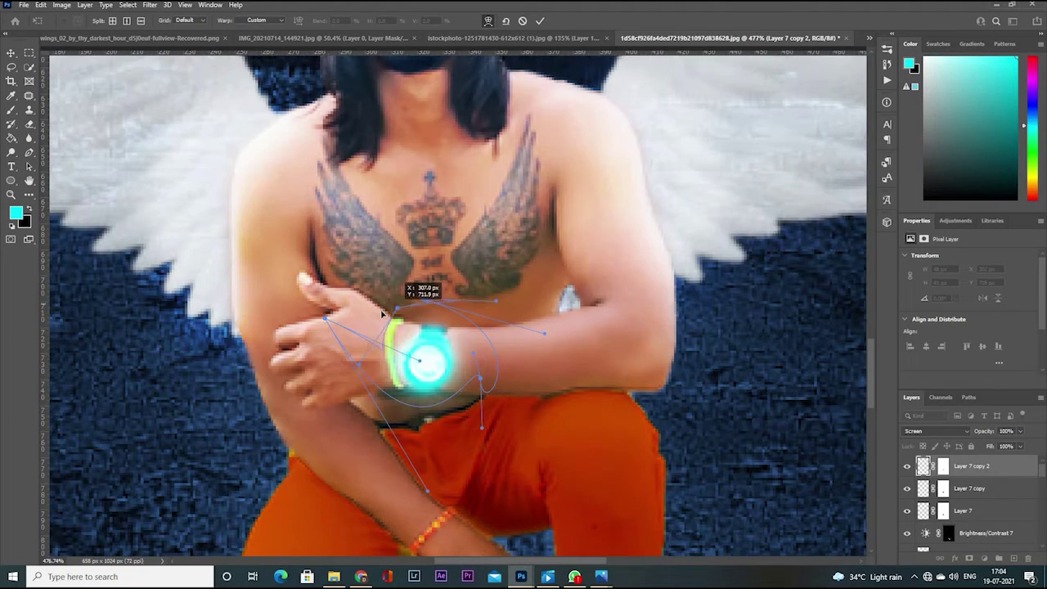
{"action": "scroll", "coordinate": [449, 451], "scroll_direction": "down", "scroll_amount": 3}
{"action": "key", "text": "Return"}
- Apply a Motion Blur with Angle 5 and Distance 15 to the glow
{"action": "left_click", "coordinate": [150, 4]}
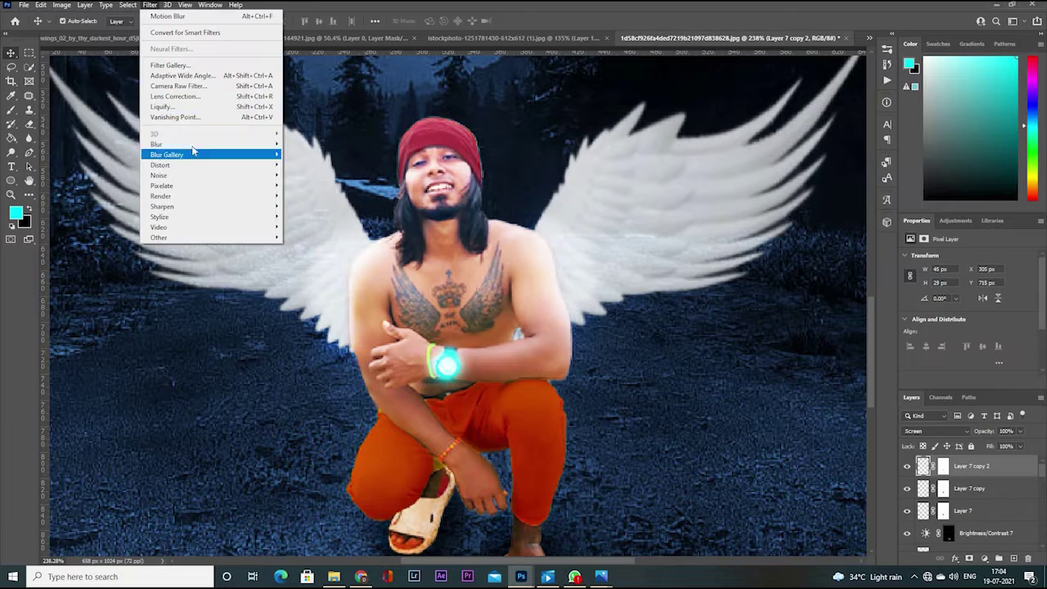
{"action": "left_click", "coordinate": [335, 235]}
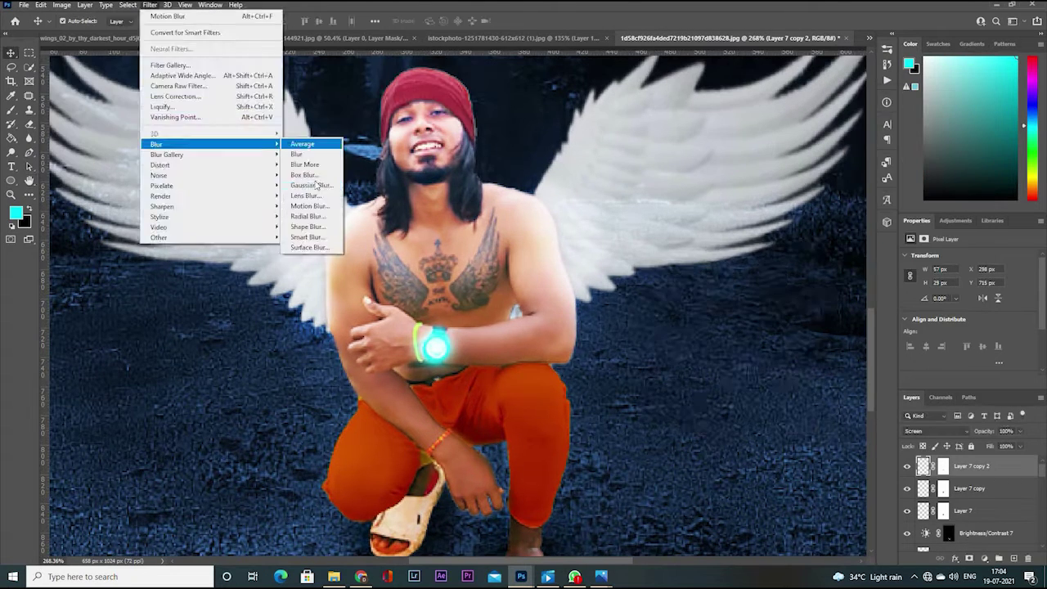
{"action": "left_click", "coordinate": [319, 189]}
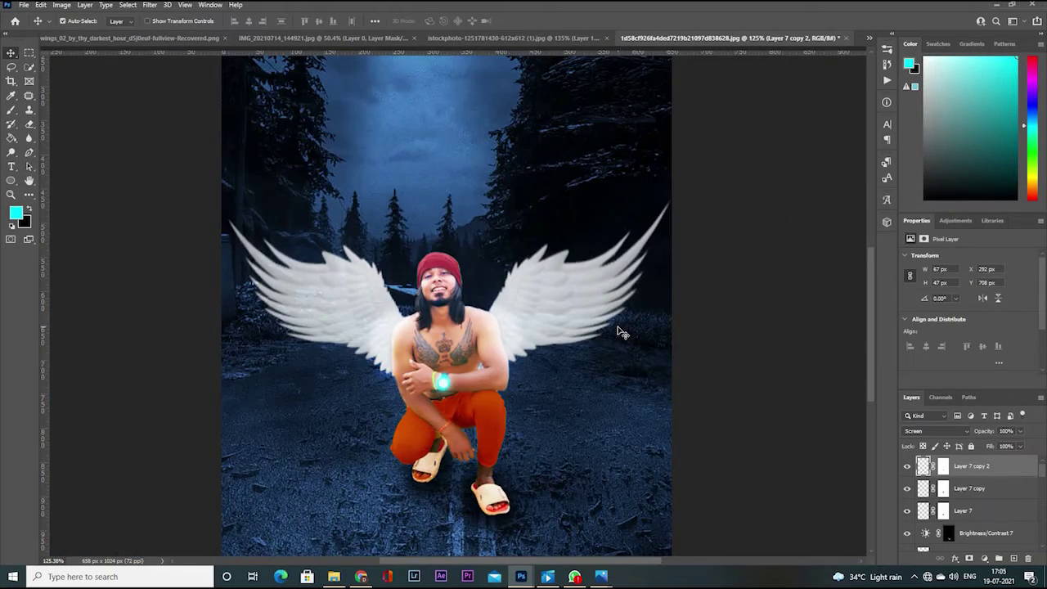
- Set Hue/Saturation 3 to hue +4 with darker lightness and invert its mask
{"action": "left_click_drag", "start_coordinate": [986, 299], "coordinate": [970, 297]}
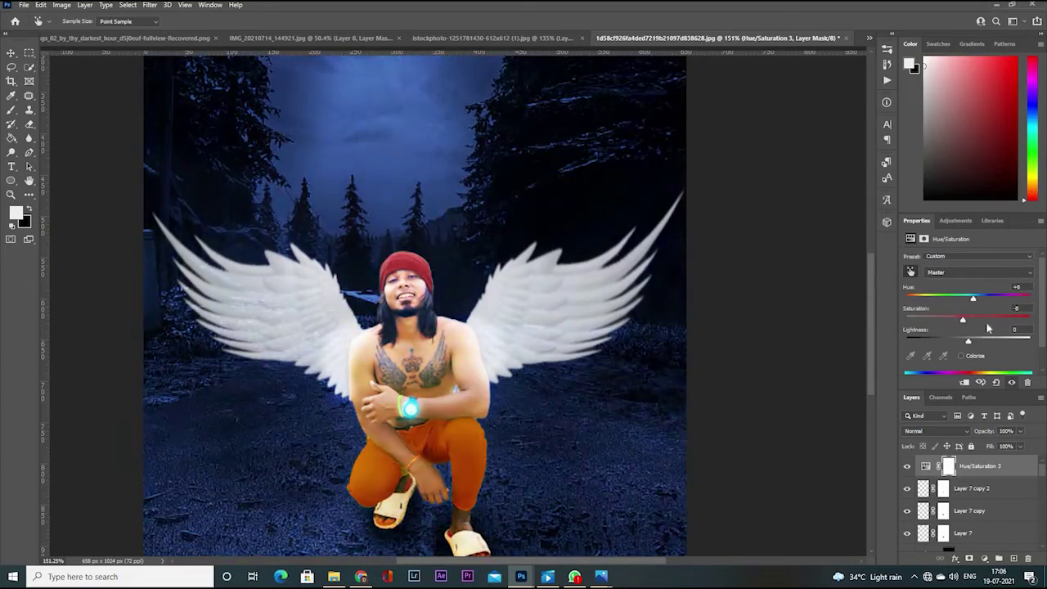
{"action": "left_click_drag", "start_coordinate": [974, 299], "coordinate": [969, 297]}
{"action": "left_click_drag", "start_coordinate": [968, 341], "coordinate": [965, 341]}
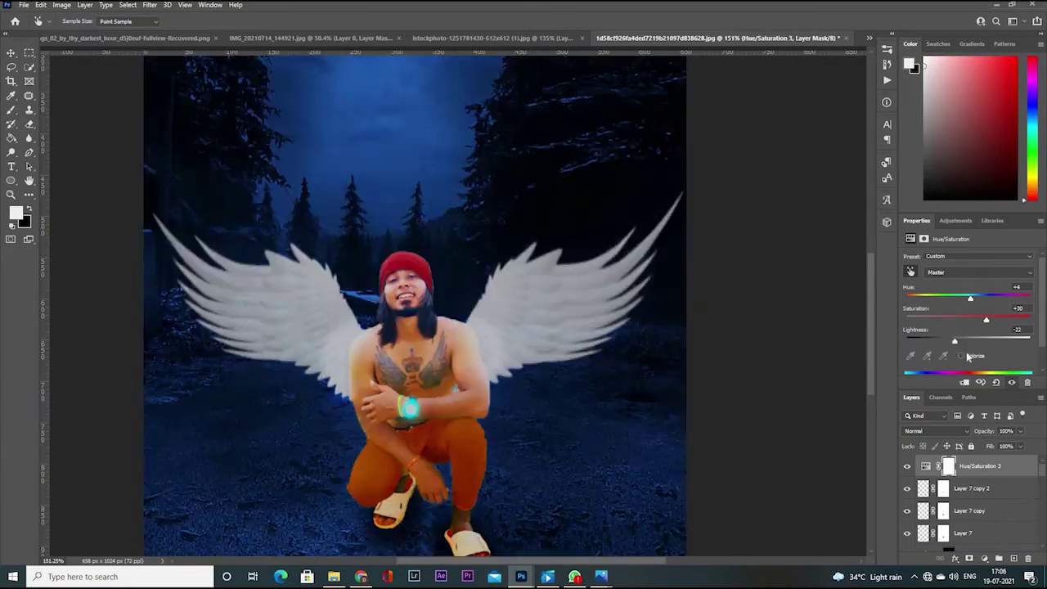
{"action": "key", "text": "ctrl+i"}
{"action": "key", "text": "b"}
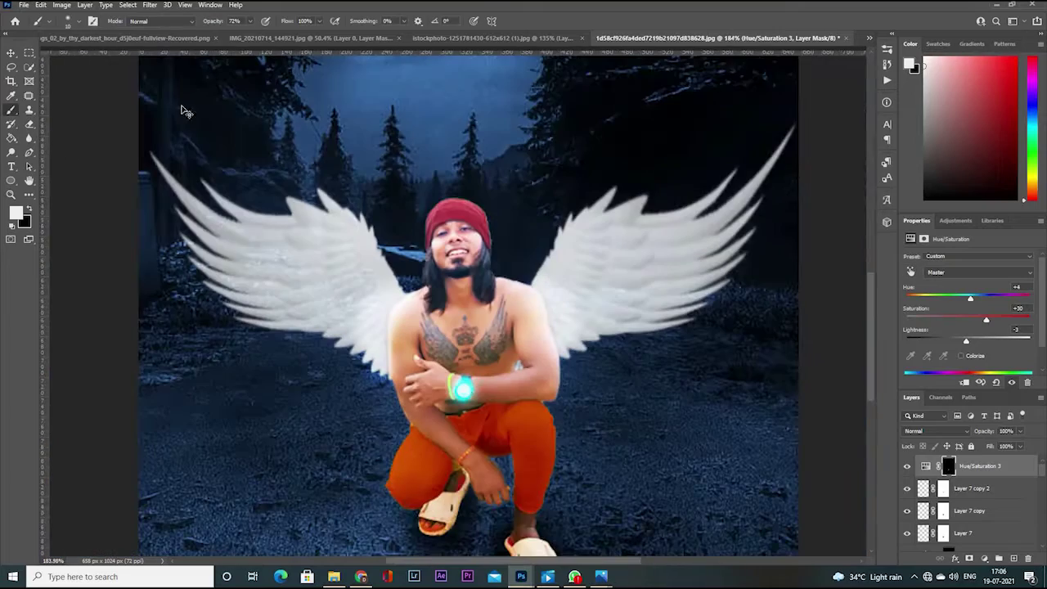
- Lower the glow layer to 51% and step through the glow and adjustment layers to Layer 7 copy
{"action": "left_click", "coordinate": [1018, 446]}
{"action": "left_click", "coordinate": [991, 487]}
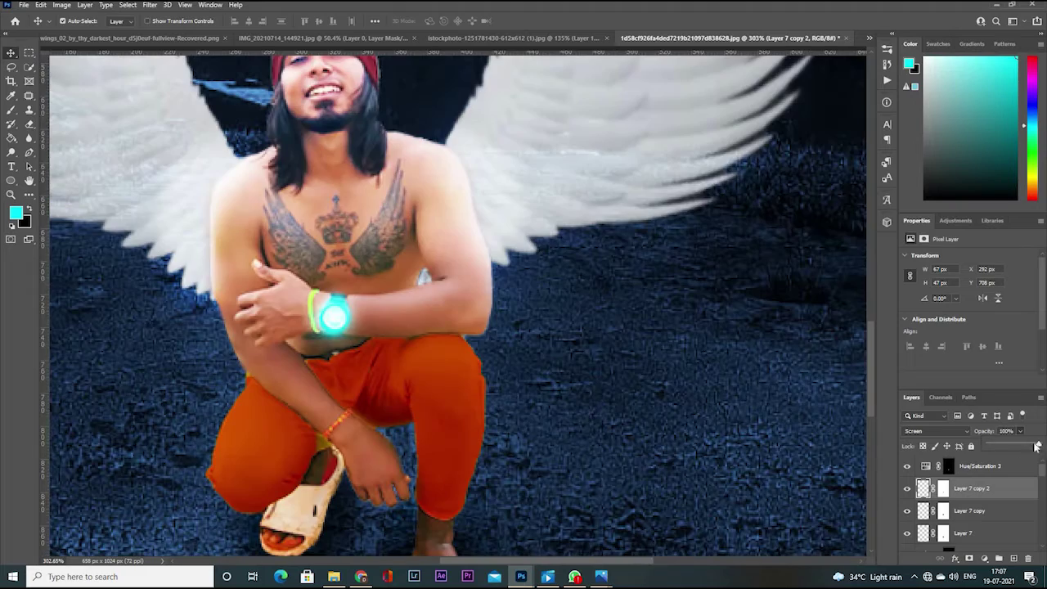
{"action": "left_click", "coordinate": [948, 466]}
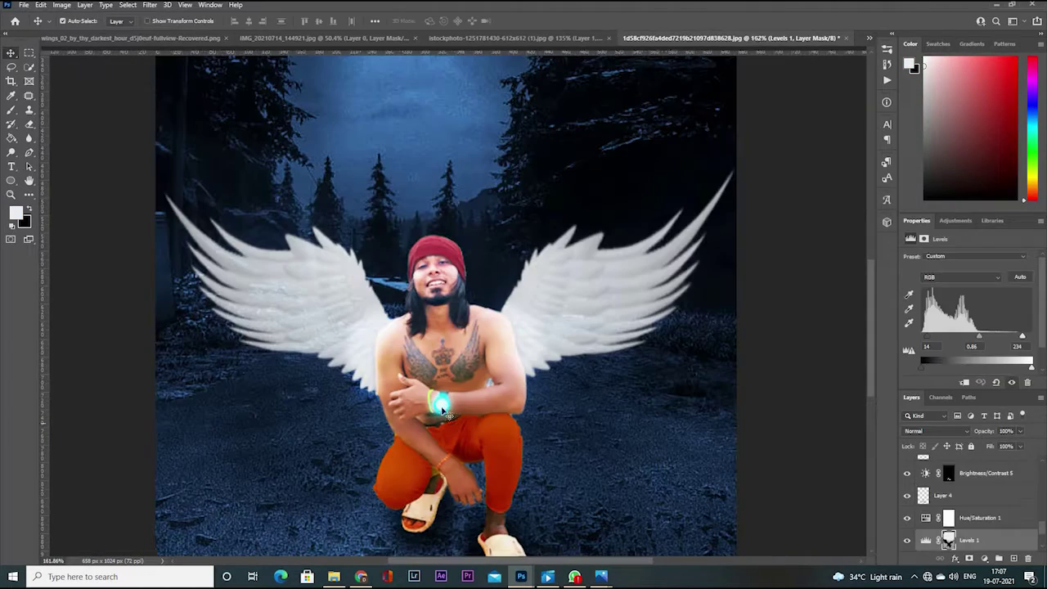
{"action": "left_click", "coordinate": [961, 487]}
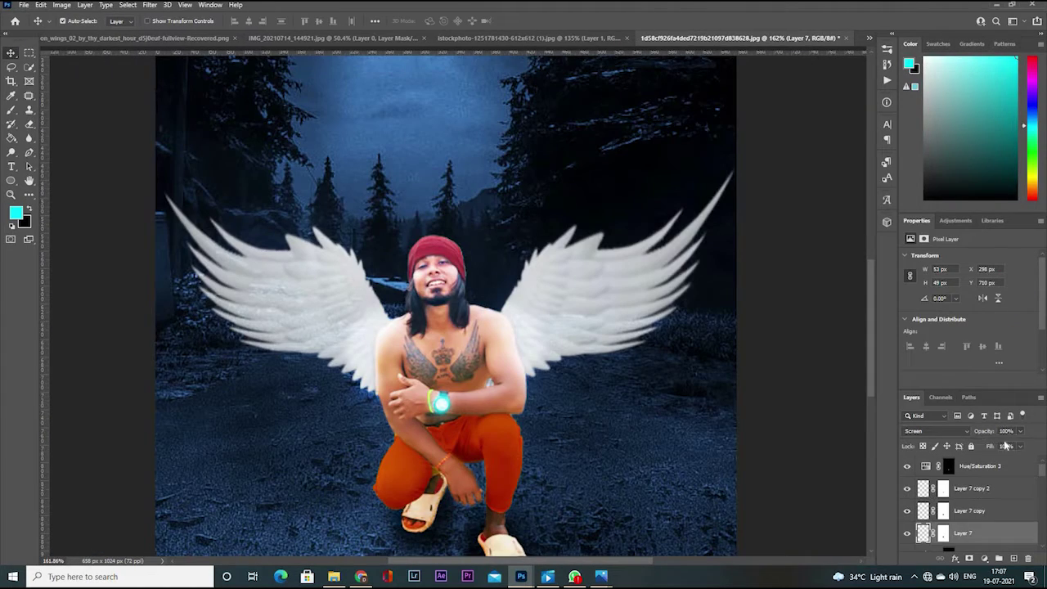
{"action": "scroll", "coordinate": [701, 245], "scroll_direction": "down", "scroll_amount": 2}
{"action": "scroll", "coordinate": [701, 245], "scroll_direction": "up", "scroll_amount": 2}
{"action": "key", "text": "alt+bracketright"}
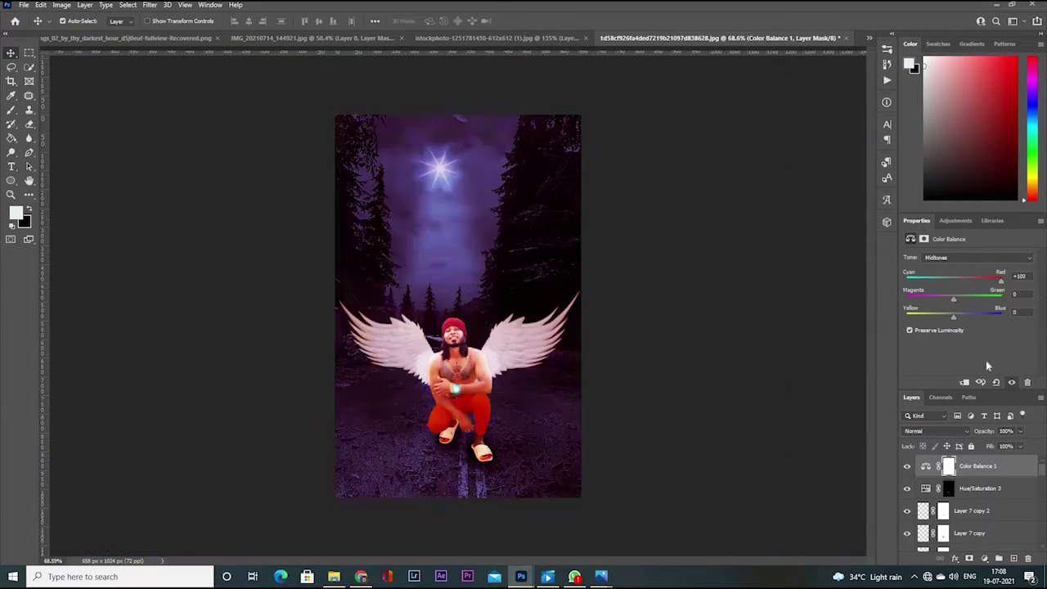
- Push the Color Balance midtones toward blue, to +82
{"action": "mouse_move", "coordinate": [952, 298]}
{"action": "left_mouse_down"}
{"action": "mouse_move", "coordinate": [979, 299]}
{"action": "mouse_move", "coordinate": [991, 316]}
{"action": "left_mouse_up"}
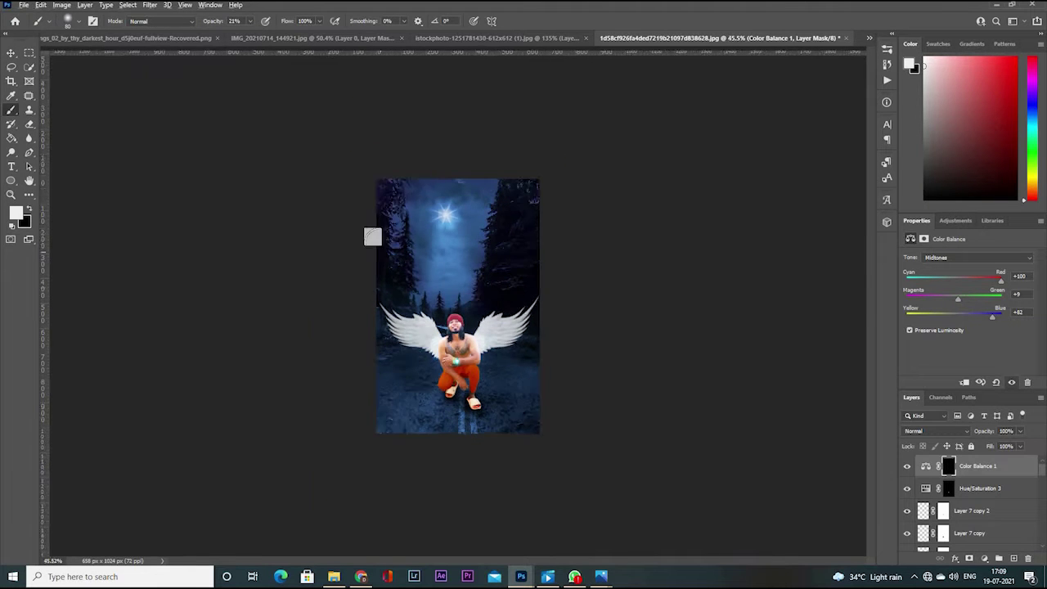
{"action": "scroll", "coordinate": [372, 236], "scroll_direction": "up", "scroll_amount": 4}
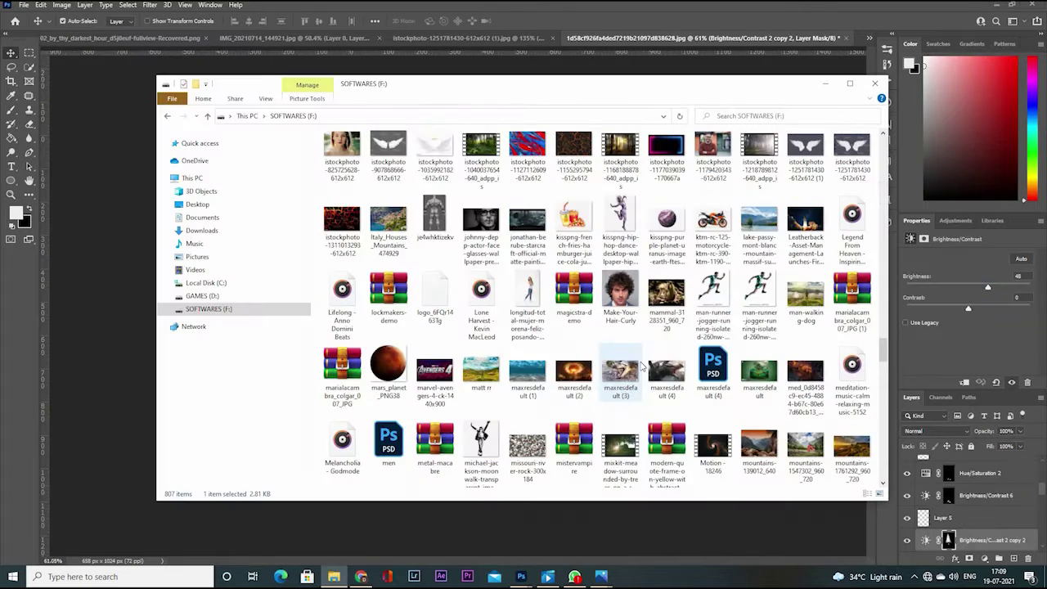
{"action": "scroll", "coordinate": [644, 368], "scroll_direction": "down", "scroll_amount": 1}
- Place the cracked-lava texture and warp its top edge upward
{"action": "mouse_move", "coordinate": [572, 122]}
{"action": "left_mouse_down"}
{"action": "mouse_move", "coordinate": [468, 389]}
{"action": "mouse_move", "coordinate": [570, 358]}
{"action": "left_mouse_up"}
{"action": "right_click", "coordinate": [491, 263]}
{"action": "left_click", "coordinate": [524, 362]}
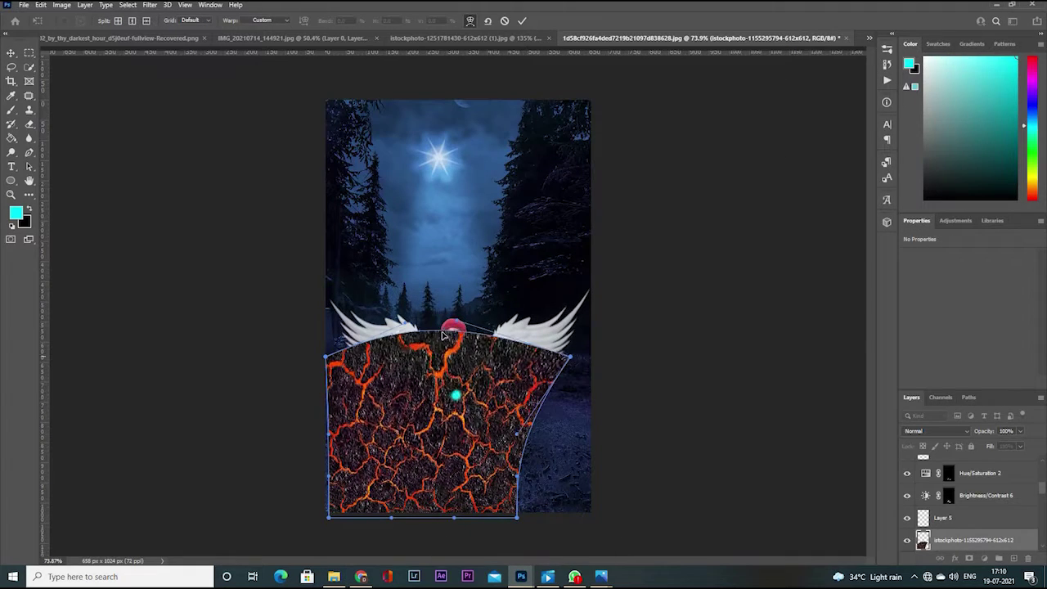
{"action": "key", "text": "Return"}
- Blend the lava layer in Lighten mode and drag the galaxy photo from Explorer into Photoshop
{"action": "left_click", "coordinate": [936, 431]}
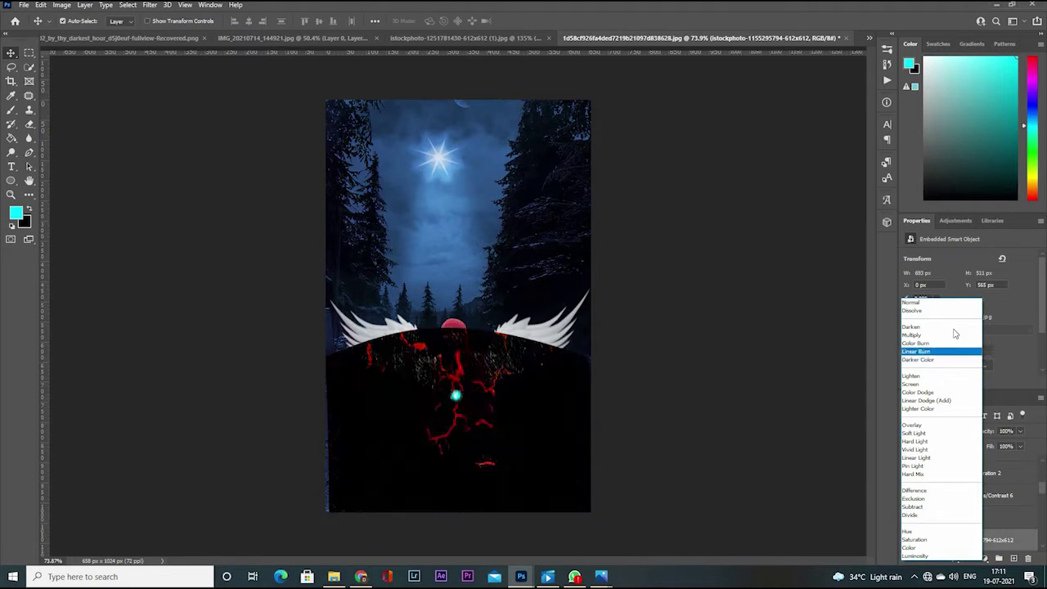
{"action": "left_click", "coordinate": [937, 376]}
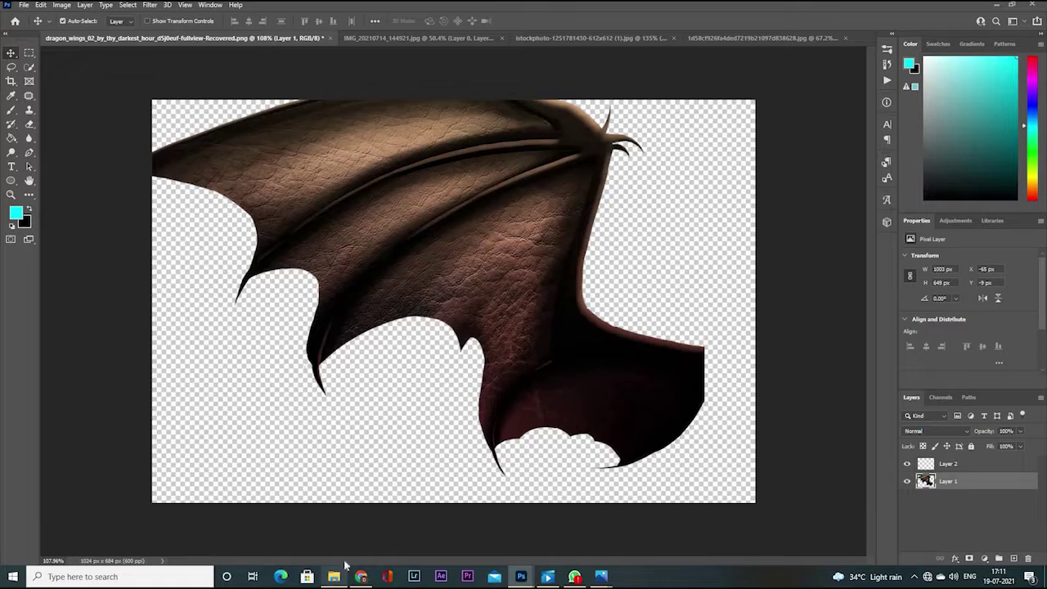
{"action": "left_click", "coordinate": [334, 575]}
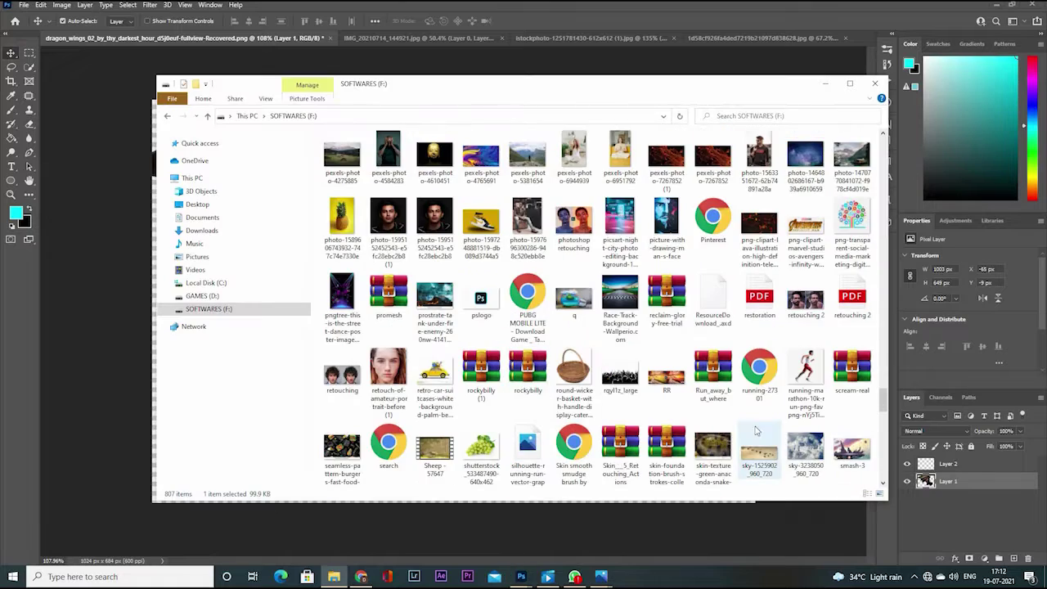
{"action": "left_click_drag", "start_coordinate": [805, 164], "coordinate": [860, 41]}
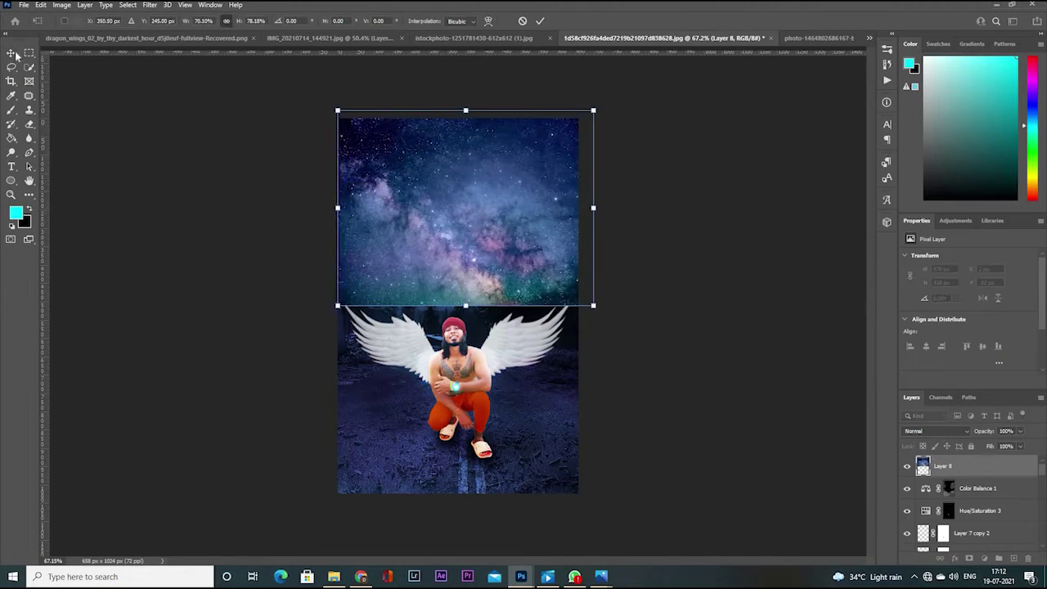
- Commit the galaxy Layer 8, set its blend mode to Overlay after trying Hard Light, and add a layer mask
{"action": "key", "text": "Return"}
{"action": "left_click", "coordinate": [937, 431]}
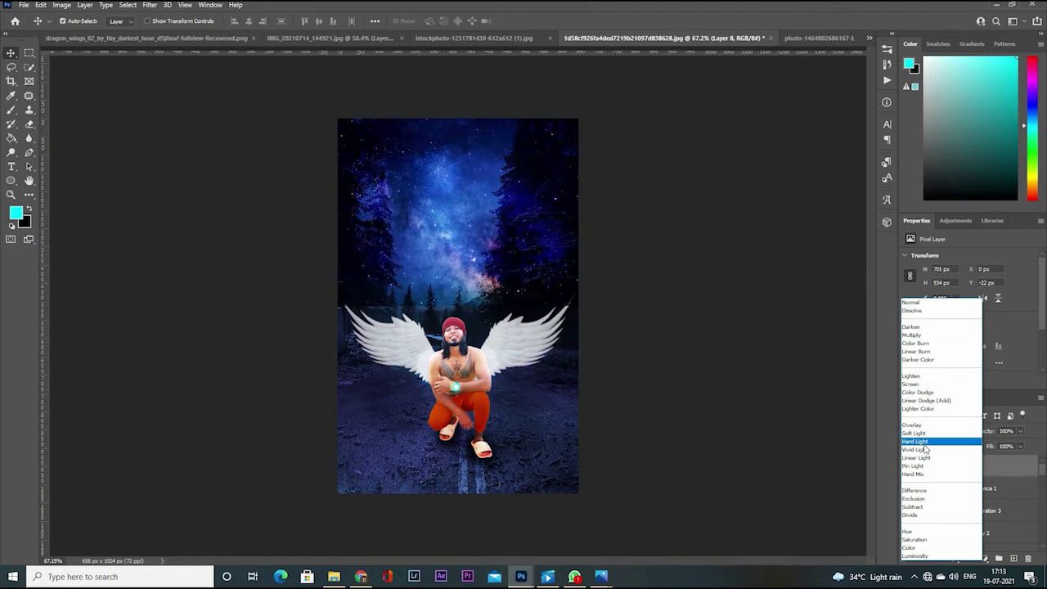
{"action": "left_click", "coordinate": [920, 441]}
{"action": "scroll", "coordinate": [501, 221], "scroll_direction": "up", "scroll_amount": 1}
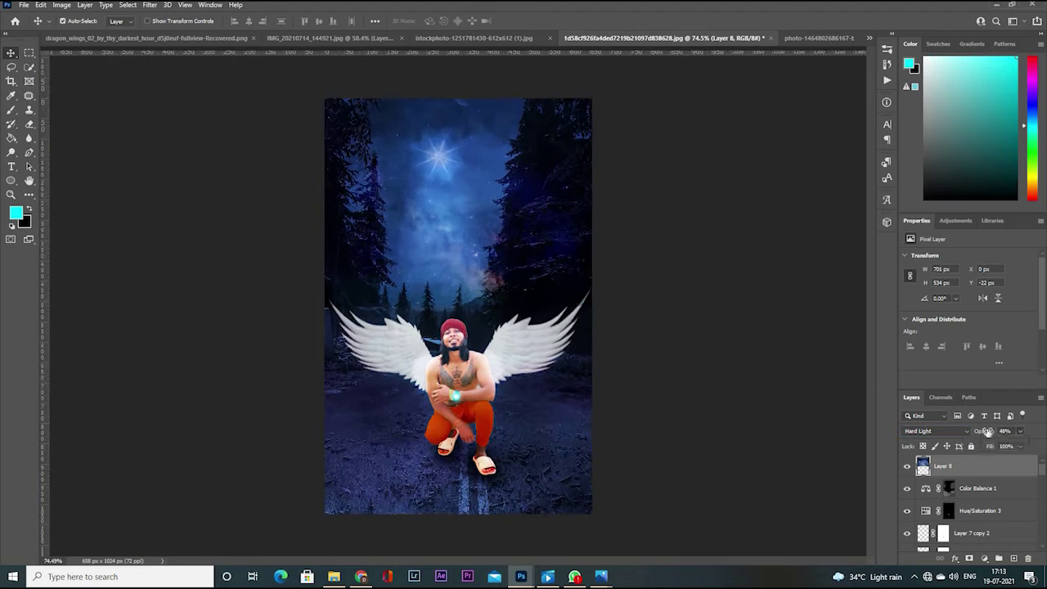
{"action": "left_click", "coordinate": [935, 430]}
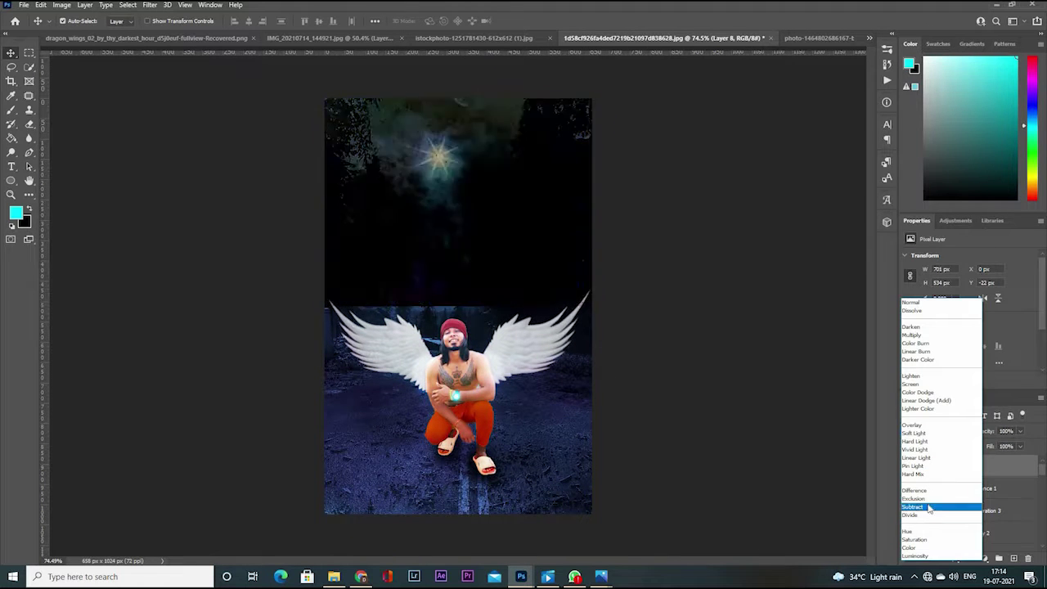
{"action": "left_click", "coordinate": [937, 426]}
{"action": "left_click", "coordinate": [969, 558]}
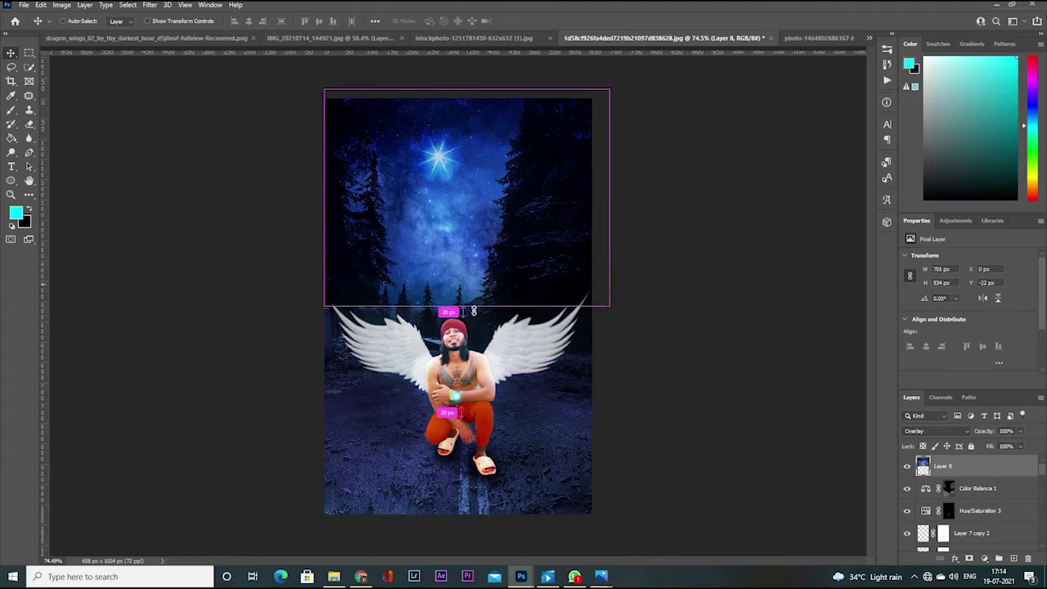
{"action": "scroll", "coordinate": [519, 254], "scroll_direction": "down", "scroll_amount": 5}
{"action": "scroll", "coordinate": [518, 246], "scroll_direction": "up", "scroll_amount": 5}
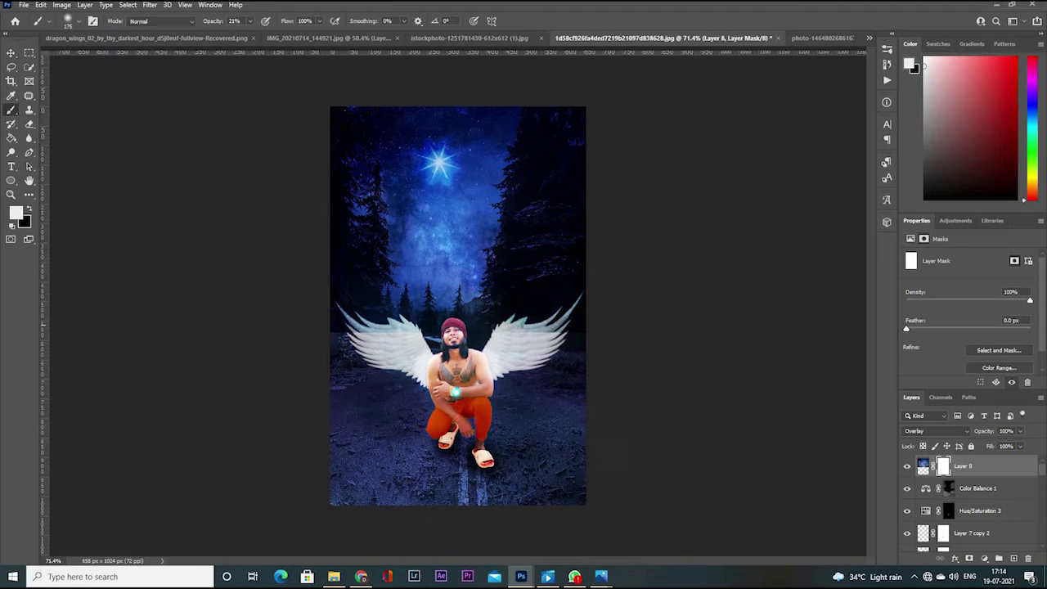
- Paint black on the galaxy mask to hide the overlay along the left side and top
{"action": "key", "text": "x"}
{"action": "left_click_drag", "start_coordinate": [331, 458], "coordinate": [319, 139]}
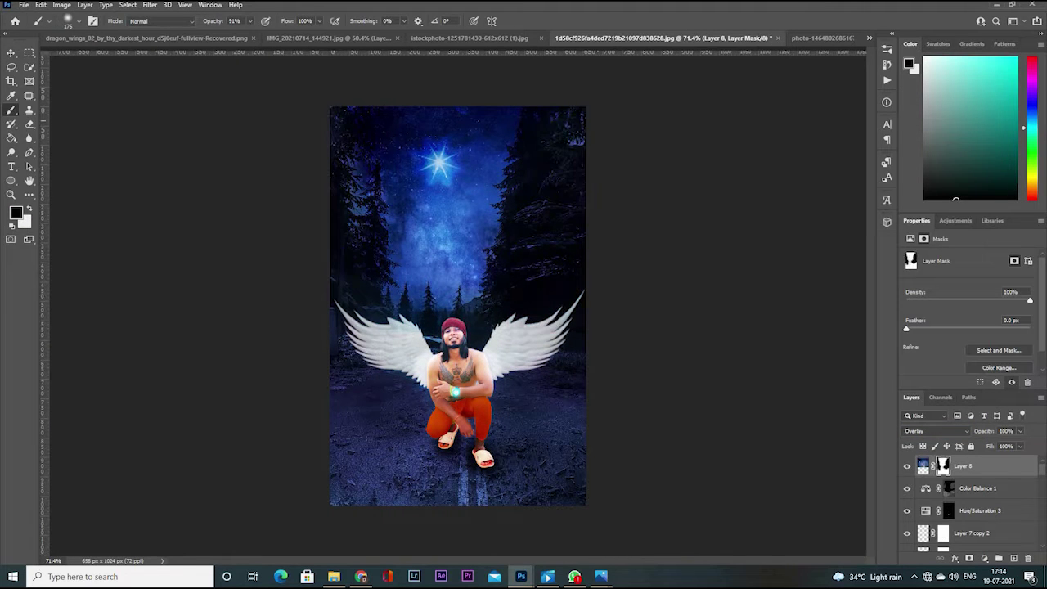
{"action": "mouse_move", "coordinate": [572, 119]}
{"action": "left_mouse_down"}
{"action": "mouse_move", "coordinate": [532, 151]}
{"action": "mouse_move", "coordinate": [343, 130]}
{"action": "left_mouse_up"}
{"action": "key", "text": "x"}
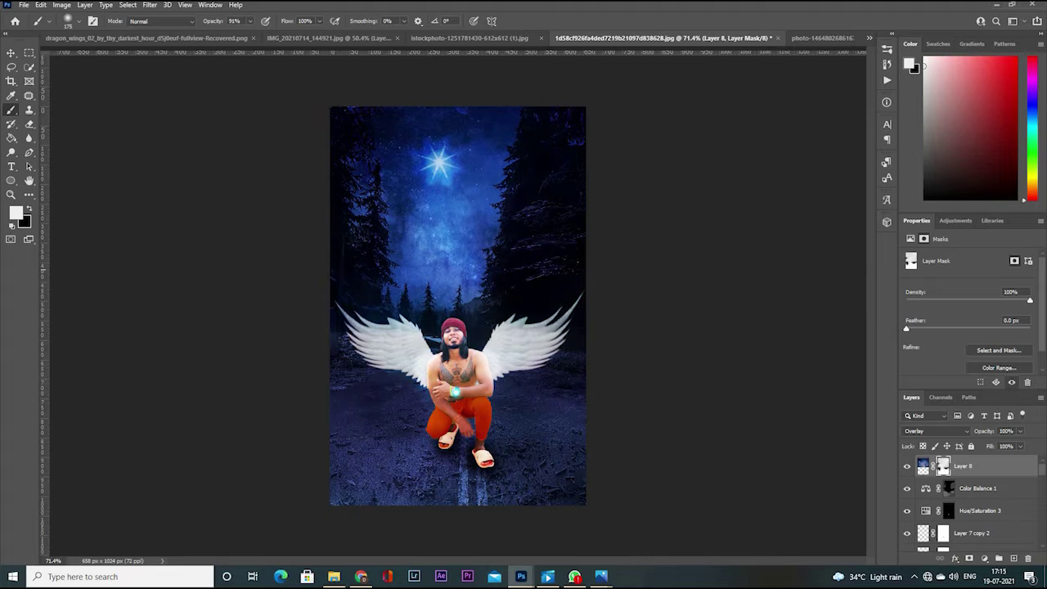
- Stretch the galaxy layer to cover the whole image out to the left edge
{"action": "key", "text": "ctrl+t"}
{"action": "left_click_drag", "start_coordinate": [463, 505], "coordinate": [462, 518]}
{"action": "left_click_drag", "start_coordinate": [332, 308], "coordinate": [323, 308]}
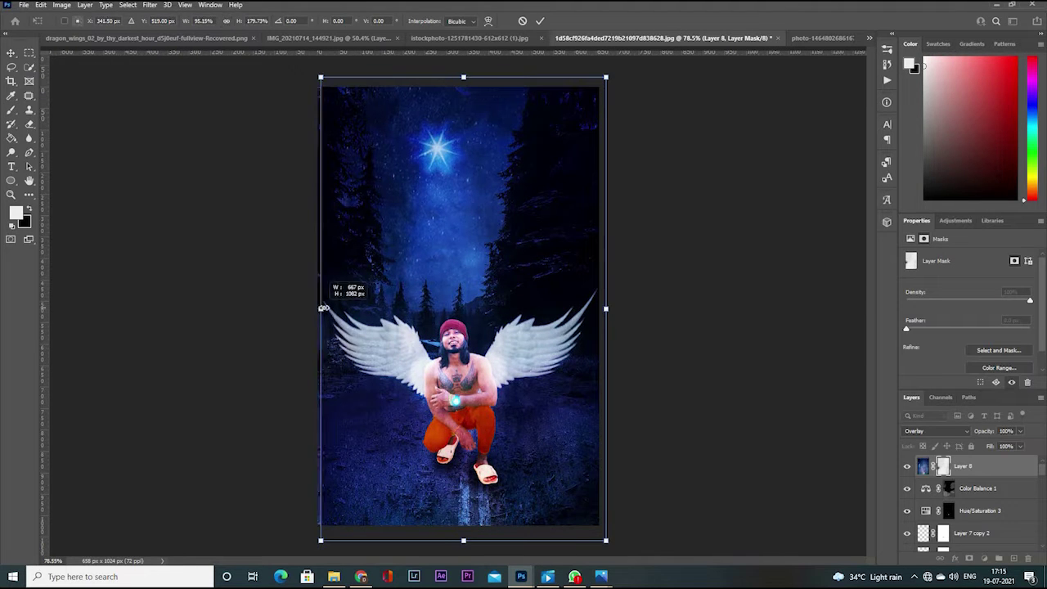
{"action": "key", "text": "Return"}
{"action": "key", "text": "x"}
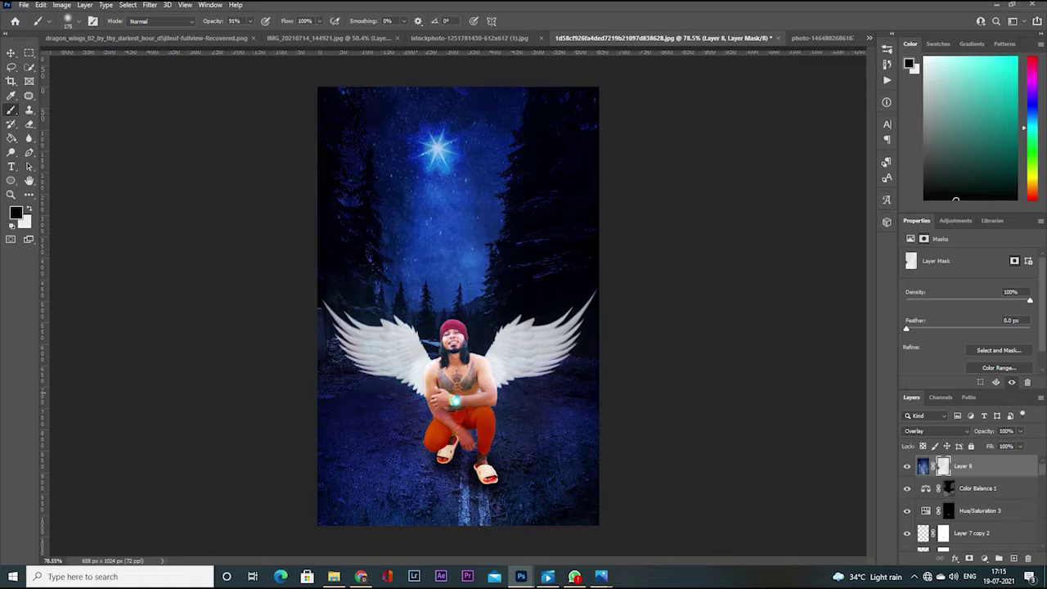
{"action": "scroll", "coordinate": [458, 306], "scroll_direction": "up", "scroll_amount": 1}
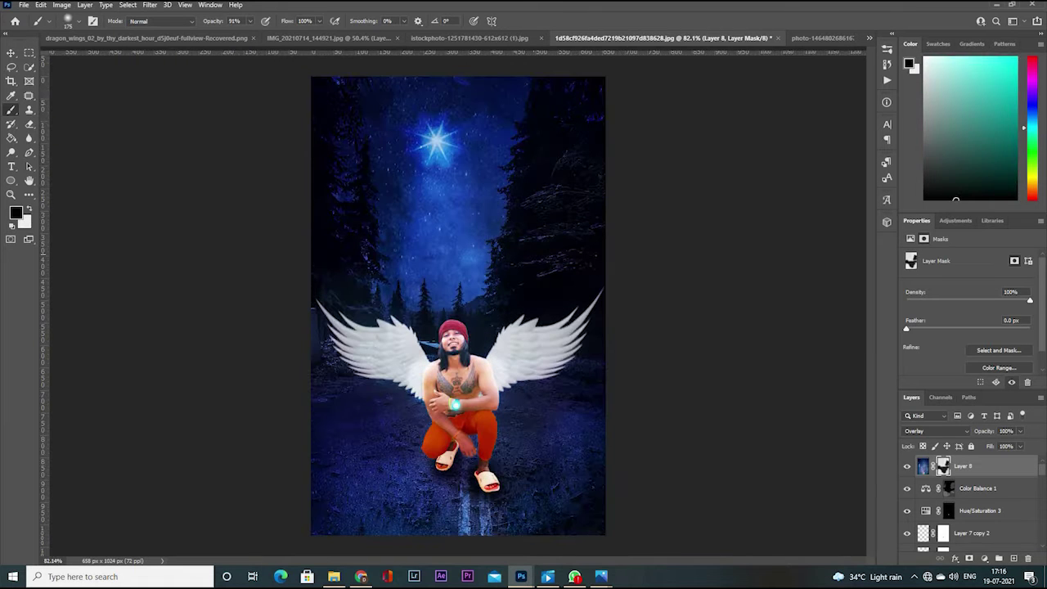
- Compare the galaxy overlay at 82% opacity, then restore it to full opacity
{"action": "key", "text": "x"}
{"action": "key", "text": "v"}
{"action": "left_click", "coordinate": [1020, 431]}
{"action": "left_click_drag", "start_coordinate": [1022, 446], "coordinate": [1009, 446]}
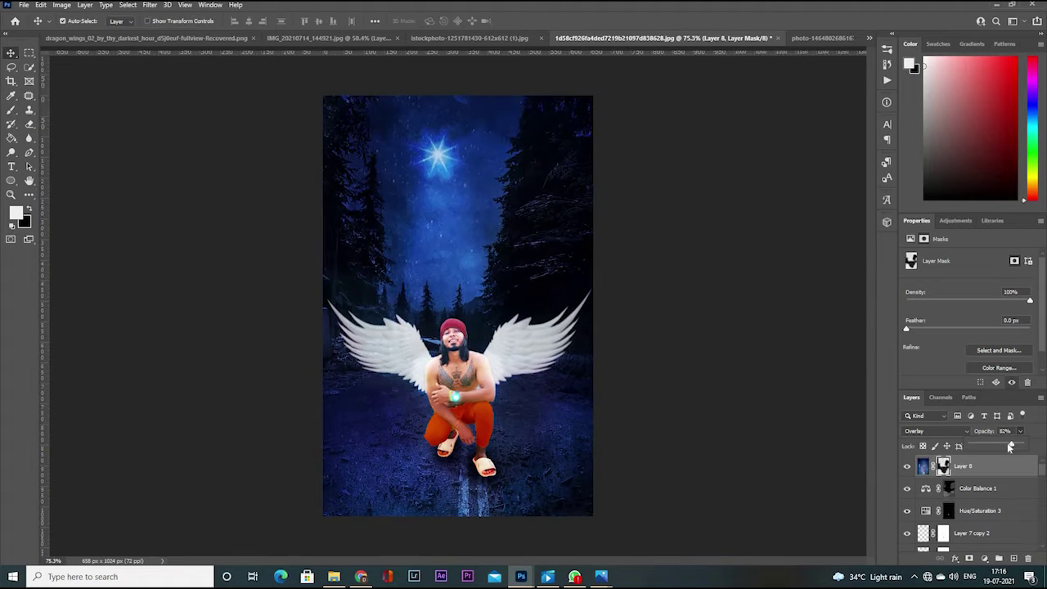
{"action": "scroll", "coordinate": [673, 420], "scroll_direction": "down", "scroll_amount": 2}
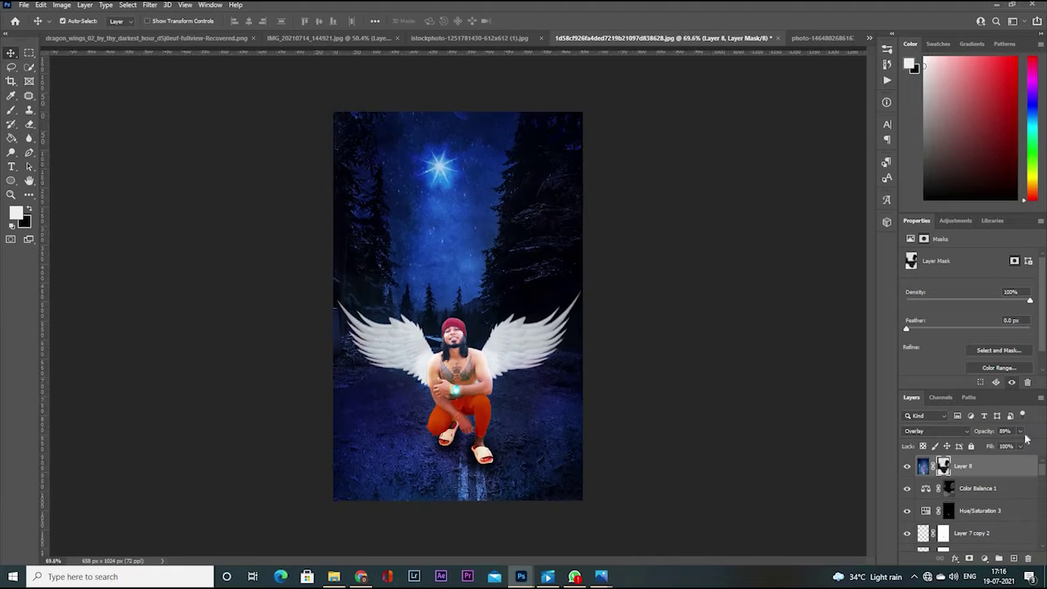
{"action": "key", "text": "0"}
- Paint the galaxy mask with white and black to reveal more galaxy in the upper-left sky
{"action": "key", "text": "b"}
{"action": "key", "text": "x"}
{"action": "scroll", "coordinate": [457, 298], "scroll_direction": "up", "scroll_amount": 2}
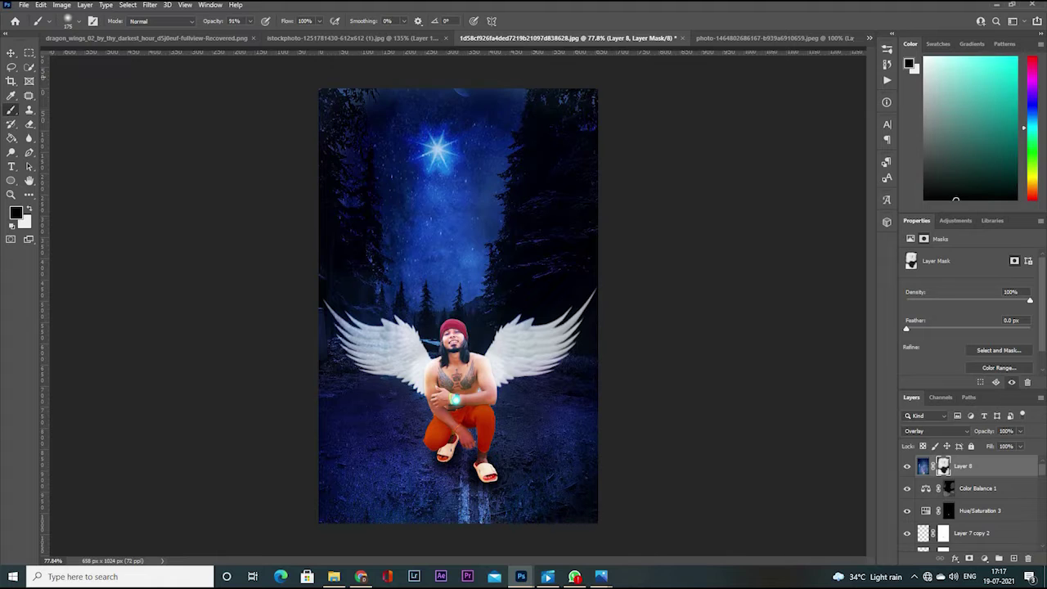
{"action": "key", "text": "x"}
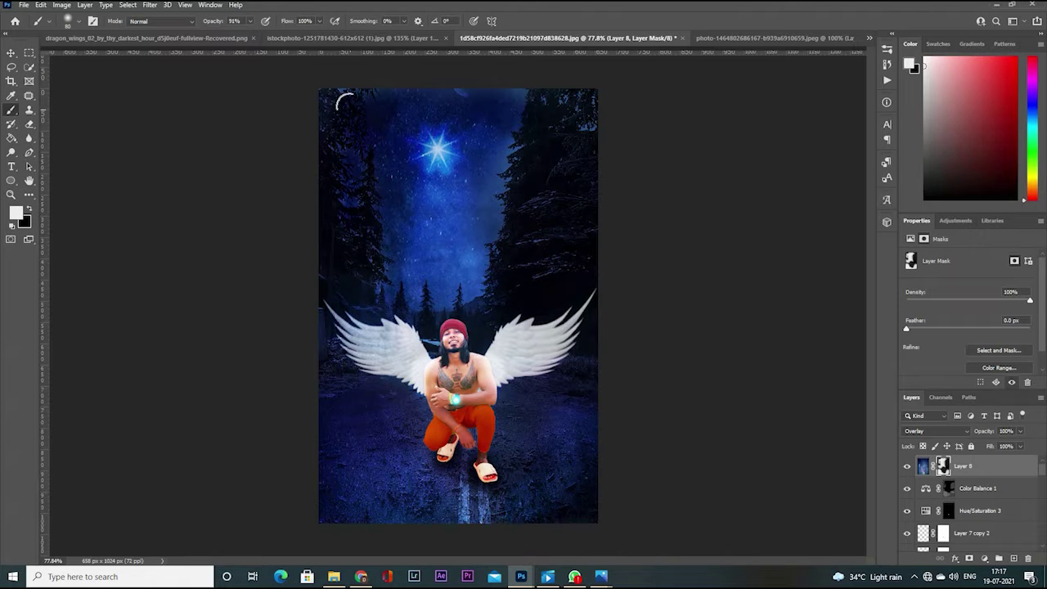
{"action": "left_click_drag", "start_coordinate": [355, 159], "coordinate": [355, 204]}
{"action": "scroll", "coordinate": [389, 269], "scroll_direction": "up", "scroll_amount": 2}
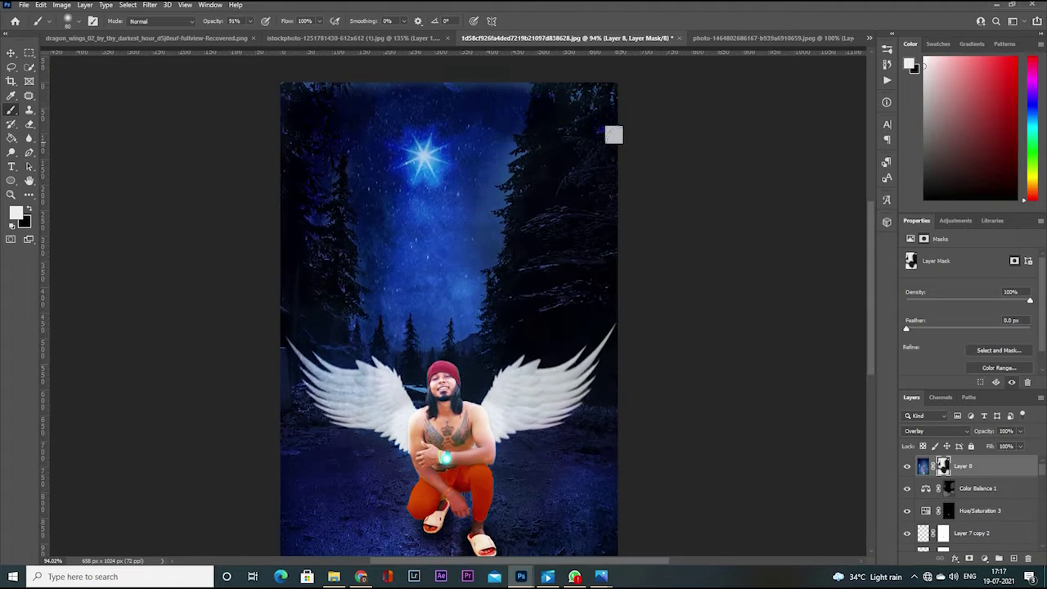
{"action": "key", "text": "x"}
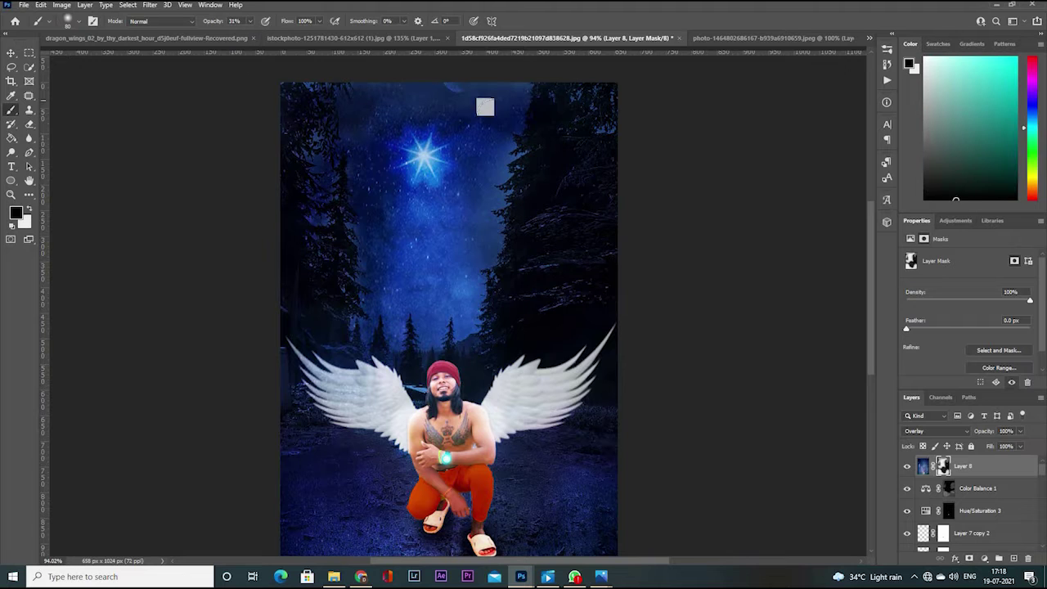
{"action": "key", "text": "x"}
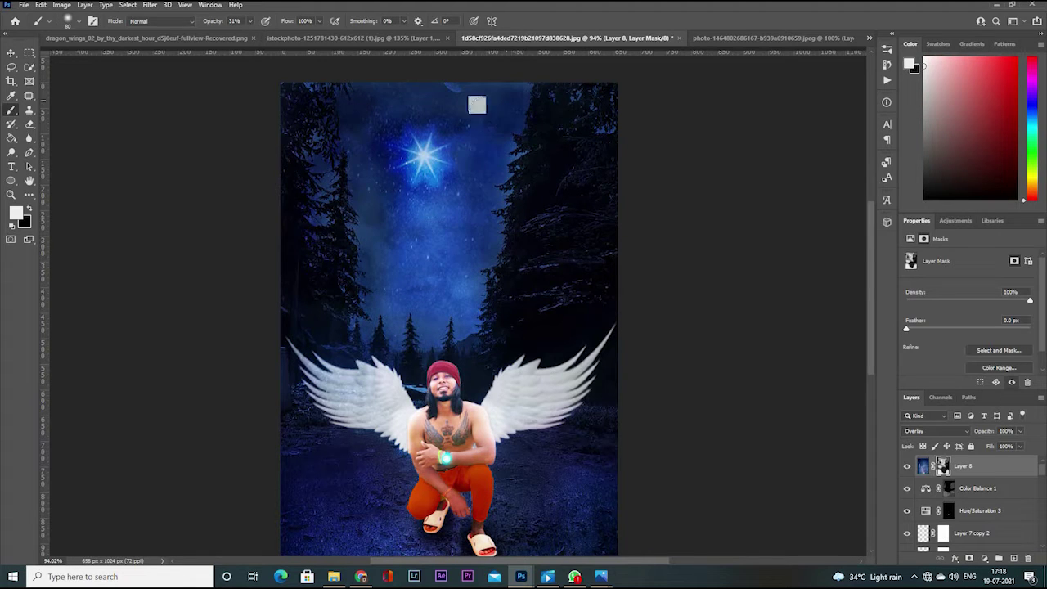
{"action": "scroll", "coordinate": [352, 95], "scroll_direction": "down", "scroll_amount": 1}
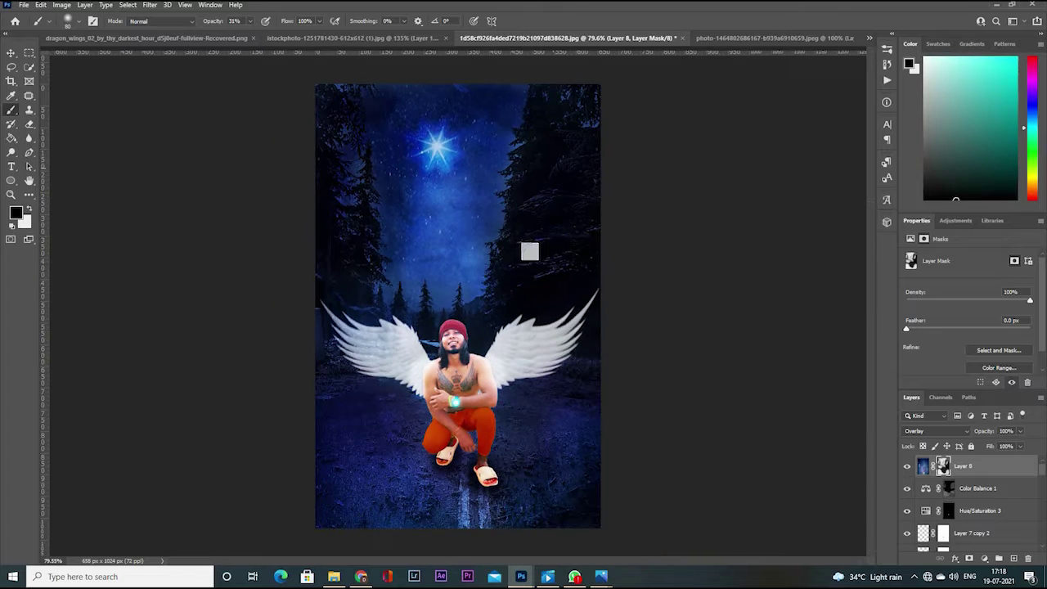
{"action": "scroll", "coordinate": [540, 360], "scroll_direction": "up", "scroll_amount": 3}
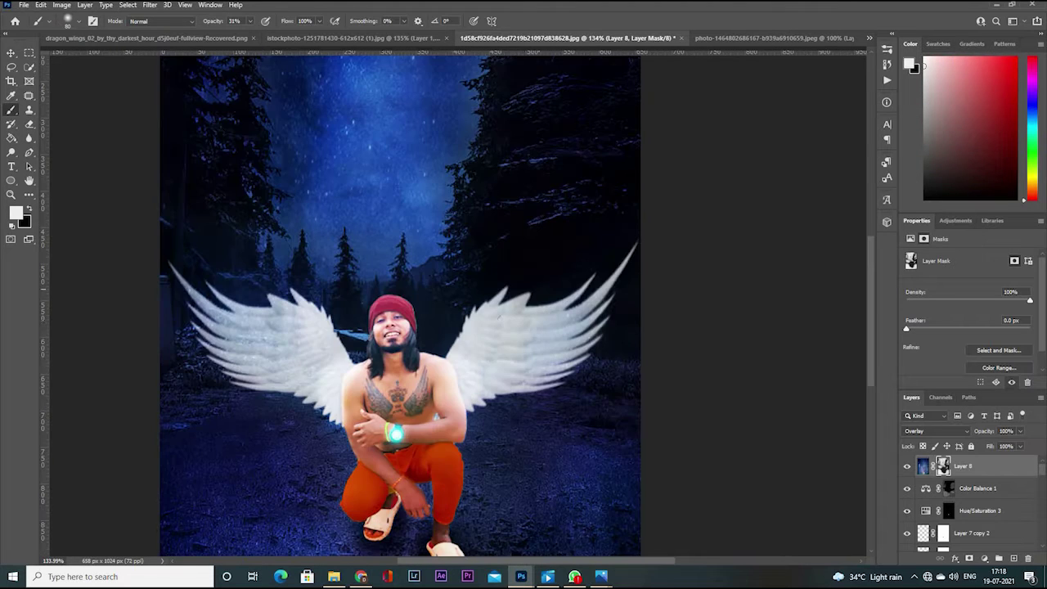
{"action": "scroll", "coordinate": [528, 458], "scroll_direction": "down", "scroll_amount": 2}
{"action": "key", "text": "x"}
{"action": "key", "text": "x"}
{"action": "key", "text": "x"}
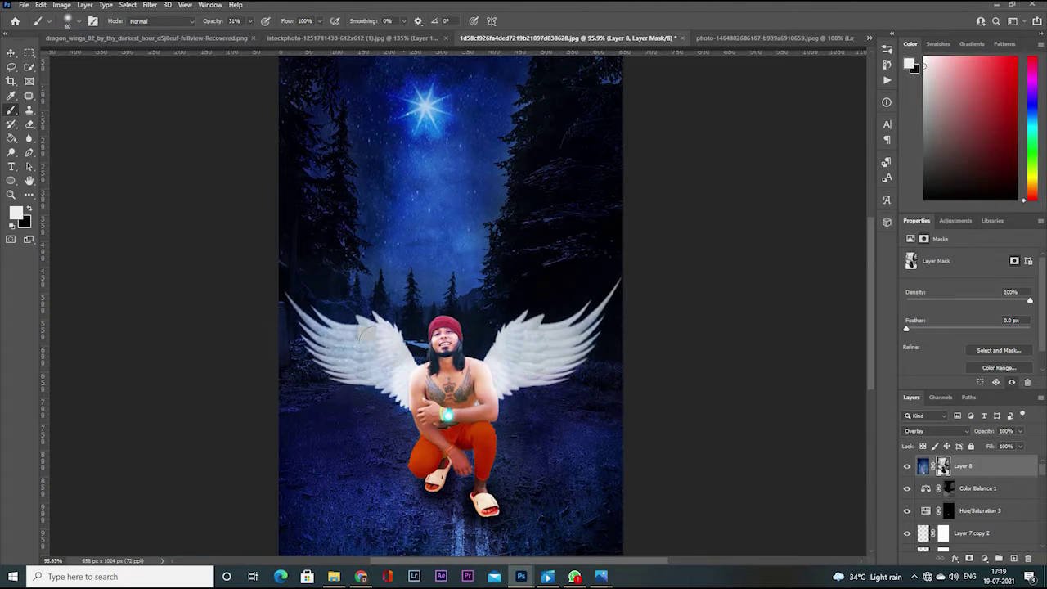
{"action": "scroll", "coordinate": [514, 397], "scroll_direction": "down", "scroll_amount": 3}
- Lower the galaxy overlay's opacity to compare, then return to white-brush mask painting
{"action": "key", "text": "v"}
{"action": "left_click", "coordinate": [1019, 431]}
{"action": "mouse_move", "coordinate": [1029, 444]}
{"action": "left_mouse_down"}
{"action": "mouse_move", "coordinate": [987, 444]}
{"action": "mouse_move", "coordinate": [1022, 444]}
{"action": "left_mouse_up"}
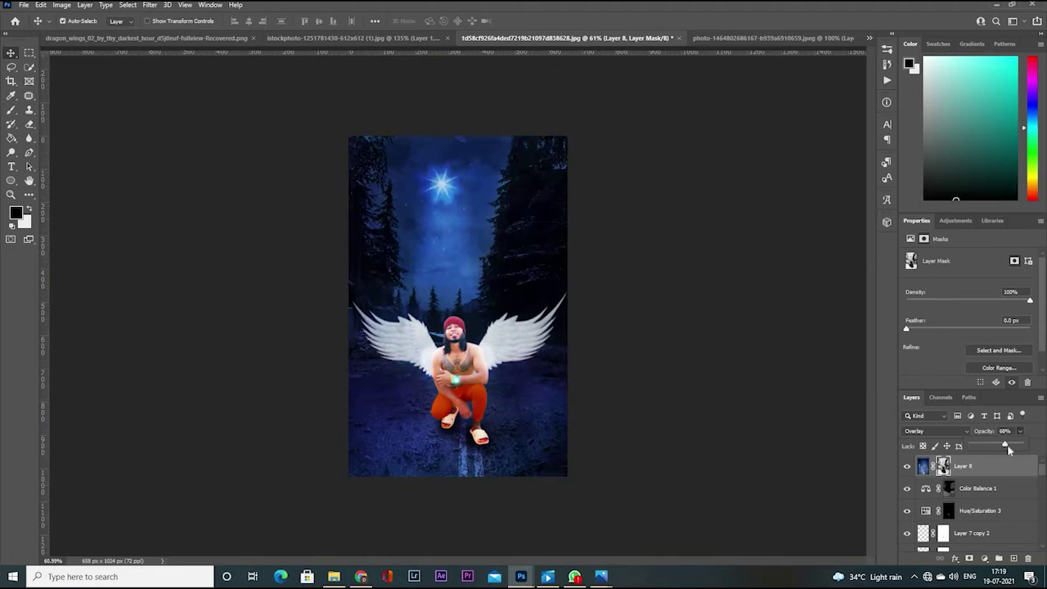
{"action": "scroll", "coordinate": [673, 343], "scroll_direction": "up", "scroll_amount": 3}
{"action": "key", "text": "b"}
{"action": "key", "text": "x"}
{"action": "scroll", "coordinate": [673, 344], "scroll_direction": "down", "scroll_amount": 2}
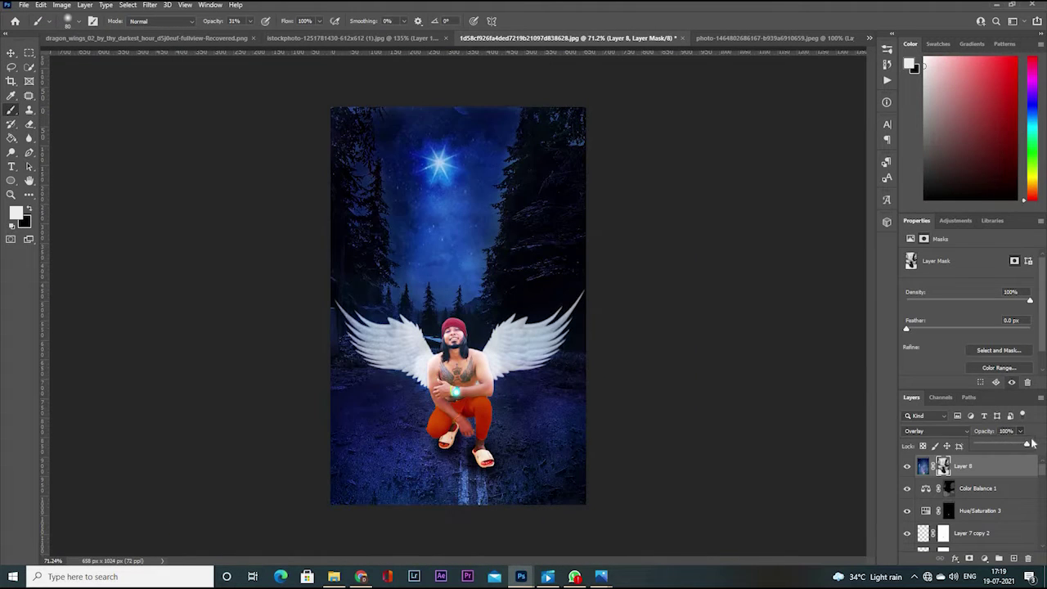
{"action": "scroll", "coordinate": [497, 245], "scroll_direction": "up", "scroll_amount": 2}
{"action": "scroll", "coordinate": [497, 246], "scroll_direction": "down", "scroll_amount": 3}
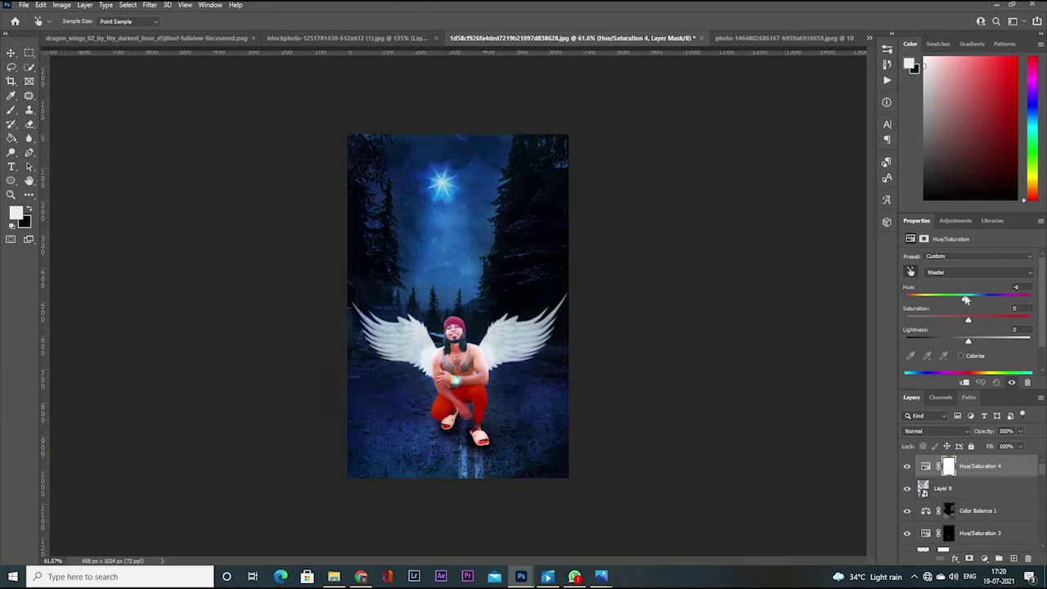
- Set the Hue/Saturation adjustment to Hue -8, Saturation +7, Lightness -8
{"action": "left_click_drag", "start_coordinate": [968, 340], "coordinate": [973, 301]}
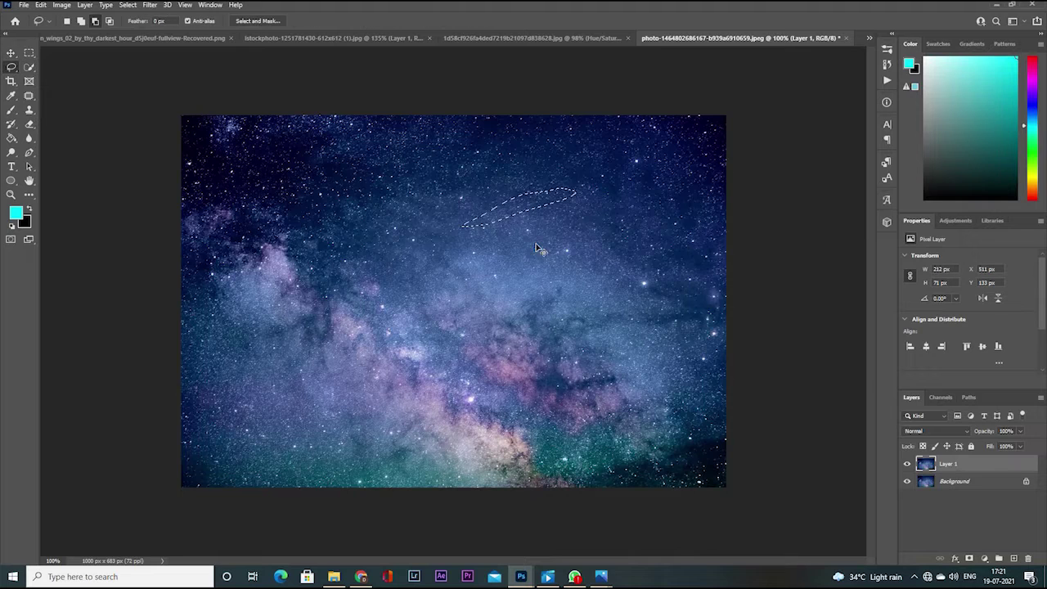
- Place the selected streak from the galaxy photo into the composite
{"action": "left_click_drag", "start_coordinate": [550, 42], "coordinate": [451, 208]}
{"action": "key", "text": "Return"}
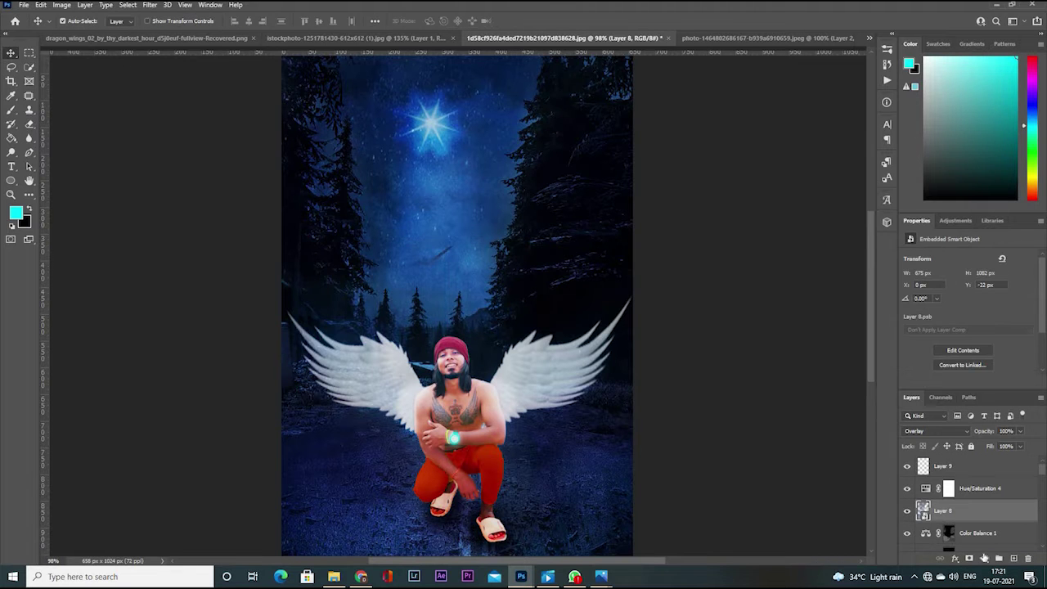
{"action": "key", "text": "ctrl+t"}
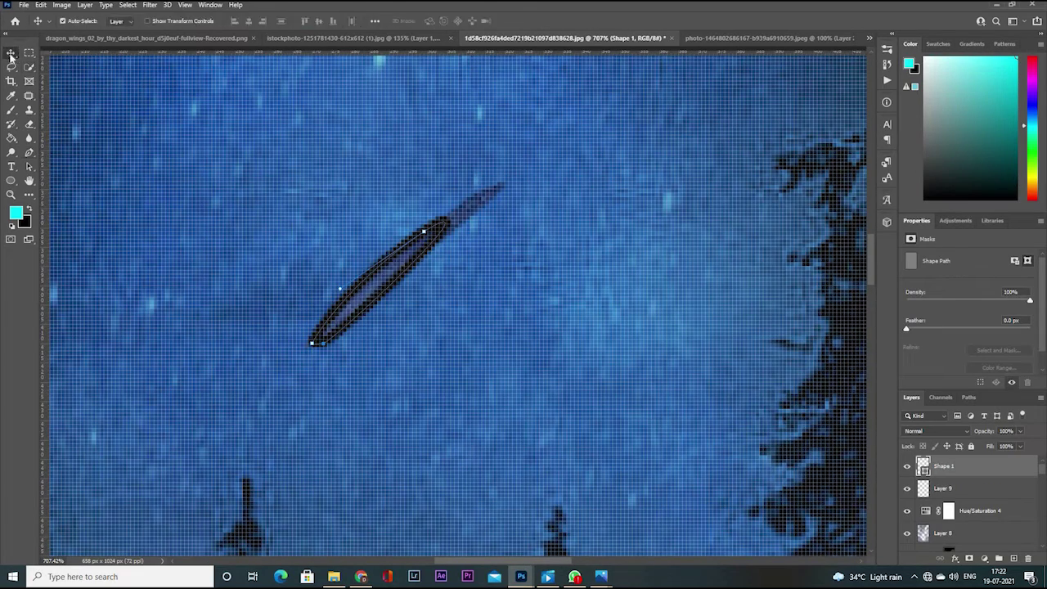
- Turn the streak path into a selection and fill it with white
{"action": "right_click", "coordinate": [313, 327]}
{"action": "left_click", "coordinate": [582, 150]}
{"action": "left_click", "coordinate": [15, 213]}
{"action": "left_click", "coordinate": [535, 368]}
{"action": "left_click", "coordinate": [374, 278]}
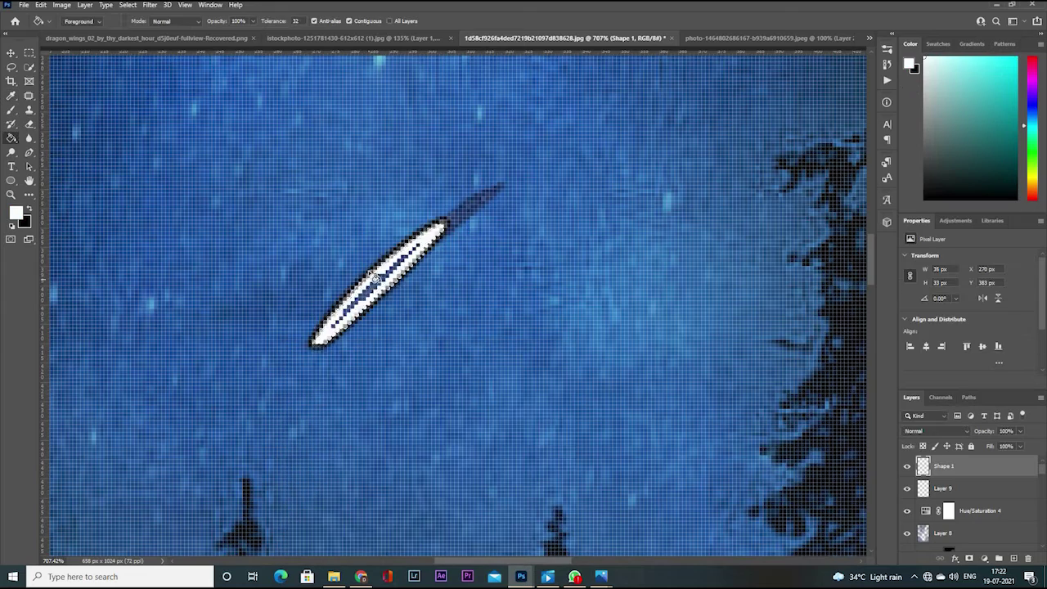
{"action": "left_click", "coordinate": [407, 264]}
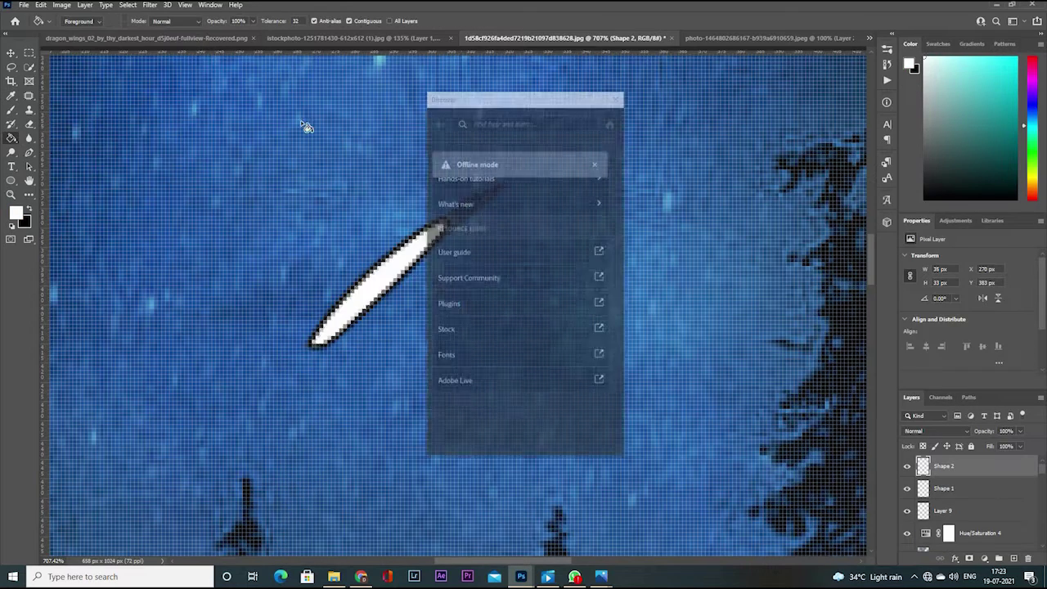
- Move the white streak up and right in the sky and warp it into a shooting-star shape
{"action": "left_click", "coordinate": [11, 54]}
{"action": "scroll", "coordinate": [409, 246], "scroll_direction": "down", "scroll_amount": 7}
{"action": "left_click_drag", "start_coordinate": [389, 258], "coordinate": [426, 188]}
{"action": "scroll", "coordinate": [449, 184], "scroll_direction": "down", "scroll_amount": 2}
{"action": "key", "text": "ctrl+t"}
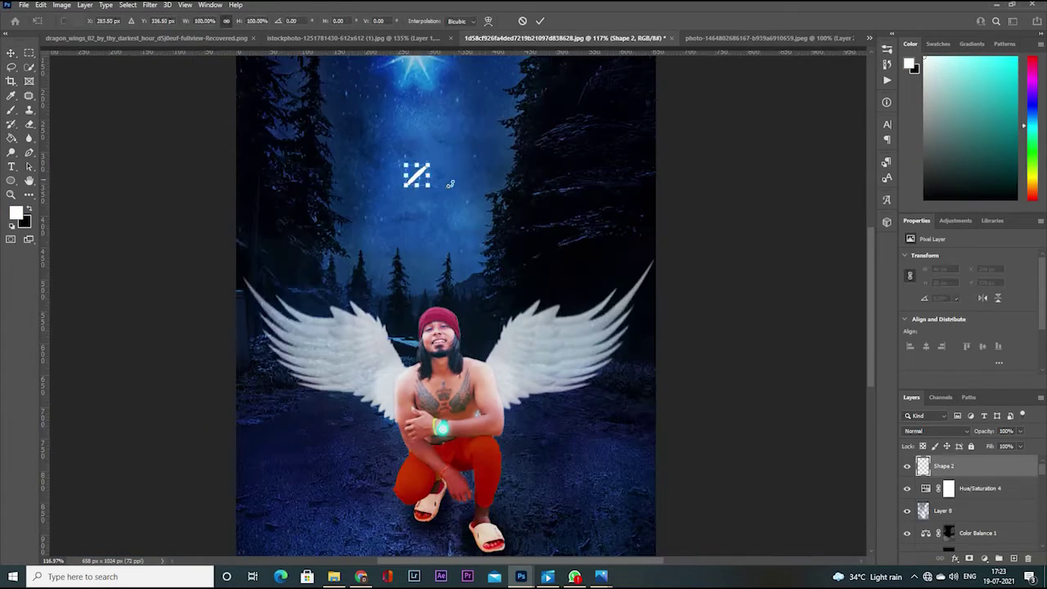
{"action": "scroll", "coordinate": [413, 168], "scroll_direction": "up", "scroll_amount": 5}
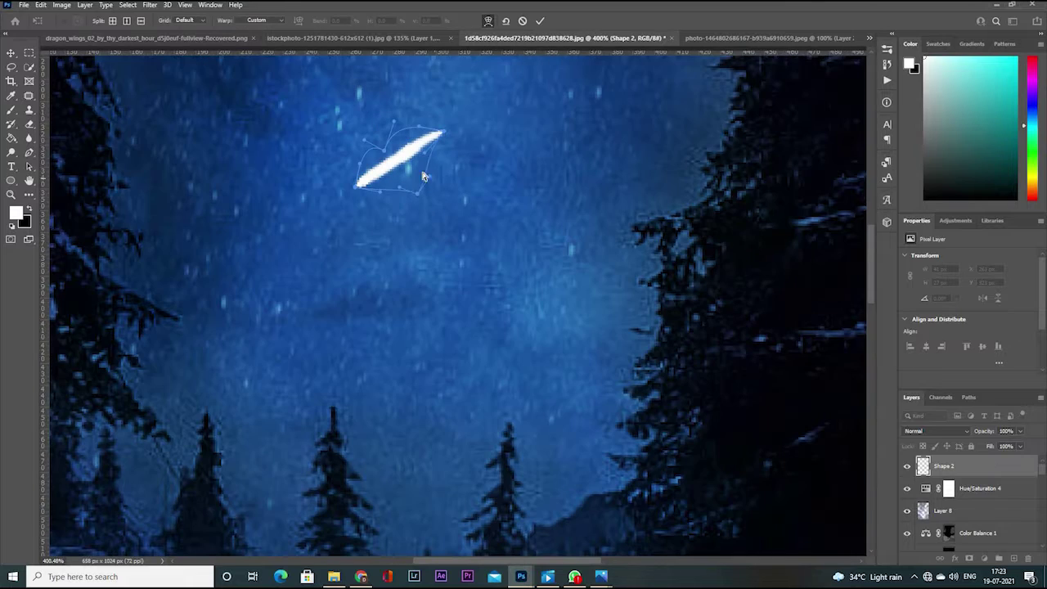
{"action": "key", "text": "Return"}
{"action": "scroll", "coordinate": [460, 122], "scroll_direction": "down", "scroll_amount": 5}
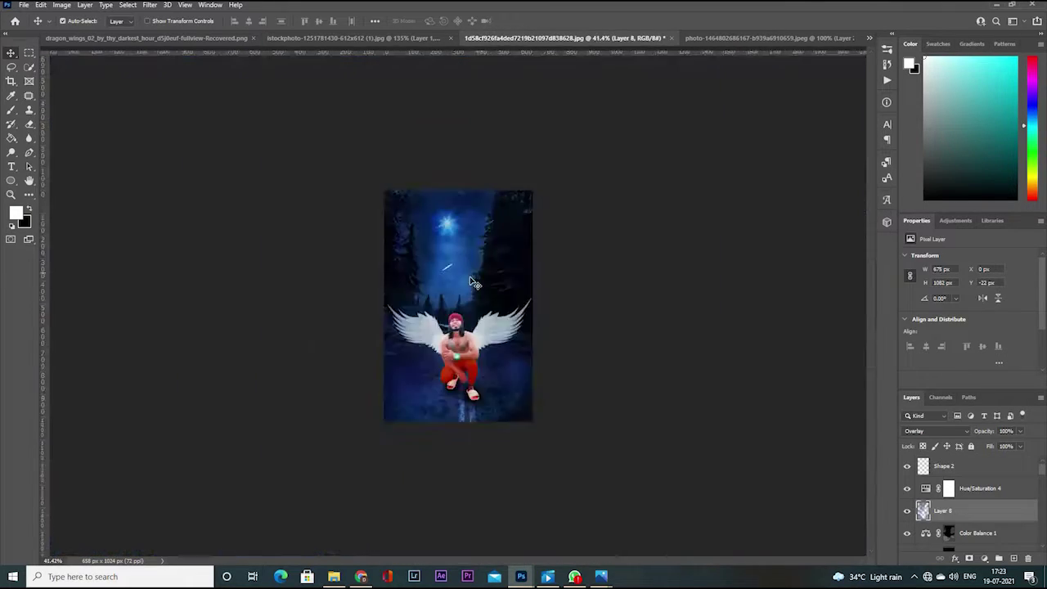
{"action": "scroll", "coordinate": [467, 226], "scroll_direction": "up", "scroll_amount": 5}
- Duplicate the Brightness/Contrast adjustment to make the streak glow brighter
{"action": "scroll", "coordinate": [448, 254], "scroll_direction": "up", "scroll_amount": 2}
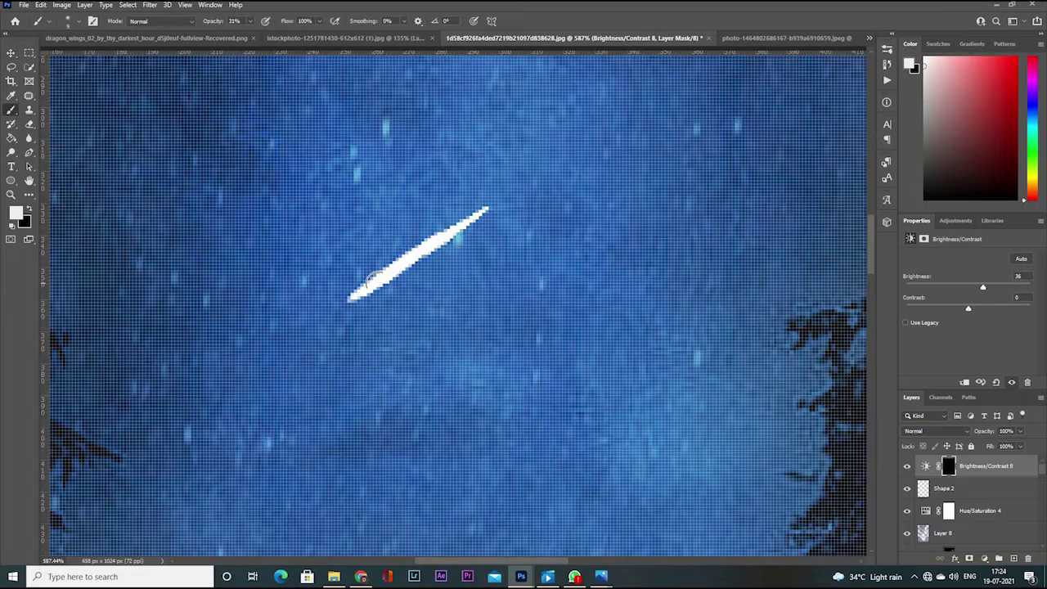
{"action": "scroll", "coordinate": [372, 278], "scroll_direction": "up", "scroll_amount": 3}
{"action": "key", "text": "ctrl+j"}
{"action": "key", "text": "ctrl+j"}
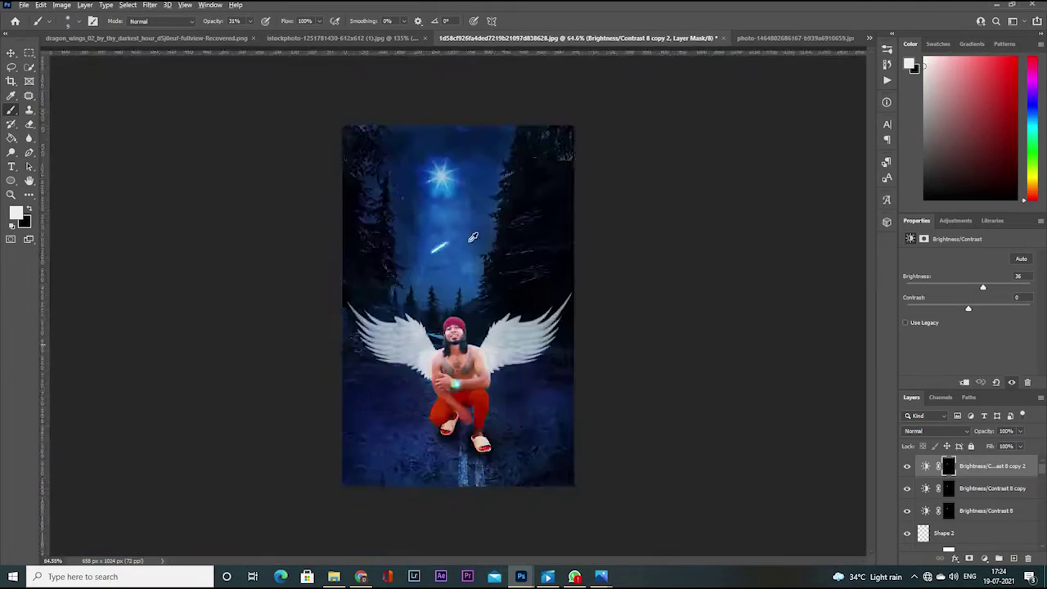
{"action": "key", "text": "ctrl+0"}
{"action": "scroll", "coordinate": [409, 211], "scroll_direction": "up", "scroll_amount": 2}
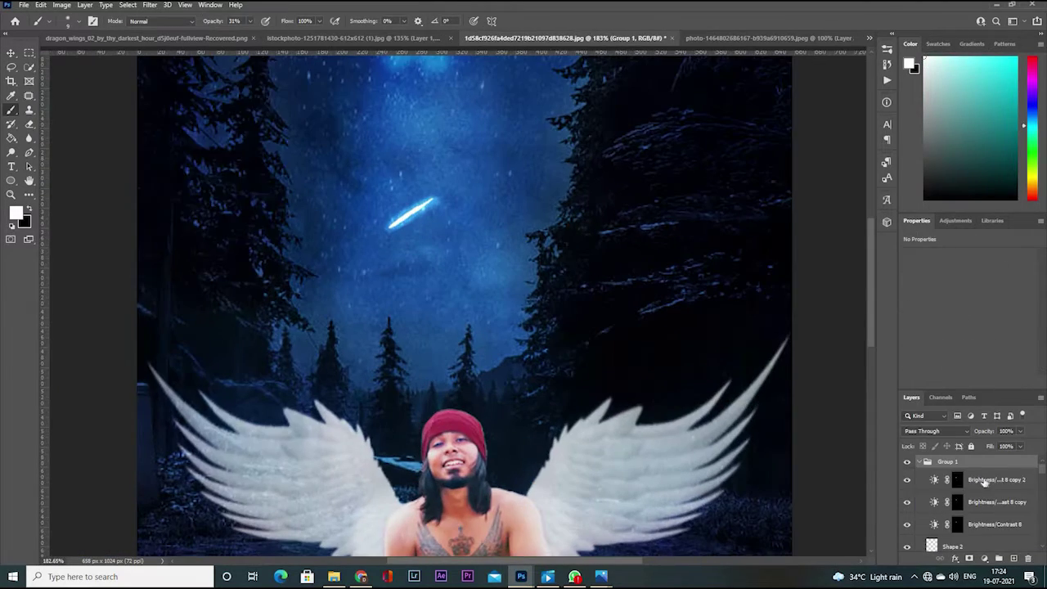
- Apply Motion Blur and Gaussian Blur to the white streak, then start transforming the group
{"action": "key", "text": "v"}
{"action": "left_click", "coordinate": [952, 505]}
{"action": "key", "text": "ctrl+alt+f"}
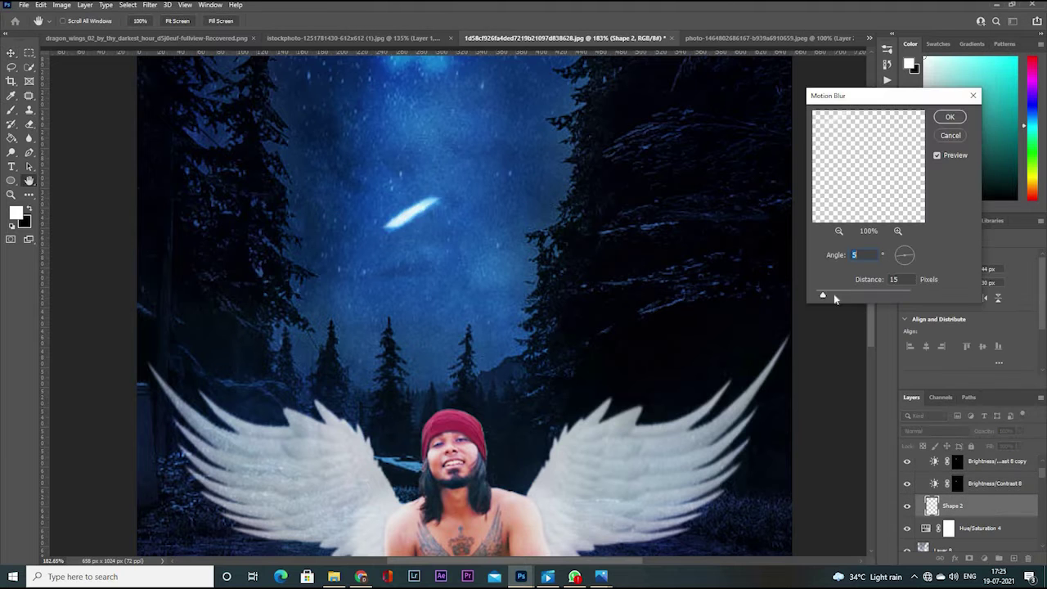
{"action": "left_click_drag", "start_coordinate": [838, 296], "coordinate": [842, 296]}
{"action": "key", "text": "Return"}
{"action": "left_click", "coordinate": [993, 466]}
{"action": "left_click", "coordinate": [150, 5]}
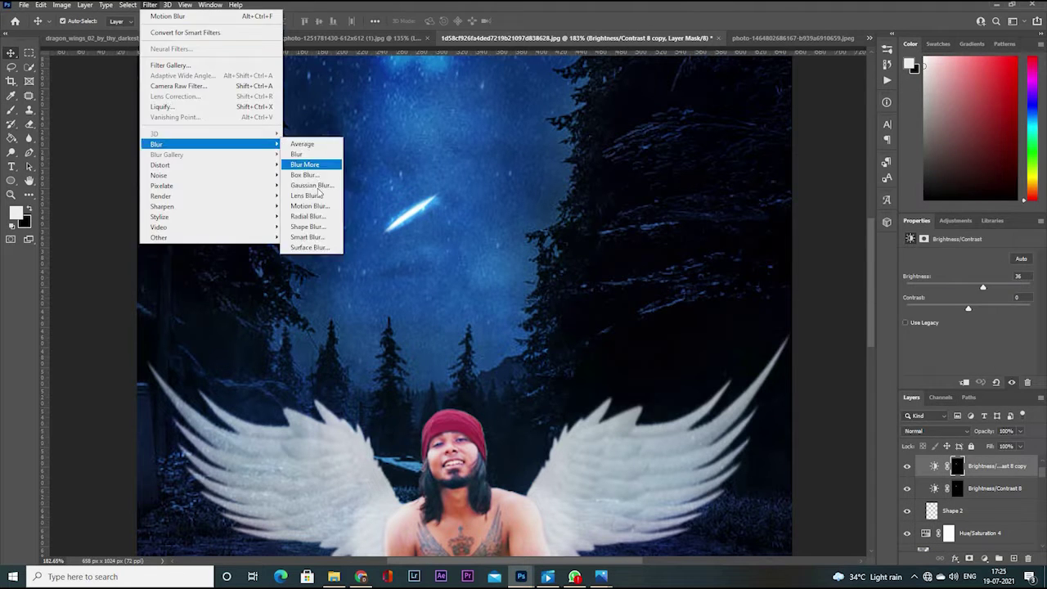
{"action": "left_click", "coordinate": [311, 201]}
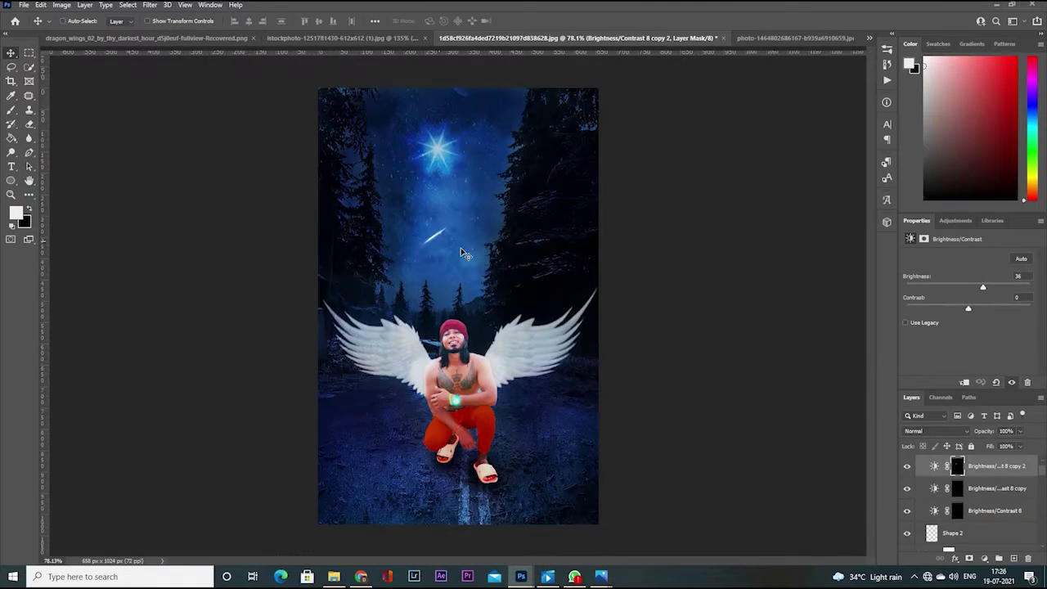
{"action": "key", "text": "ctrl+t"}
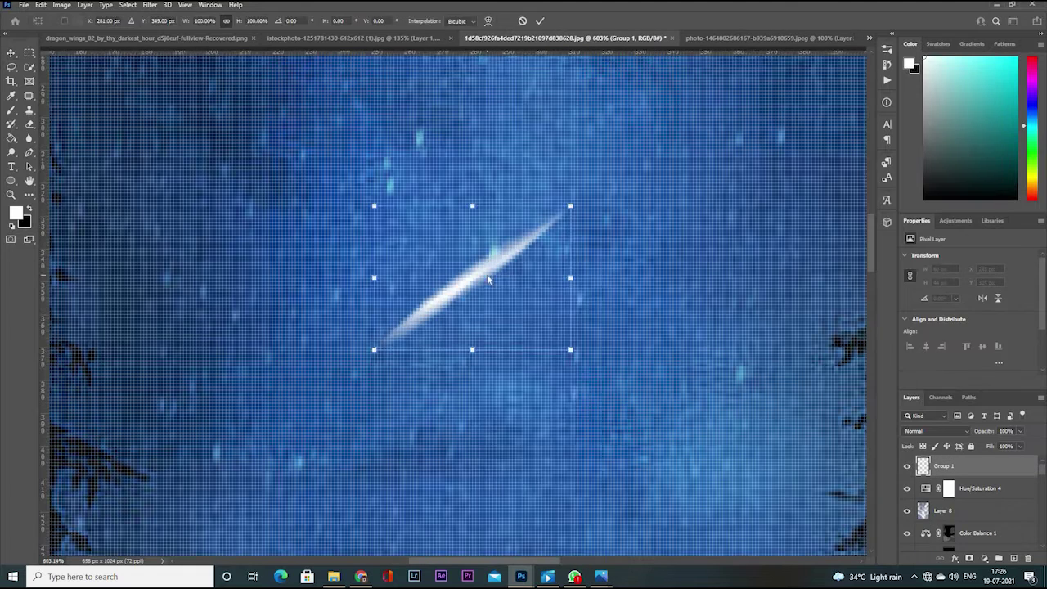
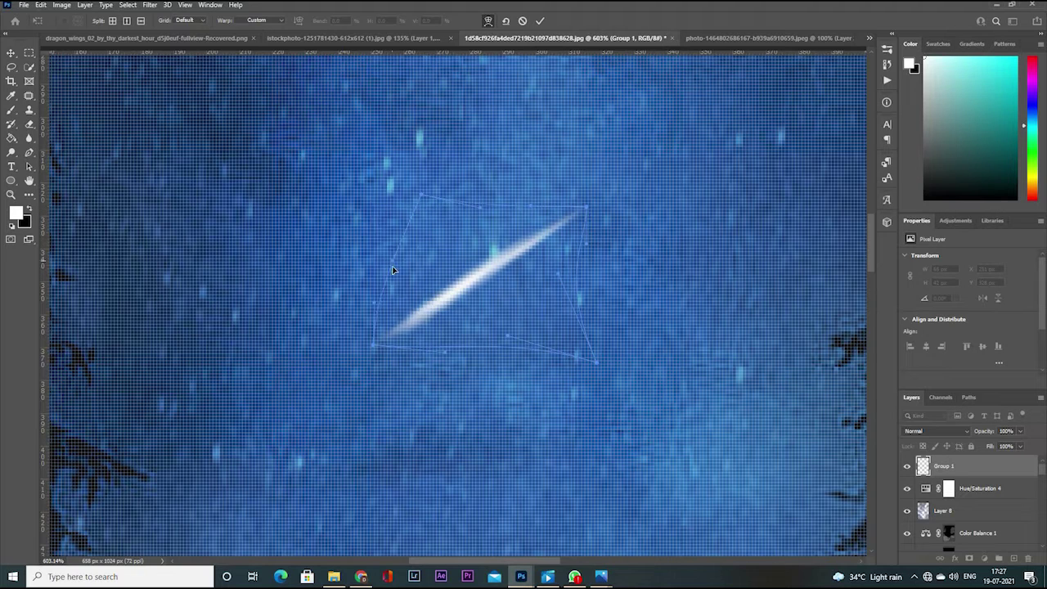
- Commit the streak's warp and apply Motion Blur with Angle 28 and Distance 18
{"action": "key", "text": "Return"}
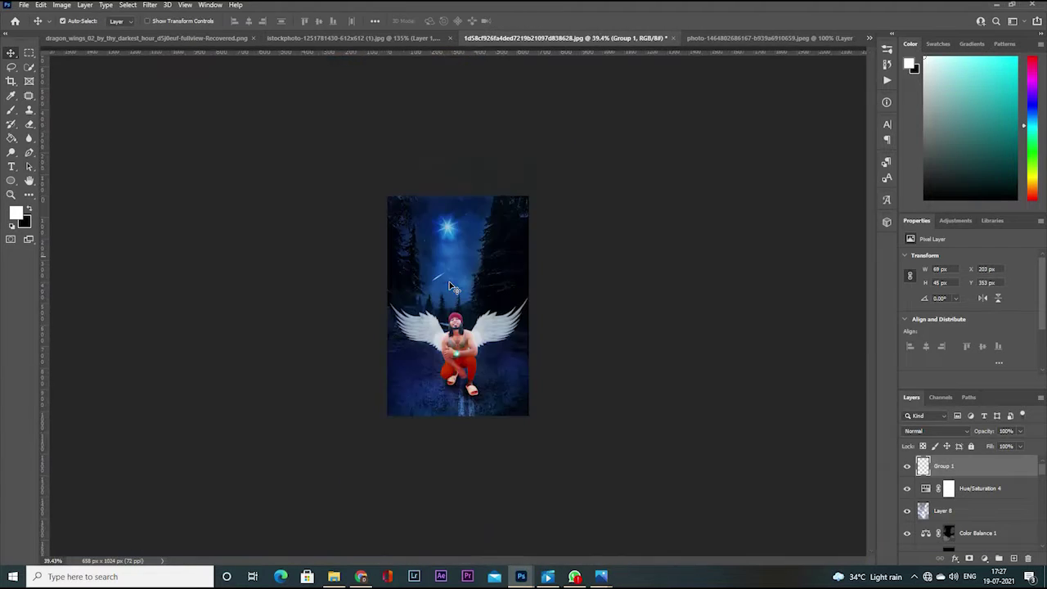
{"action": "key", "text": "ctrl+0"}
{"action": "left_click", "coordinate": [150, 4]}
{"action": "left_click", "coordinate": [310, 140]}
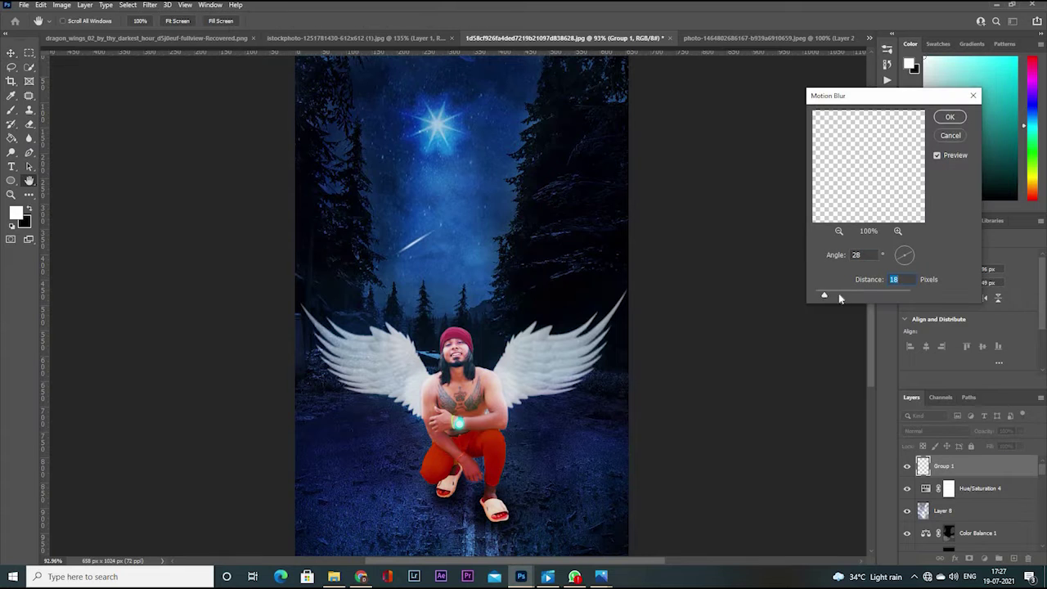
{"action": "key", "text": "Return"}
- Move the blurred shooting star into the night sky below the glowing star
{"action": "key", "text": "v"}
{"action": "left_click_drag", "start_coordinate": [578, 264], "coordinate": [417, 266]}
{"action": "key", "text": "ctrl+0"}
{"action": "left_click", "coordinate": [689, 371]}
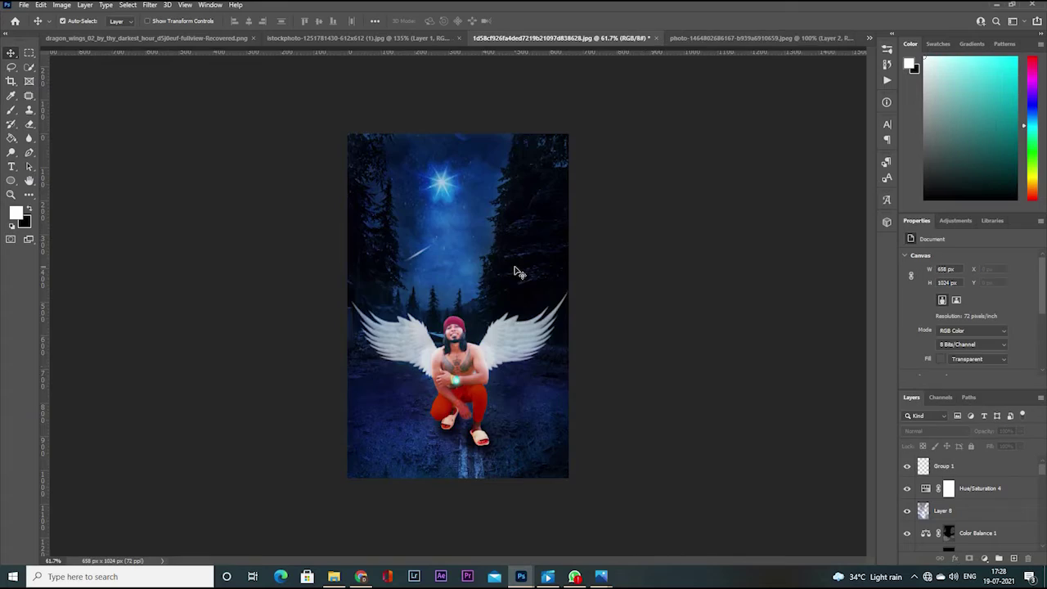
{"action": "key", "text": "ctrl+0"}
- Find the blue explosion image in SOFTWARES (F:) and drag it into the Photoshop composite
{"action": "key", "text": "alt+Tab"}
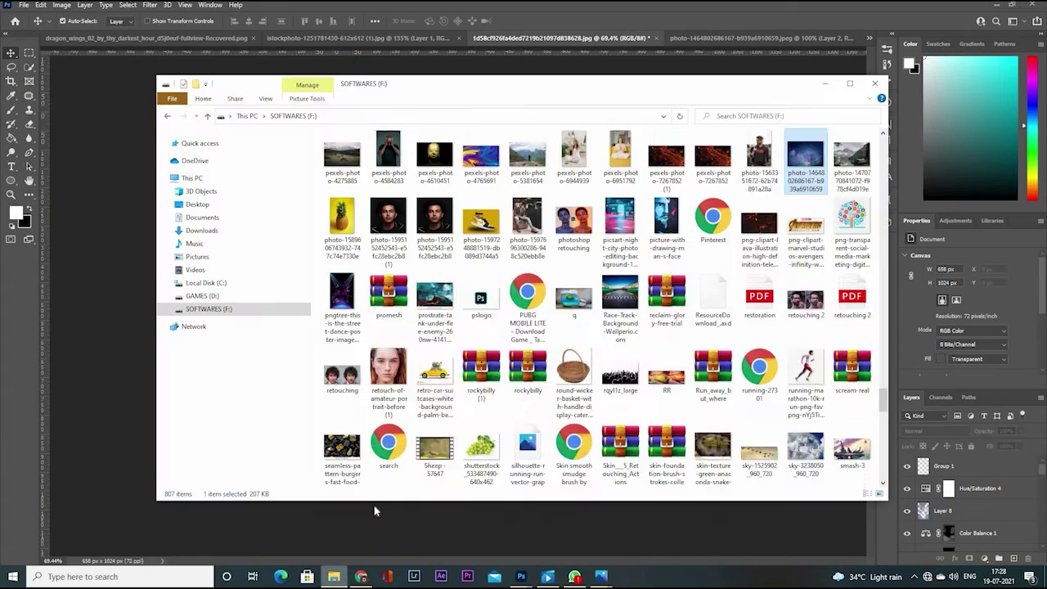
{"action": "scroll", "coordinate": [429, 293], "scroll_direction": "up", "scroll_amount": 5}
{"action": "scroll", "coordinate": [429, 293], "scroll_direction": "up", "scroll_amount": 5}
{"action": "scroll", "coordinate": [429, 293], "scroll_direction": "up", "scroll_amount": 5}
{"action": "scroll", "coordinate": [429, 293], "scroll_direction": "up", "scroll_amount": 5}
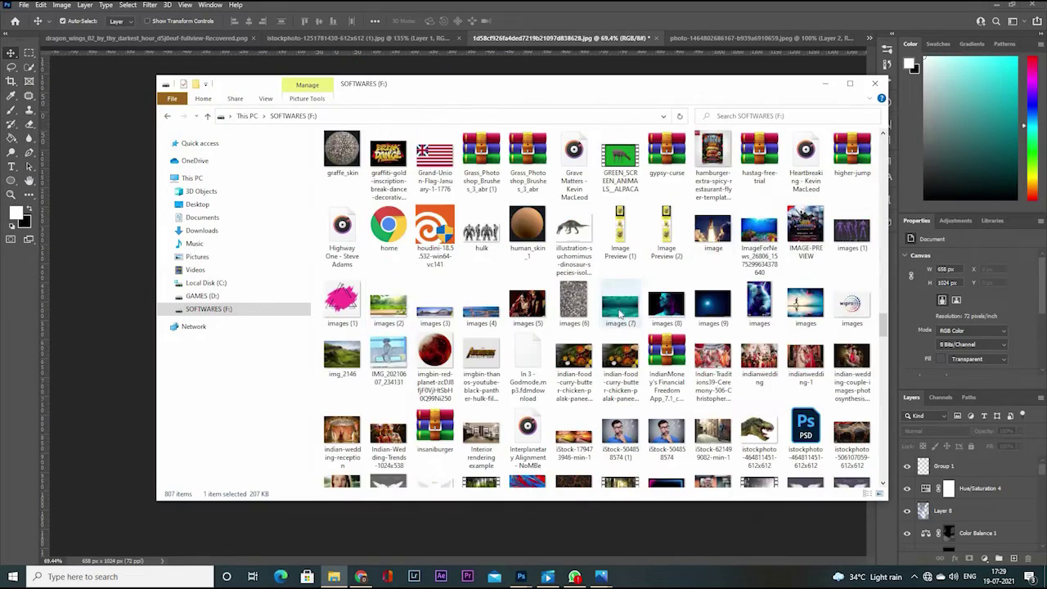
{"action": "scroll", "coordinate": [458, 302], "scroll_direction": "up", "scroll_amount": 5}
{"action": "scroll", "coordinate": [507, 315], "scroll_direction": "up", "scroll_amount": 5}
{"action": "scroll", "coordinate": [549, 326], "scroll_direction": "up", "scroll_amount": 5}
{"action": "scroll", "coordinate": [550, 324], "scroll_direction": "up", "scroll_amount": 5}
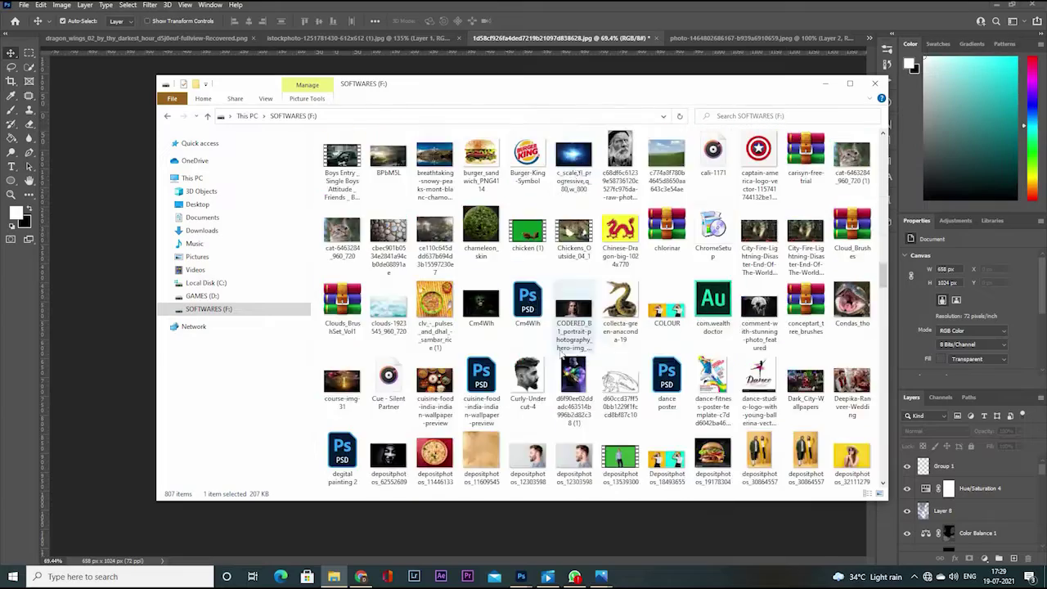
{"action": "double_click", "coordinate": [570, 145]}
{"action": "mouse_move", "coordinate": [570, 145]}
{"action": "left_mouse_down"}
{"action": "mouse_move", "coordinate": [563, 283]}
{"action": "mouse_move", "coordinate": [144, 117]}
{"action": "left_mouse_up"}
- Commit the enlarged blue burst, set it to Overlay, and move it up into the sky
{"action": "key", "text": "Return"}
{"action": "left_click", "coordinate": [936, 431]}
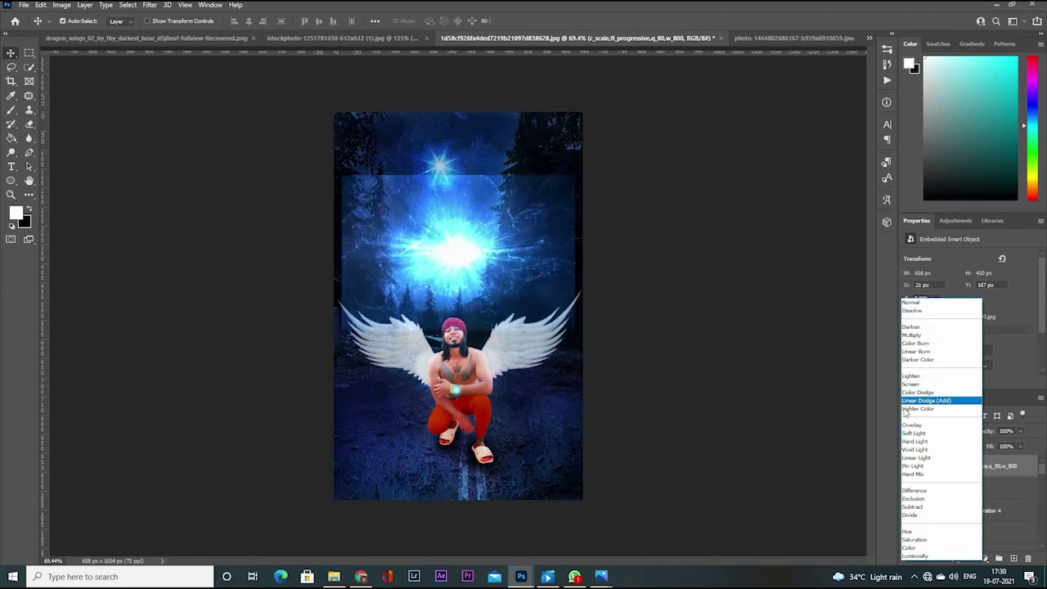
{"action": "left_click", "coordinate": [911, 424]}
{"action": "mouse_move", "coordinate": [495, 491]}
{"action": "left_mouse_down"}
{"action": "mouse_move", "coordinate": [536, 337]}
{"action": "mouse_move", "coordinate": [523, 223]}
{"action": "left_mouse_up"}
- Add a layer mask to the burst layer and paint black to hide its lower part
{"action": "left_click", "coordinate": [969, 558]}
{"action": "key", "text": "b"}
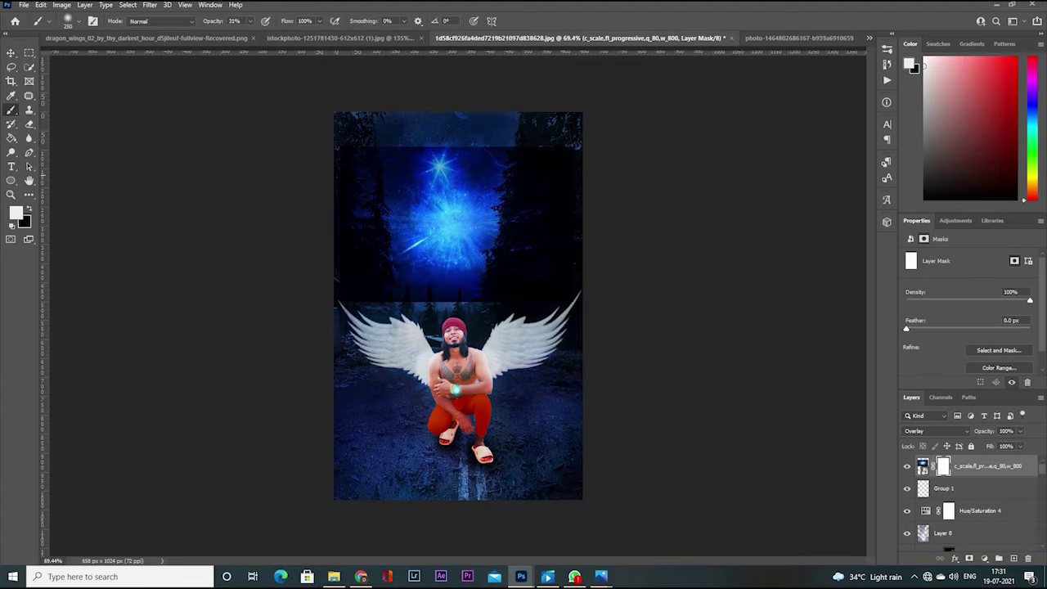
{"action": "key", "text": "x"}
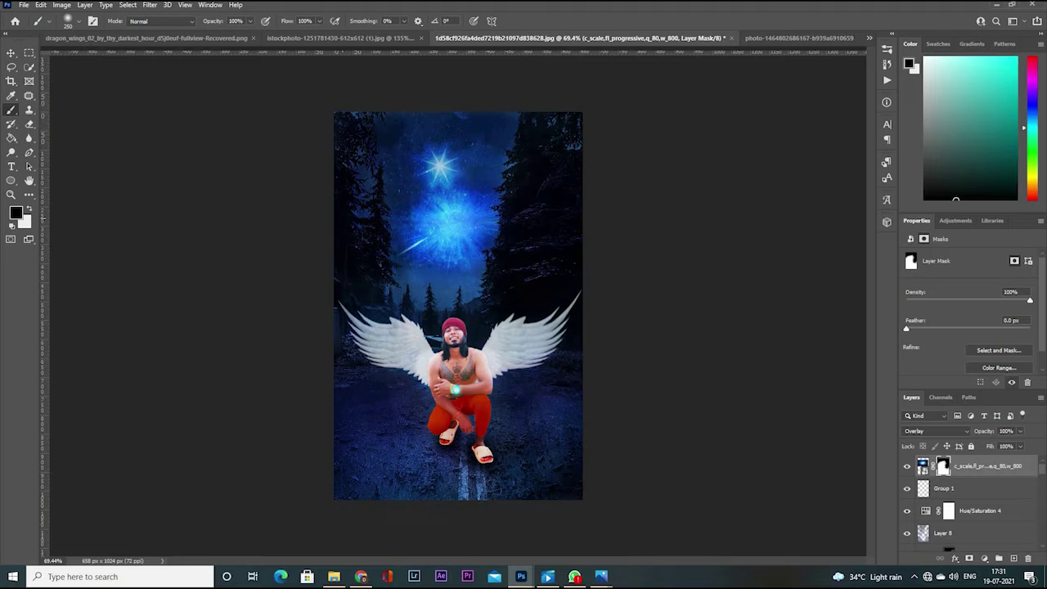
{"action": "key", "text": "x"}
{"action": "key", "text": "x"}
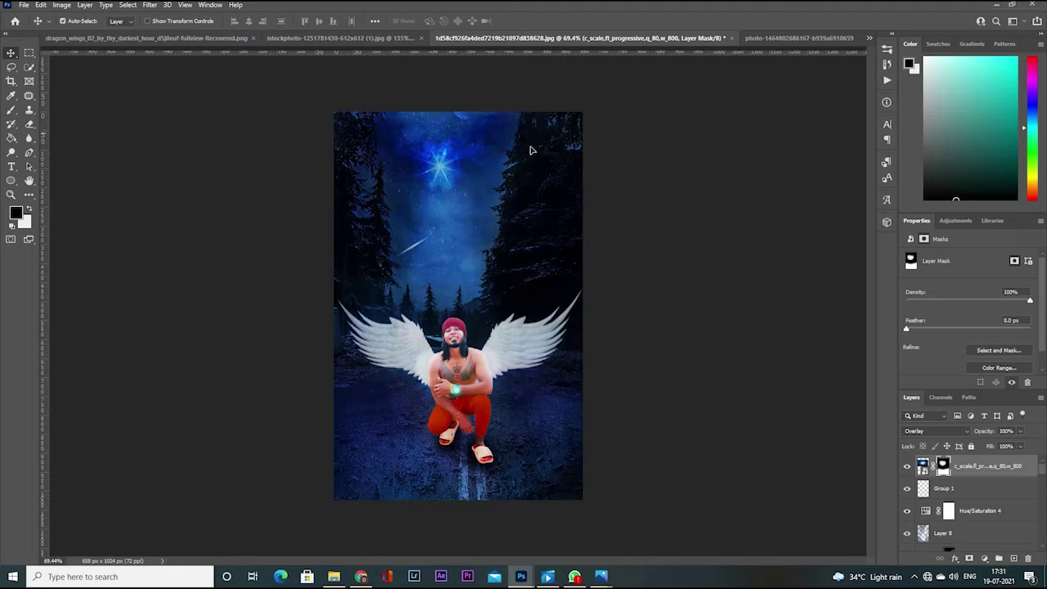
- Stretch the burst layer much taller, nudge it down, and raise its opacity
{"action": "key", "text": "ctrl+t"}
{"action": "left_click_drag", "start_coordinate": [472, 233], "coordinate": [452, 378]}
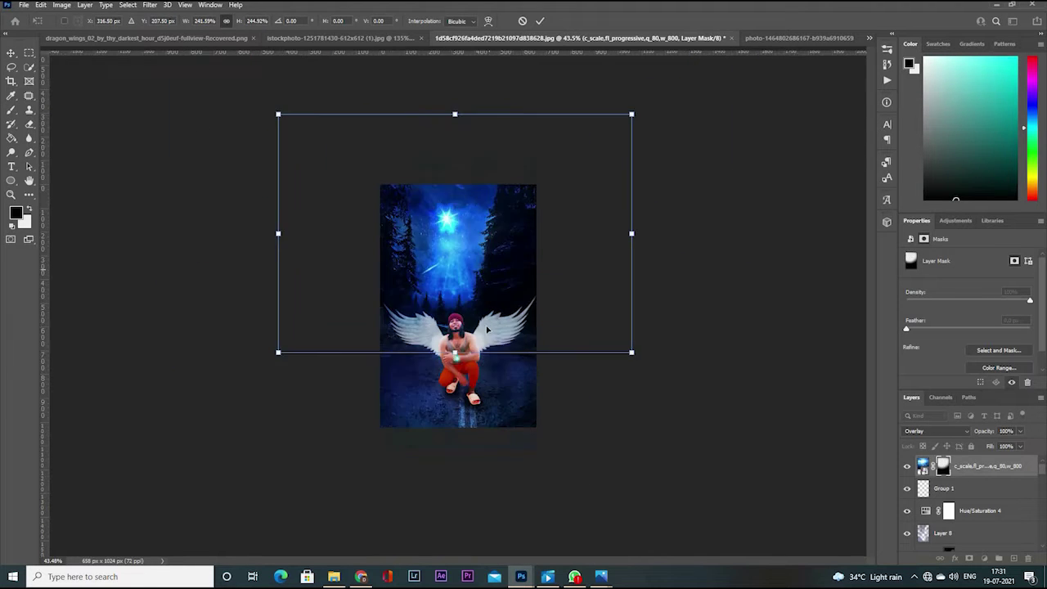
{"action": "key", "text": "Return"}
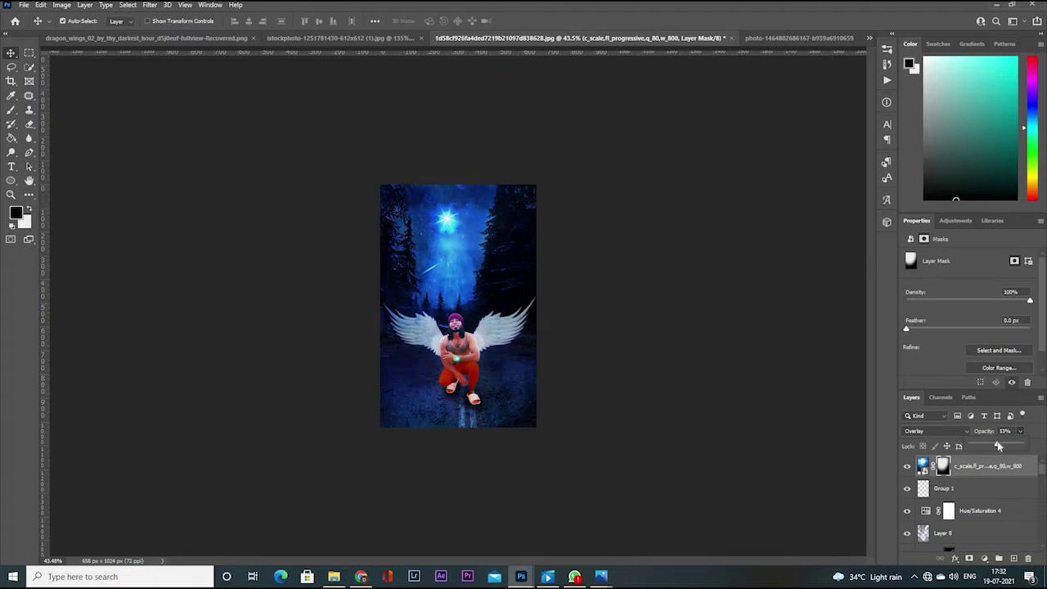
{"action": "left_click_drag", "start_coordinate": [997, 446], "coordinate": [1023, 446]}
{"action": "left_click_drag", "start_coordinate": [464, 228], "coordinate": [465, 245]}
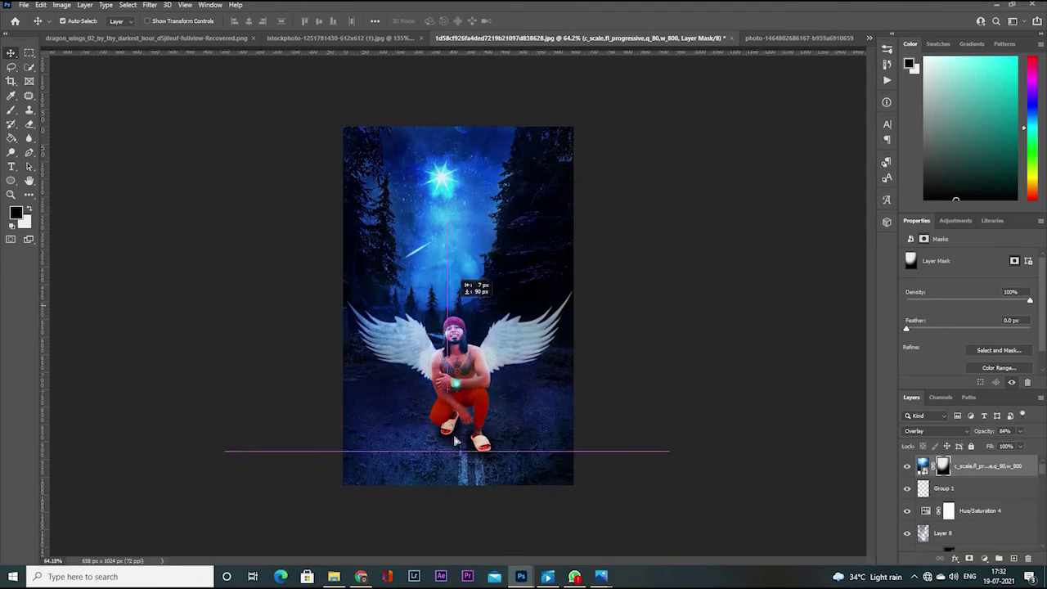
{"action": "mouse_move", "coordinate": [474, 285]}
{"action": "left_mouse_down"}
{"action": "mouse_move", "coordinate": [491, 257]}
{"action": "mouse_move", "coordinate": [471, 254]}
{"action": "left_mouse_up"}
- Widen the burst layer from its left side and commit the resize
{"action": "key", "text": "ctrl+t"}
{"action": "key", "text": "Return"}
{"action": "key", "text": "Return"}
{"action": "scroll", "coordinate": [684, 362], "scroll_direction": "down", "scroll_amount": 2}
{"action": "key", "text": "ctrl+t"}
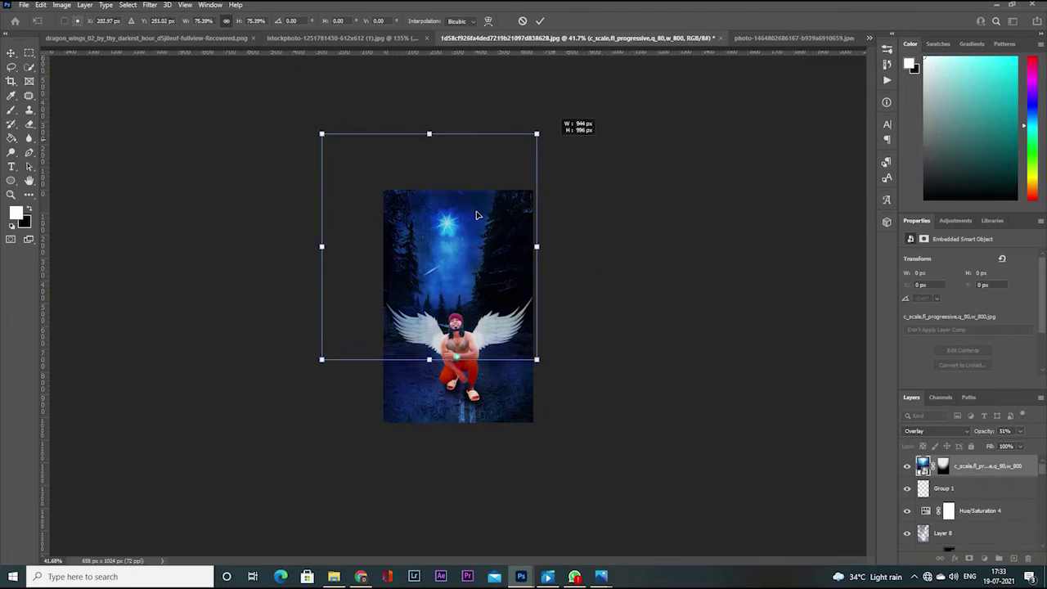
{"action": "left_click_drag", "start_coordinate": [320, 245], "coordinate": [380, 230]}
{"action": "left_click_drag", "start_coordinate": [518, 220], "coordinate": [528, 202]}
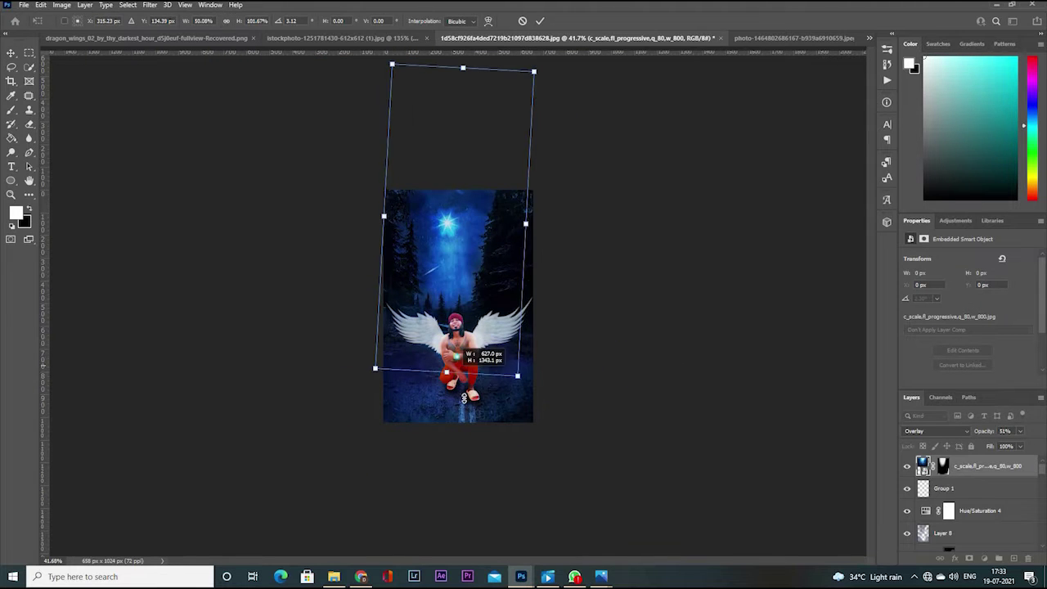
{"action": "key", "text": "Return"}
- Shift the burst glow into place and widen it to 711 px
{"action": "scroll", "coordinate": [458, 283], "scroll_direction": "up", "scroll_amount": 2}
{"action": "scroll", "coordinate": [678, 289], "scroll_direction": "down", "scroll_amount": 3}
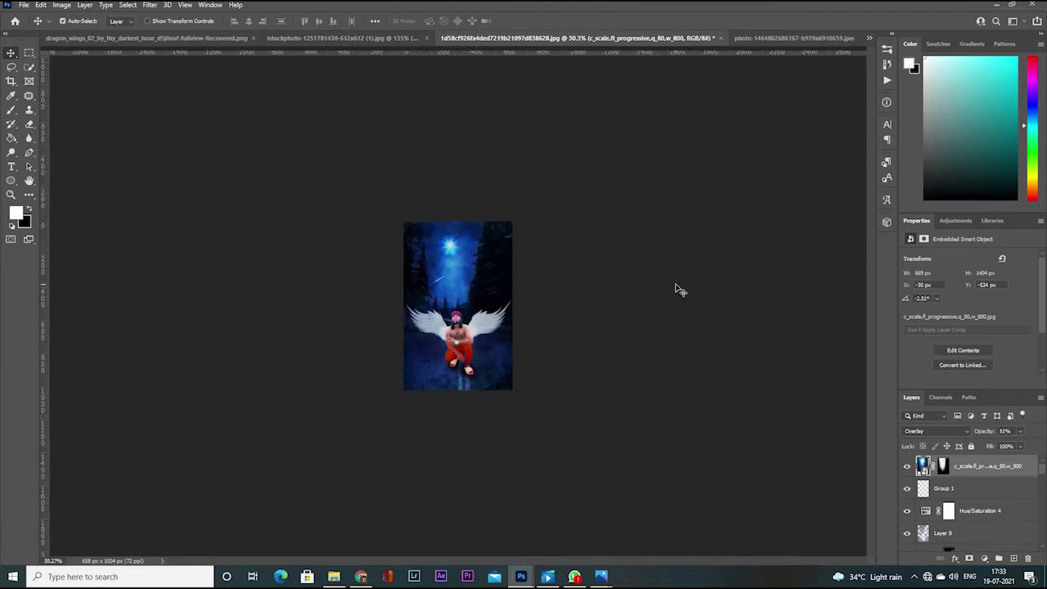
{"action": "scroll", "coordinate": [678, 289], "scroll_direction": "up", "scroll_amount": 2}
{"action": "mouse_move", "coordinate": [433, 266]}
{"action": "left_mouse_down"}
{"action": "mouse_move", "coordinate": [436, 278]}
{"action": "mouse_move", "coordinate": [458, 210]}
{"action": "left_mouse_up"}
{"action": "scroll", "coordinate": [444, 175], "scroll_direction": "up", "scroll_amount": 1}
{"action": "key", "text": "ctrl+t"}
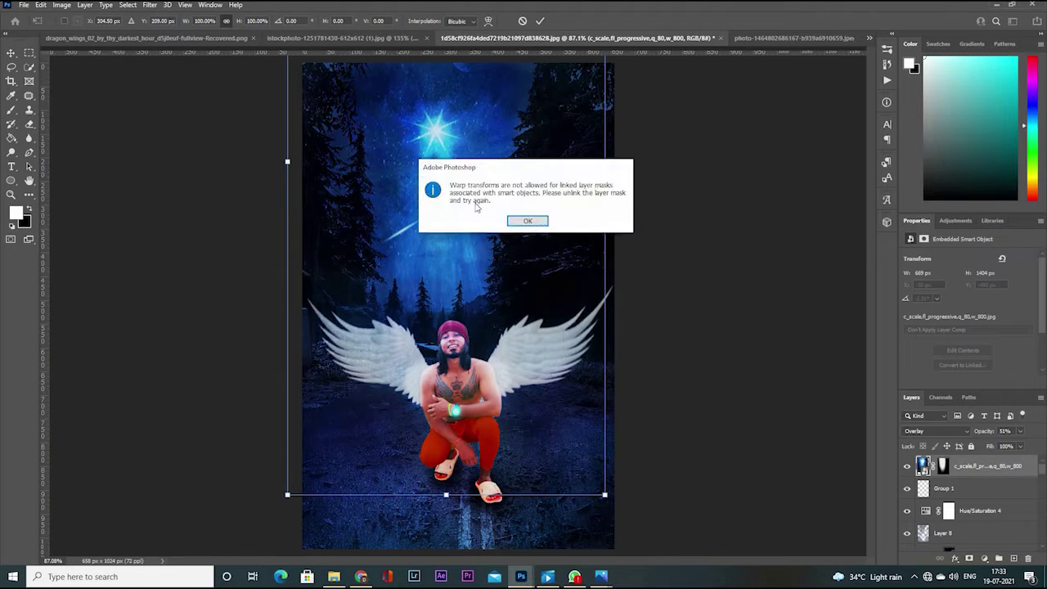
{"action": "key", "text": "Return"}
{"action": "left_click_drag", "start_coordinate": [290, 196], "coordinate": [315, 198]}
- Keep the burst layer in Overlay and repaint its mask, revealing glow near the star and hiding it near the trees
{"action": "left_click", "coordinate": [944, 463]}
{"action": "left_click", "coordinate": [936, 431]}
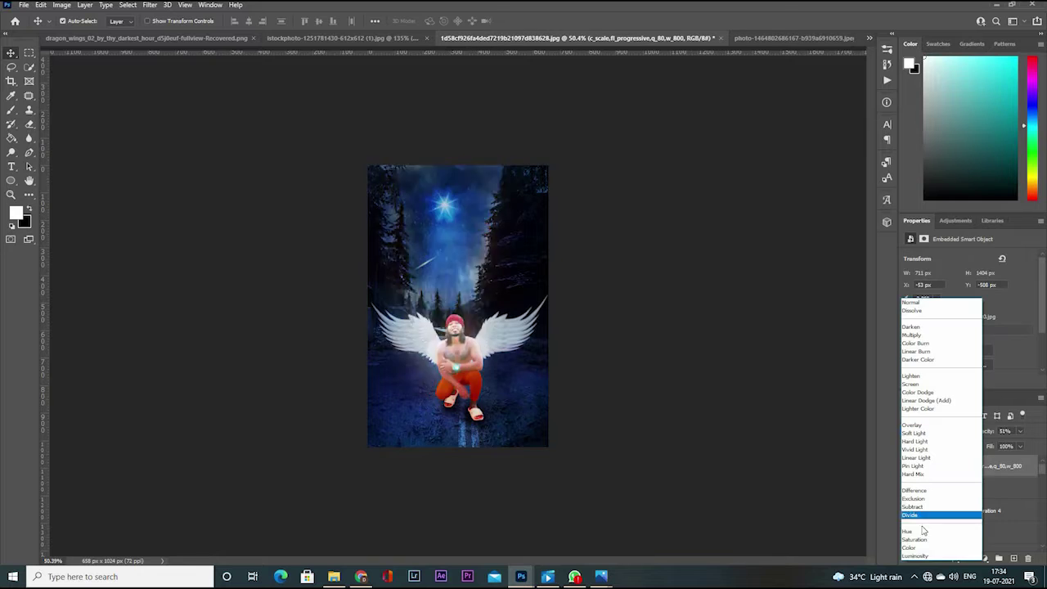
{"action": "left_click", "coordinate": [932, 398]}
{"action": "left_click", "coordinate": [1020, 431]}
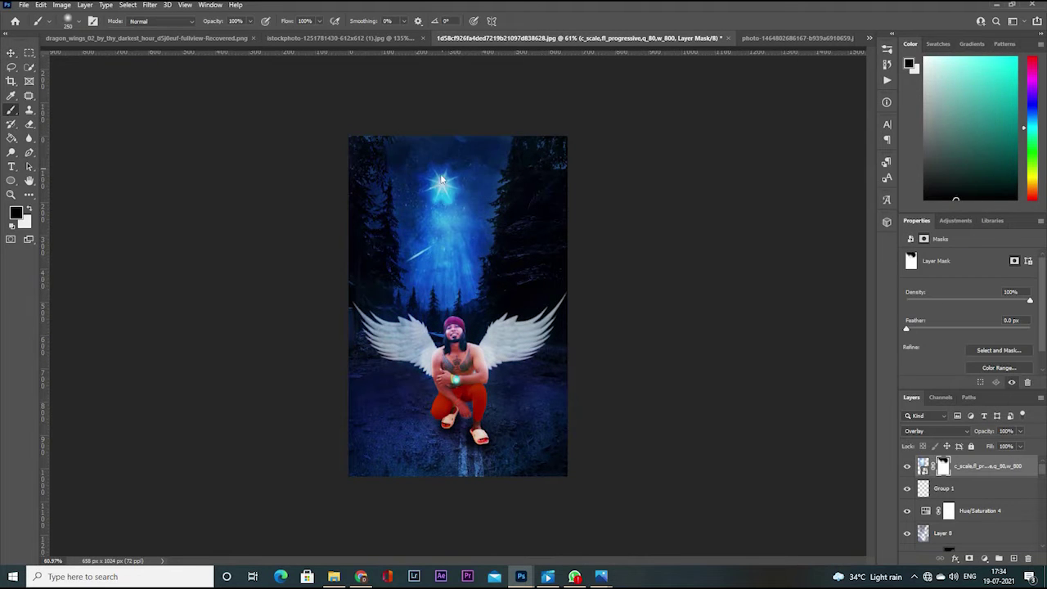
{"action": "key", "text": "x"}
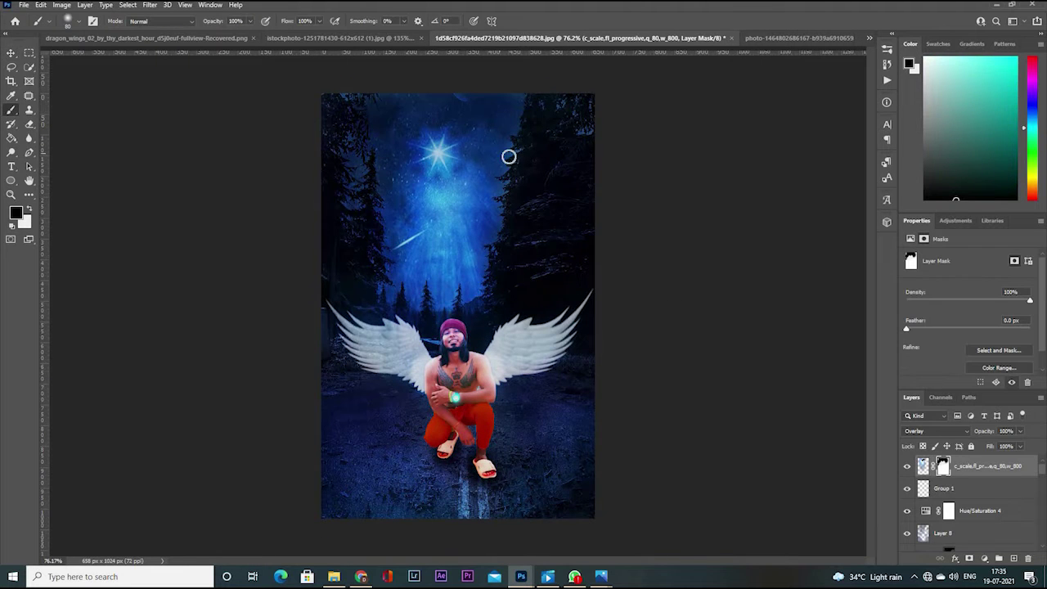
{"action": "key", "text": "x"}
{"action": "key", "text": "x"}
{"action": "key", "text": "x"}
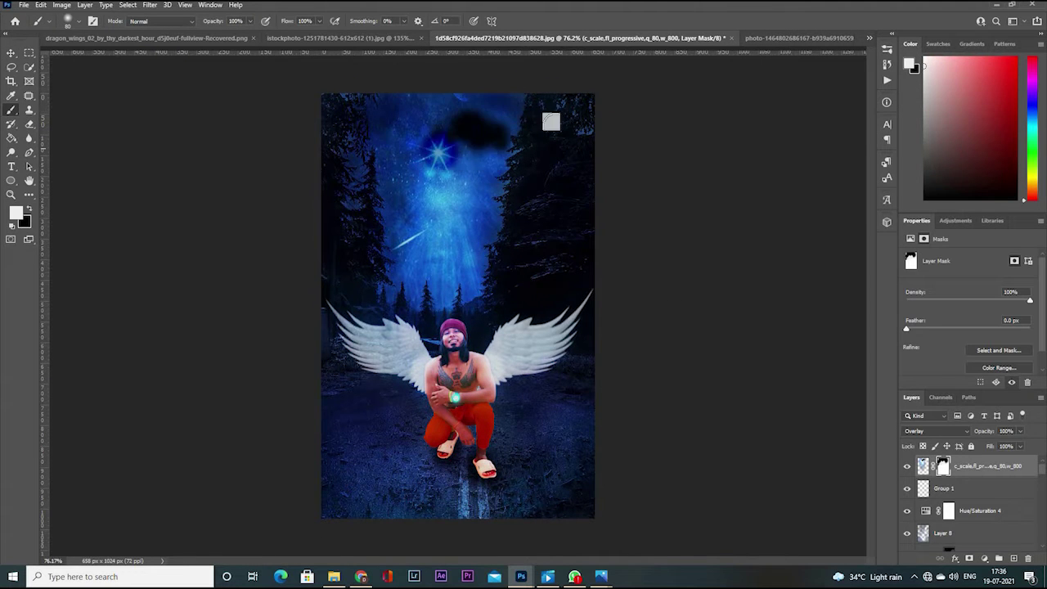
{"action": "key", "text": "x"}
{"action": "key", "text": "x"}
{"action": "key", "text": "x"}
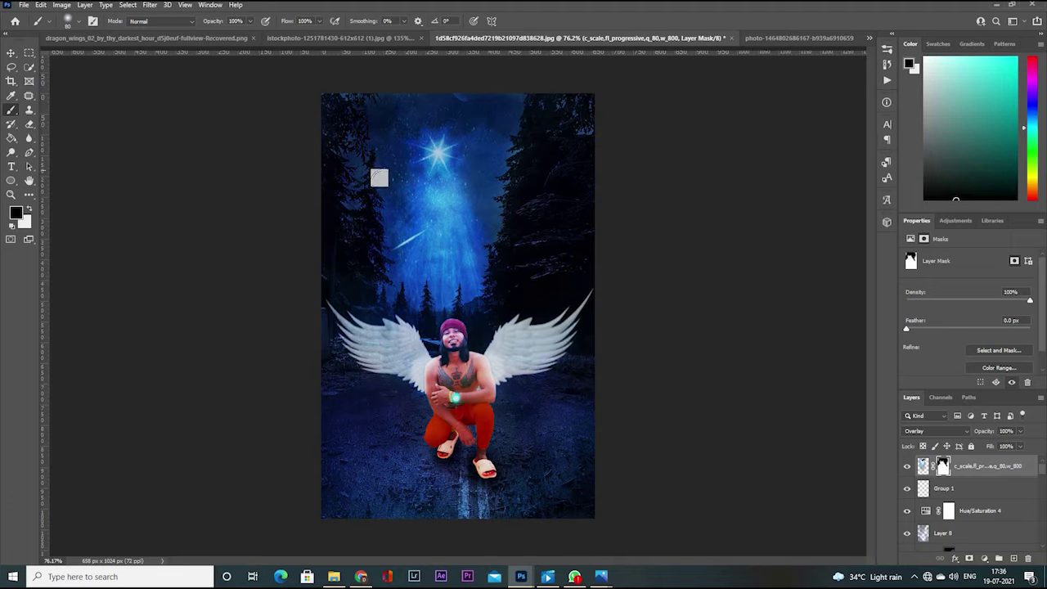
{"action": "key", "text": "x"}
{"action": "key", "text": "x"}
- Lower the burst glow's opacity to about 32%
{"action": "key", "text": "v"}
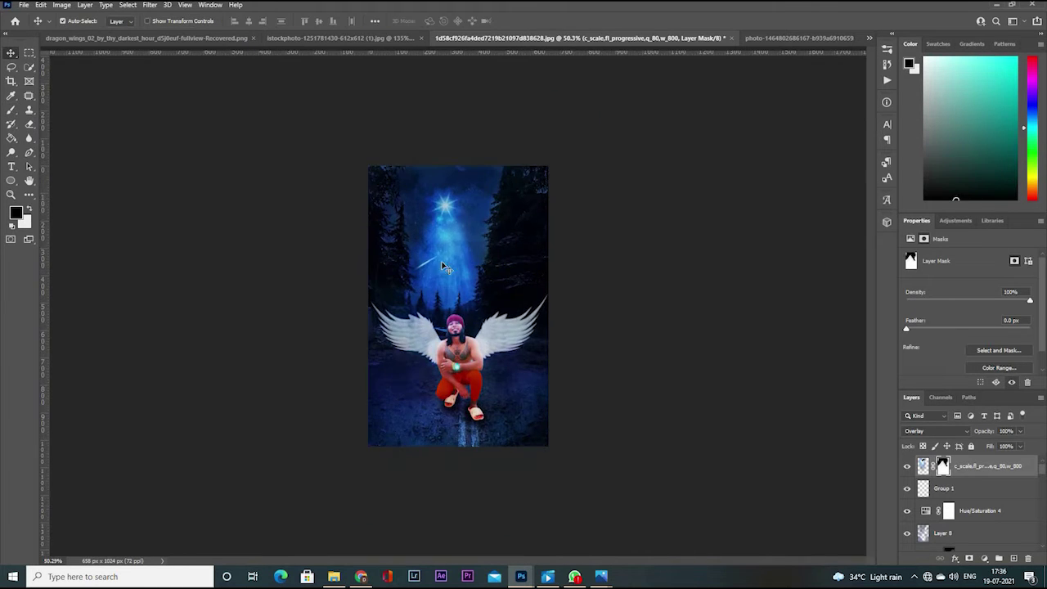
{"action": "key", "text": "ctrl+0"}
{"action": "left_click_drag", "start_coordinate": [1020, 431], "coordinate": [1008, 446]}
- Warp the overlay light layer into a curved shape
{"action": "key", "text": "ctrl+minus"}
{"action": "right_click", "coordinate": [981, 465]}
{"action": "left_click", "coordinate": [941, 194]}
{"action": "key", "text": "ctrl+t"}
{"action": "right_click", "coordinate": [532, 245]}
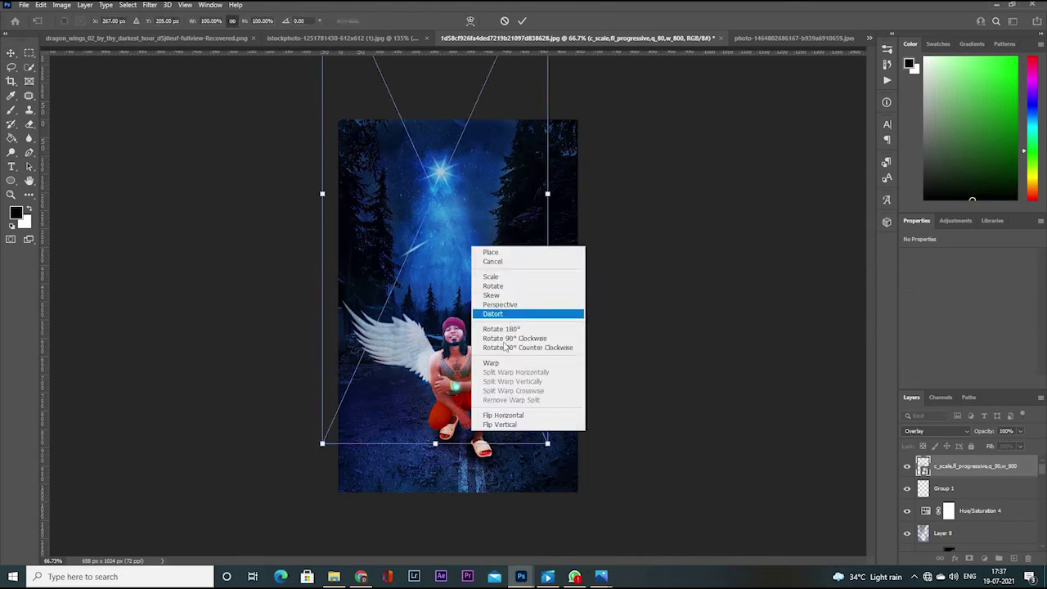
{"action": "left_click", "coordinate": [556, 306]}
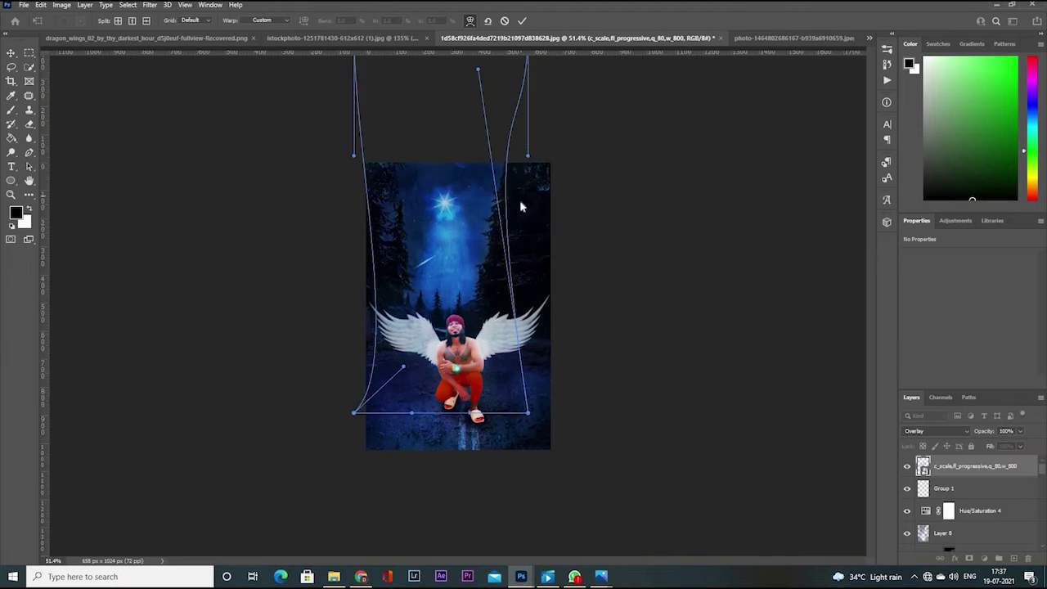
{"action": "key", "text": "Return"}
{"action": "left_click_drag", "start_coordinate": [423, 263], "coordinate": [447, 266]}
- Apply a Gaussian Blur of 0.1 pixels to the overlay light layer
{"action": "key", "text": "ctrl+0"}
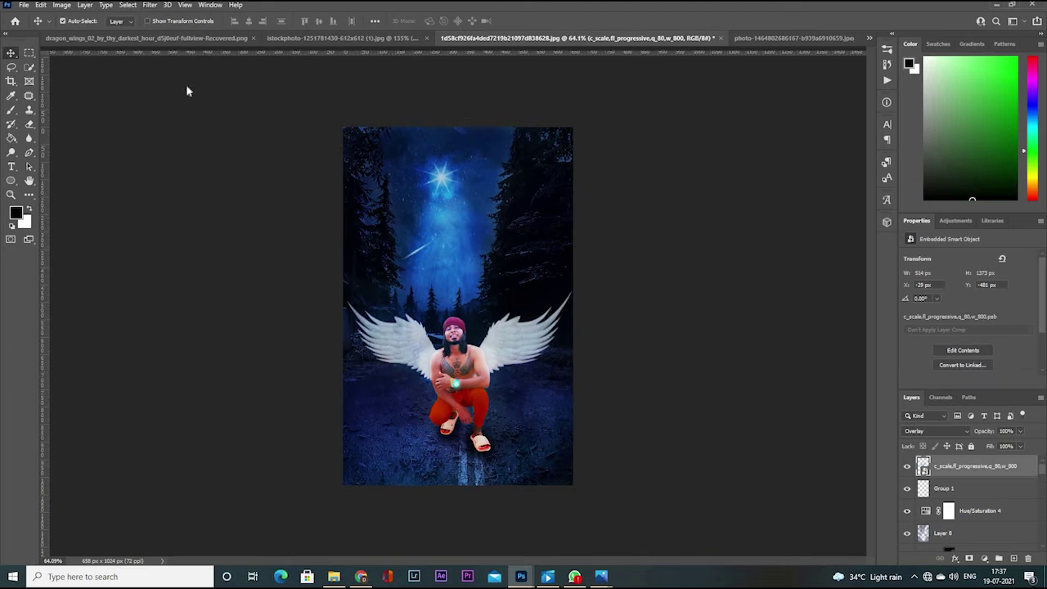
{"action": "left_click", "coordinate": [149, 4]}
{"action": "left_click", "coordinate": [165, 107]}
{"action": "key", "text": "Escape"}
{"action": "key", "text": "ctrl+alt+f"}
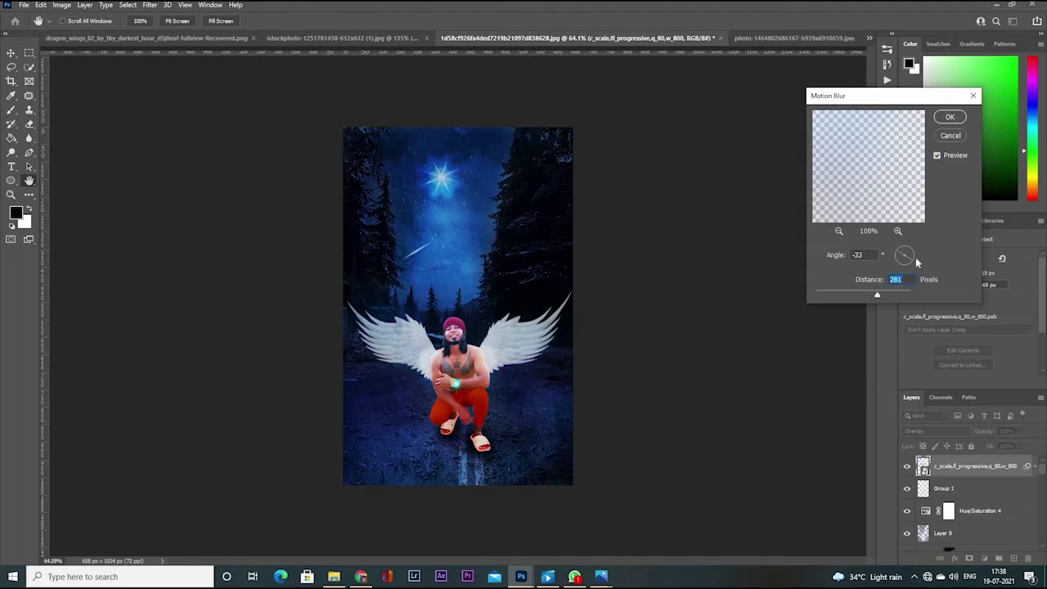
{"action": "scroll", "coordinate": [472, 272], "scroll_direction": "up", "scroll_amount": 3}
{"action": "mouse_move", "coordinate": [670, 425]}
{"action": "left_mouse_down"}
{"action": "mouse_move", "coordinate": [737, 424]}
{"action": "mouse_move", "coordinate": [652, 425]}
{"action": "left_mouse_up"}
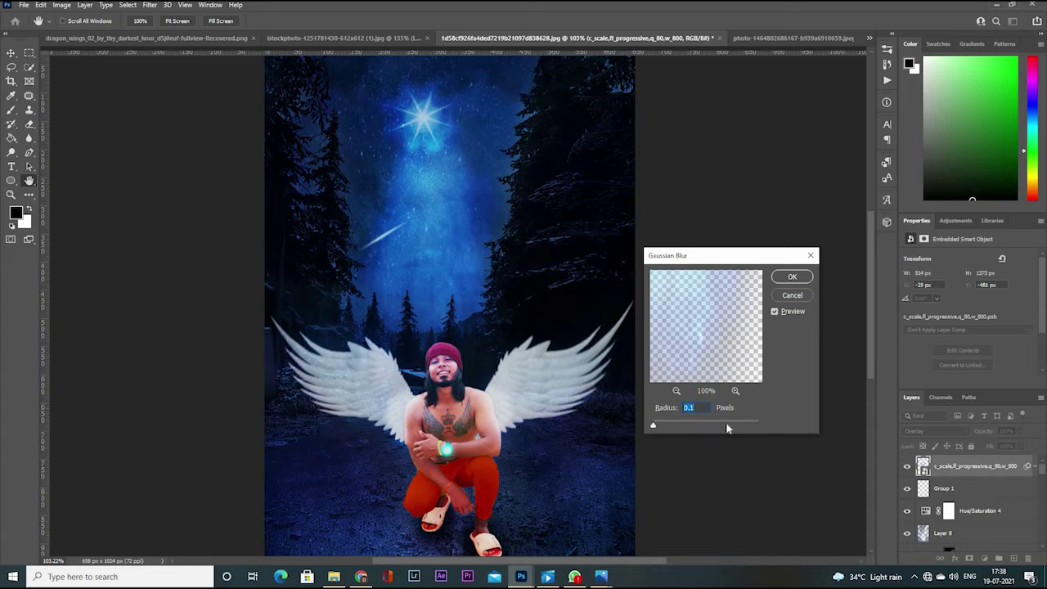
{"action": "key", "text": "Return"}
{"action": "scroll", "coordinate": [458, 327], "scroll_direction": "down", "scroll_amount": 3}
{"action": "scroll", "coordinate": [457, 327], "scroll_direction": "up", "scroll_amount": 2}
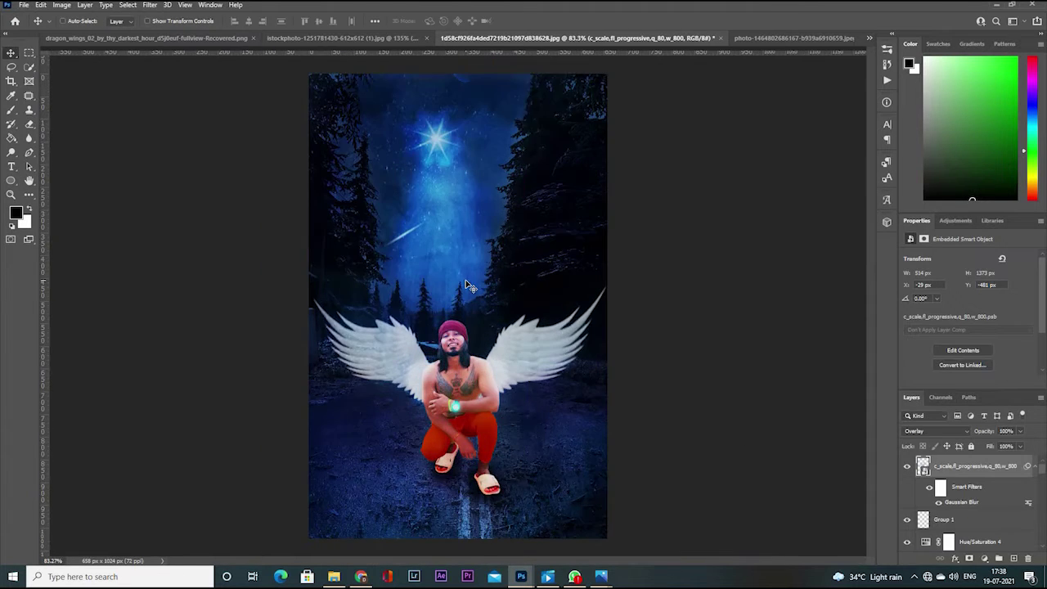
- Add a second Gaussian Blur smart filter to the overlay layer
{"action": "key", "text": "ctrl+t"}
{"action": "key", "text": "Return"}
{"action": "scroll", "coordinate": [435, 327], "scroll_direction": "down", "scroll_amount": 2}
{"action": "scroll", "coordinate": [435, 327], "scroll_direction": "up", "scroll_amount": 1}
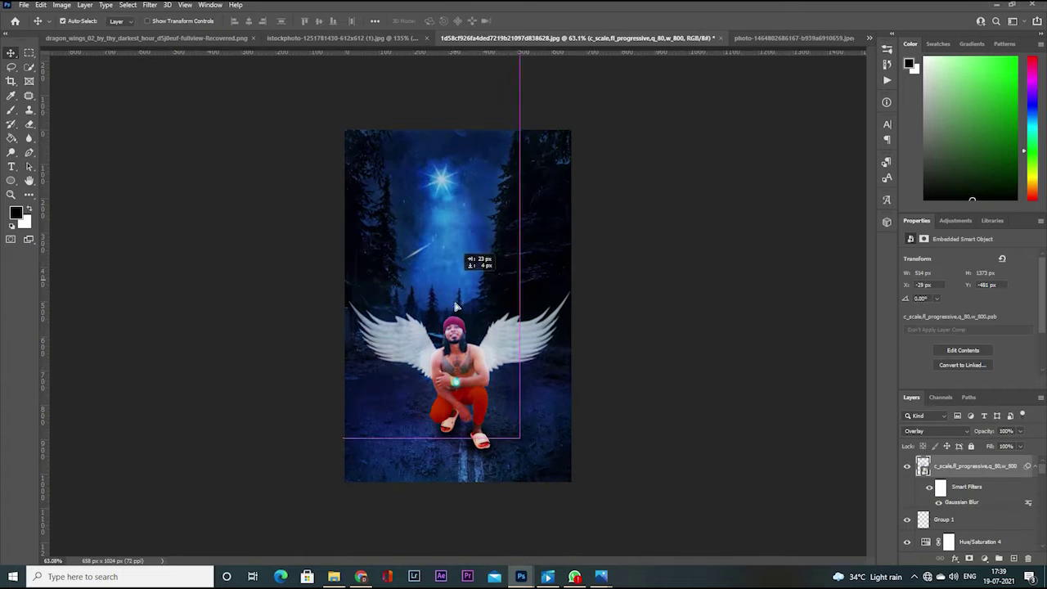
{"action": "left_click", "coordinate": [150, 4]}
{"action": "left_click", "coordinate": [314, 186]}
{"action": "key", "text": "Return"}
{"action": "scroll", "coordinate": [458, 303], "scroll_direction": "up", "scroll_amount": 4}
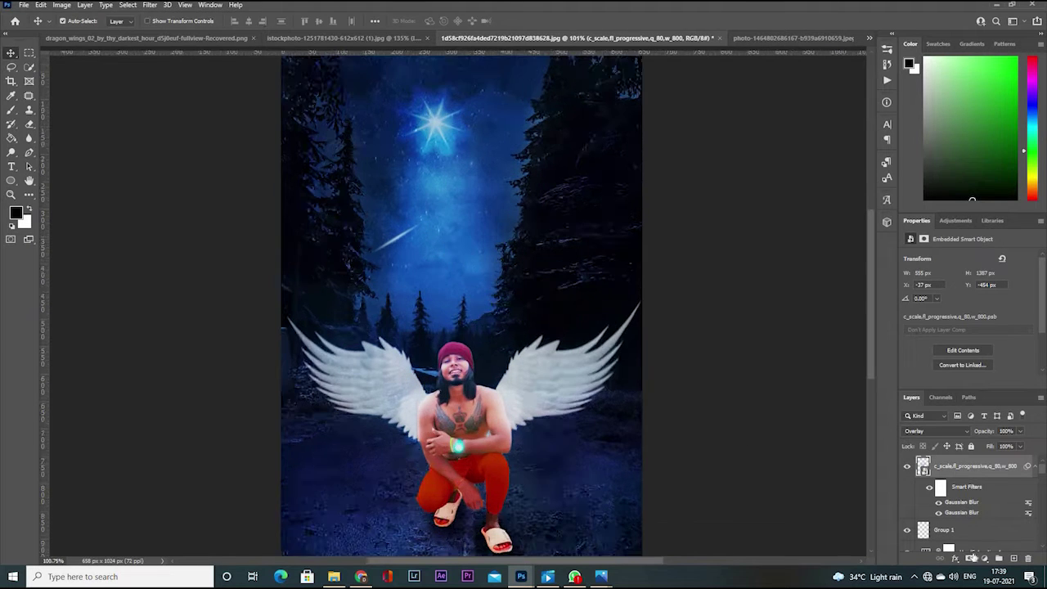
- Add a layer mask to the overlay layer and set up a brush for painting it
{"action": "left_click", "coordinate": [982, 558]}
{"action": "key", "text": "b"}
{"action": "key", "text": "x"}
{"action": "key", "text": "x"}
{"action": "key", "text": "x"}
{"action": "key", "text": "x"}
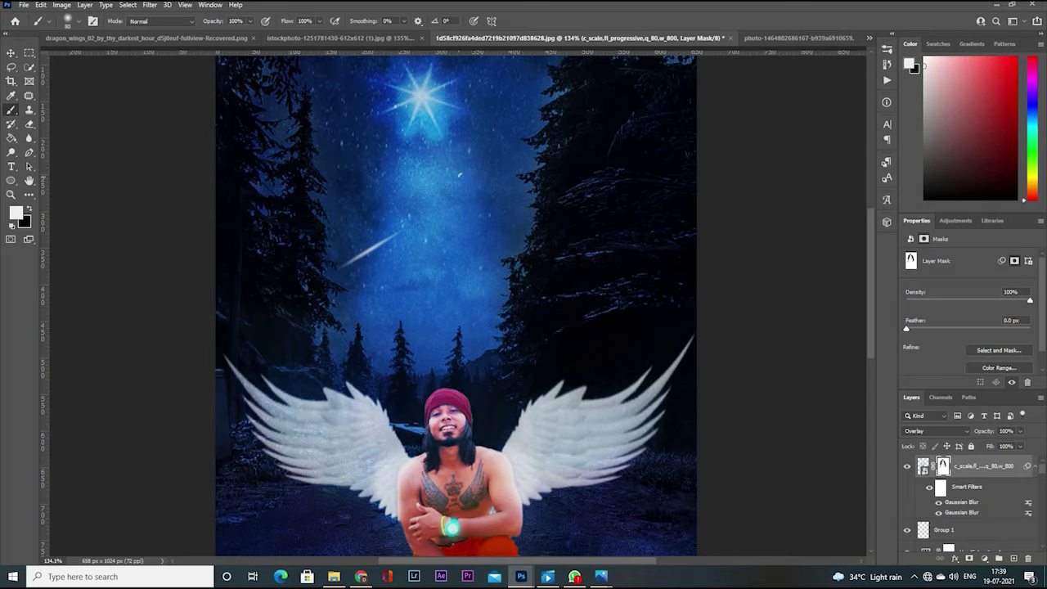
{"action": "scroll", "coordinate": [551, 390], "scroll_direction": "down", "scroll_amount": 4}
{"action": "scroll", "coordinate": [490, 343], "scroll_direction": "up", "scroll_amount": 3}
{"action": "scroll", "coordinate": [491, 343], "scroll_direction": "down", "scroll_amount": 2}
{"action": "scroll", "coordinate": [956, 507], "scroll_direction": "up", "scroll_amount": 2}
{"action": "scroll", "coordinate": [957, 507], "scroll_direction": "down", "scroll_amount": 2}
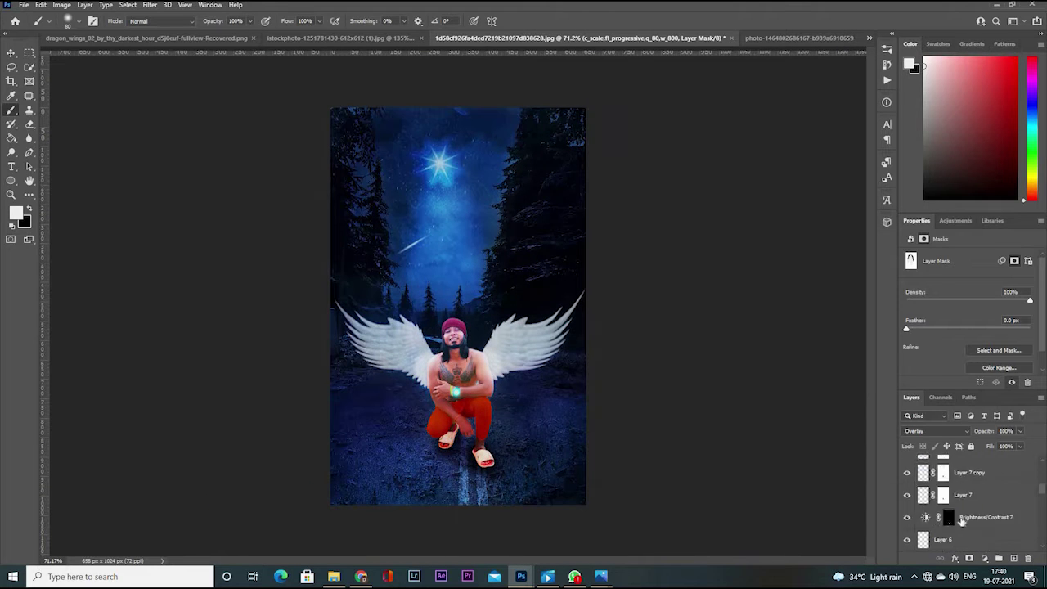
{"action": "left_click", "coordinate": [965, 517]}
{"action": "scroll", "coordinate": [973, 517], "scroll_direction": "up", "scroll_amount": 1}
- Reselect the overlay light layer and test a slight rotation, then cancel it
{"action": "key", "text": "v"}
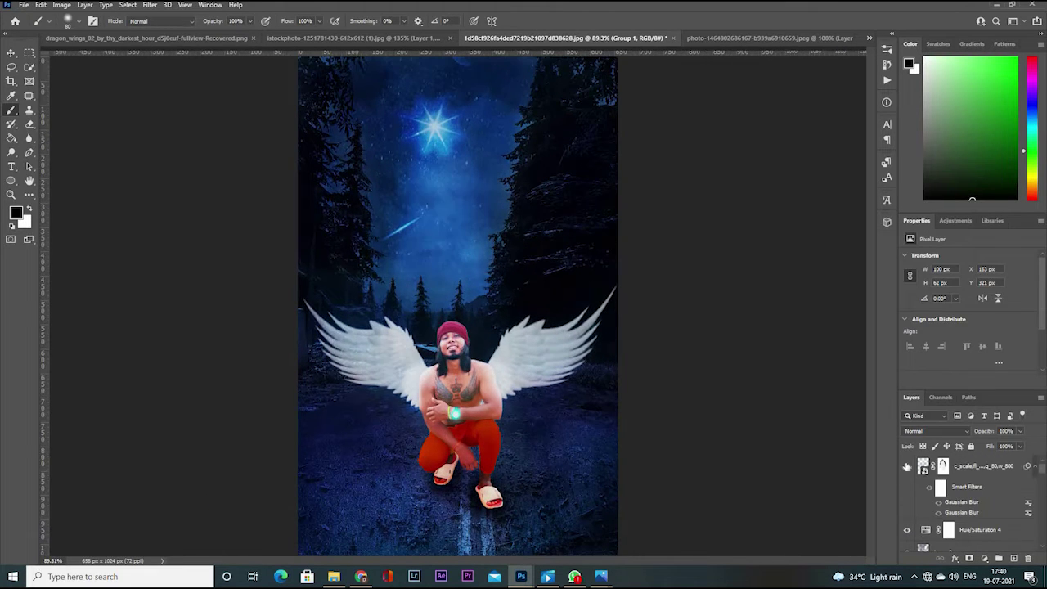
{"action": "left_click", "coordinate": [368, 201]}
{"action": "scroll", "coordinate": [505, 314], "scroll_direction": "down", "scroll_amount": 2}
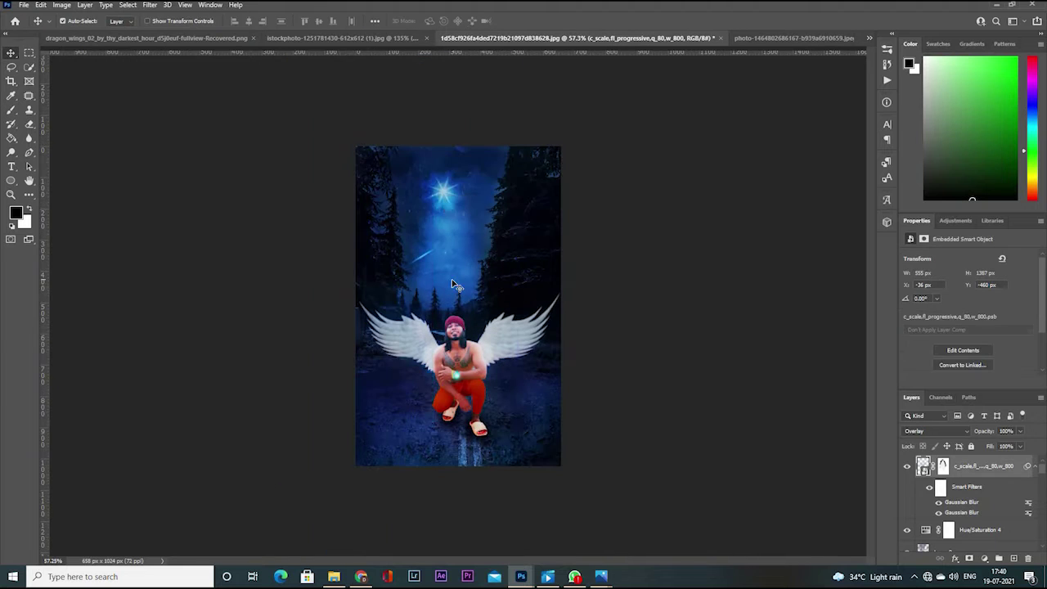
{"action": "right_click", "coordinate": [993, 466]}
{"action": "left_click", "coordinate": [911, 205]}
{"action": "key", "text": "ctrl+t"}
{"action": "left_click_drag", "start_coordinate": [582, 395], "coordinate": [564, 343]}
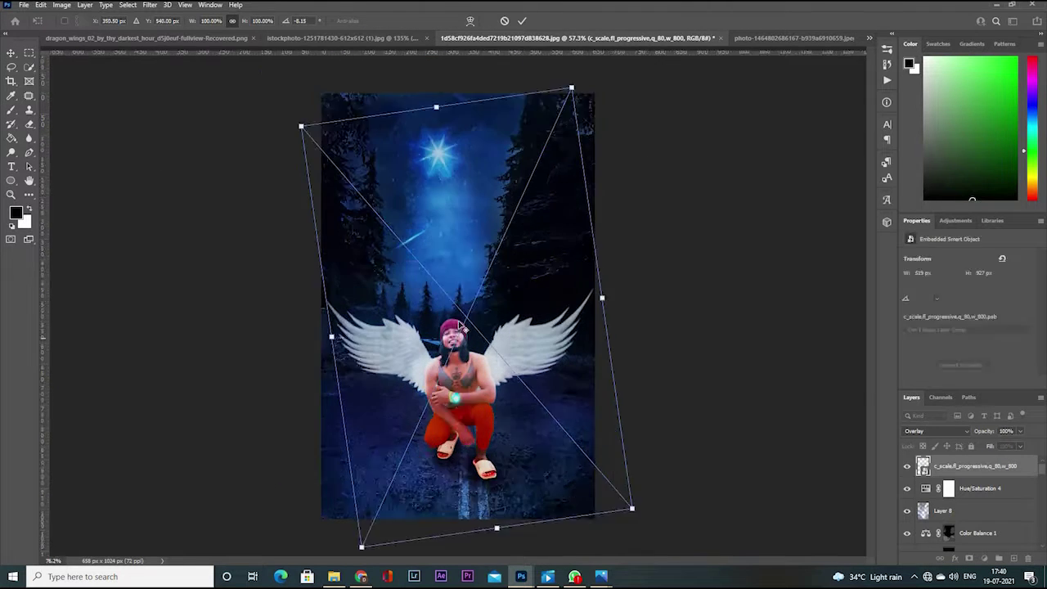
{"action": "scroll", "coordinate": [458, 311], "scroll_direction": "up", "scroll_amount": 2}
{"action": "key", "text": "Escape"}
{"action": "scroll", "coordinate": [433, 217], "scroll_direction": "up", "scroll_amount": 2}
- Paint on the overlay layer's mask, toggling between black and white
{"action": "key", "text": "b"}
{"action": "key", "text": "x"}
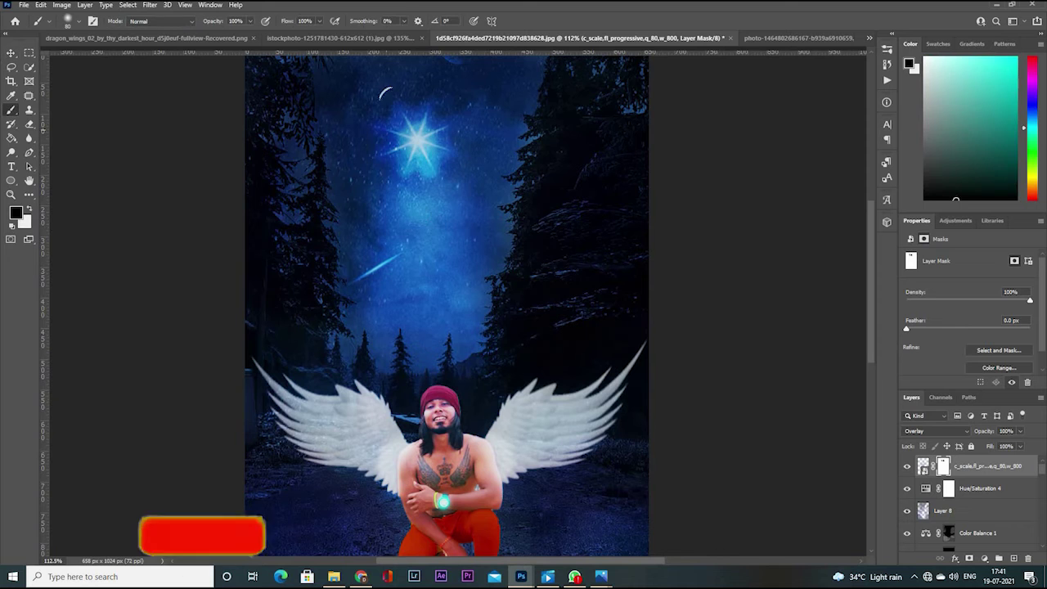
{"action": "scroll", "coordinate": [491, 233], "scroll_direction": "down", "scroll_amount": 3}
{"action": "key", "text": "x"}
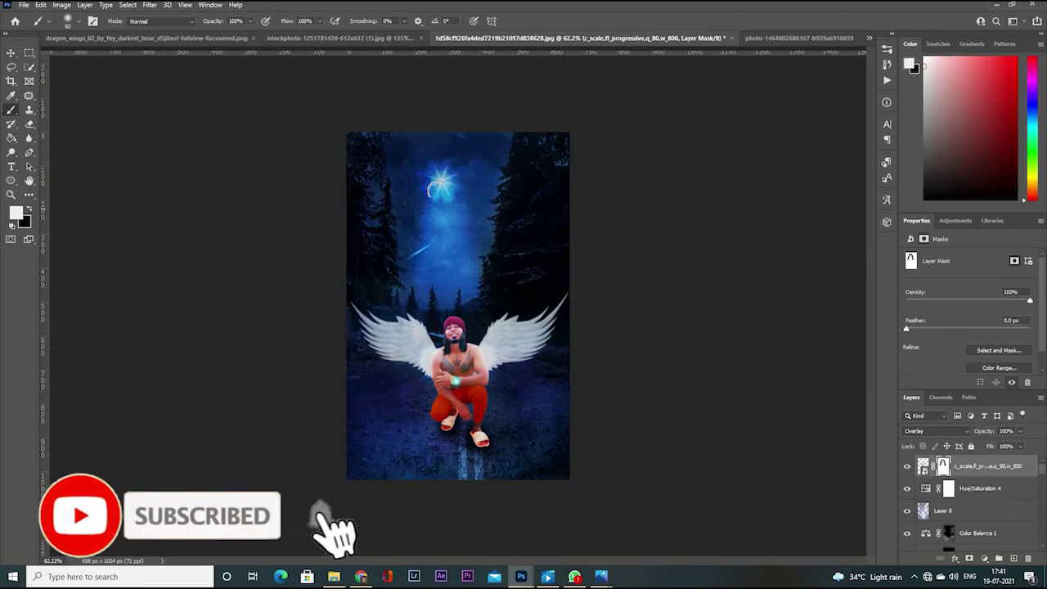
{"action": "key", "text": "x"}
{"action": "scroll", "coordinate": [462, 246], "scroll_direction": "up", "scroll_amount": 3}
{"action": "key", "text": "x"}
{"action": "scroll", "coordinate": [458, 233], "scroll_direction": "down", "scroll_amount": 4}
- Check the overlay layer's transform without changes and reset the painting colour to black
{"action": "key", "text": "ctrl+t"}
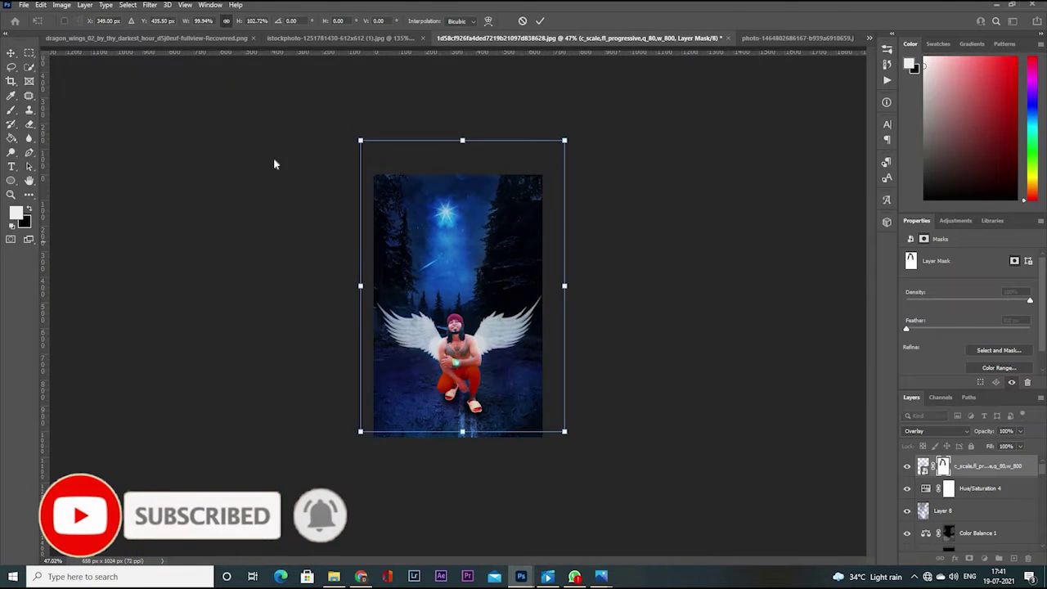
{"action": "key", "text": "Escape"}
{"action": "scroll", "coordinate": [458, 286], "scroll_direction": "up", "scroll_amount": 2}
{"action": "scroll", "coordinate": [597, 232], "scroll_direction": "down", "scroll_amount": 3}
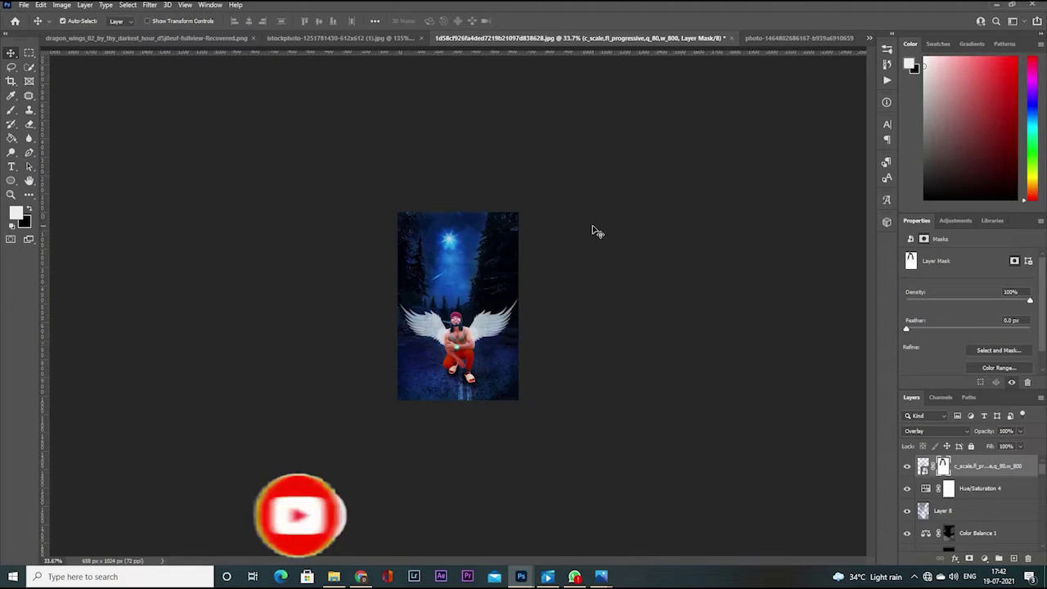
{"action": "key", "text": "ctrl+2"}
{"action": "key", "text": "x"}
{"action": "scroll", "coordinate": [510, 278], "scroll_direction": "up", "scroll_amount": 2}
{"action": "scroll", "coordinate": [586, 258], "scroll_direction": "up", "scroll_amount": 2}
{"action": "scroll", "coordinate": [586, 259], "scroll_direction": "down", "scroll_amount": 1}
- Place pexels-photo-110854 over the scene's upper two-thirds and start trying blend modes
{"action": "key", "text": "ctrl+alt+shift+n"}
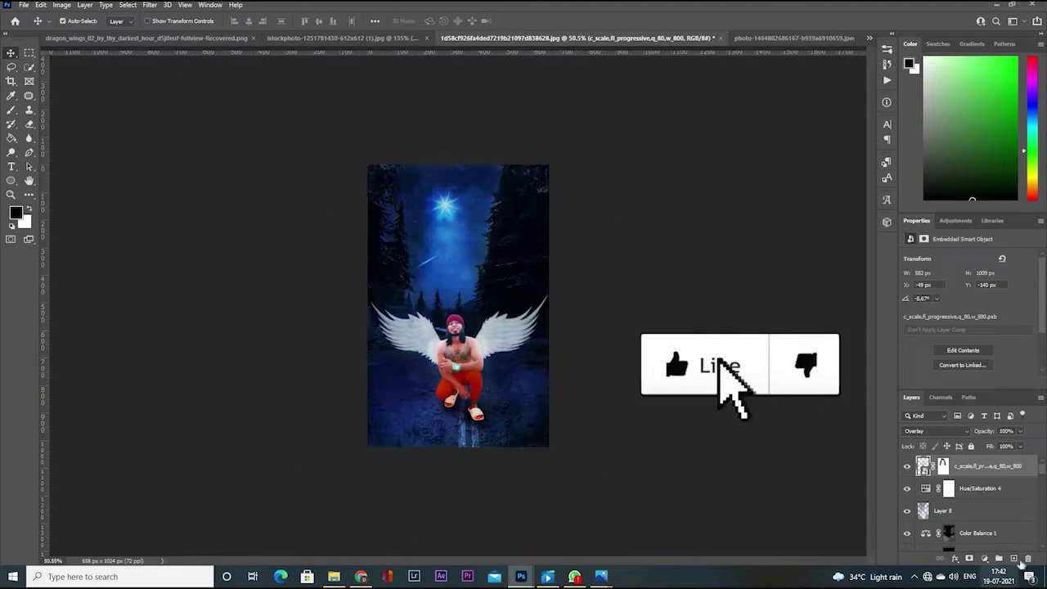
{"action": "left_click", "coordinate": [334, 575]}
{"action": "scroll", "coordinate": [572, 327], "scroll_direction": "down", "scroll_amount": 3}
{"action": "left_click", "coordinate": [620, 303]}
{"action": "scroll", "coordinate": [630, 330], "scroll_direction": "down", "scroll_amount": 5}
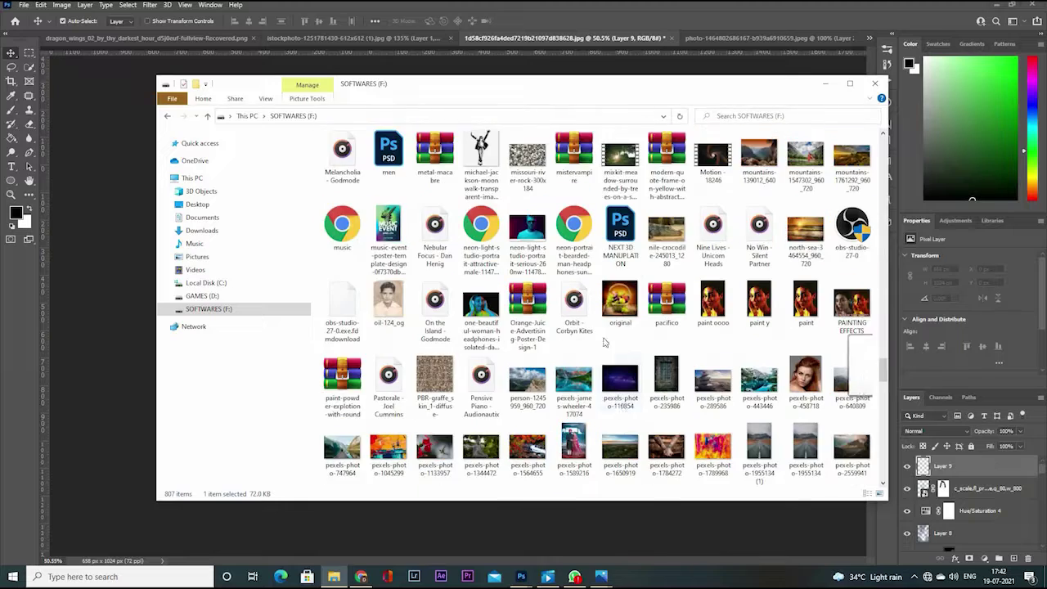
{"action": "mouse_move", "coordinate": [621, 344]}
{"action": "left_mouse_down"}
{"action": "mouse_move", "coordinate": [521, 575]}
{"action": "mouse_move", "coordinate": [528, 219]}
{"action": "left_mouse_up"}
{"action": "key", "text": "Return"}
{"action": "left_click", "coordinate": [936, 431]}
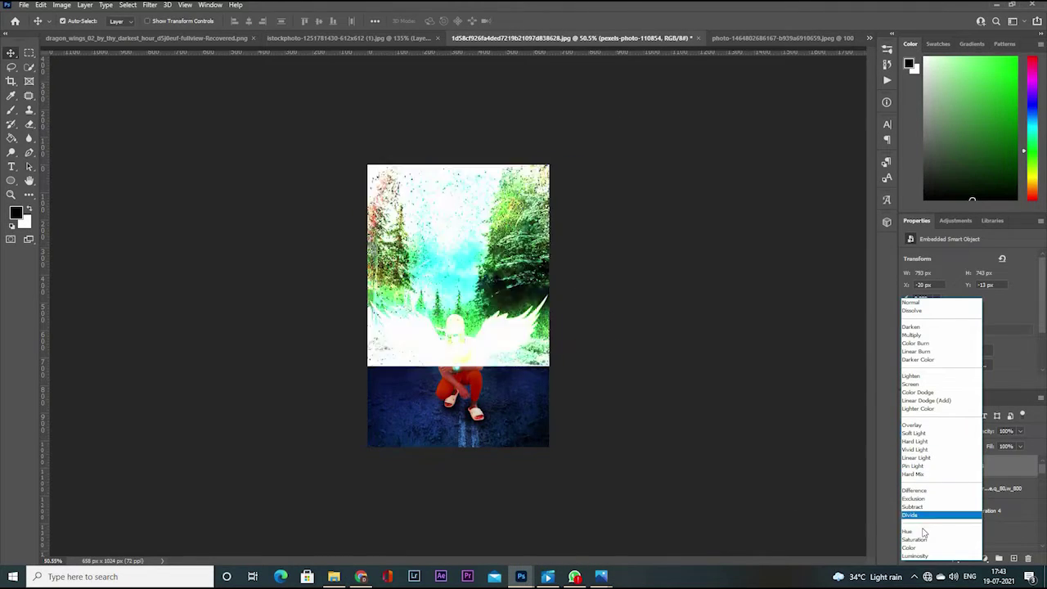
- Set pexels-photo-110854 to Linear Dodge (Add) blending at about 37% opacity
{"action": "left_click", "coordinate": [929, 401]}
{"action": "left_click", "coordinate": [1019, 431]}
{"action": "mouse_move", "coordinate": [1022, 445]}
{"action": "left_mouse_down"}
{"action": "mouse_move", "coordinate": [985, 445]}
{"action": "mouse_move", "coordinate": [996, 446]}
{"action": "left_mouse_up"}
{"action": "scroll", "coordinate": [761, 393], "scroll_direction": "up", "scroll_amount": 1}
- Free Transform the photo wider across the canvas to fit the scene
{"action": "key", "text": "ctrl+t"}
{"action": "left_click_drag", "start_coordinate": [674, 230], "coordinate": [829, 226]}
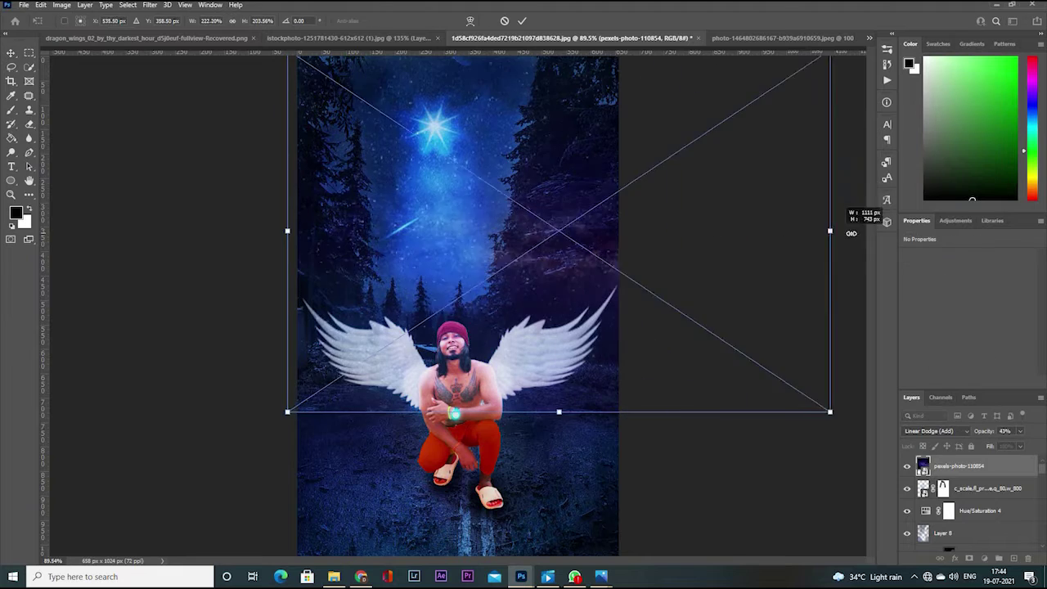
{"action": "left_click_drag", "start_coordinate": [287, 229], "coordinate": [275, 220]}
{"action": "key", "text": "ctrl+minus"}
{"action": "mouse_move", "coordinate": [782, 240]}
{"action": "left_mouse_down"}
{"action": "mouse_move", "coordinate": [835, 239]}
{"action": "mouse_move", "coordinate": [762, 238]}
{"action": "left_mouse_up"}
{"action": "key", "text": "Return"}
- Keep Linear Dodge (Add), enlarge the photo further, and add a layer mask
{"action": "left_click", "coordinate": [932, 431]}
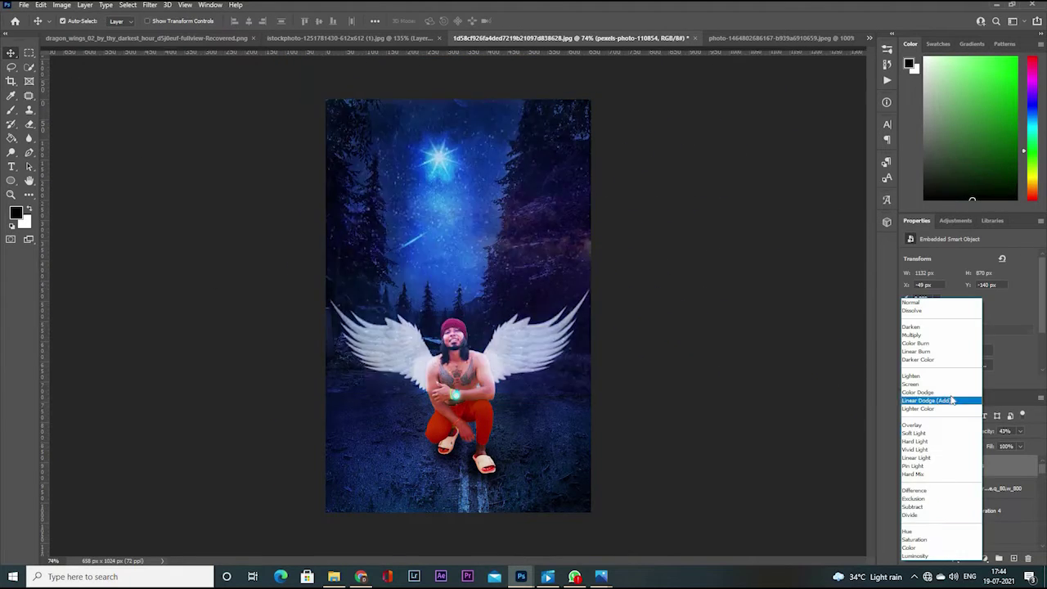
{"action": "key", "text": "Escape"}
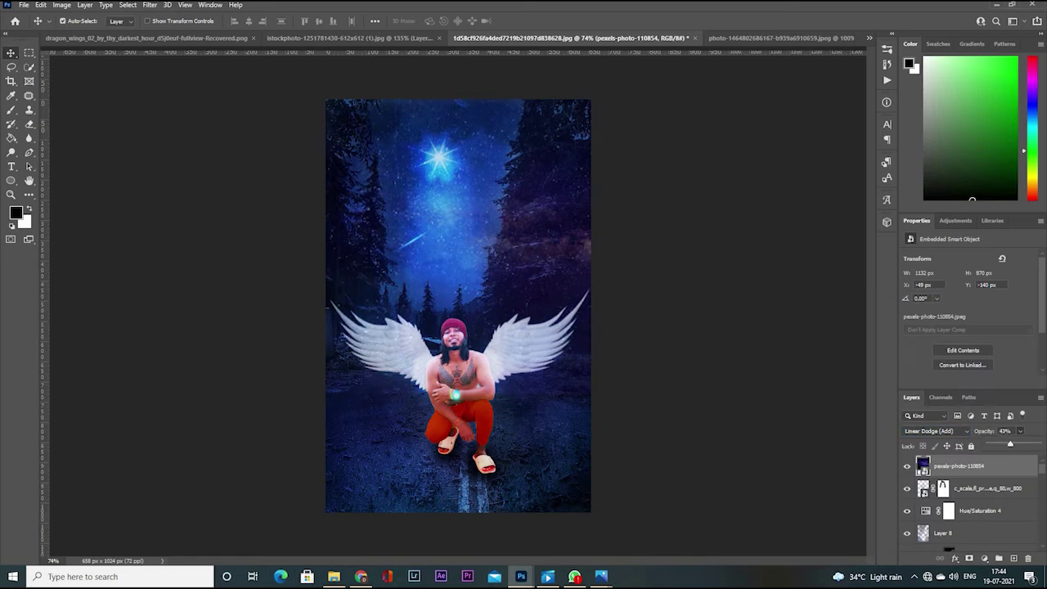
{"action": "key", "text": "ctrl+t"}
{"action": "left_click_drag", "start_coordinate": [533, 455], "coordinate": [532, 482]}
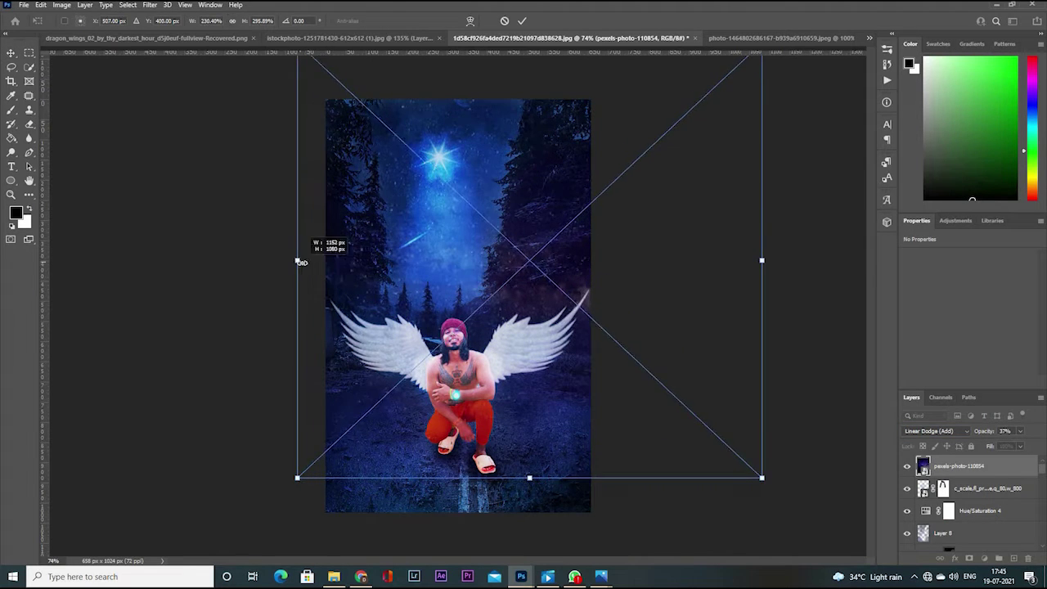
{"action": "key", "text": "Return"}
{"action": "left_click", "coordinate": [984, 557]}
- Pick the Brush with white foreground to paint on the overlay's mask
{"action": "key", "text": "b"}
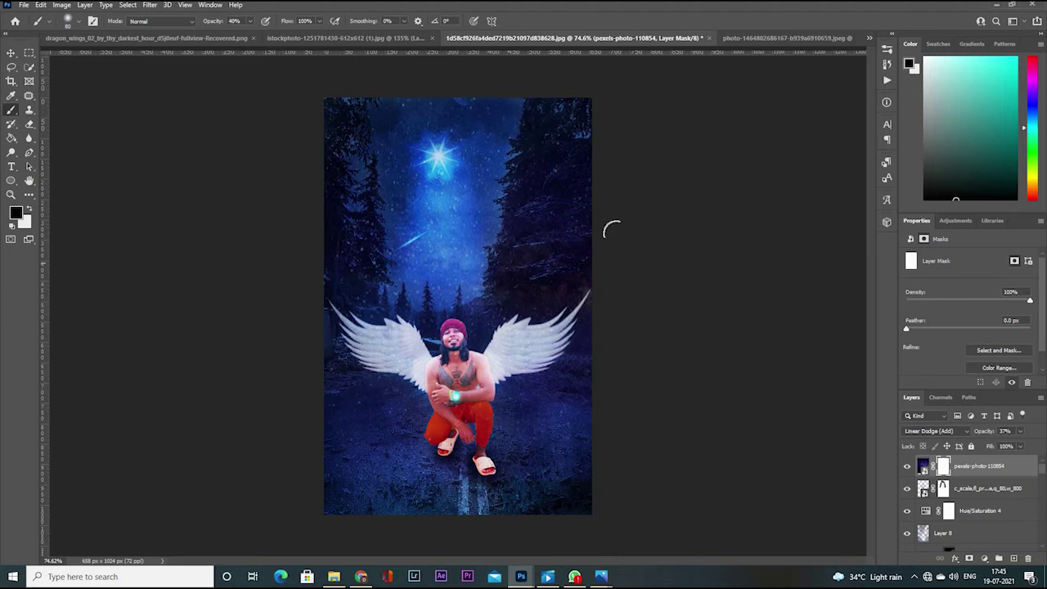
{"action": "scroll", "coordinate": [551, 280], "scroll_direction": "up", "scroll_amount": 2}
{"action": "scroll", "coordinate": [502, 271], "scroll_direction": "up", "scroll_amount": 1}
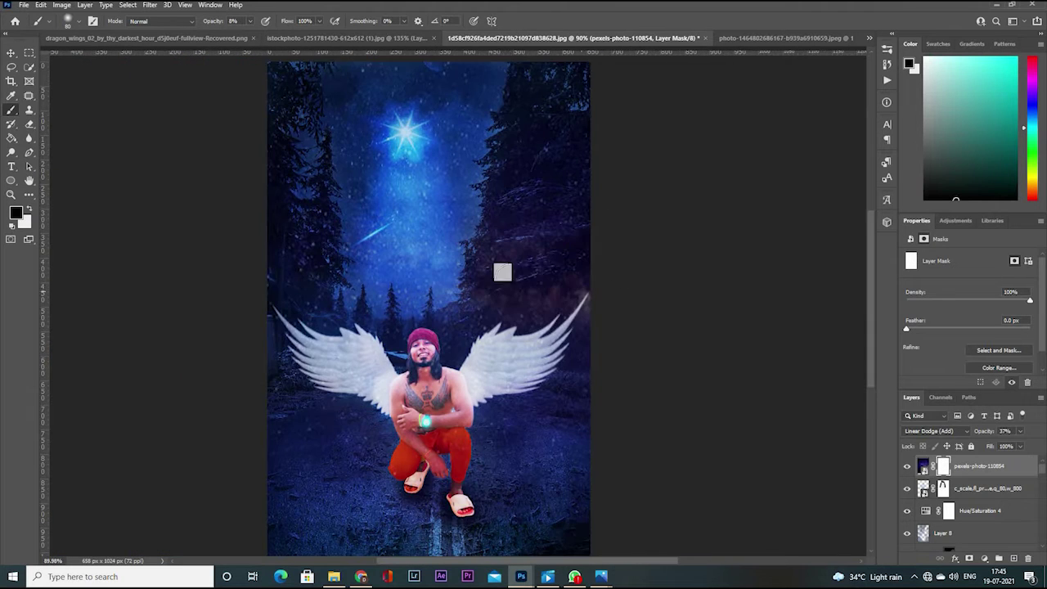
{"action": "scroll", "coordinate": [609, 282], "scroll_direction": "down", "scroll_amount": 2}
{"action": "scroll", "coordinate": [535, 368], "scroll_direction": "up", "scroll_amount": 2}
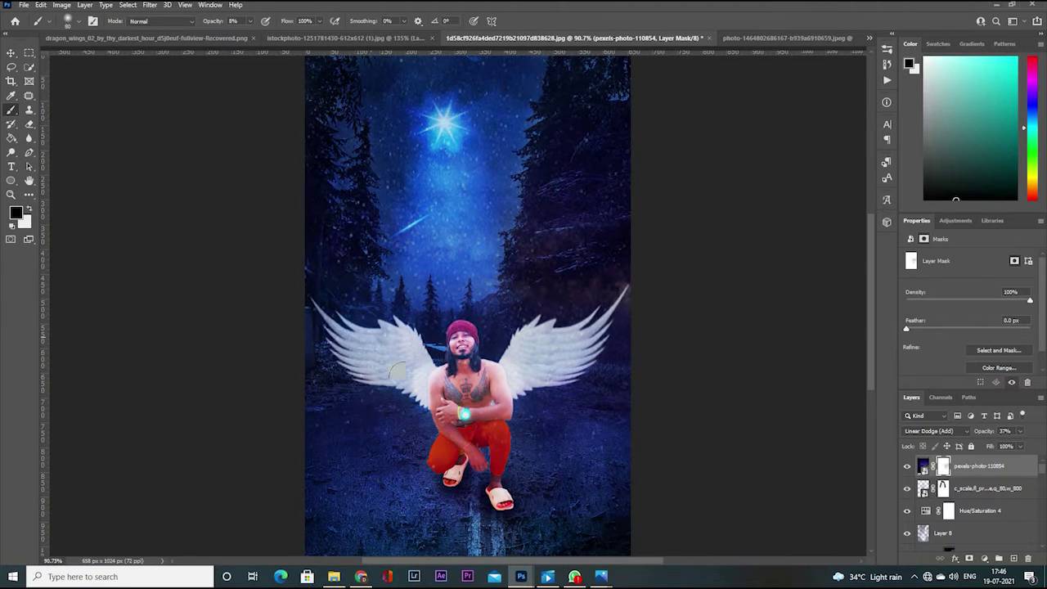
{"action": "scroll", "coordinate": [611, 235], "scroll_direction": "up", "scroll_amount": 2}
{"action": "key", "text": "x"}
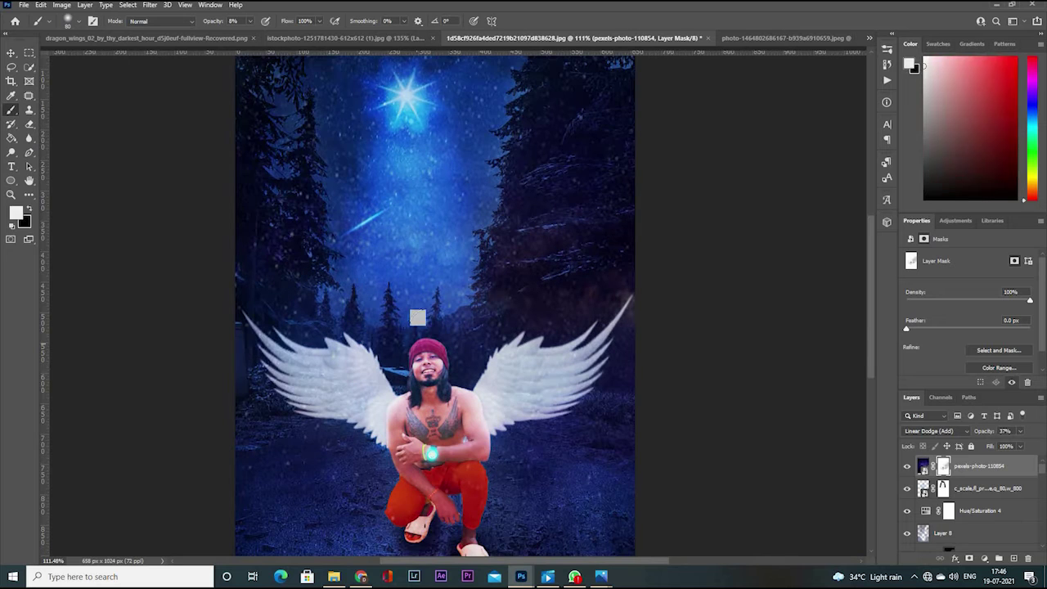
- Stamp visible layers into merged Layer 9 and try a Camera Raw white balance change
{"action": "key", "text": "d"}
{"action": "scroll", "coordinate": [561, 368], "scroll_direction": "down", "scroll_amount": 4}
{"action": "key", "text": "v"}
{"action": "scroll", "coordinate": [510, 238], "scroll_direction": "down", "scroll_amount": 1}
{"action": "key", "text": "ctrl+shift+alt+e"}
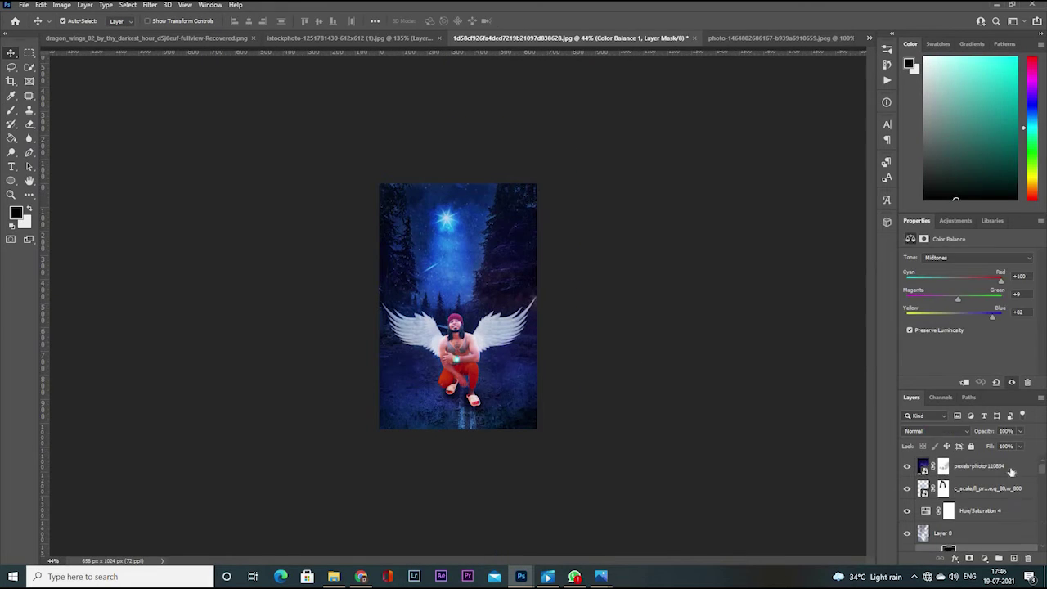
{"action": "key", "text": "ctrl+shift+a"}
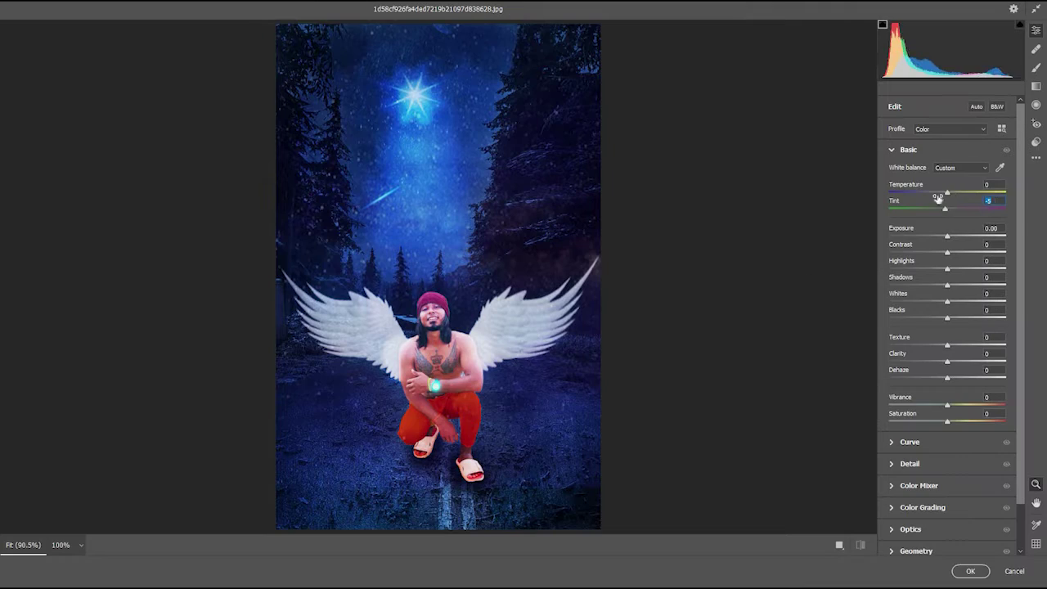
{"action": "left_click_drag", "start_coordinate": [938, 196], "coordinate": [964, 199]}
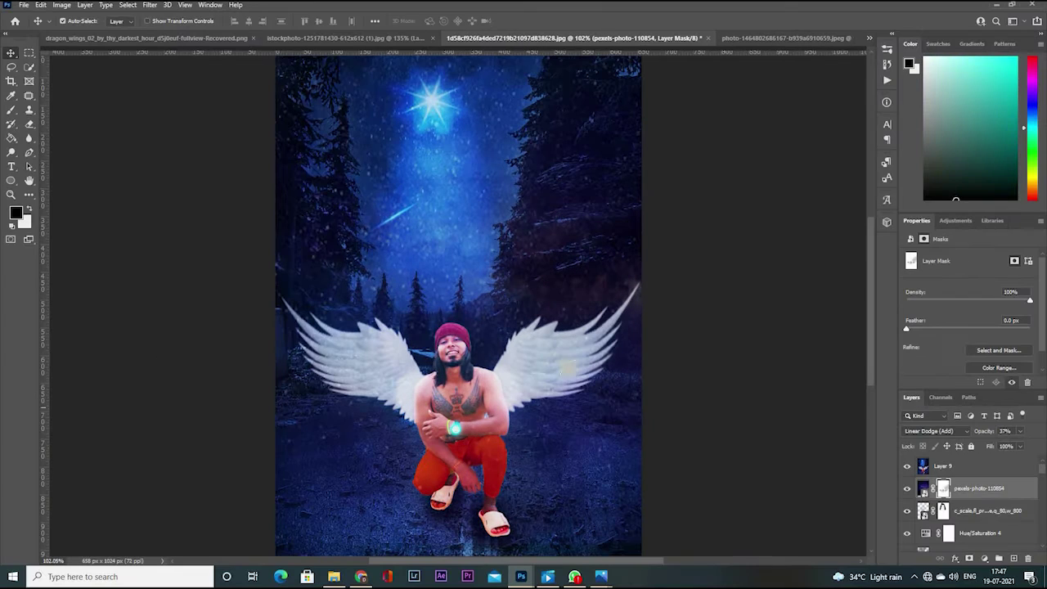
- Select the overlay layer's mask and hide the merged Layer 9
{"action": "left_click", "coordinate": [943, 510]}
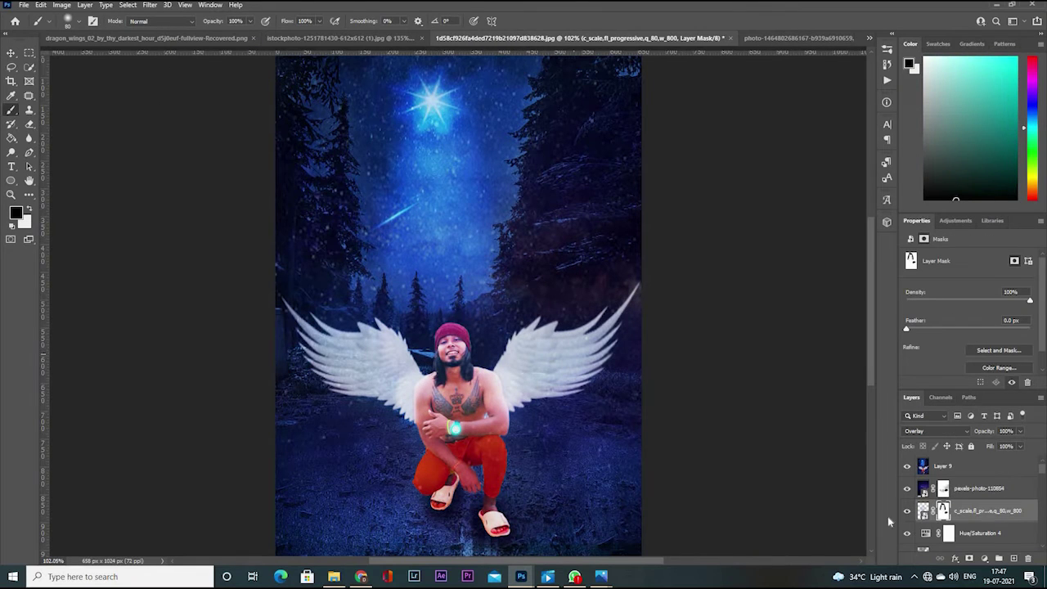
{"action": "left_click", "coordinate": [906, 465]}
{"action": "scroll", "coordinate": [906, 514], "scroll_direction": "down", "scroll_amount": 3}
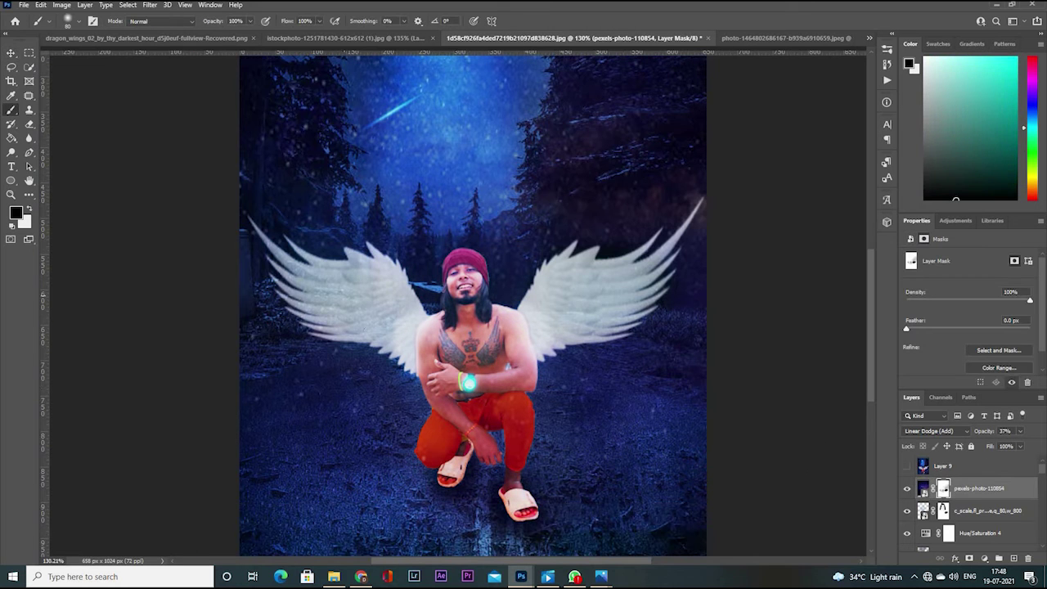
{"action": "scroll", "coordinate": [598, 432], "scroll_direction": "down", "scroll_amount": 3}
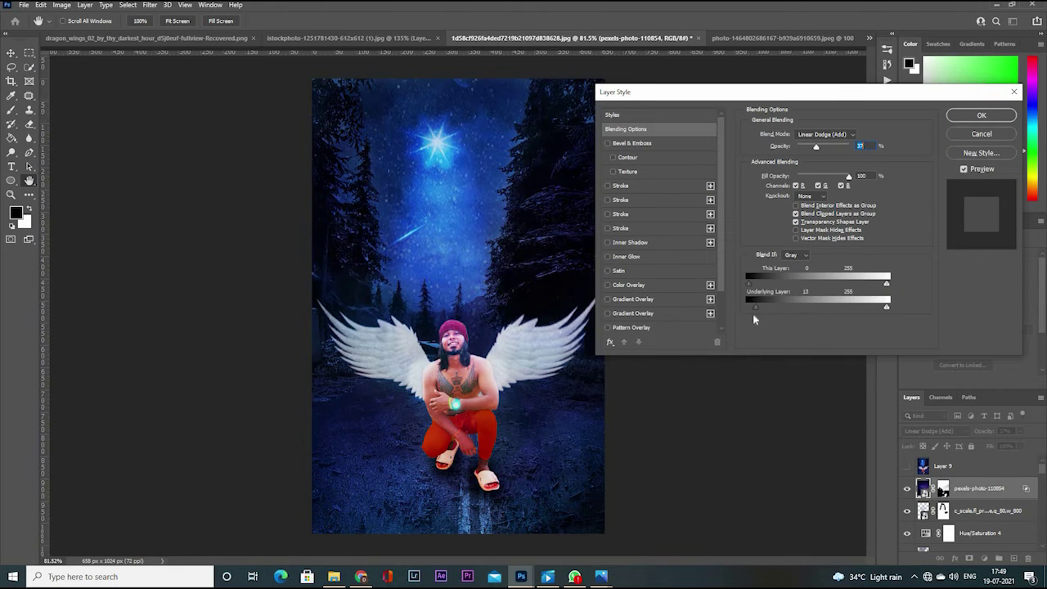
- Split the Underlying Layer blend-if sliders to 14 and 197/255, then apply
{"action": "left_click_drag", "start_coordinate": [762, 309], "coordinate": [747, 308]}
{"action": "left_click_drag", "start_coordinate": [856, 313], "coordinate": [860, 311]}
{"action": "left_click", "coordinate": [982, 116]}
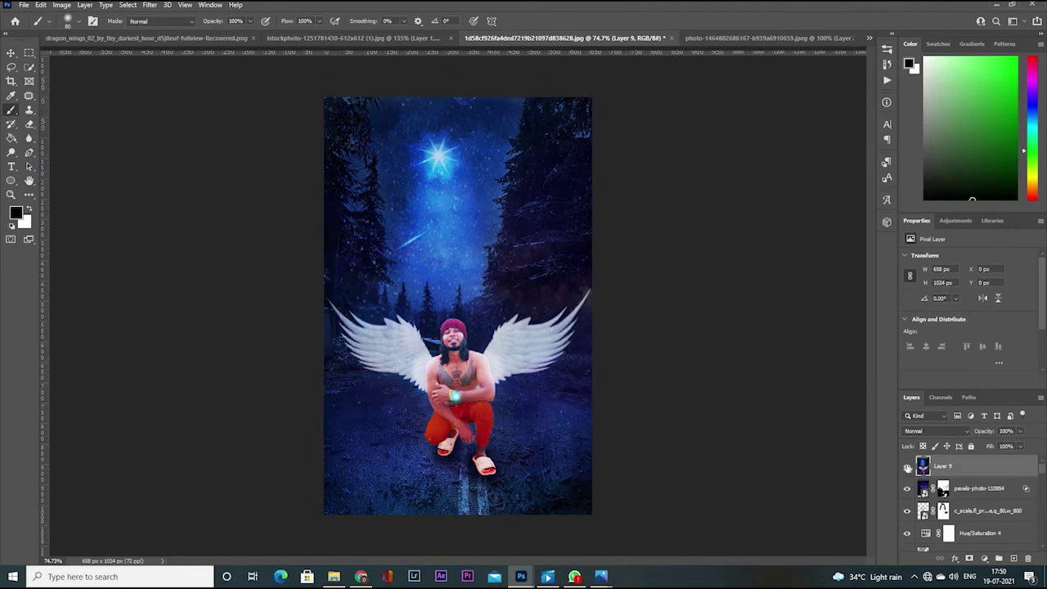
- Switch to the Move tool and zoom out to view the whole image
{"action": "key", "text": "ctrl+z"}
{"action": "key", "text": "v"}
{"action": "scroll", "coordinate": [458, 306], "scroll_direction": "up", "scroll_amount": 2}
- In Camera Raw on Layer 9, set Tint +19, Contrast -14, brighter highlights, deeper shadows, Vibrance +59
{"action": "scroll", "coordinate": [457, 306], "scroll_direction": "down", "scroll_amount": 3}
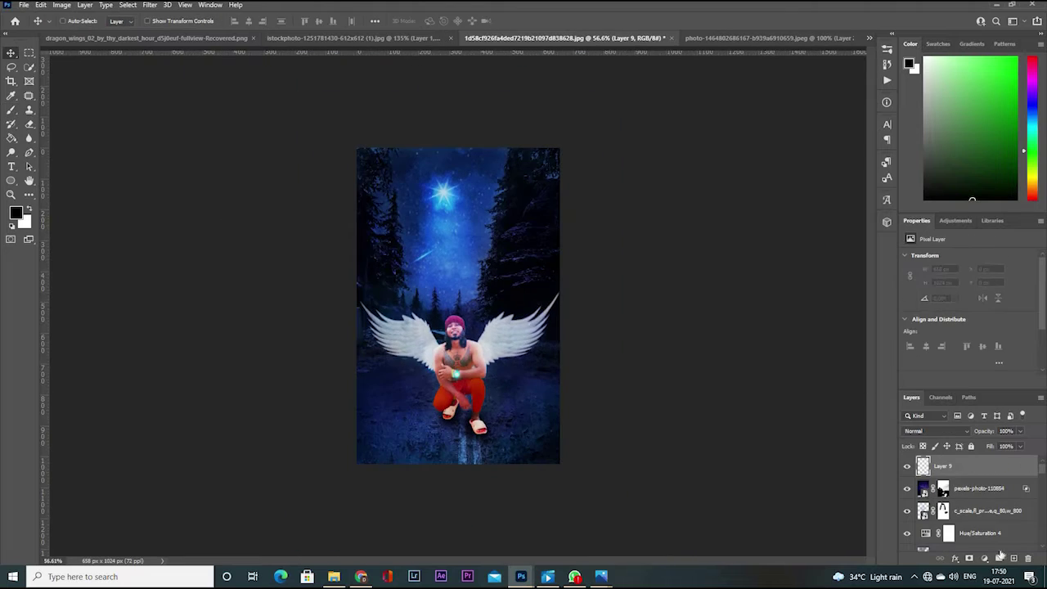
{"action": "left_click", "coordinate": [149, 4]}
{"action": "mouse_move", "coordinate": [199, 123]}
{"action": "left_click", "coordinate": [178, 86]}
{"action": "left_click_drag", "start_coordinate": [947, 207], "coordinate": [927, 201]}
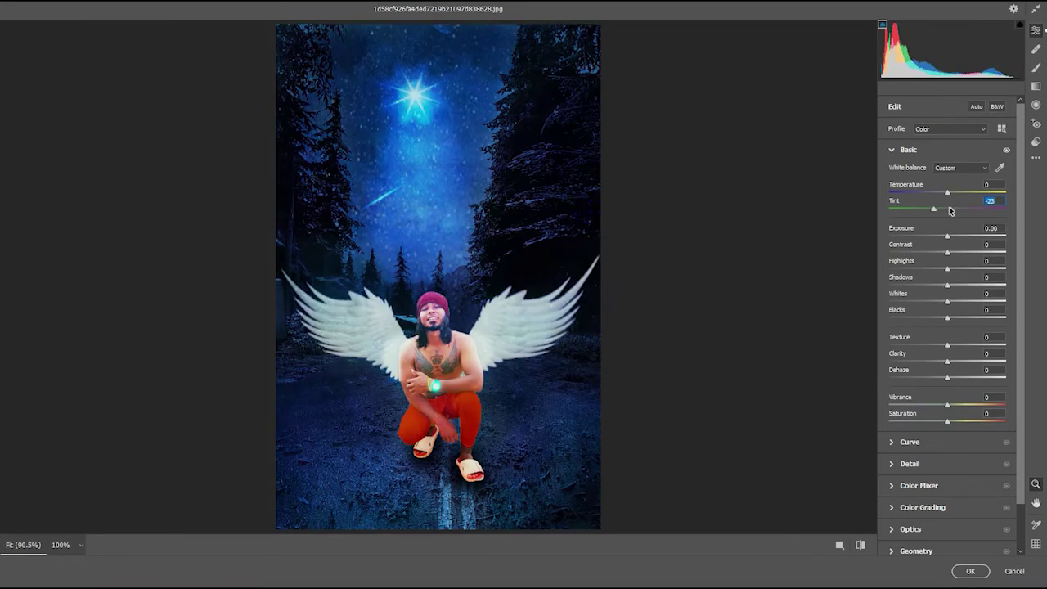
{"action": "mouse_move", "coordinate": [947, 252]}
{"action": "left_mouse_down"}
{"action": "mouse_move", "coordinate": [938, 251]}
{"action": "mouse_move", "coordinate": [968, 268]}
{"action": "mouse_move", "coordinate": [925, 284]}
{"action": "mouse_move", "coordinate": [962, 301]}
{"action": "left_mouse_up"}
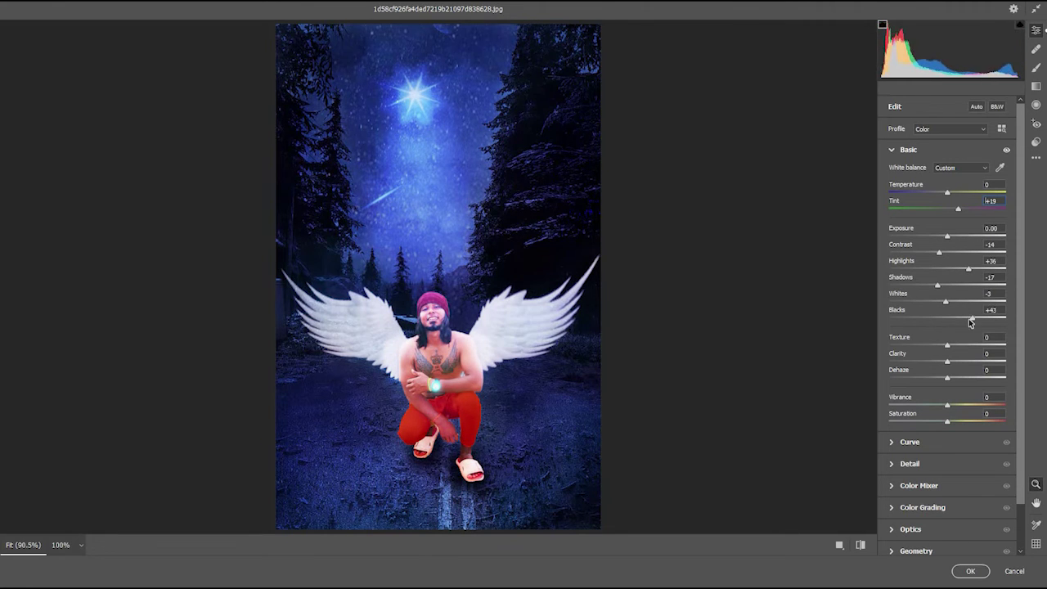
{"action": "left_click_drag", "start_coordinate": [947, 361], "coordinate": [950, 378]}
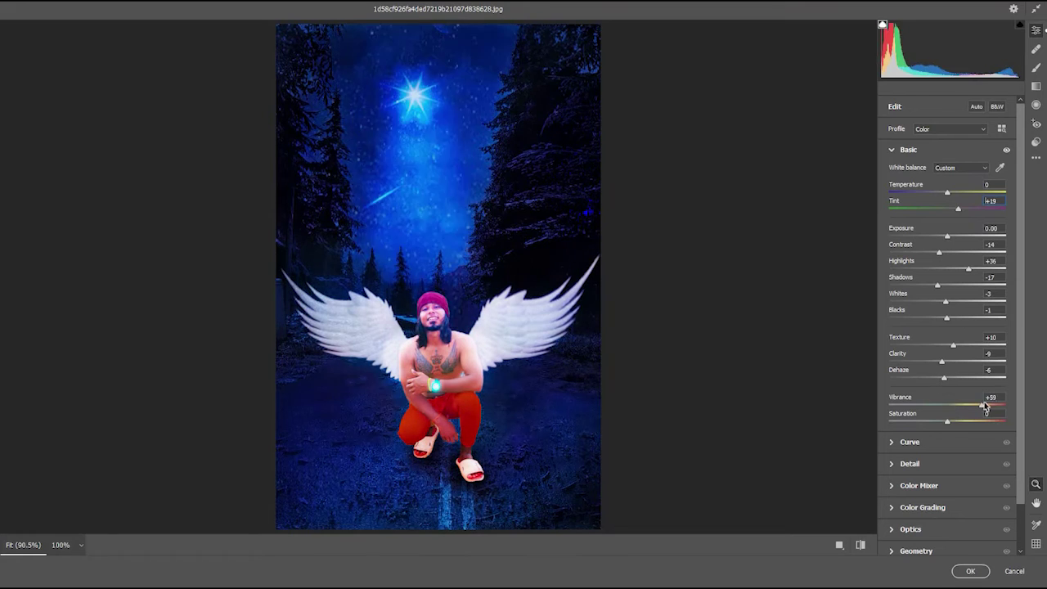
{"action": "left_click", "coordinate": [940, 442]}
{"action": "left_click", "coordinate": [944, 388]}
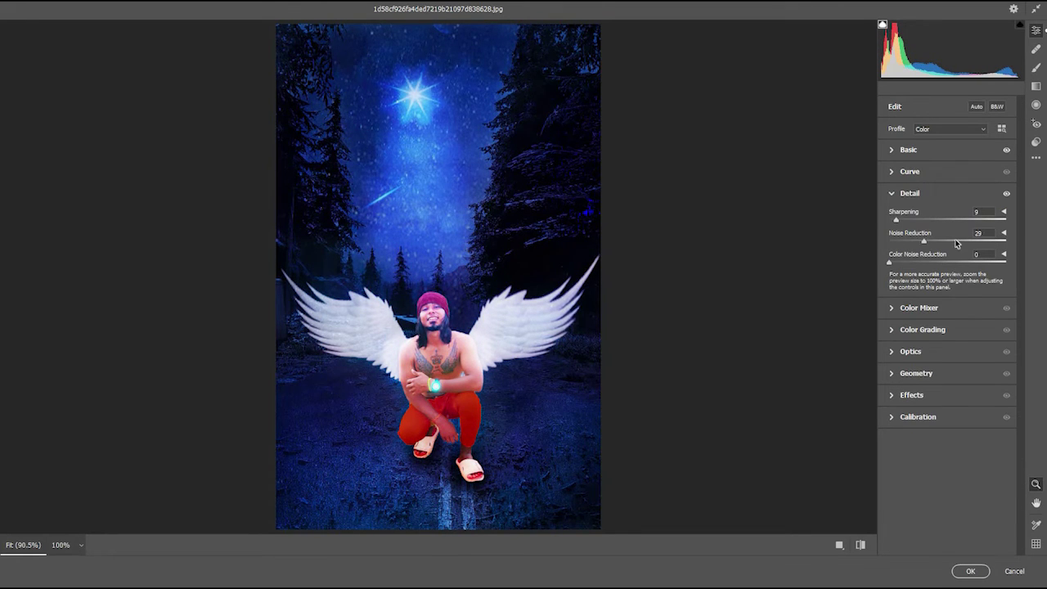
- Lower noise reduction and shift yellow, green, aqua, purple and magenta hues in Color Mixer
{"action": "left_click_drag", "start_coordinate": [955, 242], "coordinate": [913, 247]}
{"action": "left_click", "coordinate": [941, 307]}
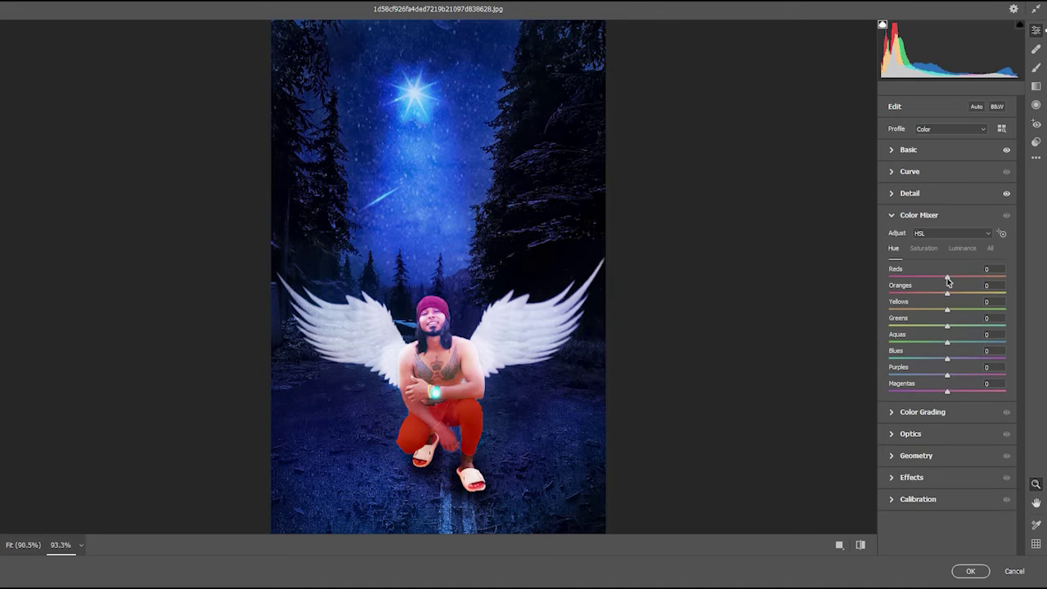
{"action": "left_click_drag", "start_coordinate": [968, 309], "coordinate": [923, 309]}
{"action": "mouse_move", "coordinate": [946, 325]}
{"action": "left_mouse_down"}
{"action": "mouse_move", "coordinate": [924, 325]}
{"action": "mouse_move", "coordinate": [972, 341]}
{"action": "mouse_move", "coordinate": [941, 358]}
{"action": "mouse_move", "coordinate": [975, 374]}
{"action": "left_mouse_up"}
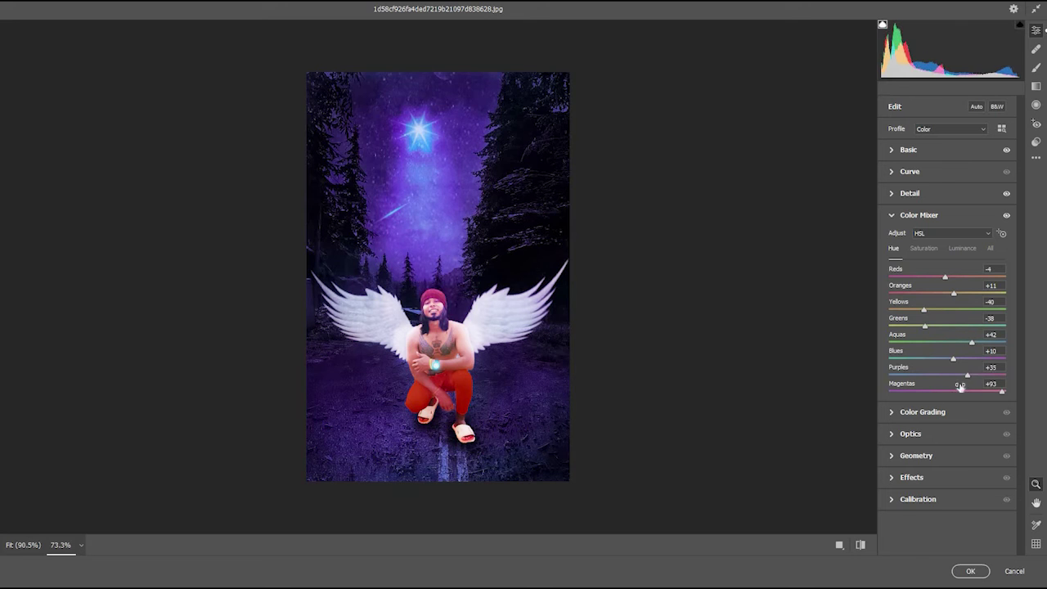
- Darken the Color Grading shadows and pull the purple hue back toward blue
{"action": "left_click", "coordinate": [922, 412]}
{"action": "left_click_drag", "start_coordinate": [912, 438], "coordinate": [903, 440]}
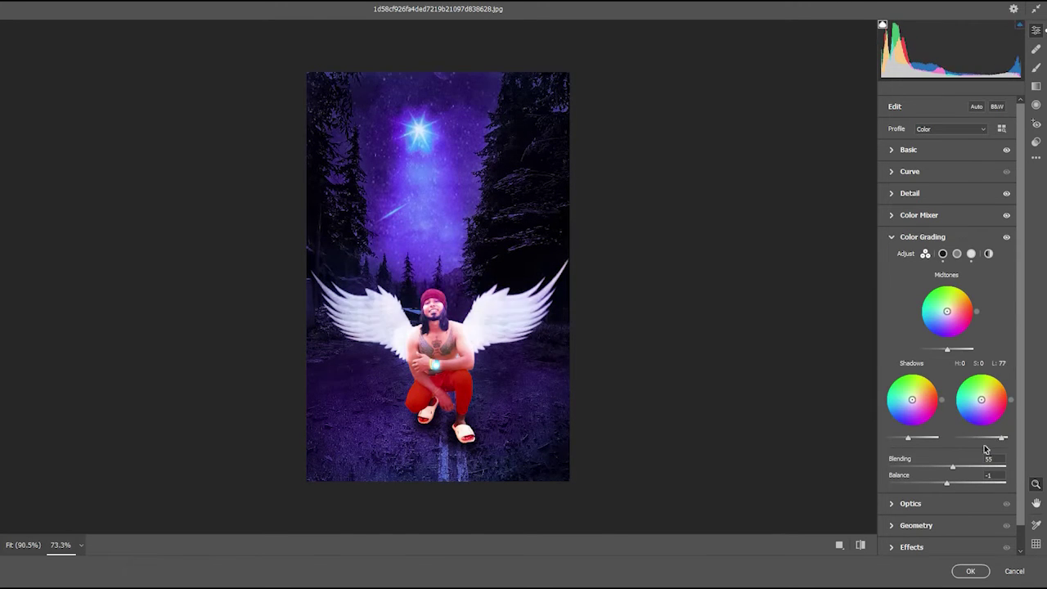
{"action": "left_click", "coordinate": [910, 503]}
{"action": "left_click", "coordinate": [918, 214]}
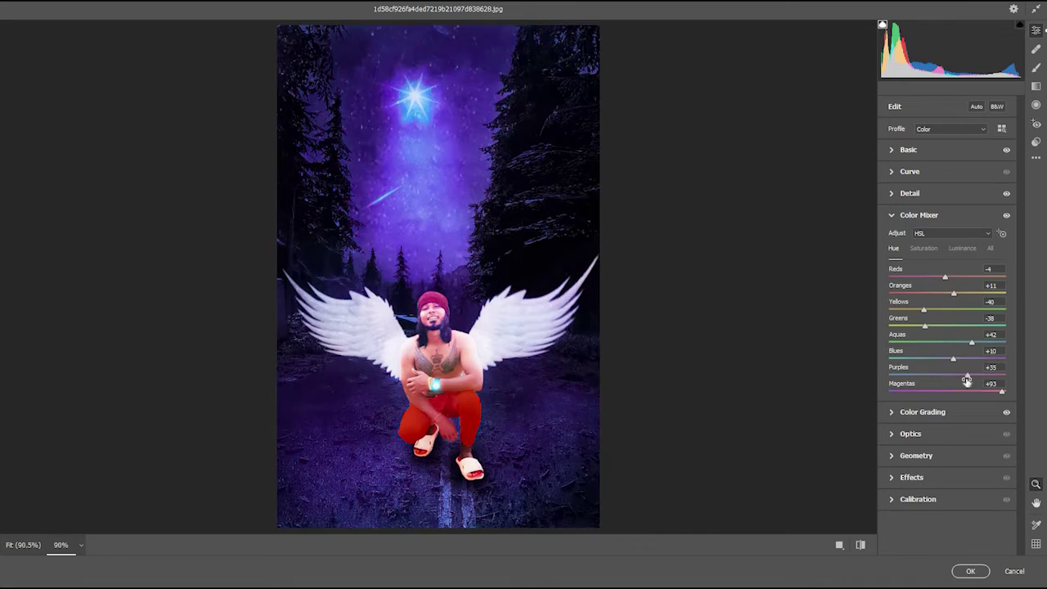
{"action": "mouse_move", "coordinate": [1004, 368]}
{"action": "left_mouse_down"}
{"action": "mouse_move", "coordinate": [941, 370]}
{"action": "mouse_move", "coordinate": [955, 361]}
{"action": "mouse_move", "coordinate": [967, 379]}
{"action": "left_mouse_up"}
{"action": "scroll", "coordinate": [544, 342], "scroll_direction": "up", "scroll_amount": 2}
- Add a +14 vignette, shift the Calibration blue primary hue, and apply the grade
{"action": "left_click", "coordinate": [911, 476]}
{"action": "left_click", "coordinate": [918, 370]}
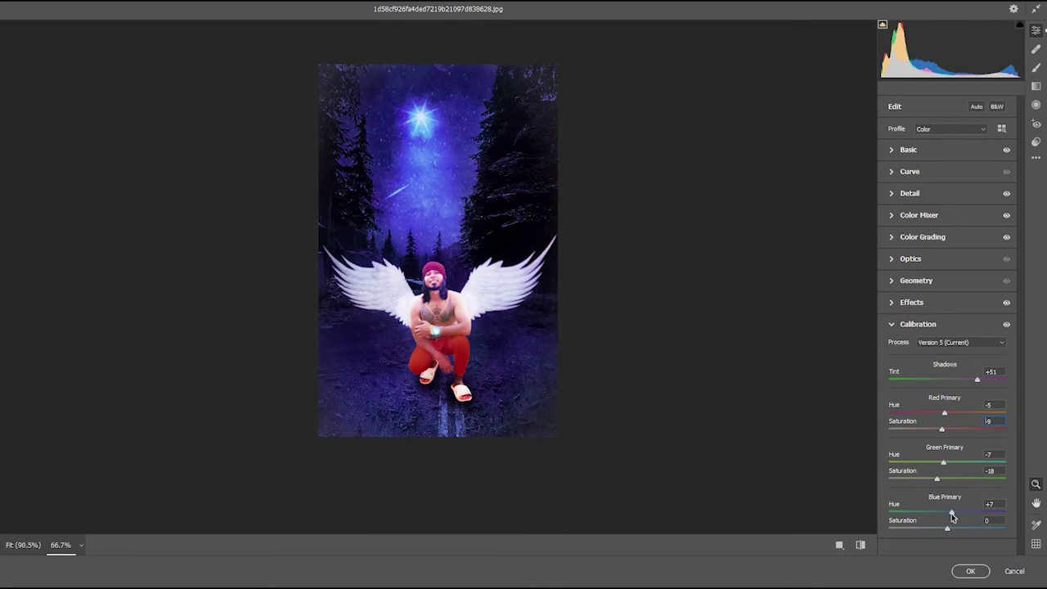
{"action": "left_click_drag", "start_coordinate": [954, 513], "coordinate": [942, 527]}
{"action": "key", "text": "Return"}
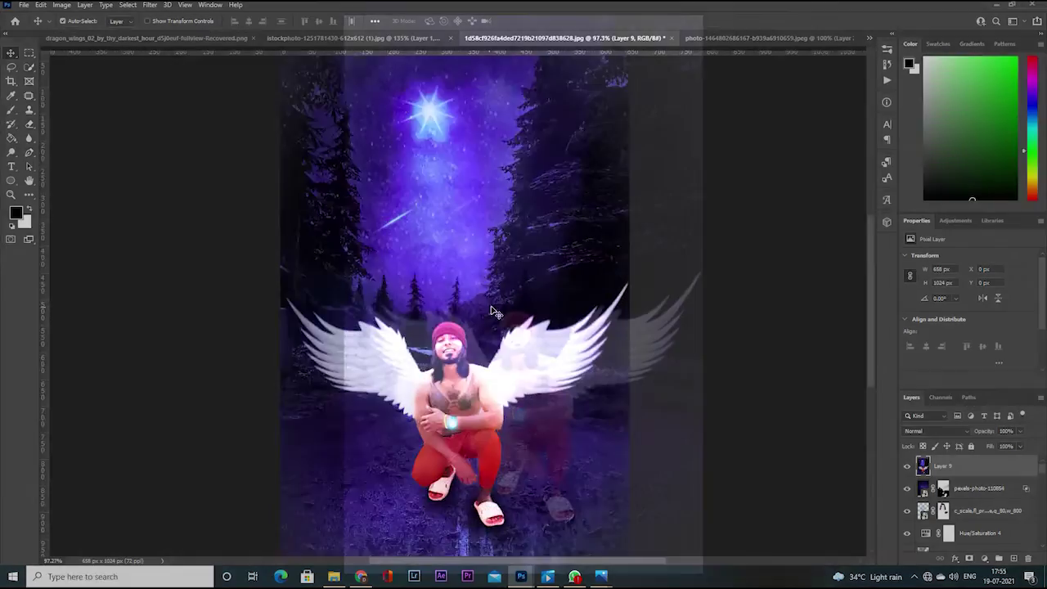